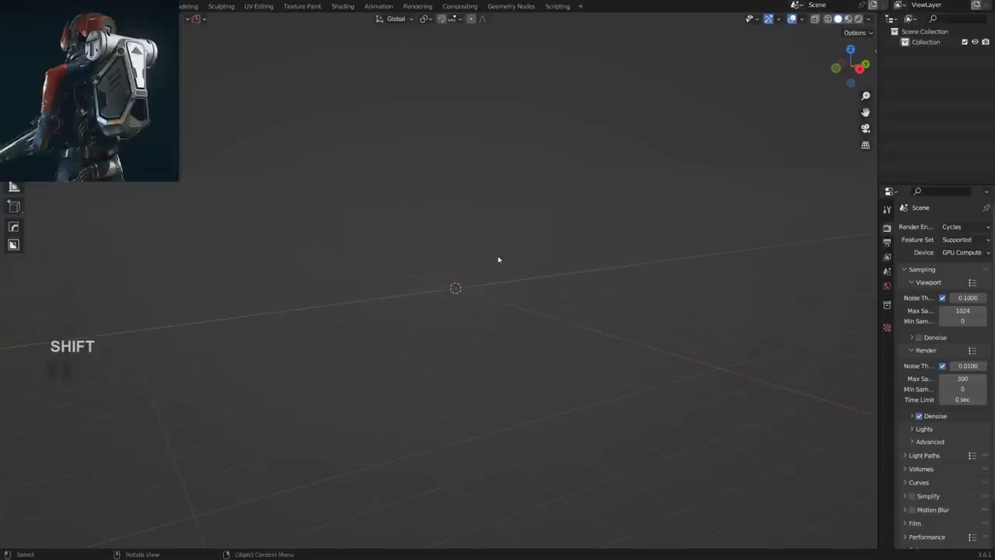
Add a plane mesh at the world origin.
middle_click_drag(555, 268, 515, 297, "shift")
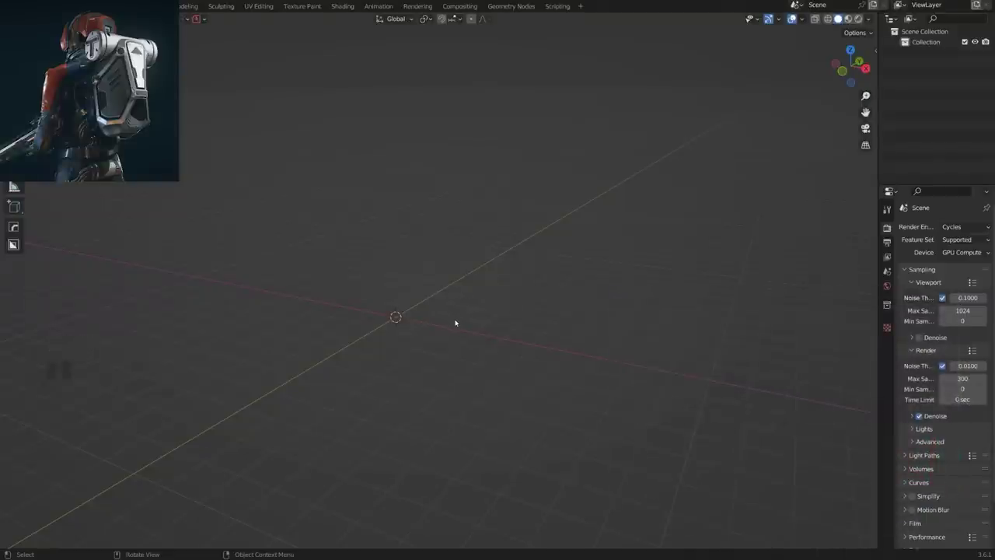
mouse_move(468, 335)
middle_mouse_down()
mouse_move(454, 321)
mouse_move(460, 330)
mouse_move(481, 322)
middle_mouse_up()
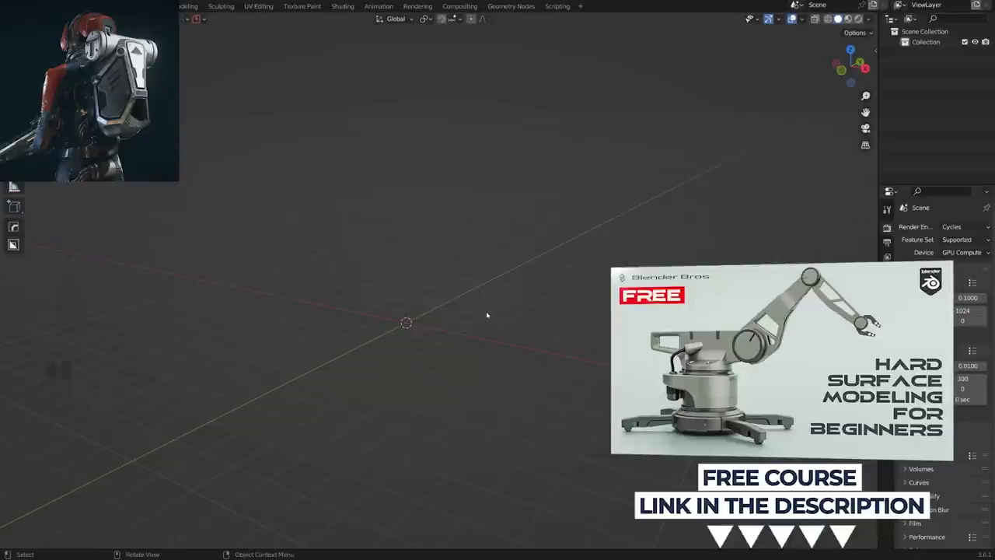
middle_click_drag(485, 303, 456, 308)
key("shift+a")
mouse_move(455, 309)
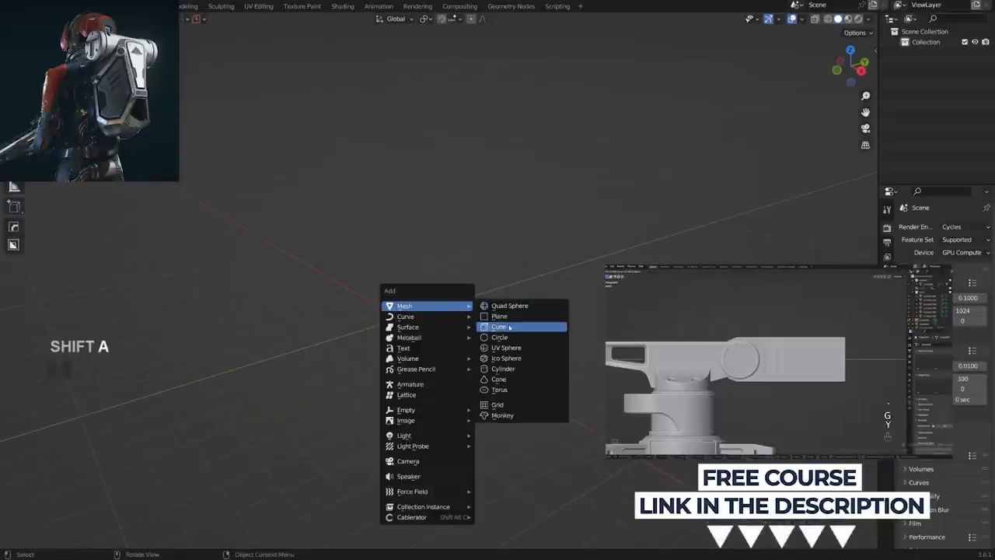
left_click(514, 316)
middle_click_drag(453, 333, 459, 341)
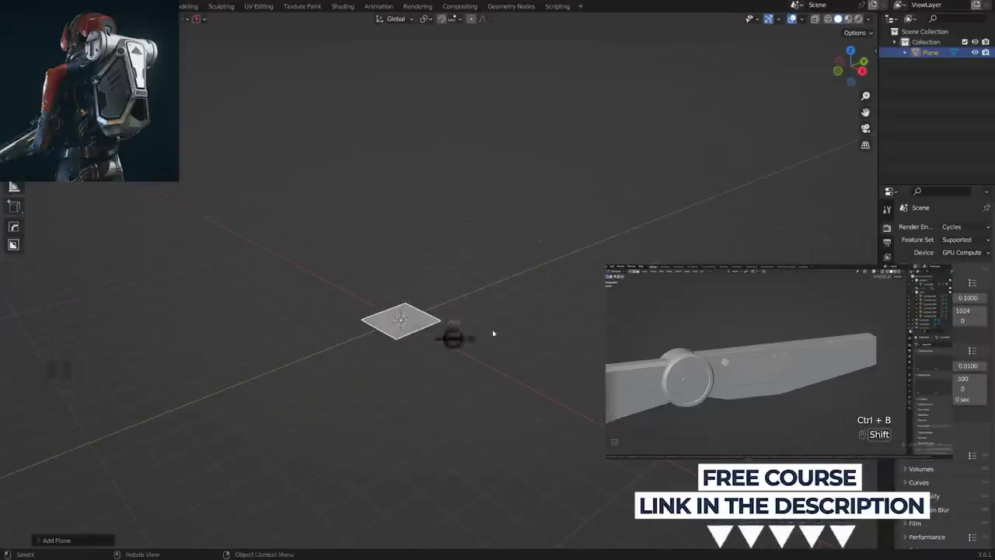
Rotate the plane upright in the right orthographic view, with angle snapping on.
key("grave")
key("r")
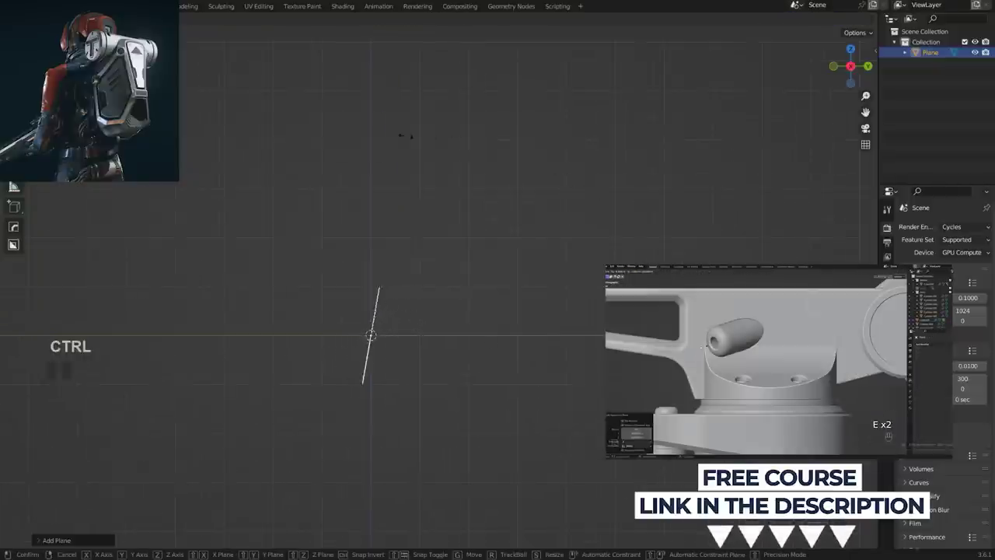
left_click(369, 139)
middle_click_drag(335, 280, 532, 346)
Narrow the upright plane along the X axis and scale it down slightly overall.
key("s")
key("x")
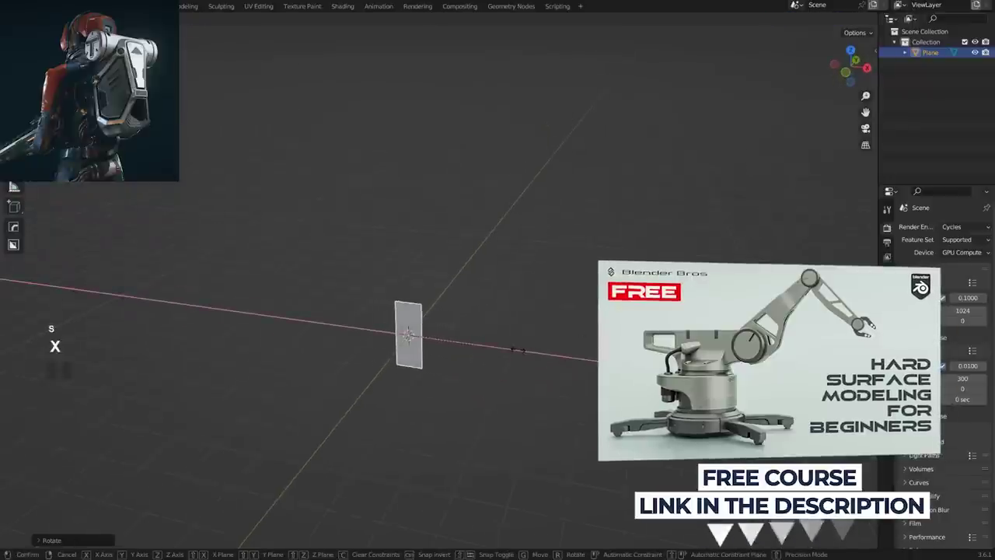
left_click(513, 348)
scroll(442, 369, "up", 3)
middle_click_drag(443, 368, 453, 352)
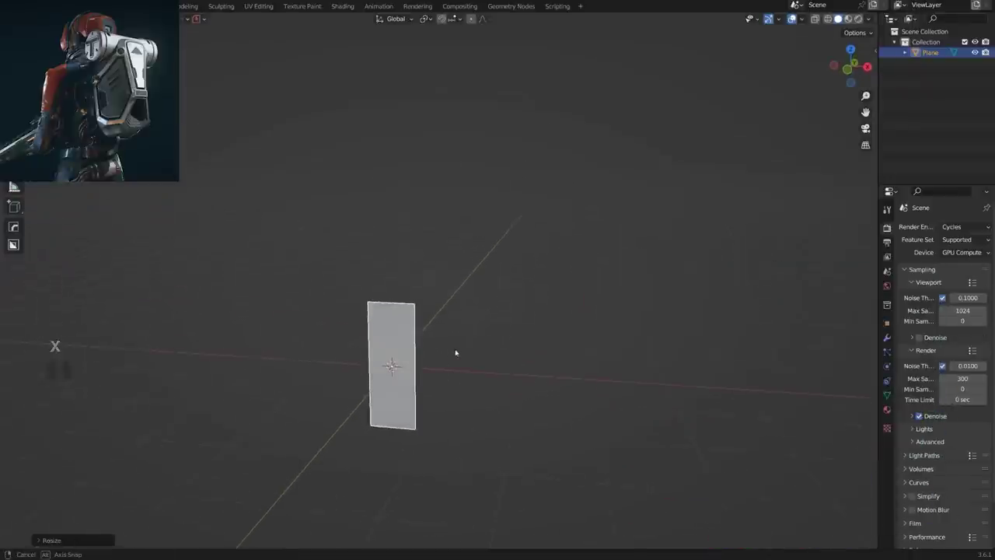
key("s")
left_click(642, 378)
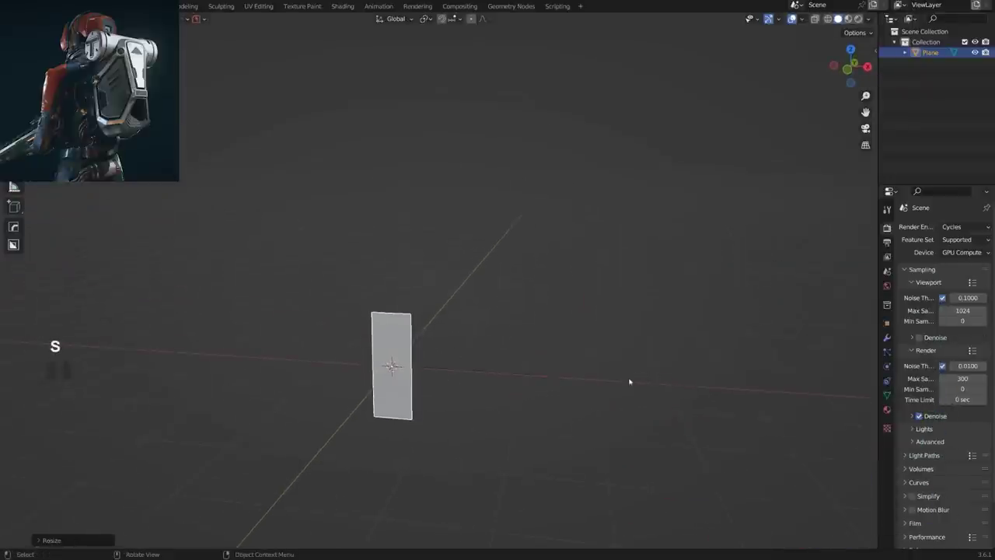
Tilt the plane's whole mesh in the right orthographic view so its upper end leans toward positive Y.
scroll(497, 408, "down", 3)
scroll(443, 394, "up", 2)
middle_click_drag(477, 413, 437, 320)
scroll(438, 319, "up", 2)
key("Tab")
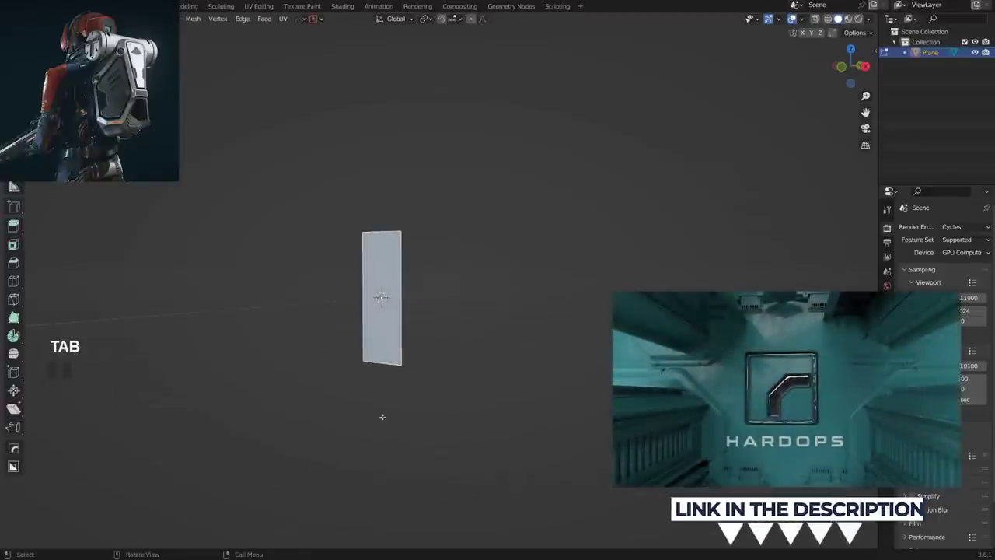
left_click(381, 373)
middle_click_drag(444, 412, 400, 409)
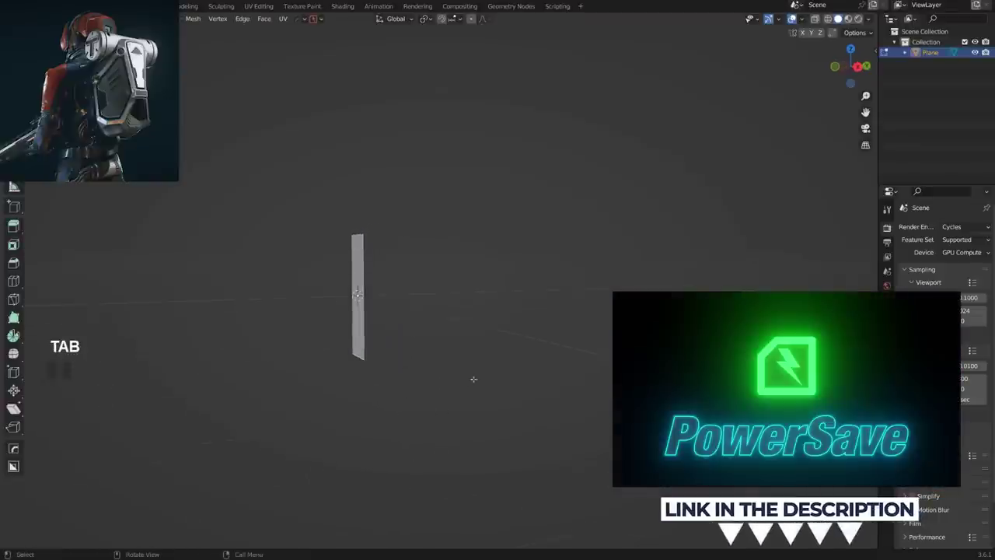
left_click_drag(466, 380, 244, 344)
key("grave")
scroll(504, 347, "up", 2)
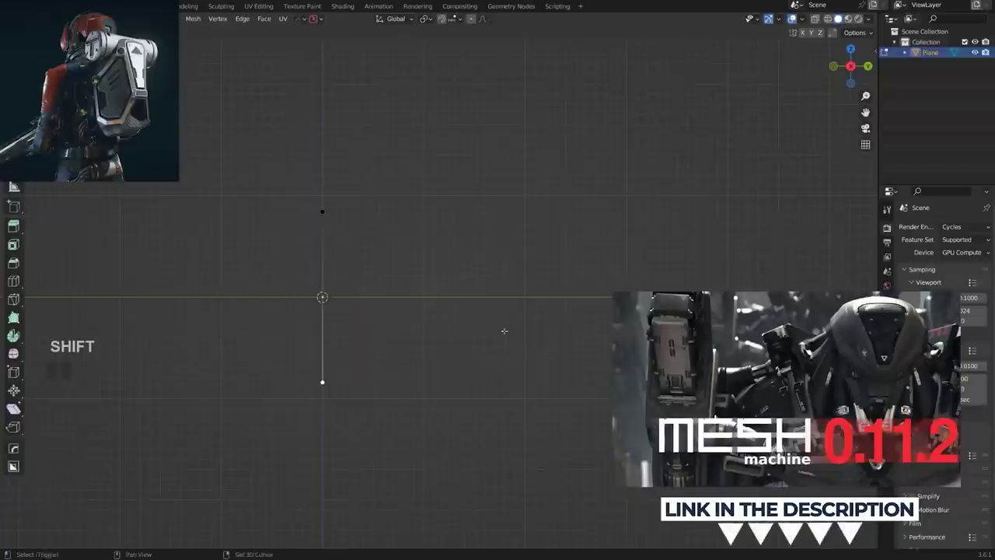
middle_click_drag(500, 342, 524, 351, "shift")
key("r")
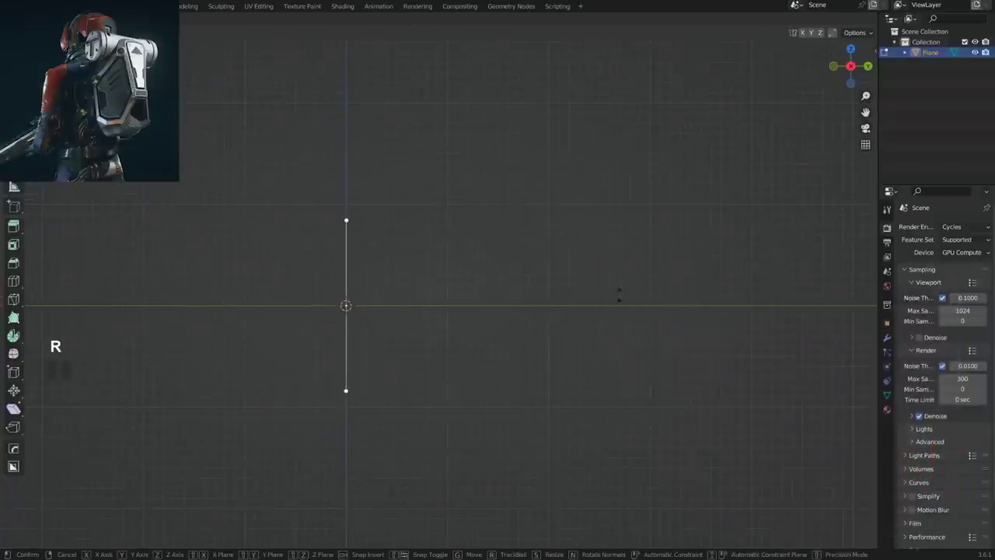
left_click(606, 377)
Try tapering the tilted plane by scaling its top edge inward along the X axis.
scroll(388, 393, "down", 2)
middle_click_drag(386, 393, 500, 411)
left_click(435, 259)
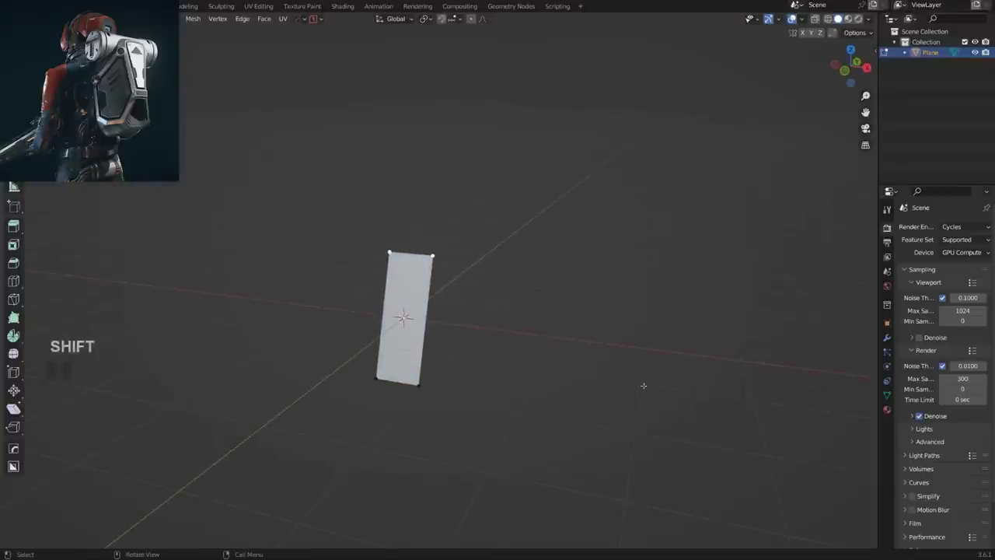
key("s")
key("x")
left_click(533, 337)
key("Tab")
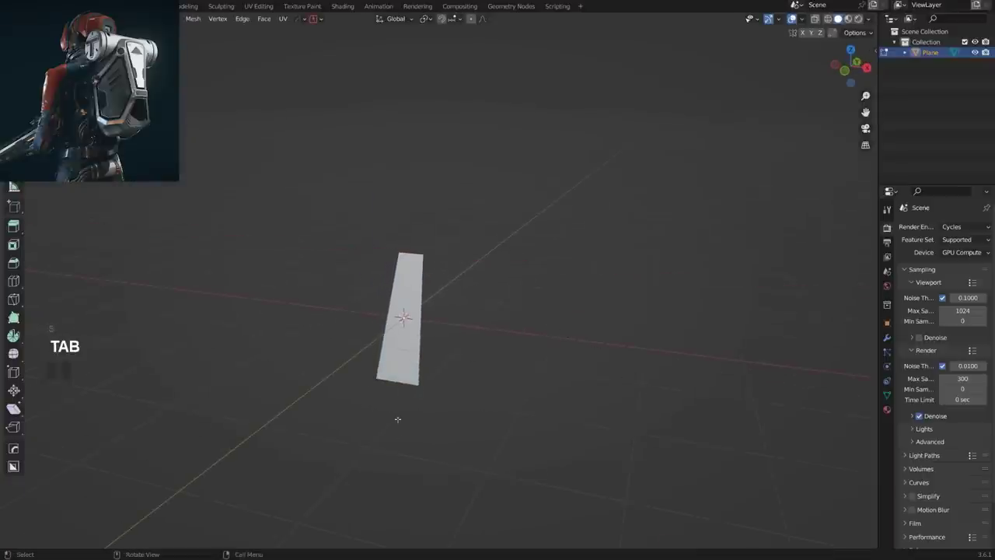
Scale the top edge back out along the X axis to match the bottom edge's width.
scroll(398, 432, "down", 3)
middle_click_drag(413, 427, 426, 398)
key("Tab")
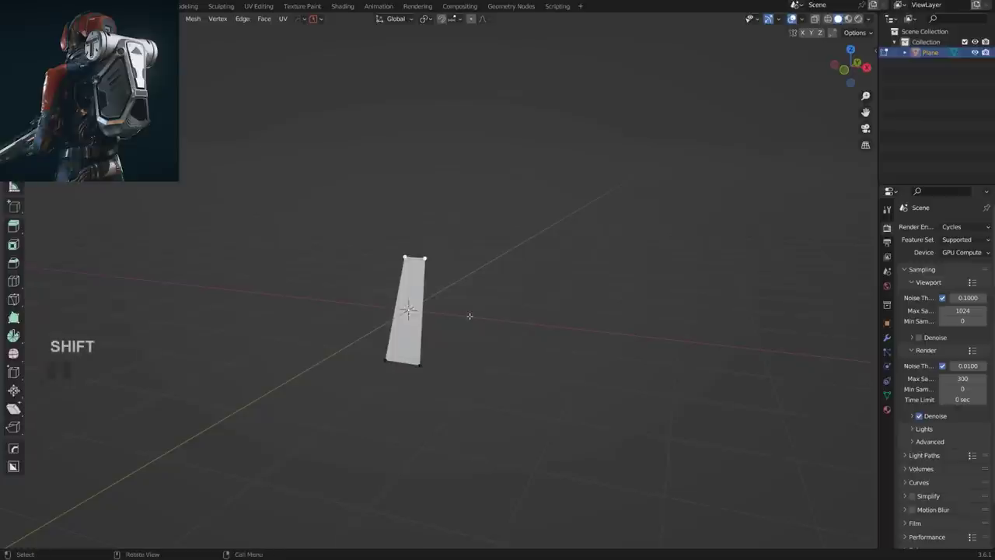
key("g")
key("x")
Taper the plane toward its lower end by scaling the bottom edge inward along the X axis.
left_click(419, 386)
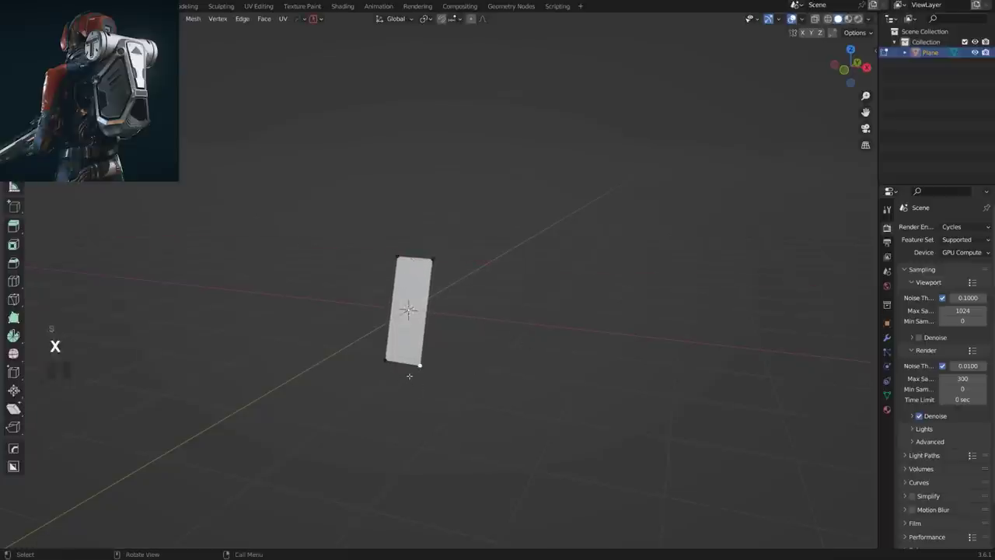
key("s")
key("x")
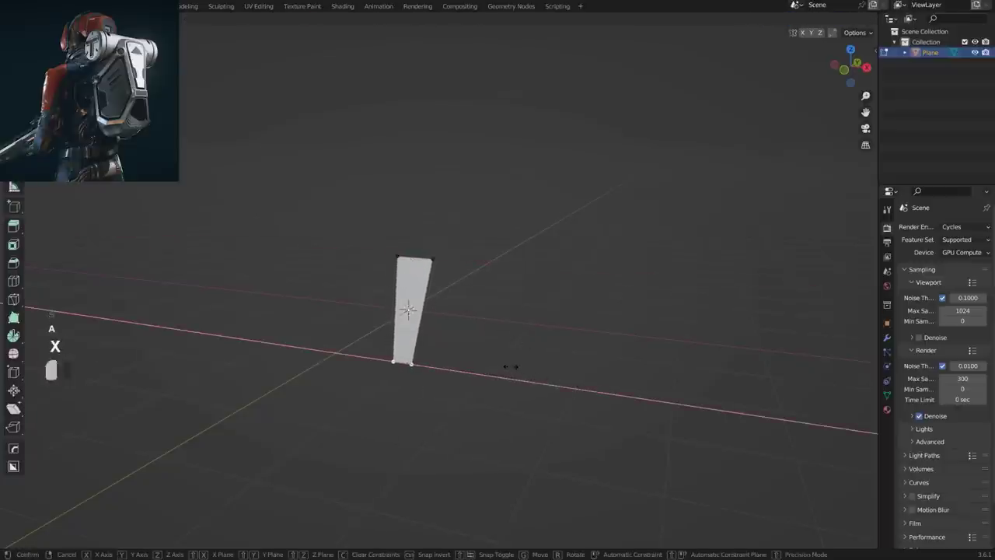
left_click(511, 366)
middle_click_drag(413, 394, 364, 315)
scroll(373, 360, "up", 3)
scroll(365, 315, "up", 2)
key("Tab")
scroll(367, 352, "down", 3)
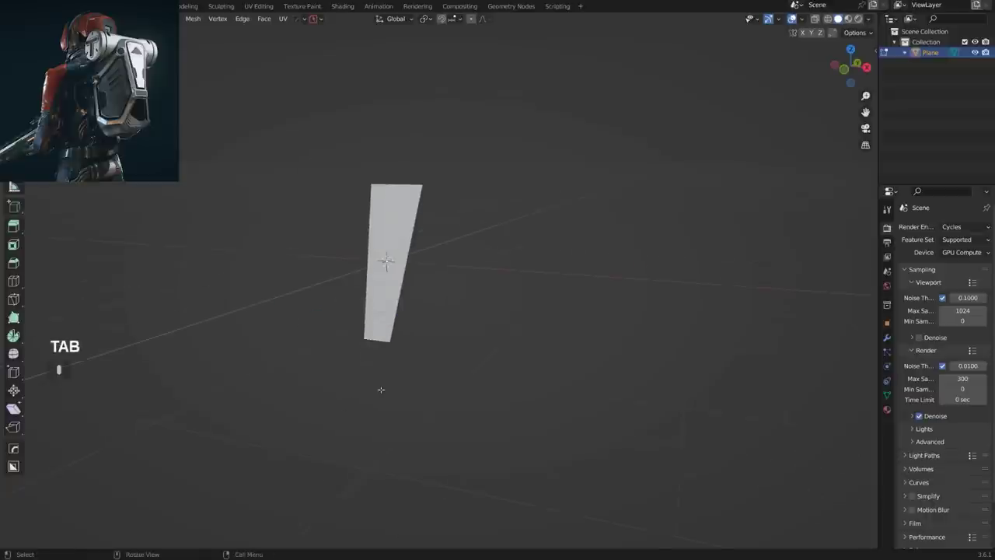
Extrude the bottom edge downward and toward positive Y in the right orthographic view to form an angled lower face.
middle_click_drag(381, 389, 374, 389)
key("grave")
key("Tab")
scroll(372, 353, "up", 2)
middle_click_drag(386, 351, 425, 345, "shift")
key("e")
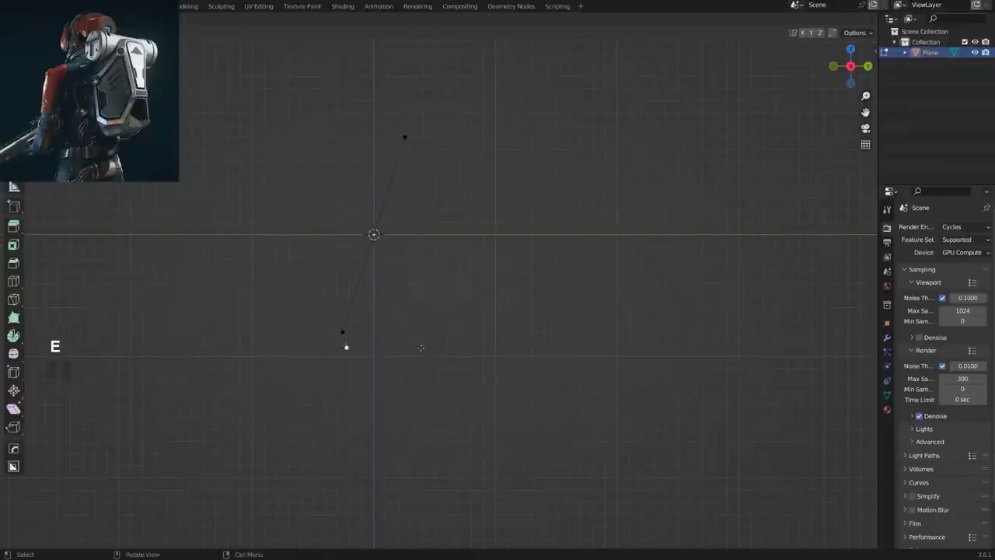
left_click(443, 382)
Scale the extruded bottom edge outward along the X axis so the lower face flares.
middle_click_drag(441, 382, 523, 387)
key("s")
key("x")
left_click(660, 405)
Select the lower face and create a custom transform orientation from it.
scroll(402, 424, "down", 2)
middle_click_drag(401, 425, 469, 357)
scroll(415, 380, "up", 2)
key("Tab")
left_click(434, 353)
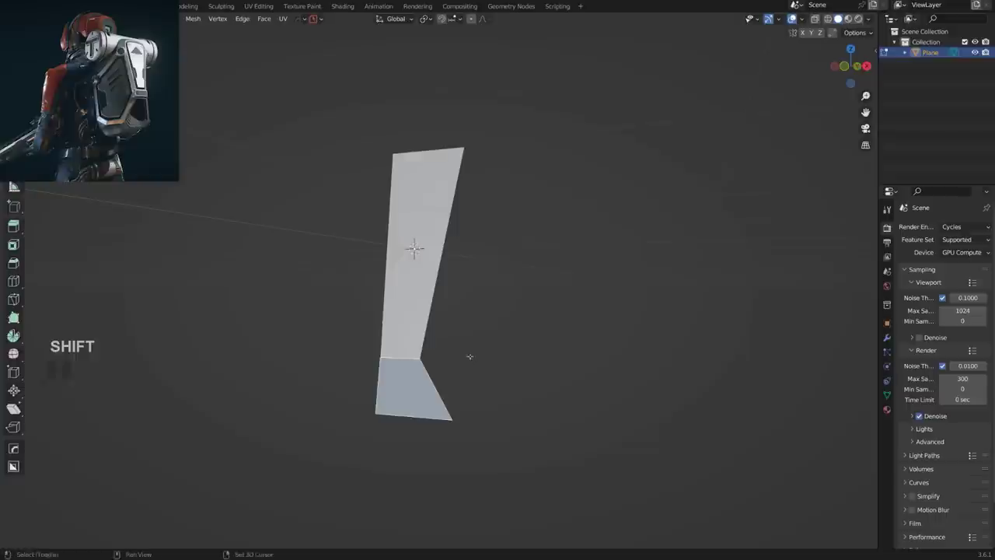
left_click(397, 18)
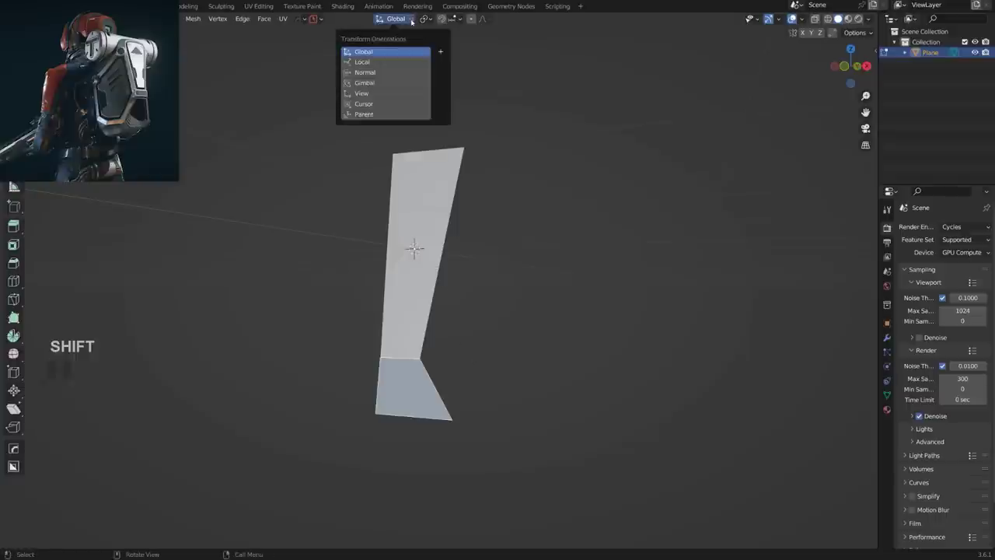
left_click(440, 52)
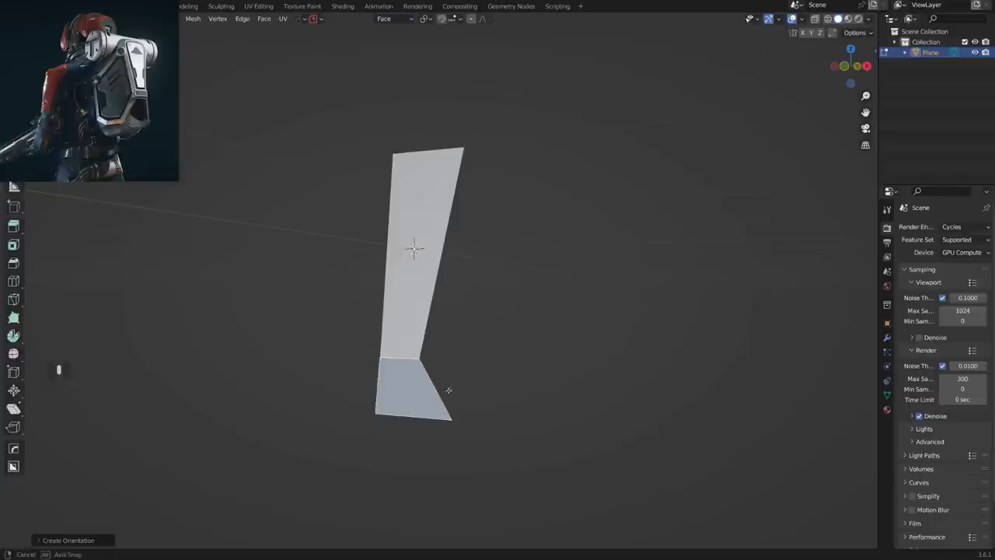
Subdivide the lower face's bottom edge to add a vertex at its midpoint.
middle_click_drag(450, 396, 326, 247)
middle_click_drag(468, 403, 501, 327, "shift")
scroll(497, 327, "up", 2)
key("Tab")
left_click(411, 382)
right_click(443, 377)
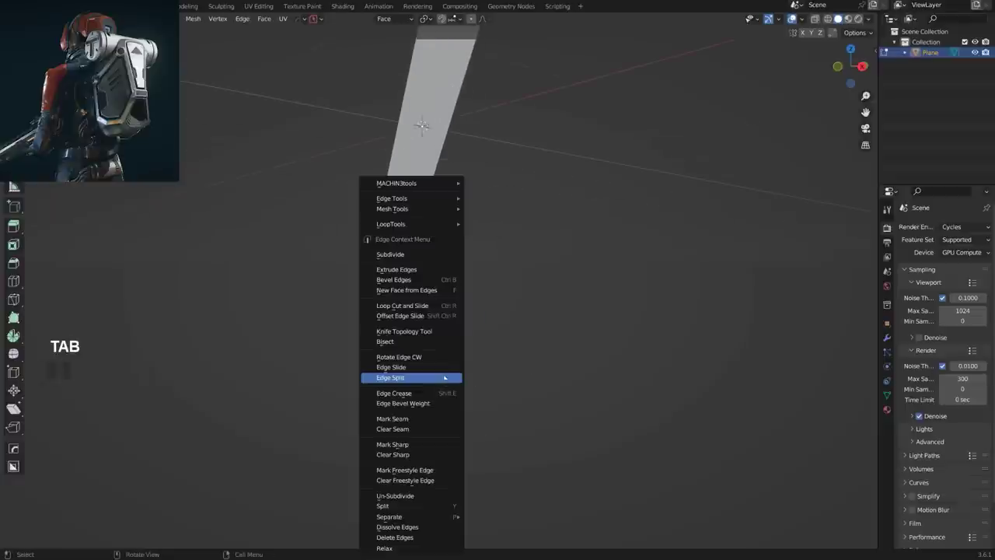
left_click(420, 269)
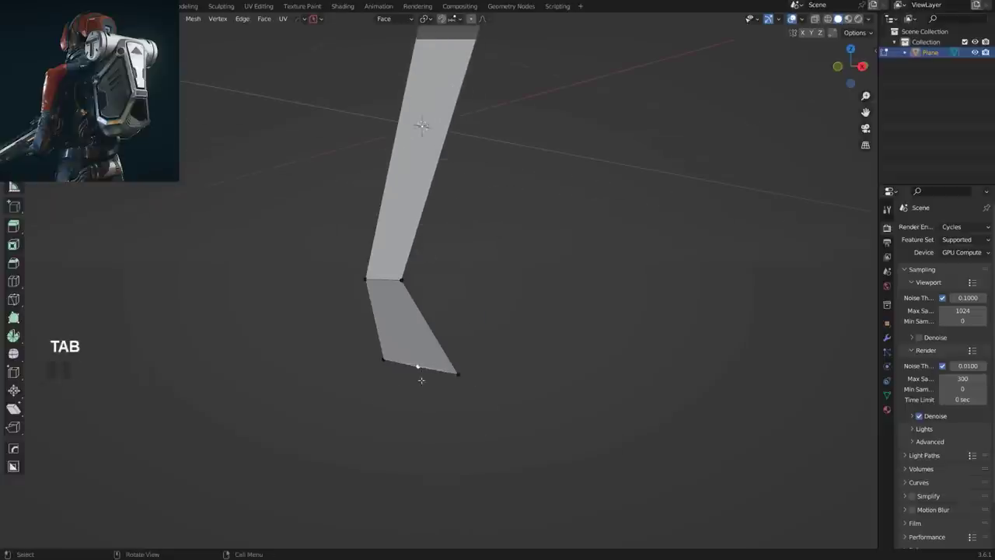
Vertex-bevel the midpoint vertex of the bottom edge to split it into two spaced vertices.
key("ctrl+shift+b")
left_click(480, 463, "shift")
scroll(383, 410, "down", 2)
Move the beveled segment outward along the Face orientation's X axis to chamfer the corners, and reset the orientation to Global.
middle_click_drag(445, 370, 442, 384, "shift")
key("g")
key("x")
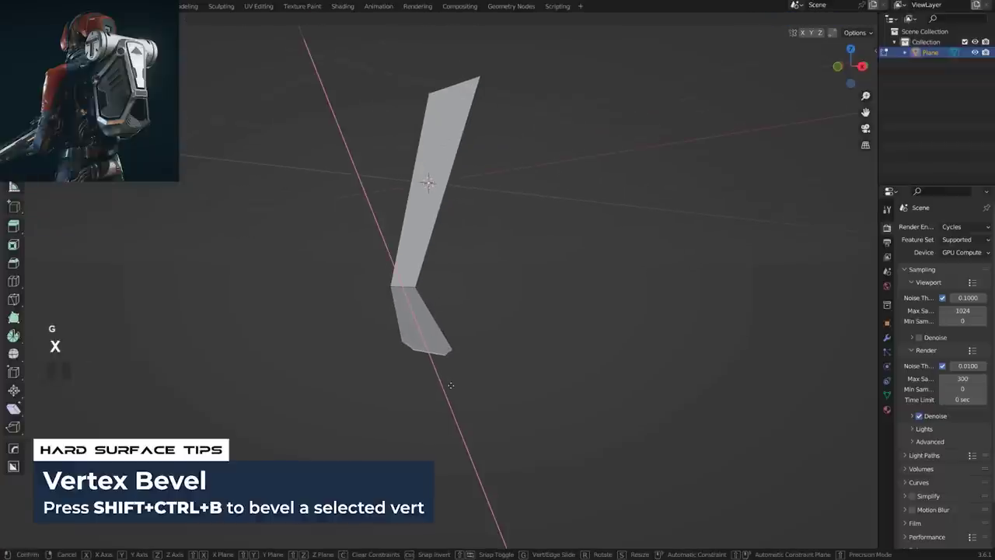
left_click(450, 392)
middle_click_drag(443, 417, 377, 380)
left_click(411, 19)
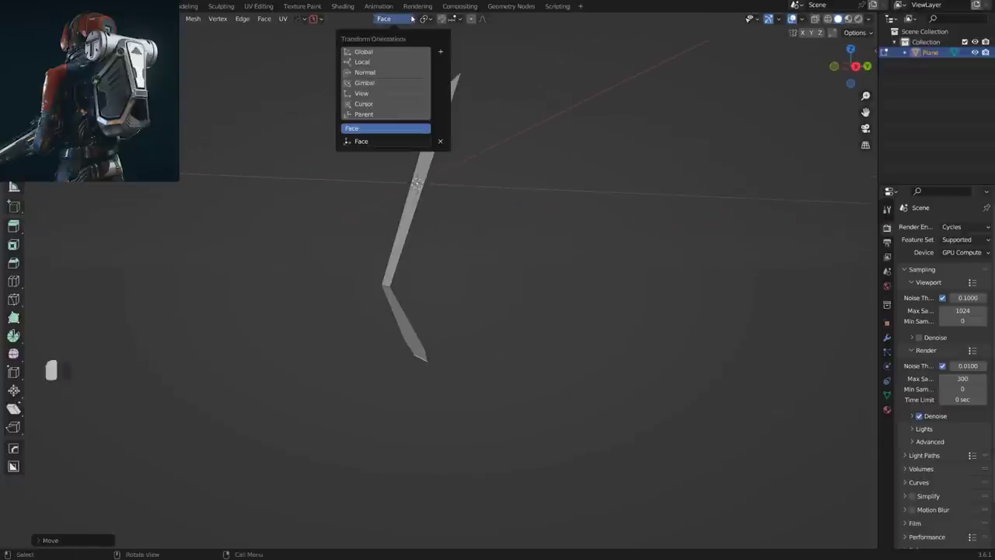
left_click(393, 52)
Slide the upper face's top edge down along its sides to shorten the face.
scroll(430, 252, "up", 3)
middle_click_drag(432, 277, 423, 350, "shift")
scroll(478, 266, "down", 3)
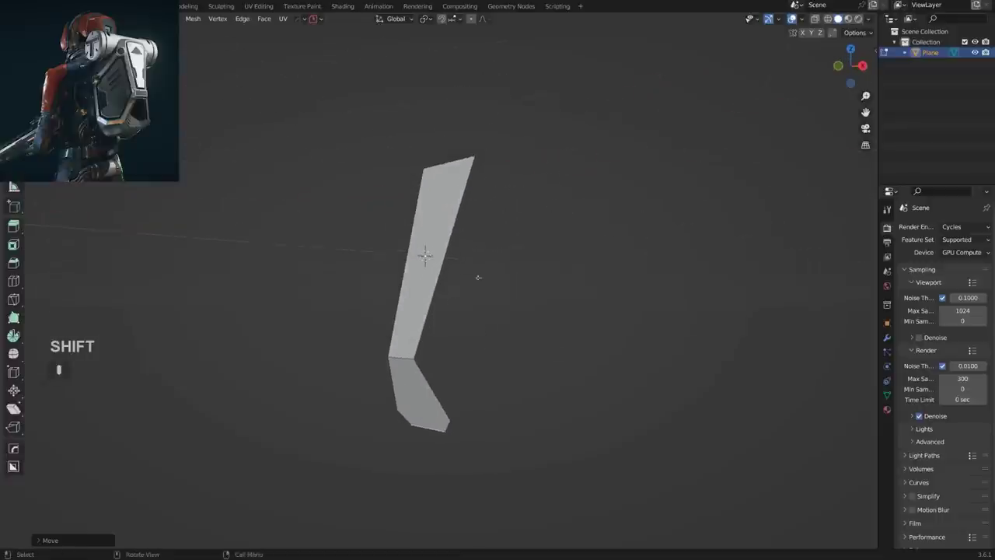
middle_click_drag(467, 273, 502, 268)
key("Tab")
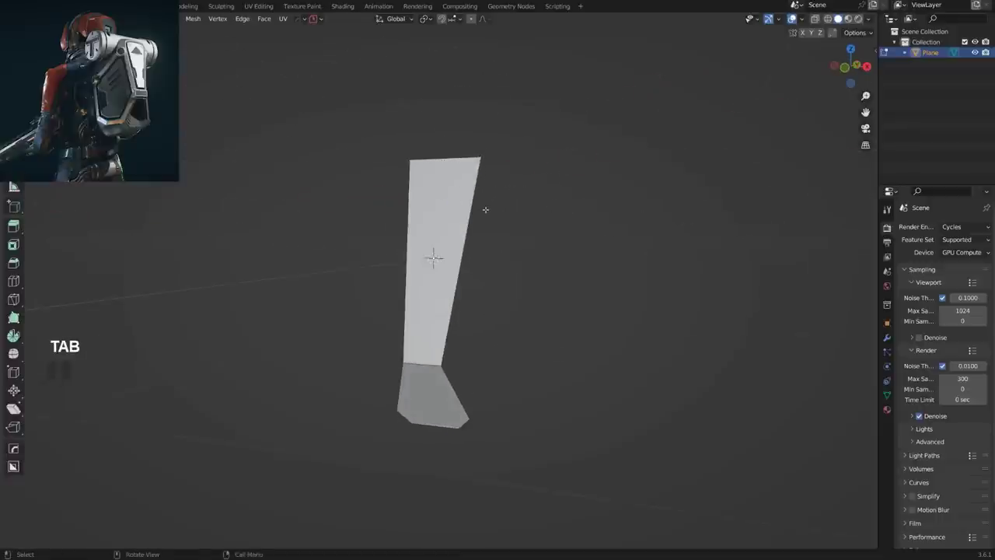
key("g")
left_click(545, 252)
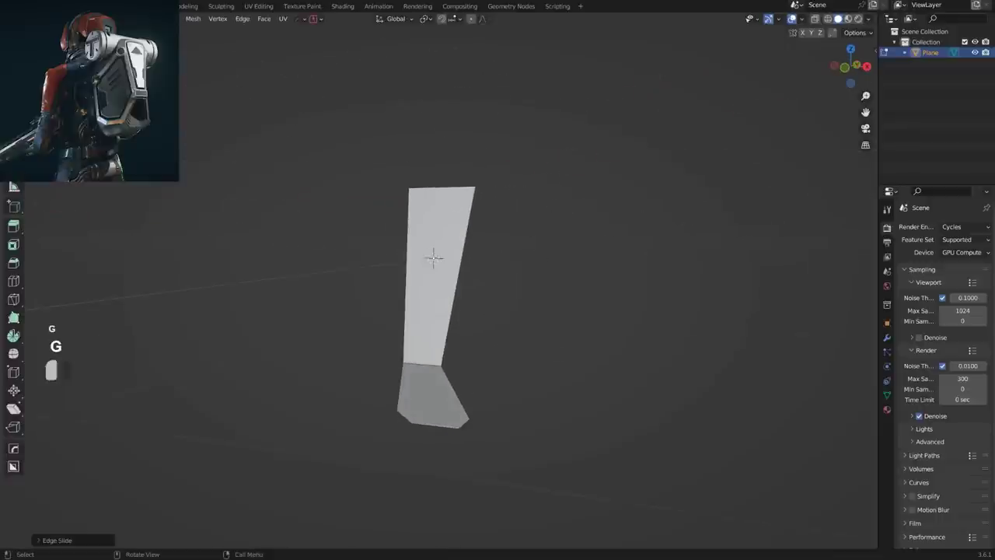
Extrude the chamfered bottom edges of the lower face toward positive Y in the right orthographic view.
middle_click_drag(526, 280, 453, 300)
middle_click_drag(453, 301, 479, 256, "shift")
scroll(481, 253, "up", 1)
key("Tab")
key("Tab")
middle_click_drag(490, 407, 448, 401)
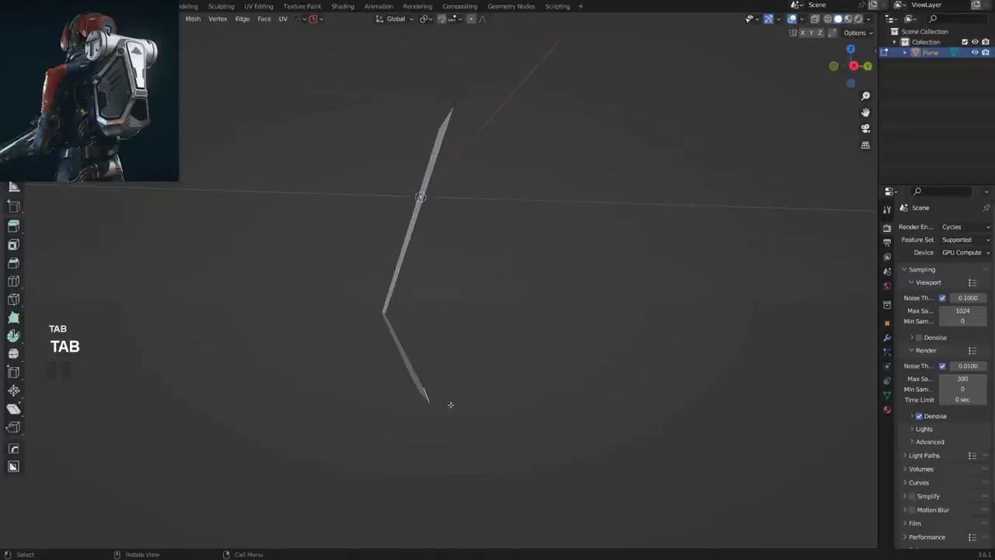
key("KP_3")
key("e")
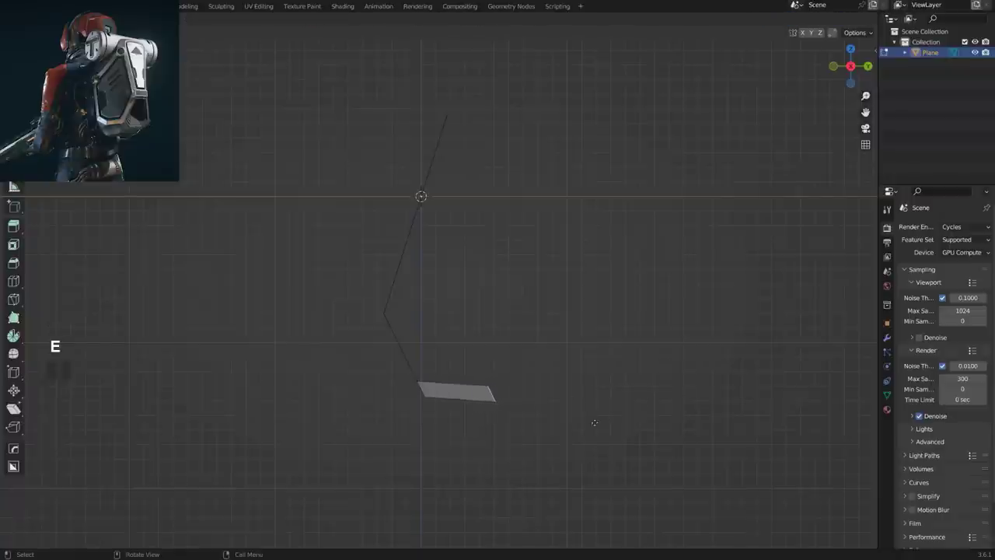
left_click(586, 418)
Align the extrusion's slanted outer edges into a straight vertical line with the MACHIN3tools Align tool.
middle_click_drag(562, 409, 491, 317, "shift")
scroll(552, 389, "up", 1)
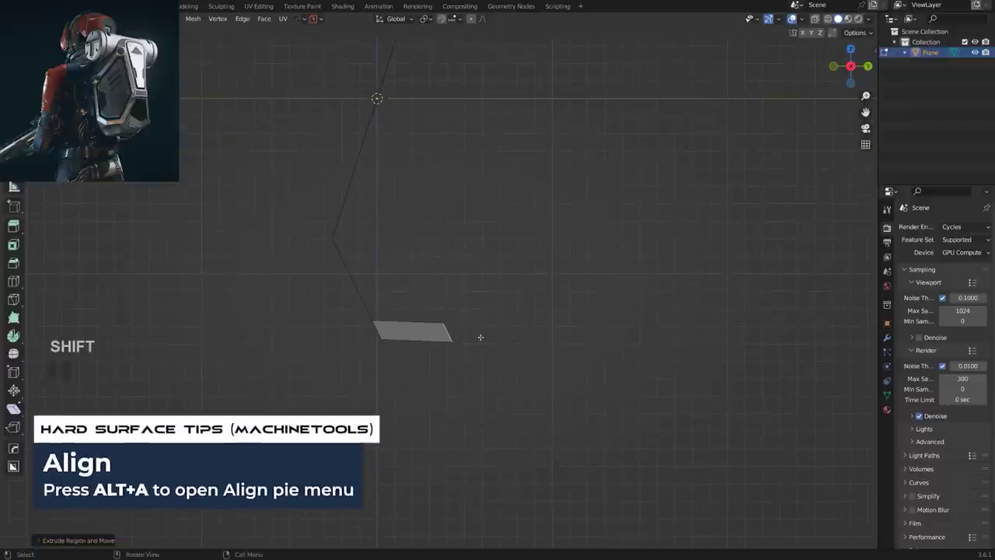
key("alt+a")
left_click(558, 346)
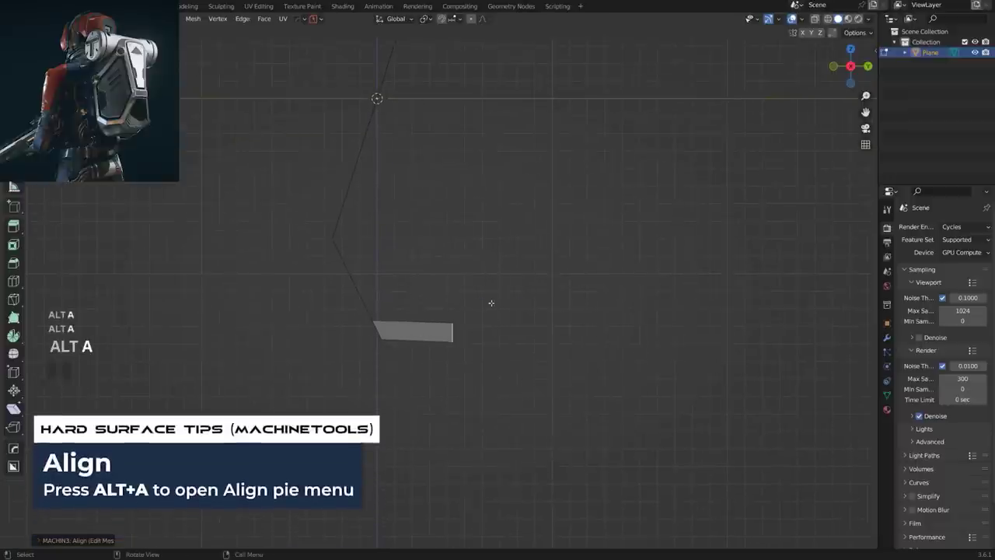
Edge-slide the extruded bottom section's geometry along its adjoining edges to adjust its shape.
scroll(459, 352, "up", 3)
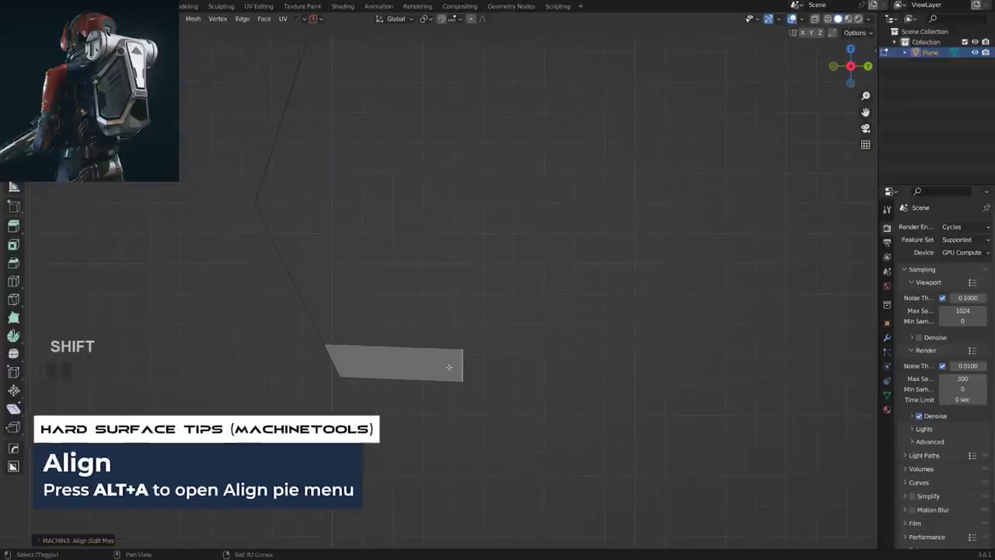
middle_click_drag(449, 380, 466, 404, "shift")
scroll(457, 329, "down", 3)
middle_click_drag(451, 320, 525, 359)
key("g")
key("g")
left_click(541, 391)
scroll(446, 360, "down", 2)
scroll(500, 322, "up", 2)
middle_click_drag(486, 256, 503, 386, "shift")
scroll(502, 364, "down", 1)
middle_click_drag(498, 377, 449, 371)
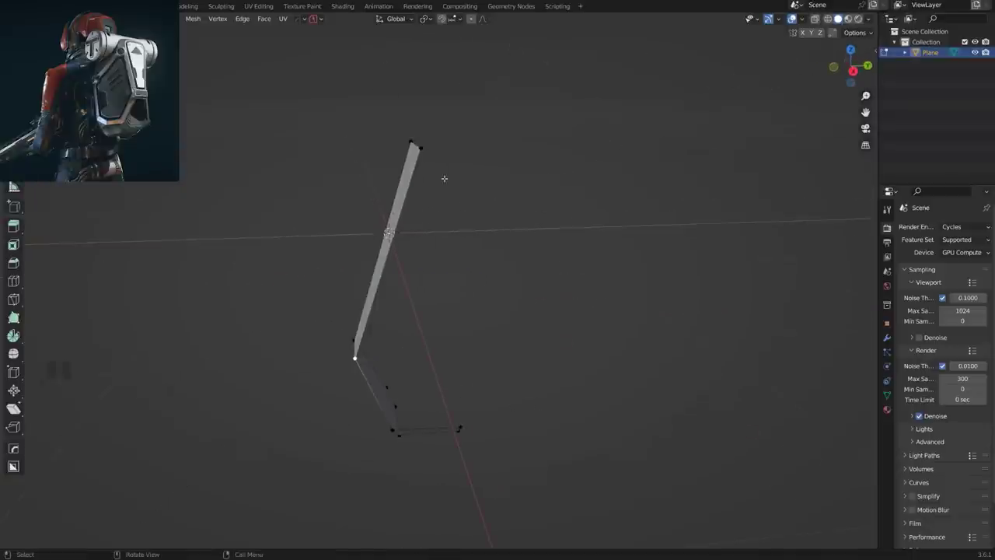
In the right view, extrude the upper face's top corner vertex outward toward positive Y, then down toward the bottom section.
key("grave")
middle_click_drag(532, 269, 509, 282, "shift")
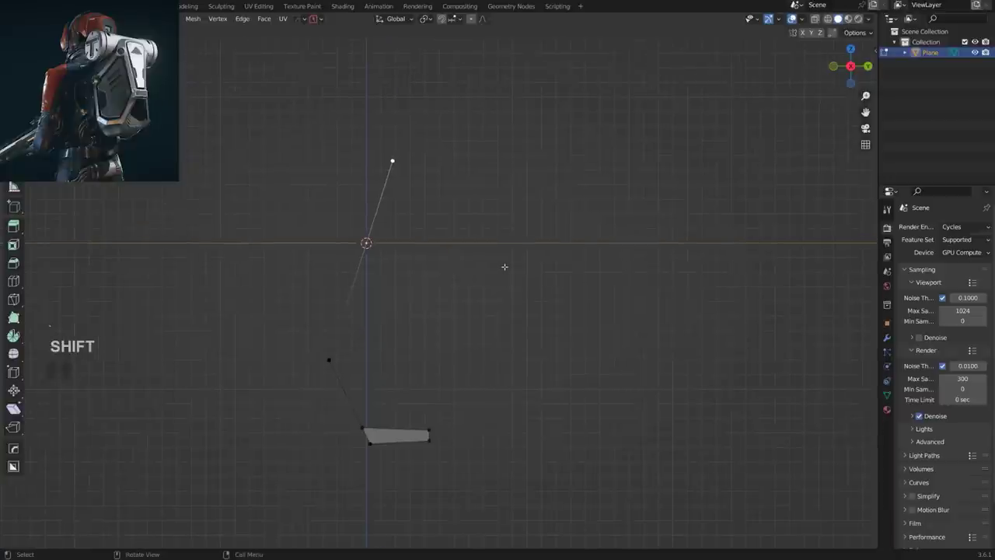
key("e")
left_click(567, 267)
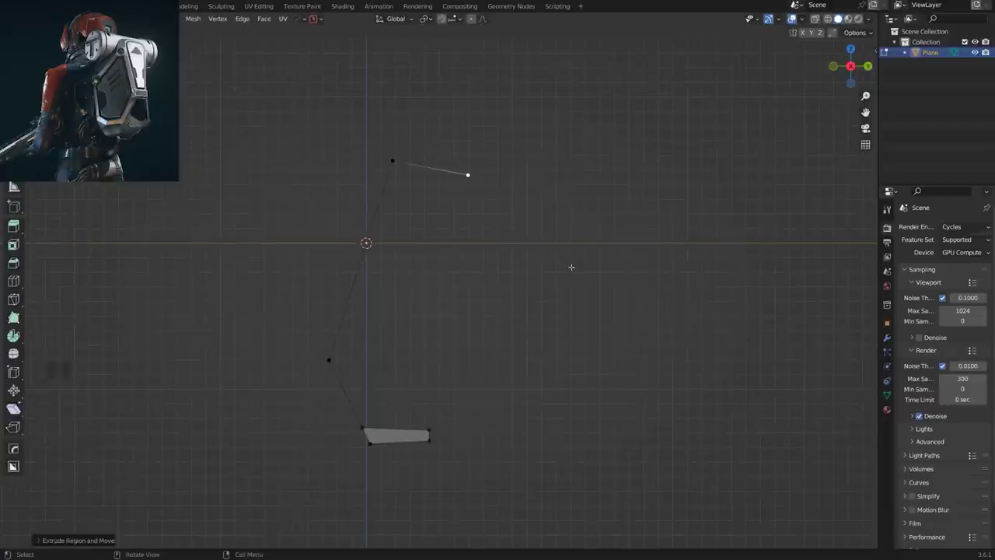
key("e")
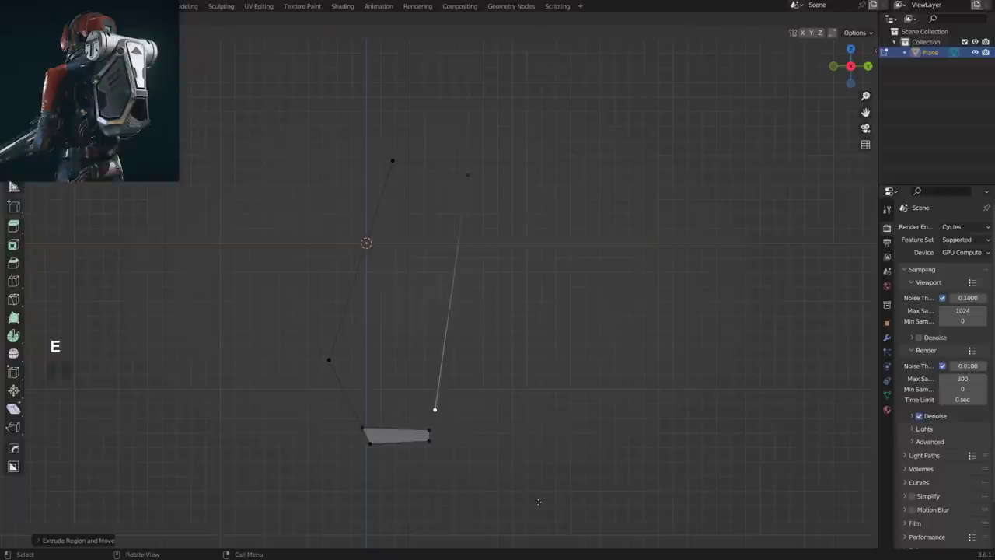
left_click(536, 501)
Merge the extrusion's lower vertex onto the bottom section's outer corner, undoing and redoing the first merge.
key("1")
middle_click_drag(468, 446, 483, 332)
key("ctrl+z")
left_click(495, 420, "shift")
key("1")
middle_click_drag(425, 297, 494, 328)
mouse_move(503, 294)
middle_mouse_down("alt")
mouse_move(551, 304)
mouse_move(446, 255)
mouse_move(404, 210)
mouse_move(467, 247)
mouse_move(505, 292)
middle_mouse_up("alt")
scroll(551, 304, "up", 2)
In the top view, move the extruded upper vertex slightly back toward the upper face.
key("grave")
left_click(477, 172)
scroll(505, 293, "up", 1)
key("g")
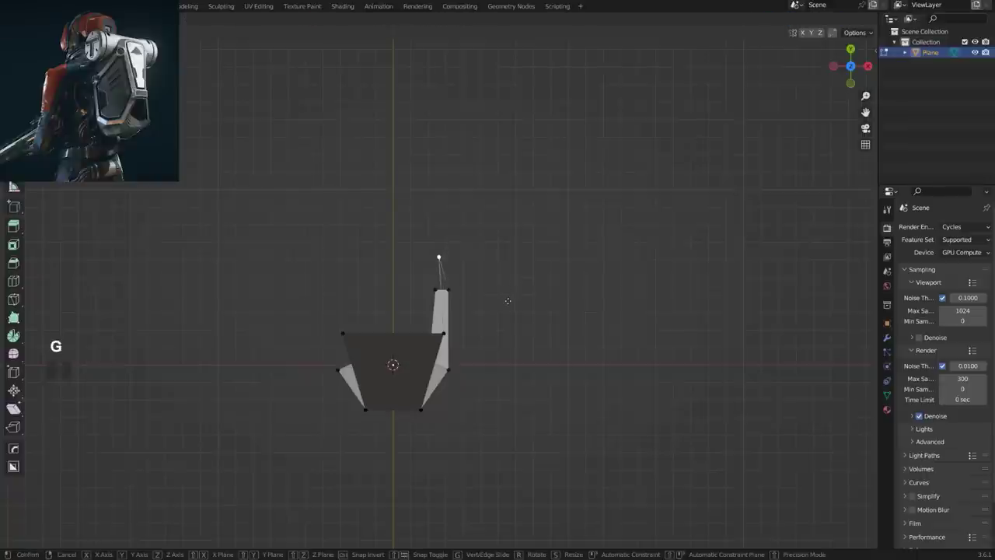
left_click(505, 315)
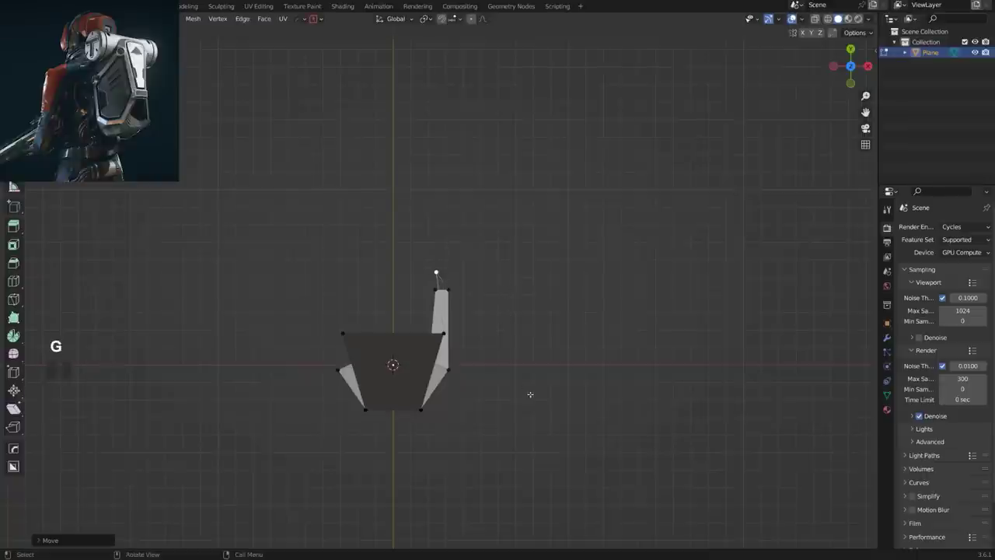
Subdivide the long outer side edge once to add a vertex in its middle.
middle_click_drag(526, 386, 408, 269)
key("grave")
left_click(575, 284)
middle_click_drag(593, 287, 472, 320)
key("Tab")
left_click(445, 306)
right_click(456, 319)
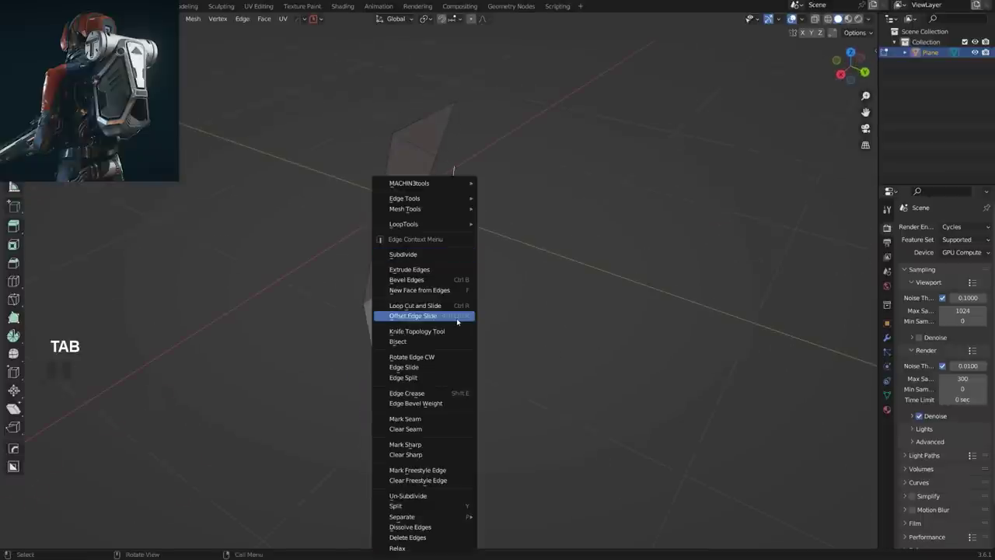
left_click(436, 253)
key("Tab")
right_click(442, 300)
key("Tab")
key("Tab")
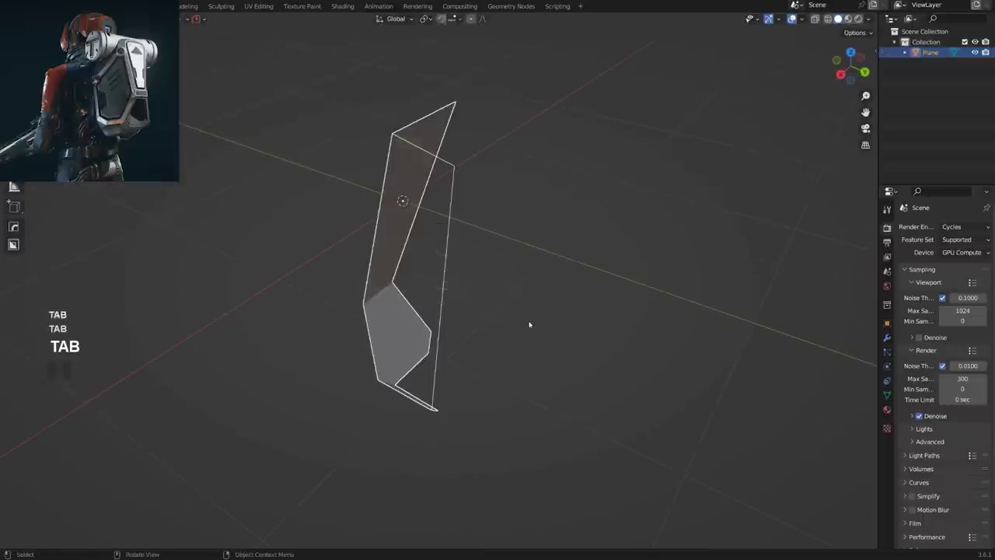
In the back view, move the side edge's middle vertex outward and slightly down.
middle_click_drag(467, 329, 423, 303)
key("grave")
key("grave")
key("grave")
key("grave")
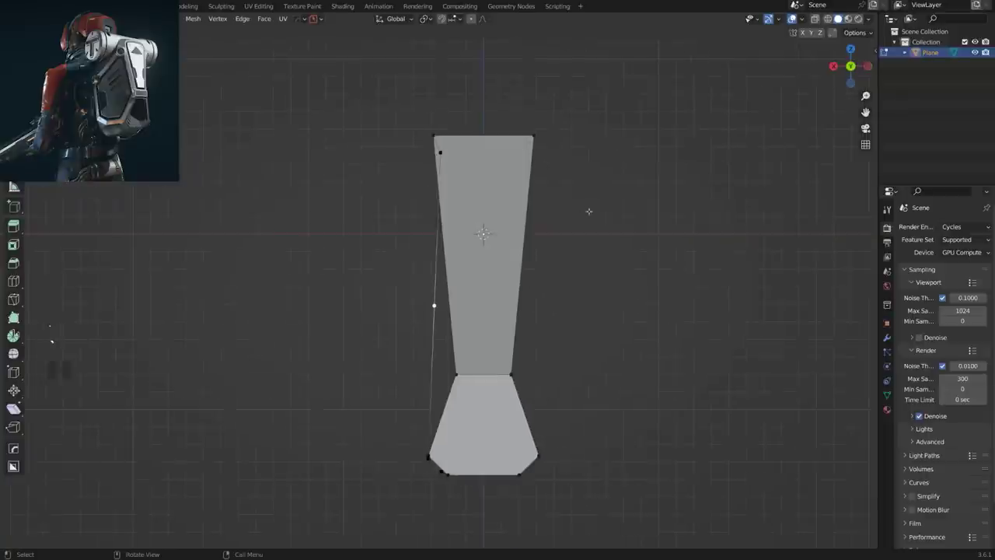
middle_click_drag(552, 276, 506, 249, "shift")
key("g")
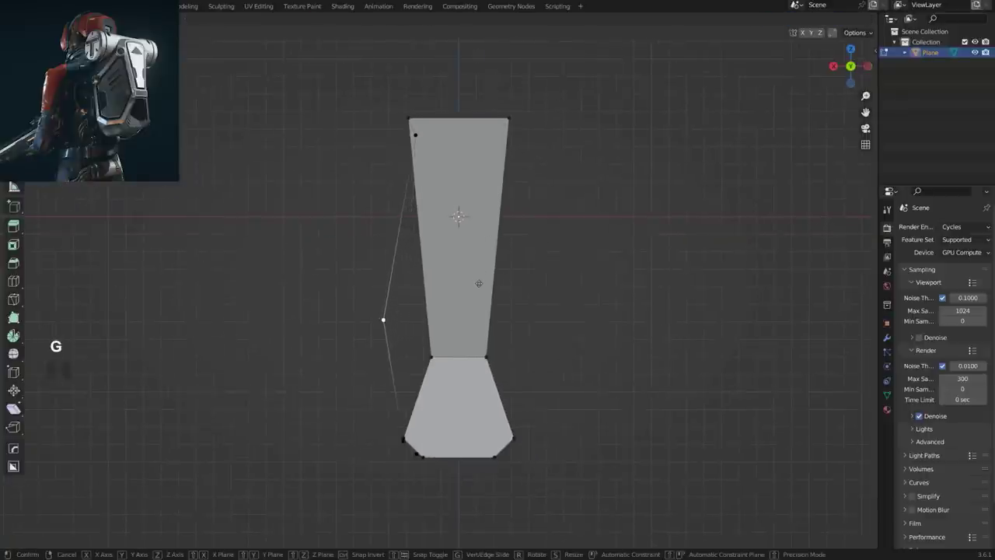
left_click(477, 296)
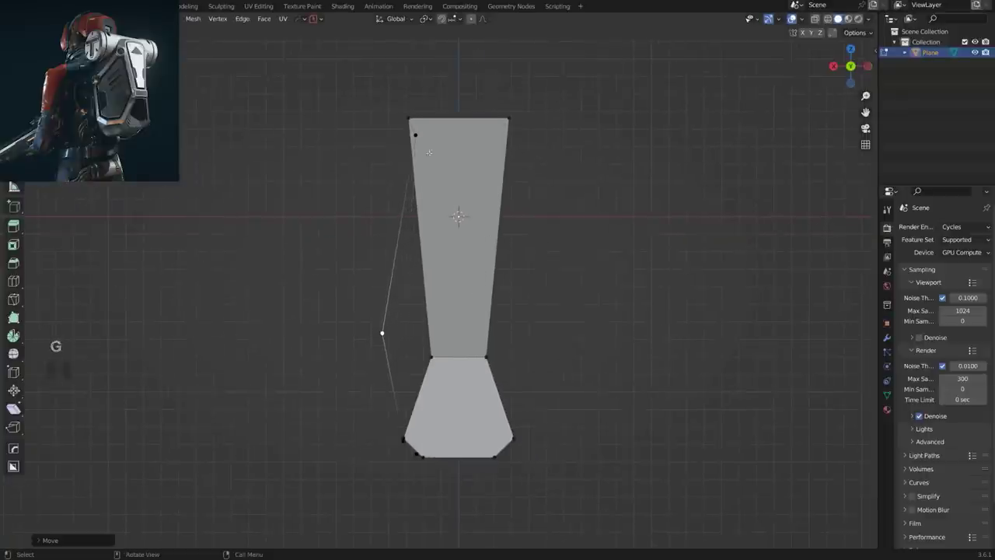
Move the upper outer vertex sideways past the upper face's top corner.
key("g")
left_click(479, 178)
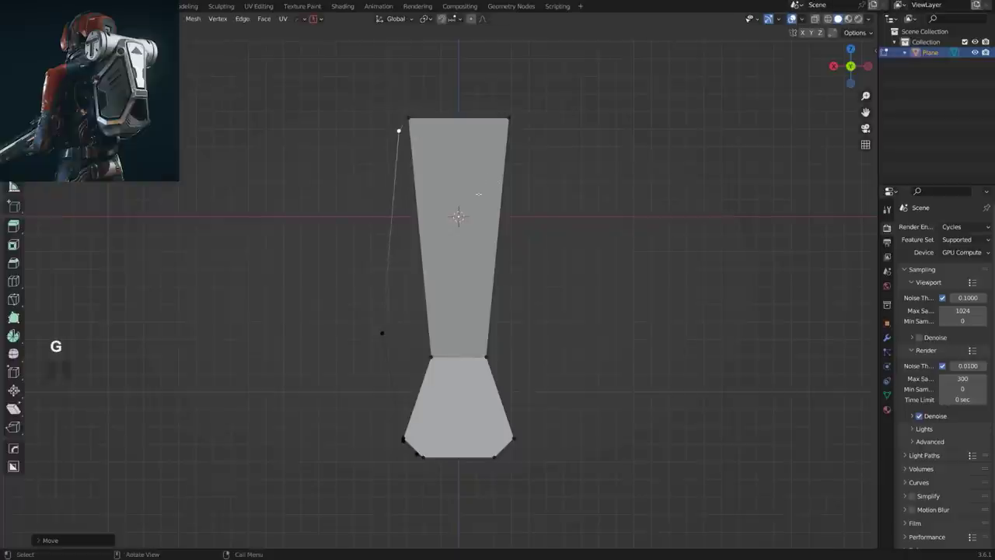
middle_click_drag(366, 329, 507, 342)
middle_click_drag(372, 383, 474, 365)
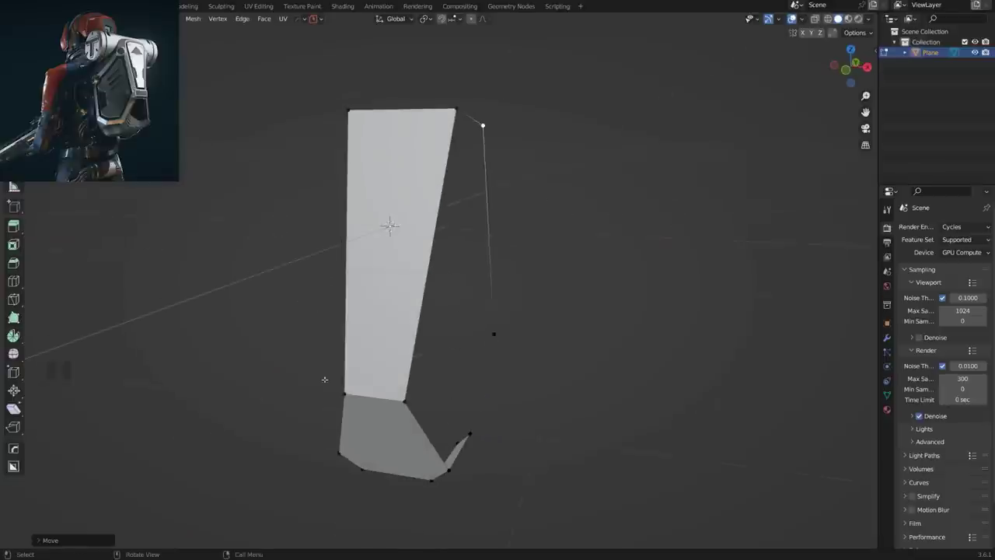
middle_click_drag(520, 342, 375, 356)
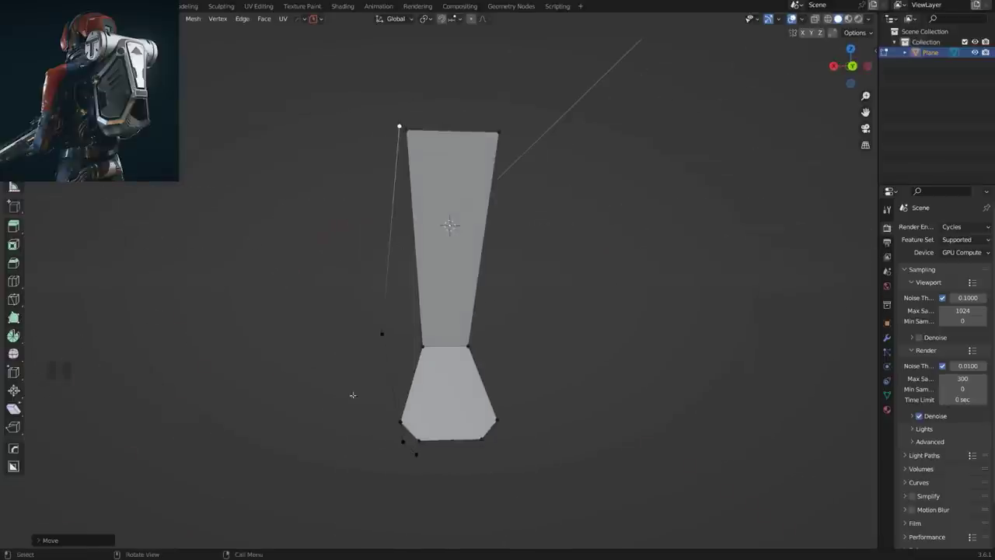
Adjust the outer vertices along X and symmetrize the mesh to mirror the side outline to the other half.
middle_click_drag(436, 116, 636, 158, "shift")
left_click(385, 123)
left_click(370, 153)
key("g")
key("x")
left_click(618, 189, "shift")
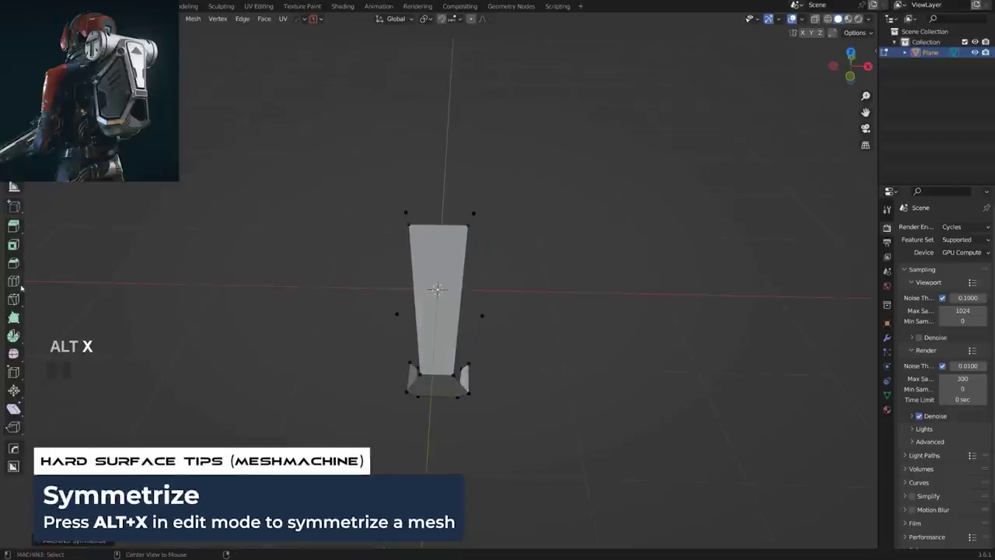
middle_click_drag(508, 272, 288, 249)
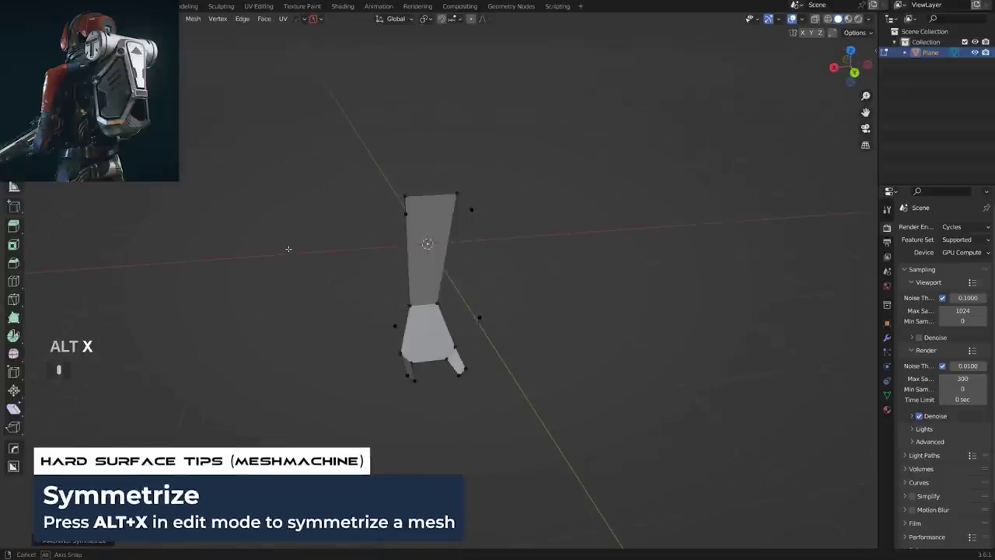
Fill the closed side outline between the front faces and the outer edge with a new face.
scroll(420, 232, "up", 2)
middle_click_drag(419, 232, 499, 253)
middle_click_drag(393, 231, 433, 225, "shift")
scroll(394, 269, "up", 1)
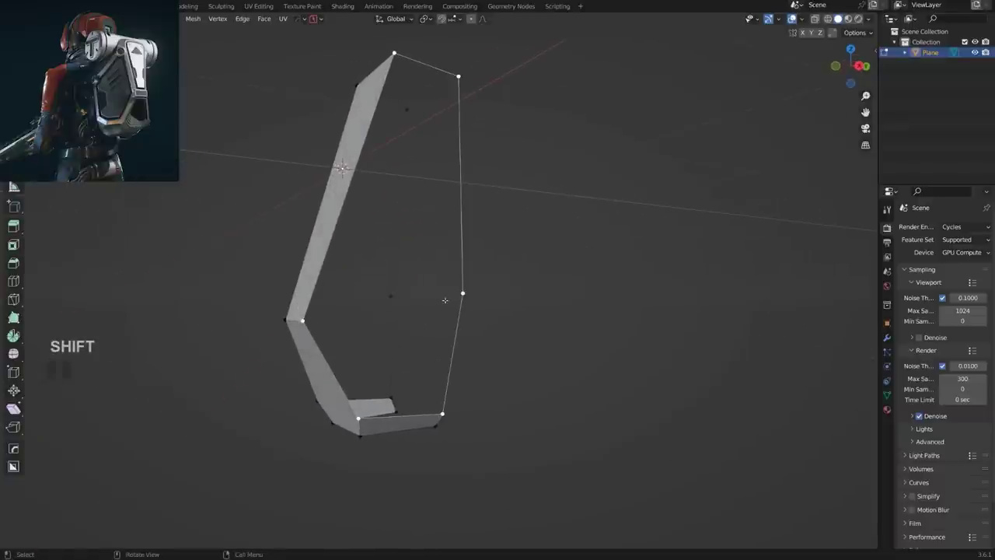
key("f")
middle_click_drag(439, 302, 273, 275)
middle_click_drag(397, 169, 428, 183)
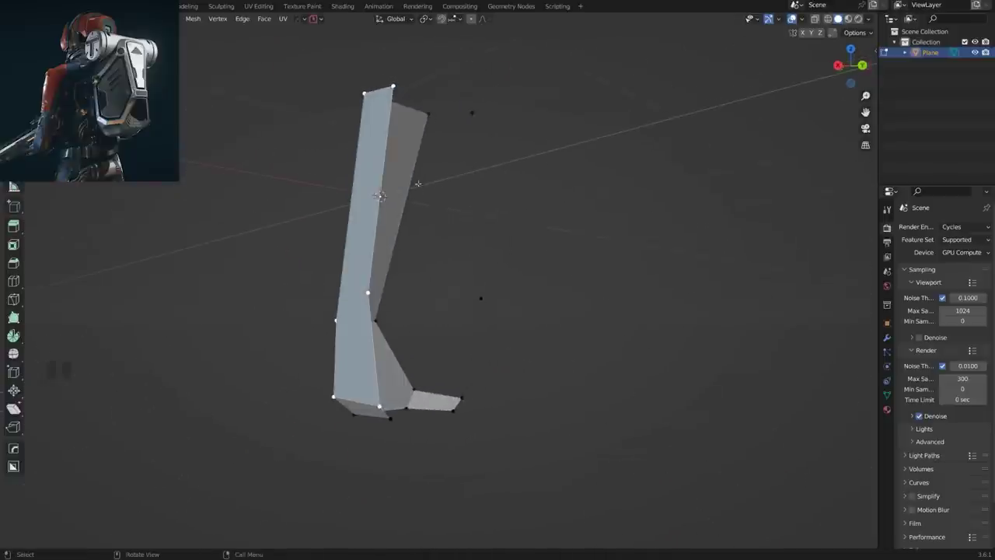
middle_click_drag(407, 256, 531, 338)
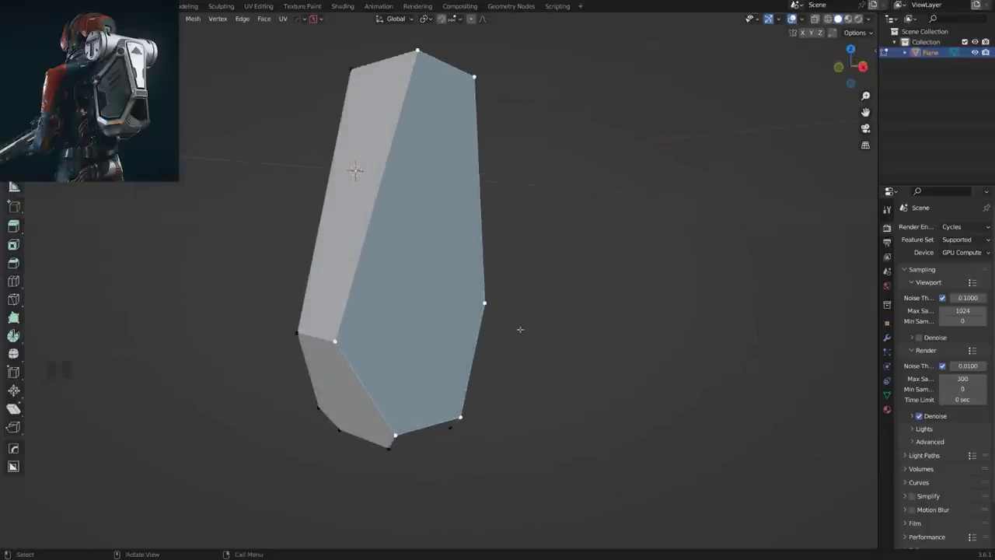
Knife-cut the side face from the outer middle vertex to the corner where the two front faces bend.
left_click(483, 302)
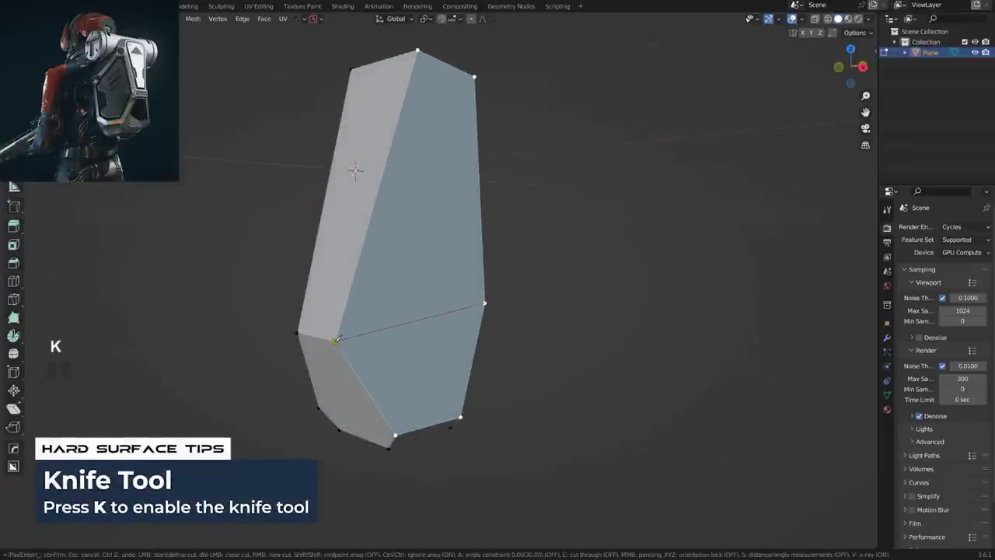
key("space")
middle_click_drag(469, 304, 406, 195)
middle_click_drag(387, 276, 502, 331)
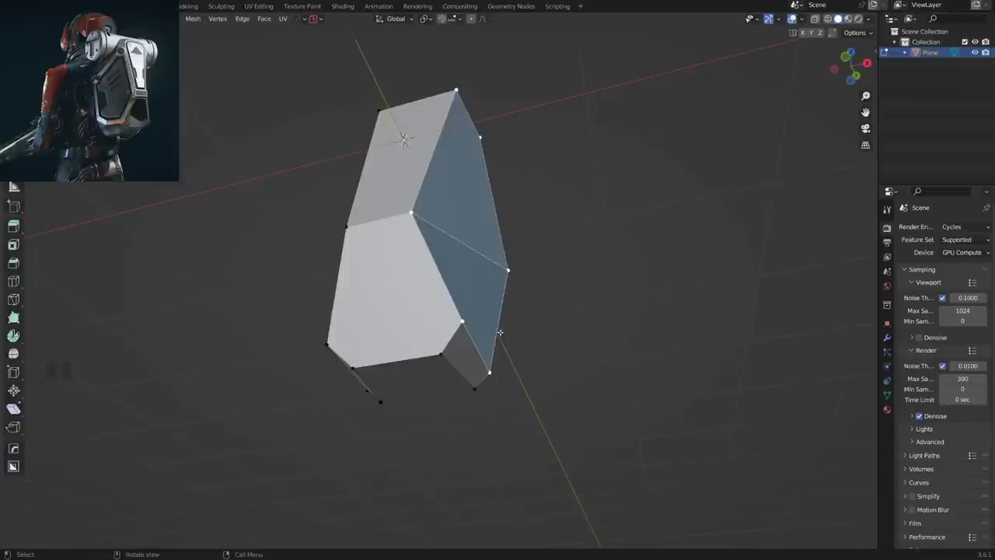
Knife-cut the lower side face from the lower front face's side corner to the middle of its outer edge.
left_click(496, 369)
middle_click_drag(496, 369, 432, 332)
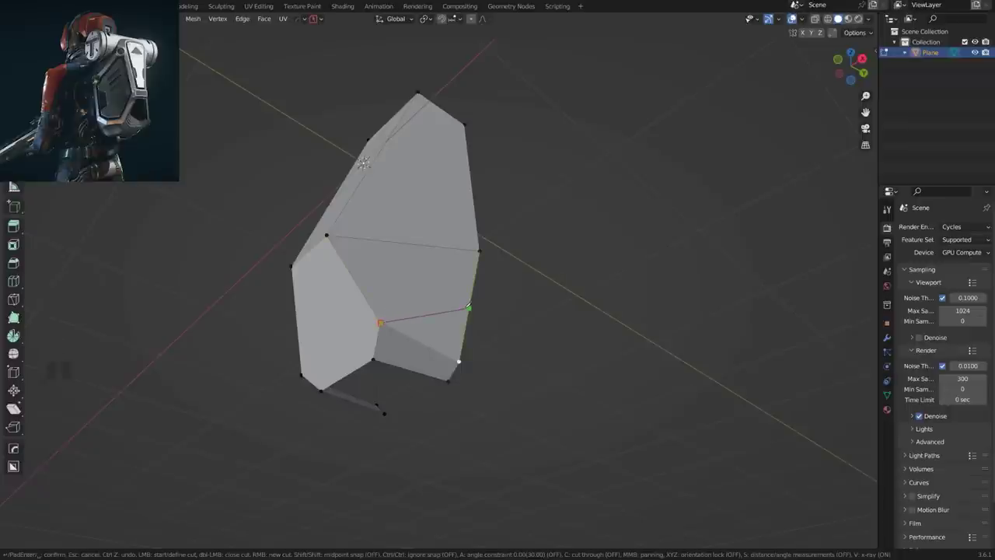
key("space")
middle_click_drag(460, 309, 487, 304)
key("Tab")
key("Tab")
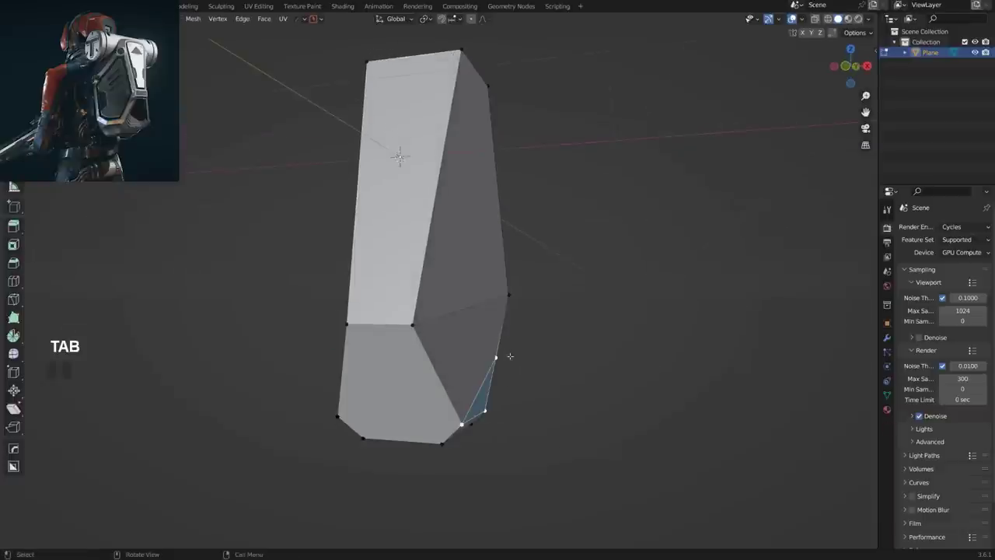
Move the new vertex on the lower outer edge along X to reshape the side panel.
middle_click_drag(503, 359, 526, 328)
key("g")
key("x")
left_click(564, 381)
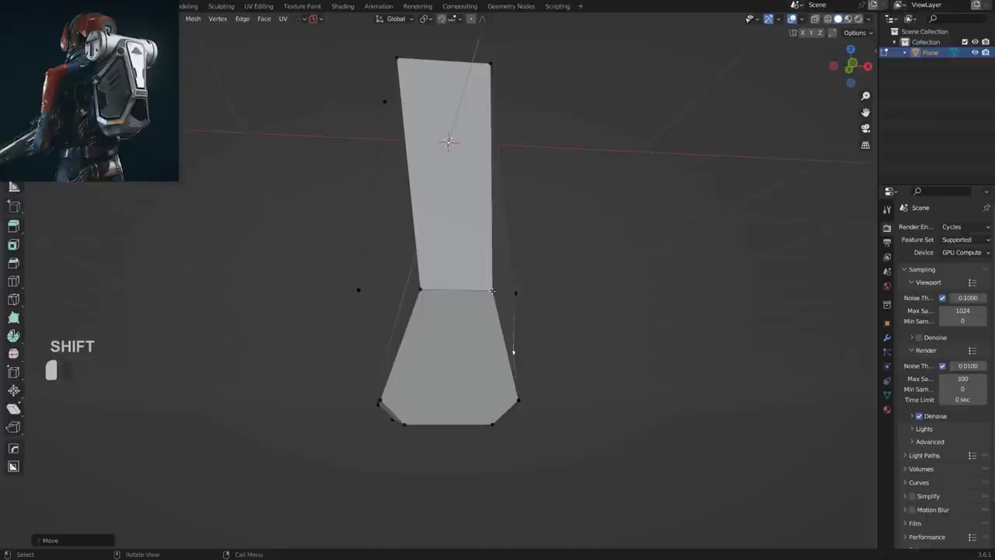
Move the front bend corner and the outer middle vertex outward together along X.
key("g")
key("x")
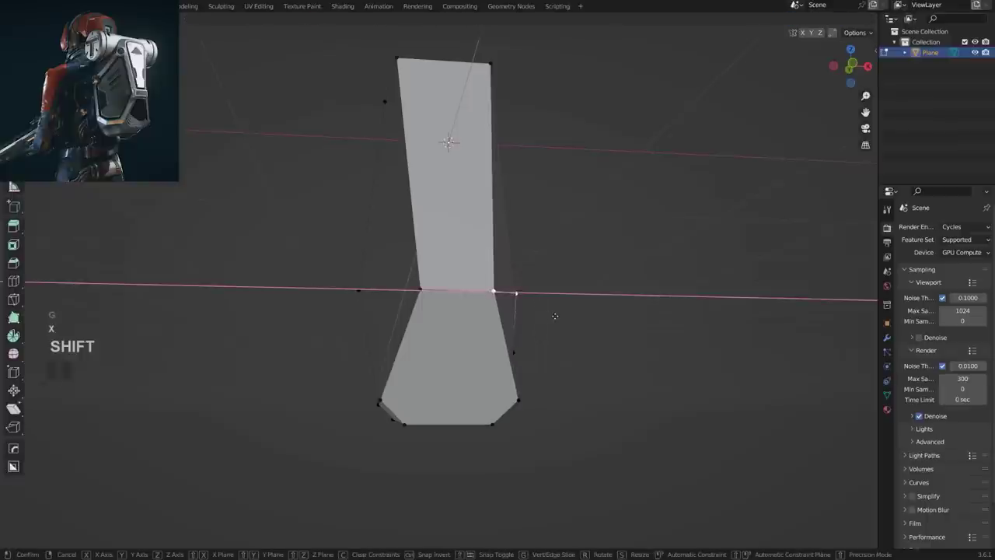
left_click(684, 345)
middle_click_drag(627, 335, 571, 332)
Symmetrize the mesh so both sides match the adjusted bend and side vertices.
key("Tab")
key("Tab")
key("alt+x")
key("Tab")
middle_click_drag(476, 236, 450, 258)
key("Tab")
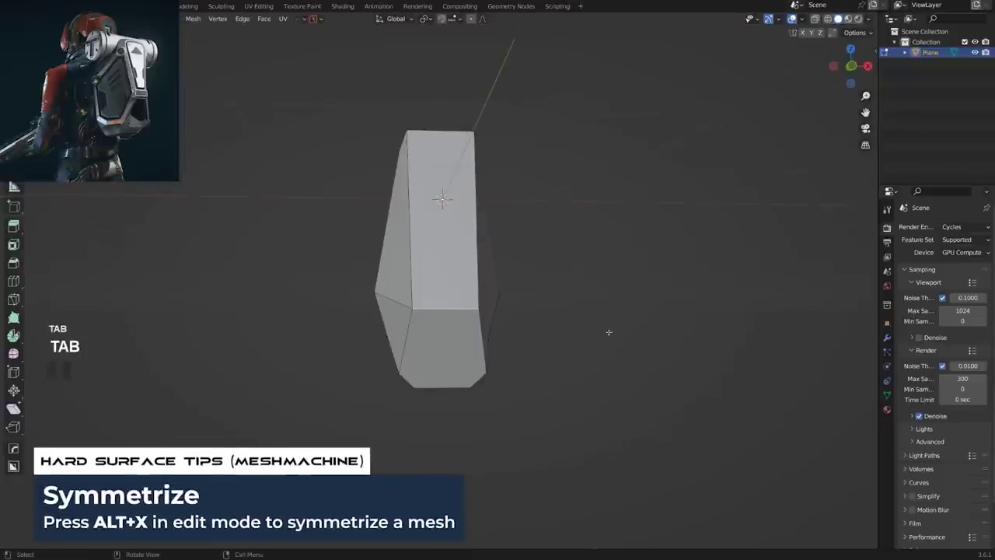
Narrow the front bend edge along X and rescale the upper face's top edge along X.
key("s")
key("x")
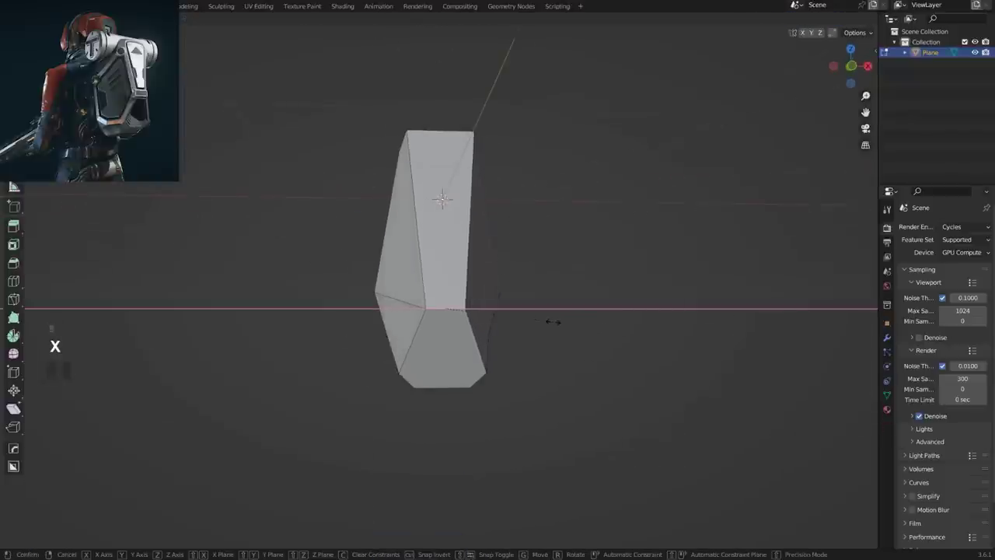
left_click(553, 321)
middle_click_drag(451, 211, 433, 235)
key("s")
key("x")
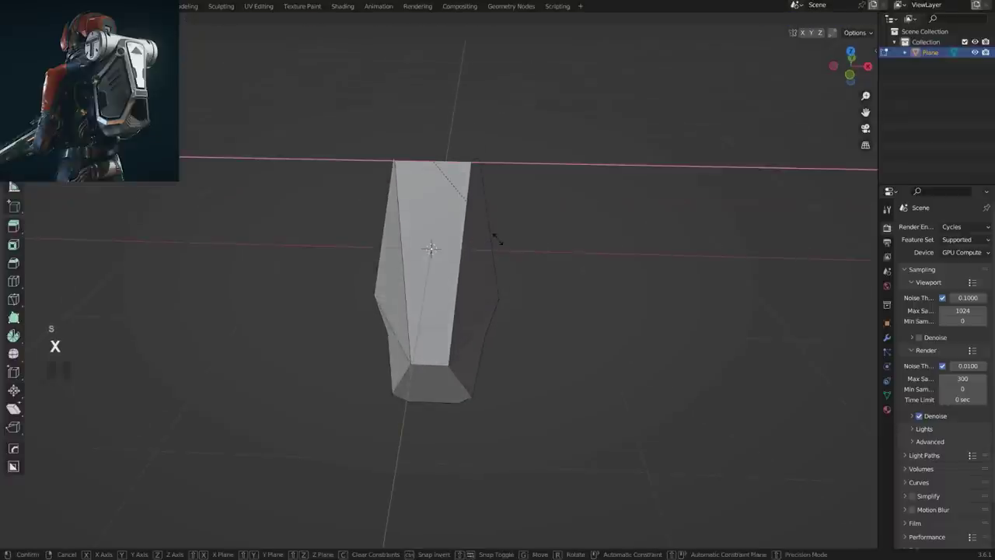
left_click(510, 269)
middle_click_drag(510, 271, 470, 336)
key("Tab")
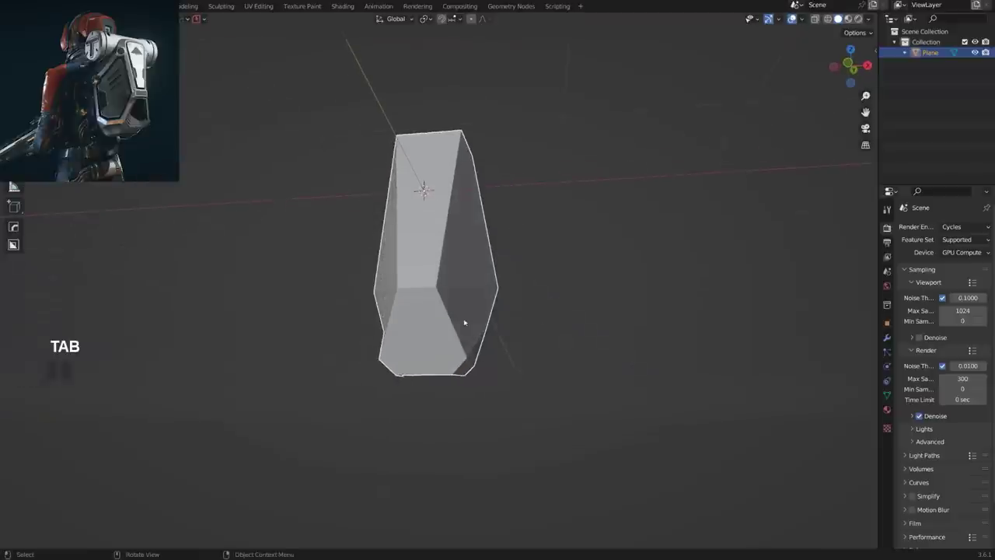
Reposition the lower front face's side corner vertex by moving and edge-sliding it, and symmetrize the mesh.
key("Tab")
left_click(474, 362)
scroll(495, 366, "up", 2)
key("g")
key("x")
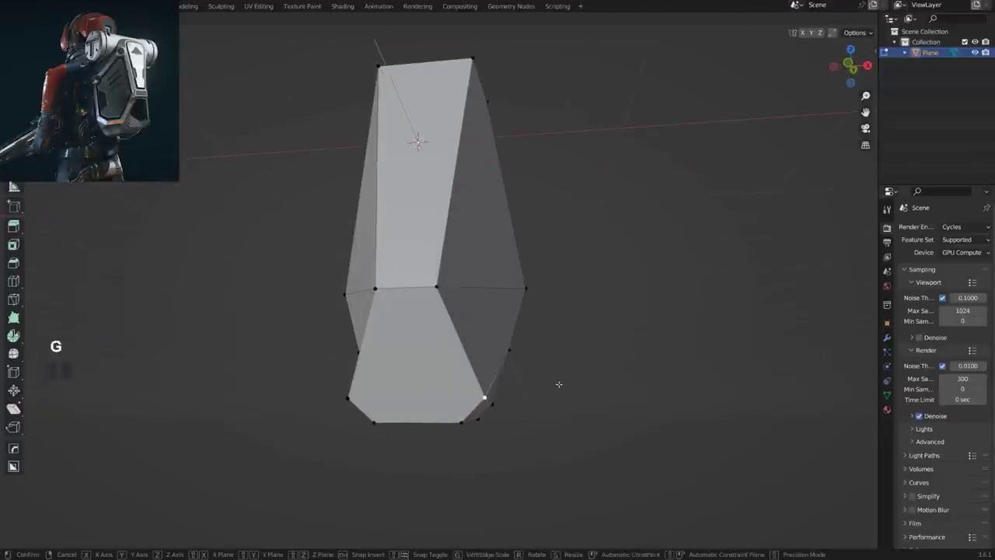
left_click(531, 370)
key("g")
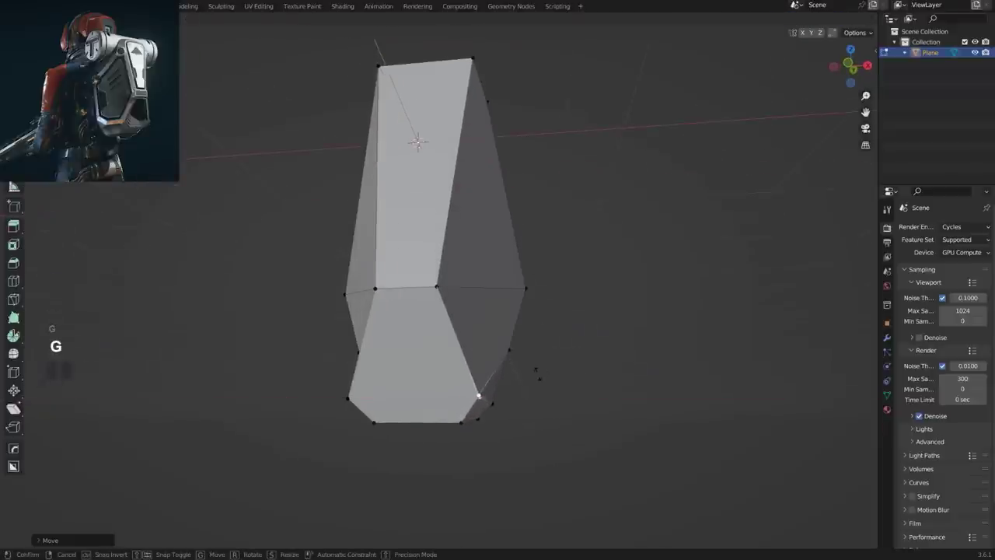
left_click(526, 334)
scroll(372, 329, "down", 3)
middle_click_drag(372, 330, 521, 308)
middle_click_drag(247, 80, 278, 68)
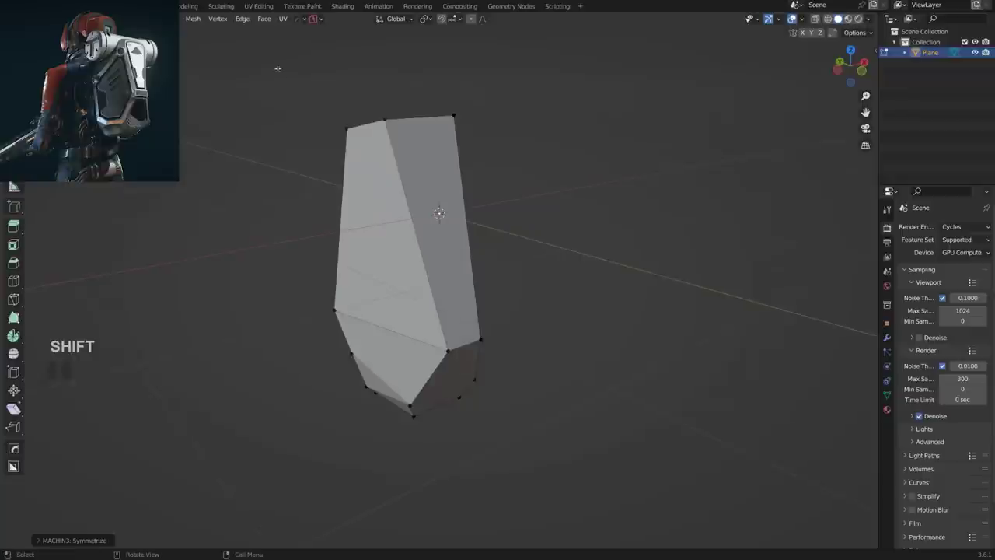
Save the scene with PowerSave.
left_click(318, 24)
left_click(314, 57)
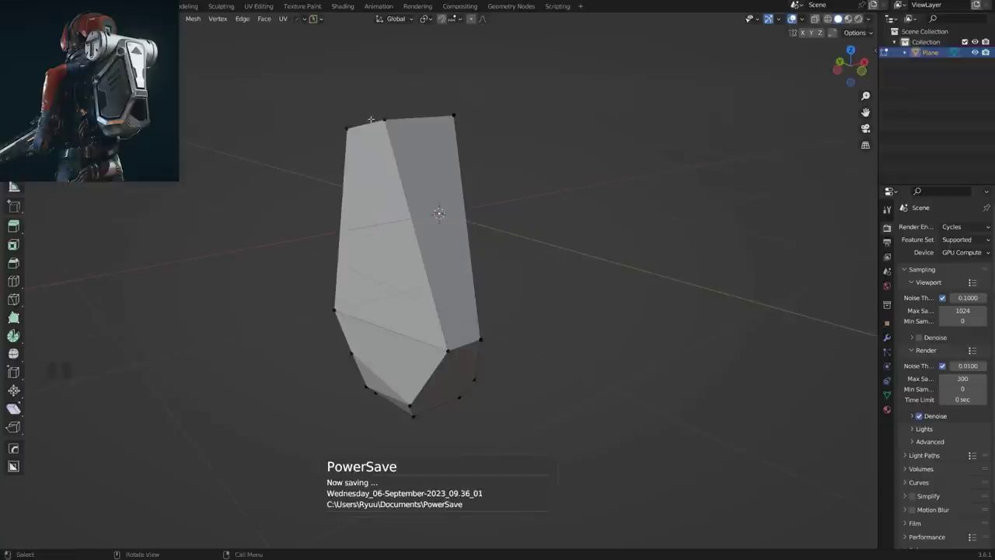
middle_click_drag(353, 253, 577, 263)
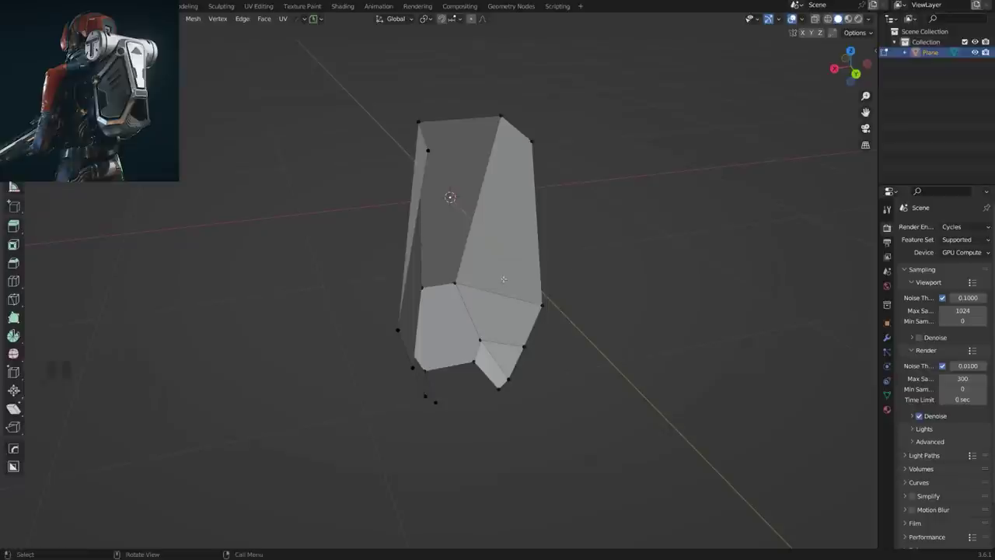
middle_click_drag(456, 226, 223, 332)
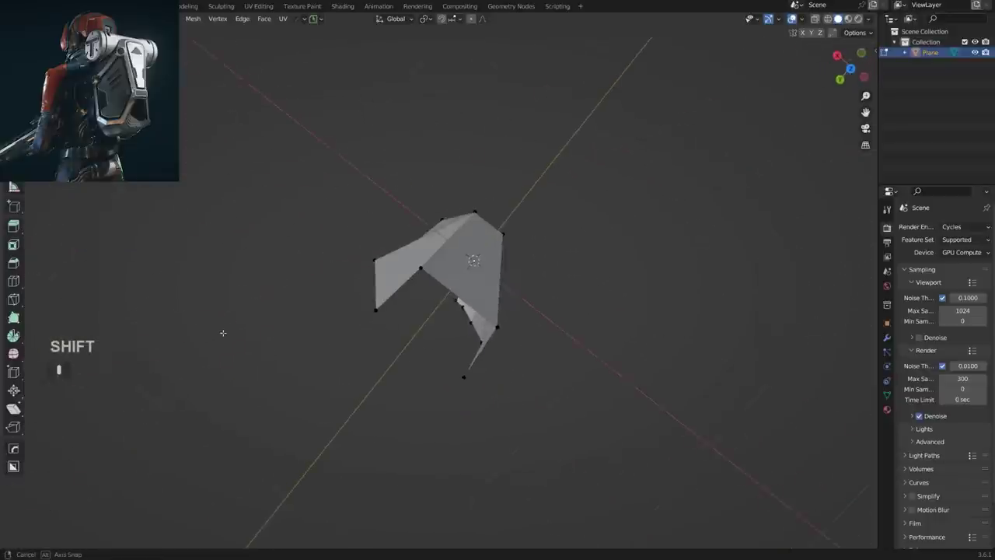
mouse_move(487, 254)
middle_mouse_down()
mouse_move(534, 229)
mouse_move(515, 173)
mouse_move(479, 269)
middle_mouse_up()
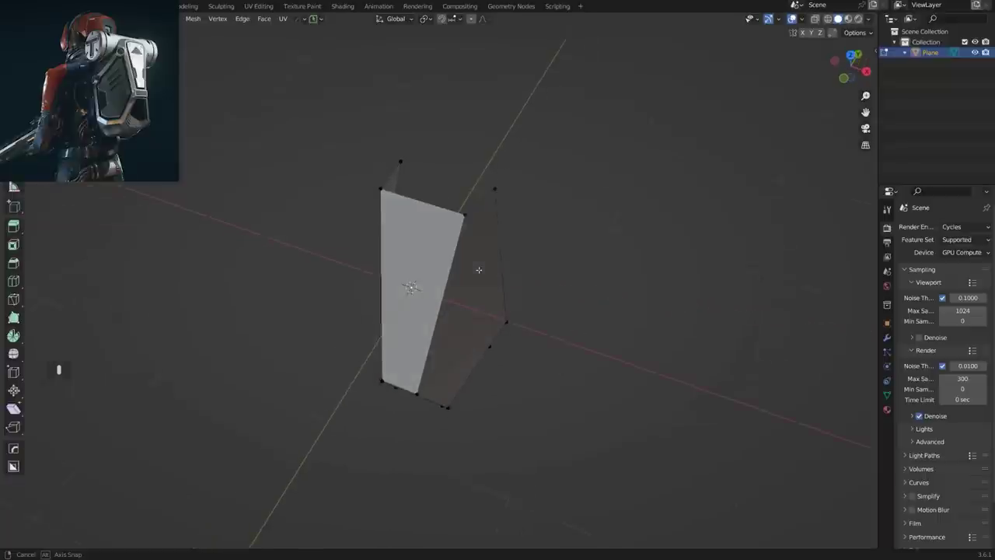
Move the side panel's upper rear corner vertex along X and symmetrize the mesh.
left_click(496, 192)
middle_click_drag(542, 208, 579, 233)
key("g")
key("x")
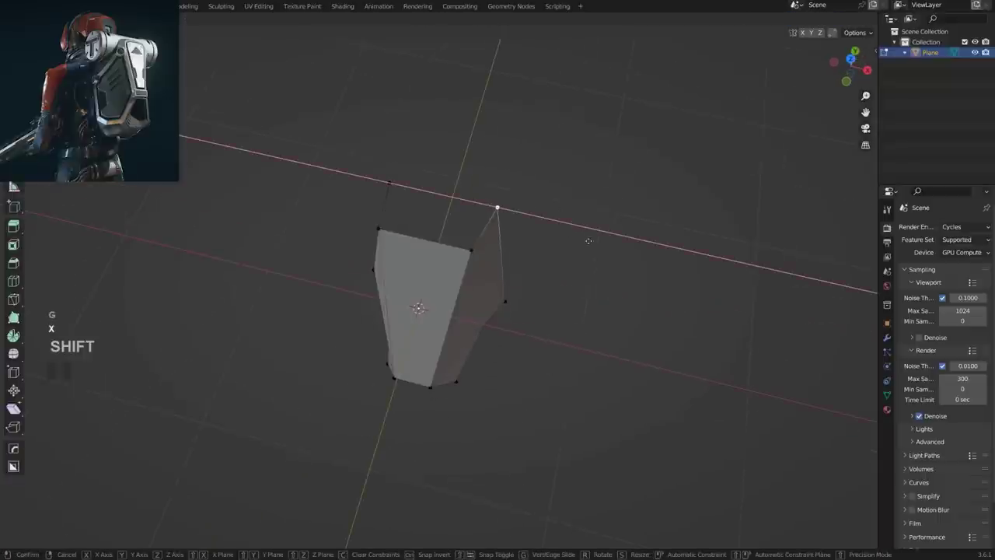
left_click(621, 265)
middle_click_drag(621, 265, 617, 294)
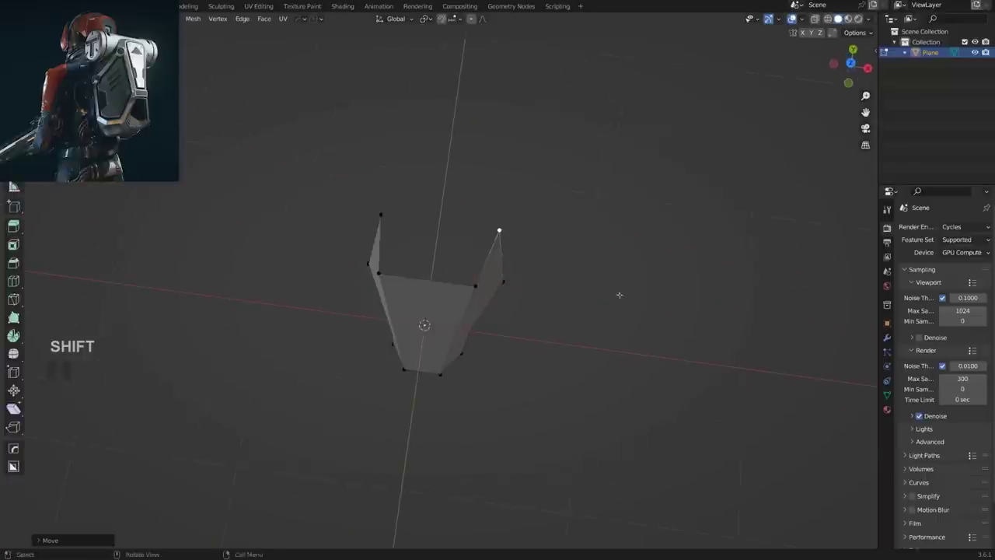
middle_click_drag(517, 271, 519, 151)
middle_click_drag(451, 297, 603, 324)
Knife-cut the side face from its lower rear vertex to the front edge and dissolve the old diagonal edge below.
scroll(591, 334, "up", 2)
middle_click_drag(497, 431, 279, 331, "shift")
scroll(455, 355, "up", 1)
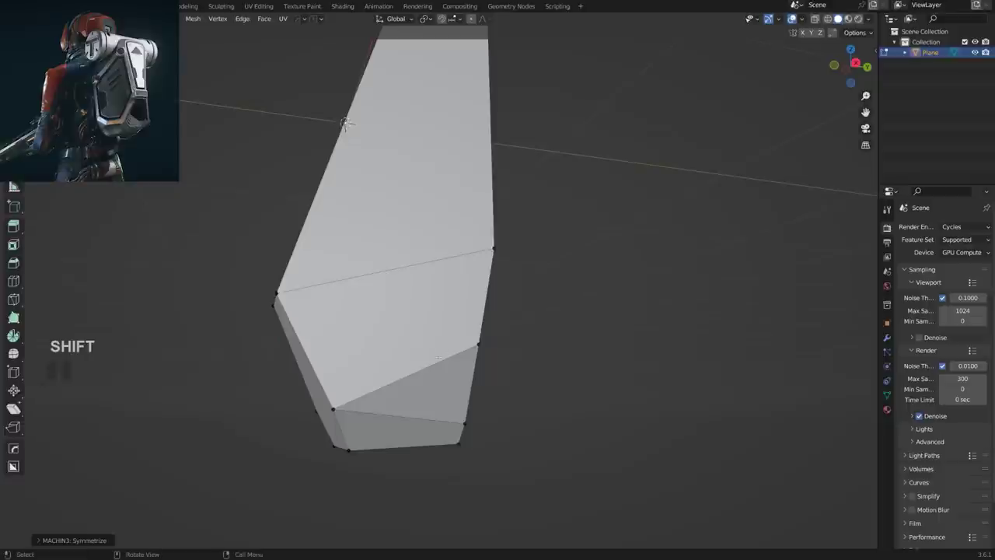
key("k")
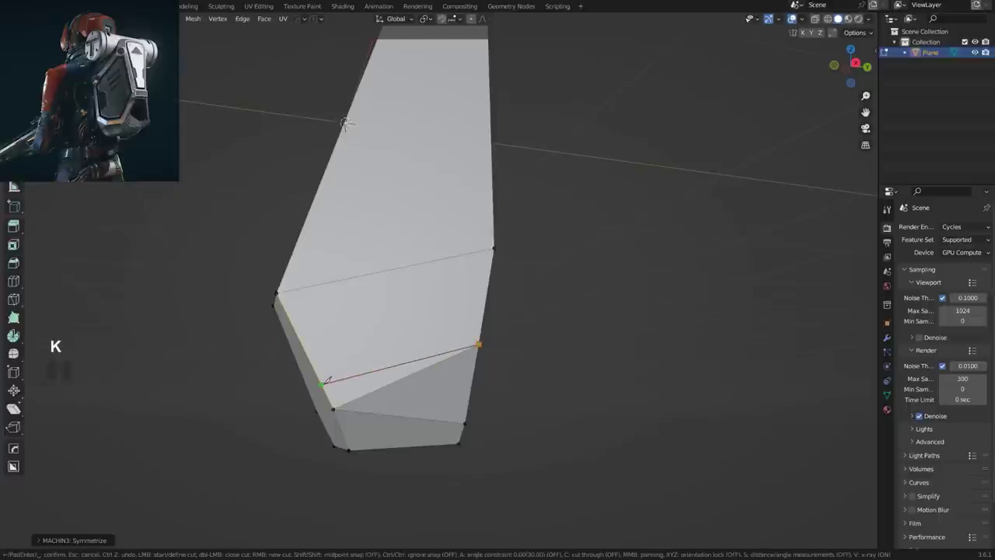
key("space")
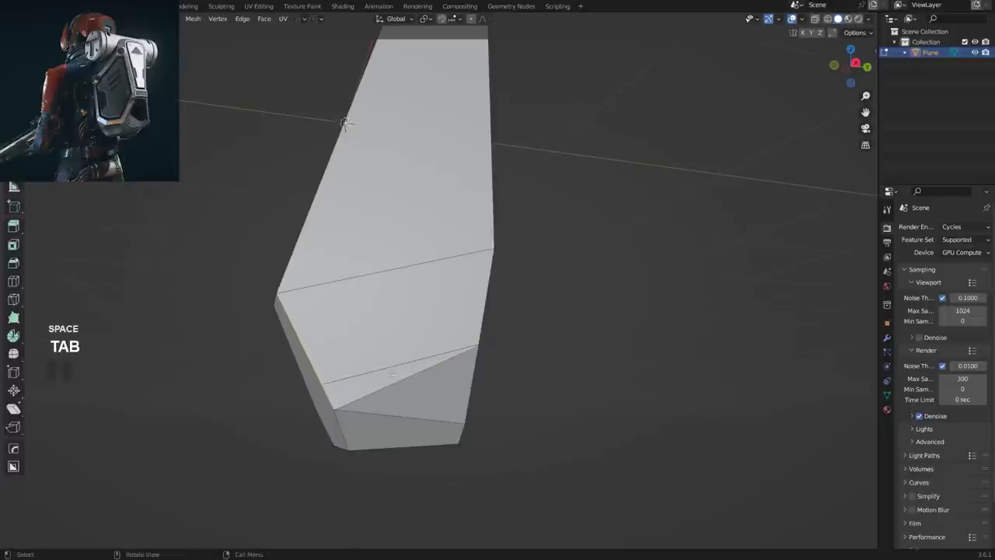
key("x")
left_click(378, 452)
middle_click_drag(378, 451, 486, 313)
key("Tab")
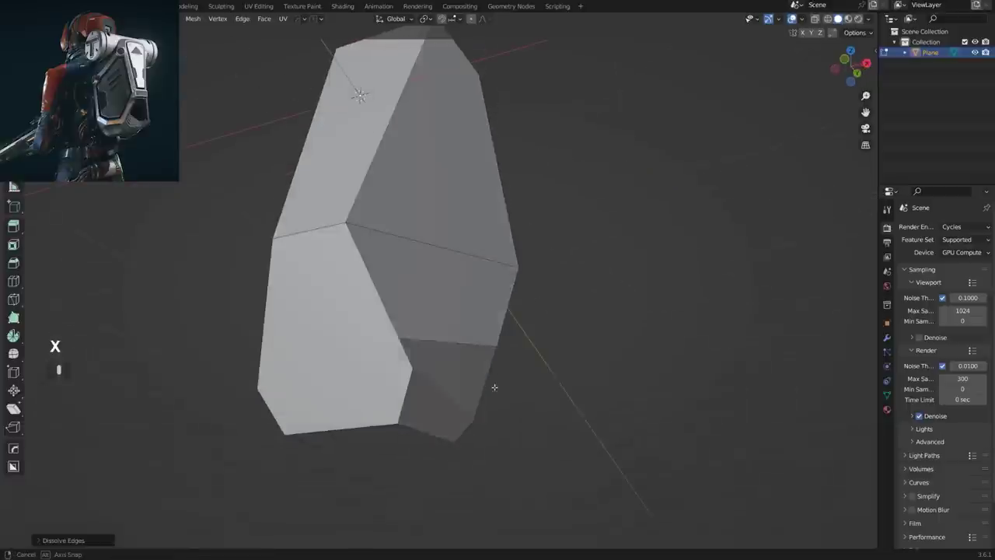
Symmetrize the recut side and close the open top of the mesh with Smart Face.
key("Tab")
key("alt+a")
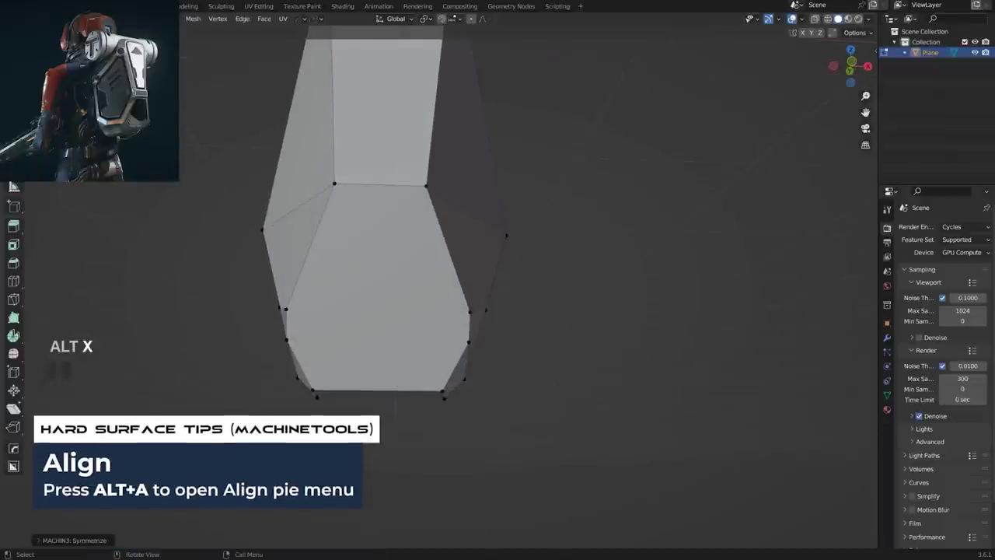
middle_click_drag(436, 311, 407, 285)
scroll(398, 241, "down", 2)
middle_click_drag(392, 207, 391, 237, "shift")
mouse_move(407, 274)
middle_mouse_down()
mouse_move(397, 257)
mouse_move(397, 276)
middle_mouse_up()
middle_click_drag(452, 343, 412, 278)
middle_click_drag(409, 208, 489, 286)
key("4")
key("alt+x")
middle_click_drag(194, 268, 3, 235)
Fill the open rear border loop with a face and align its vertices into one straight vertical plane along Y.
left_click(500, 274, "alt")
middle_click_drag(501, 272, 567, 251)
key("f")
middle_click_drag(507, 309, 410, 105)
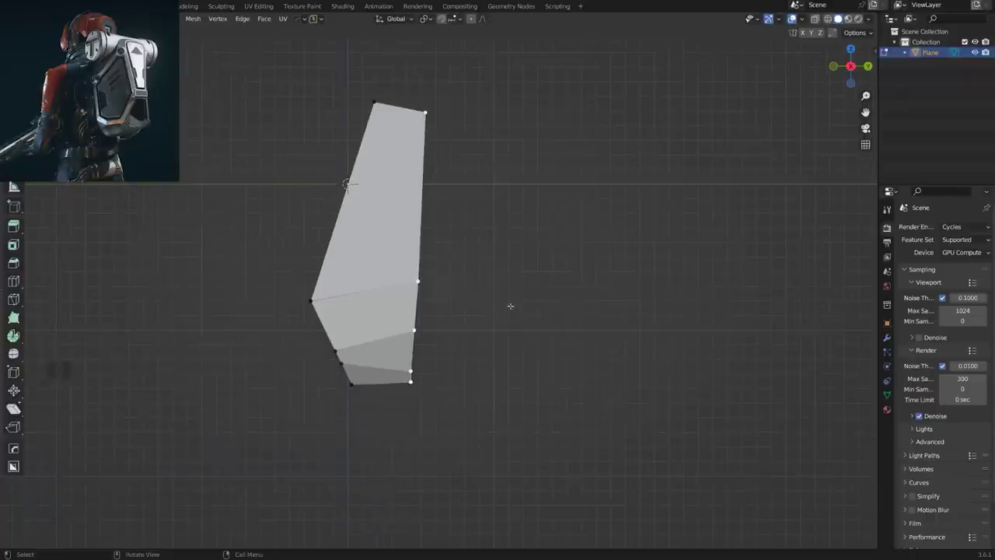
key("alt+a")
left_click(586, 320)
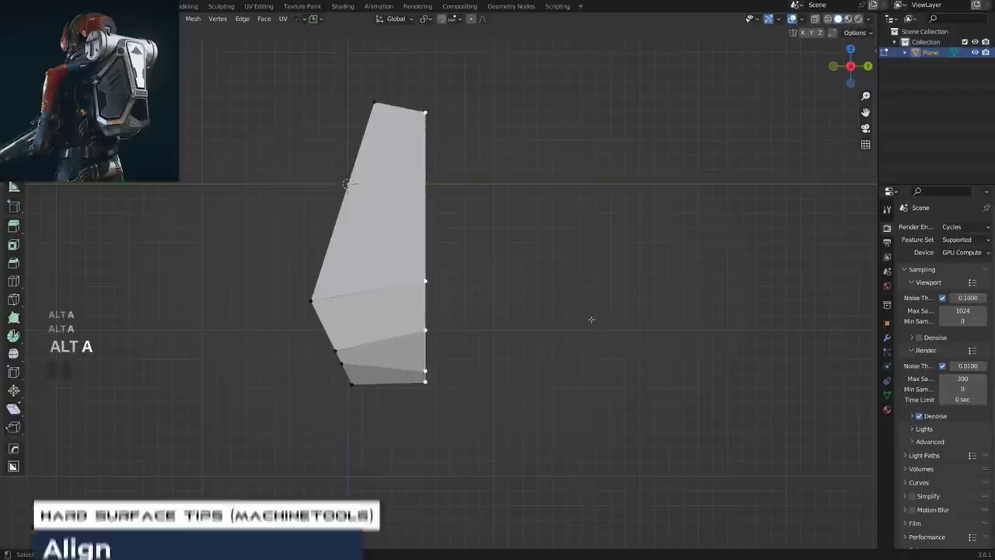
Tilt the top face down toward the front with Edge Constrained rotation and lower it along Z.
middle_click_drag(473, 305, 474, 303, "shift")
scroll(475, 313, "up", 1)
key("Tab")
left_click(500, 200)
scroll(469, 306, "down", 2)
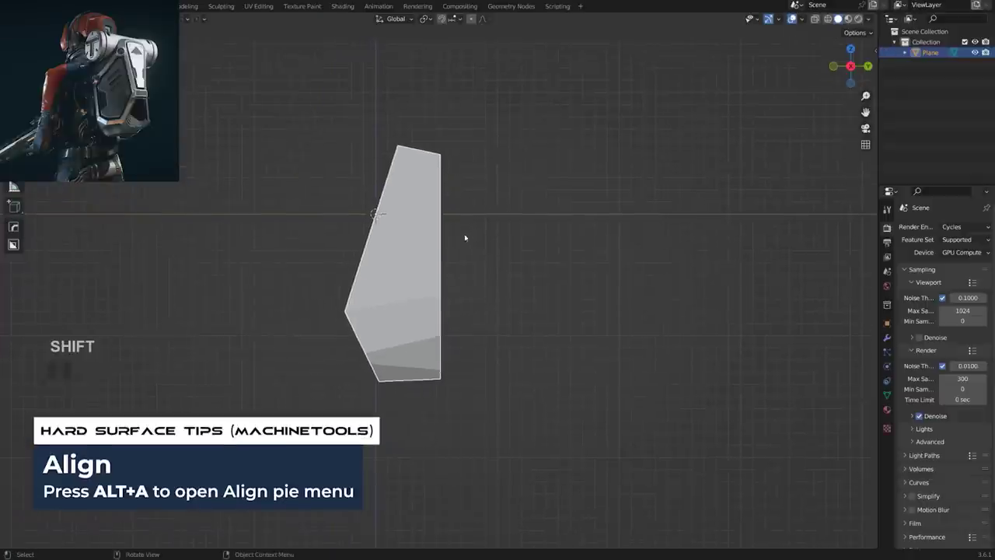
middle_click_drag(451, 196, 457, 222, "shift")
middle_click_drag(418, 189, 408, 191)
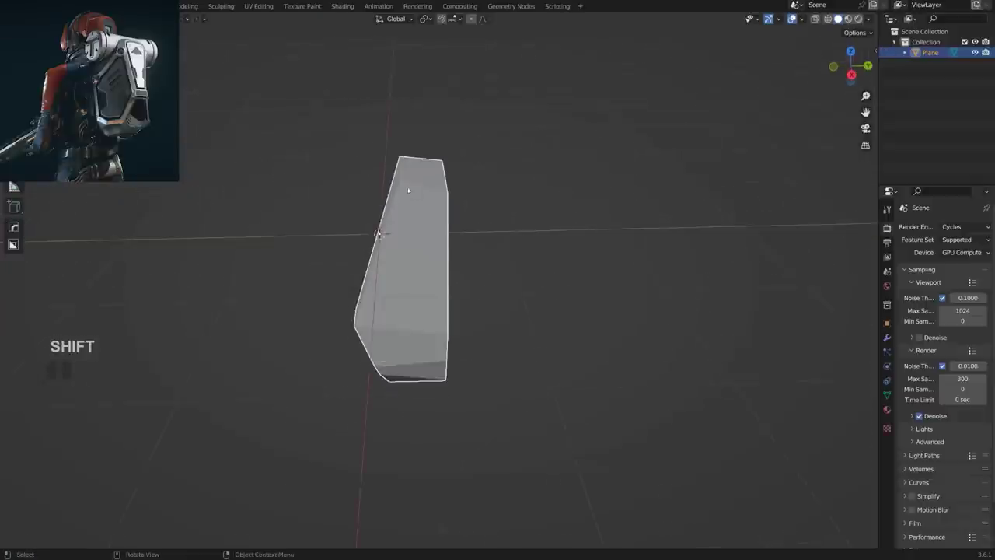
key("Tab")
key("grave")
left_click(546, 212)
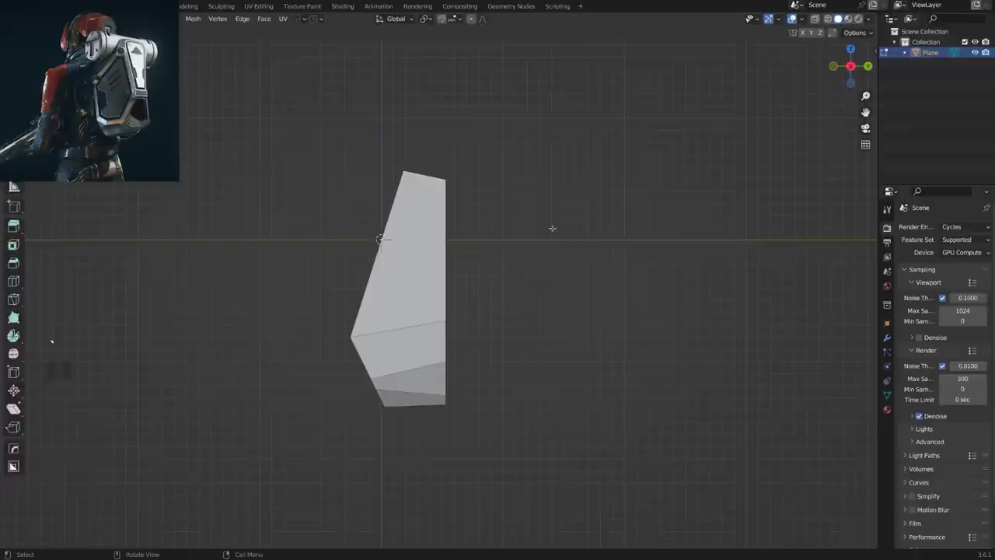
key("alt+r")
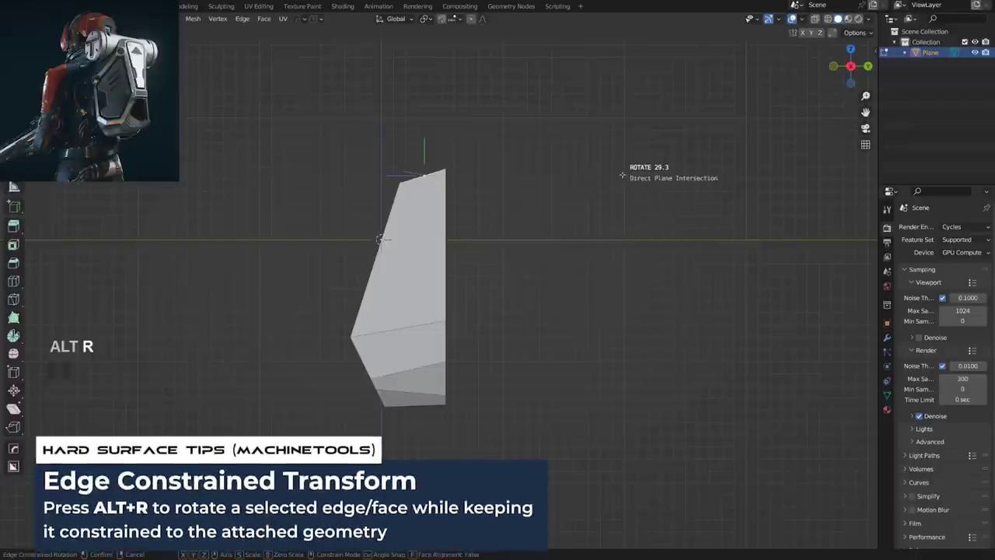
key("g")
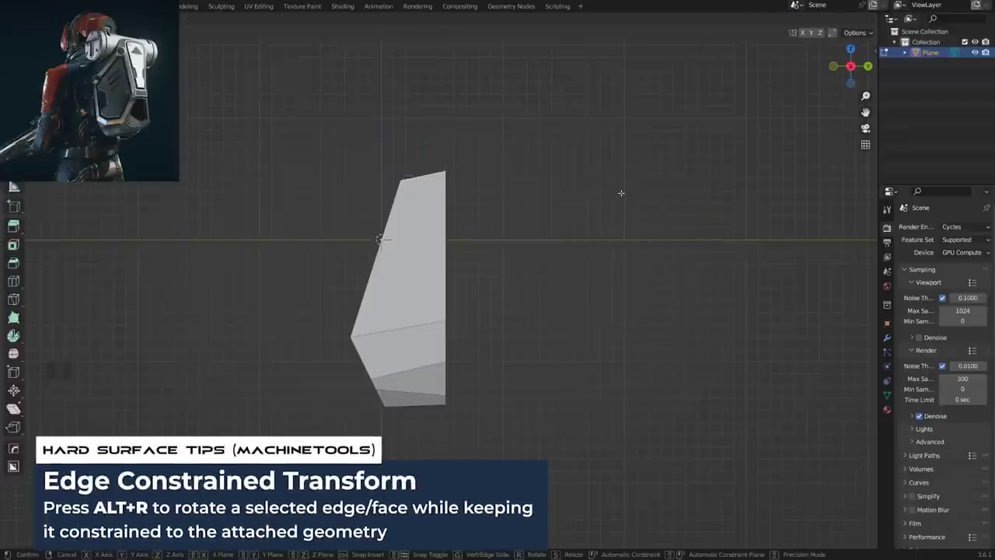
key("g")
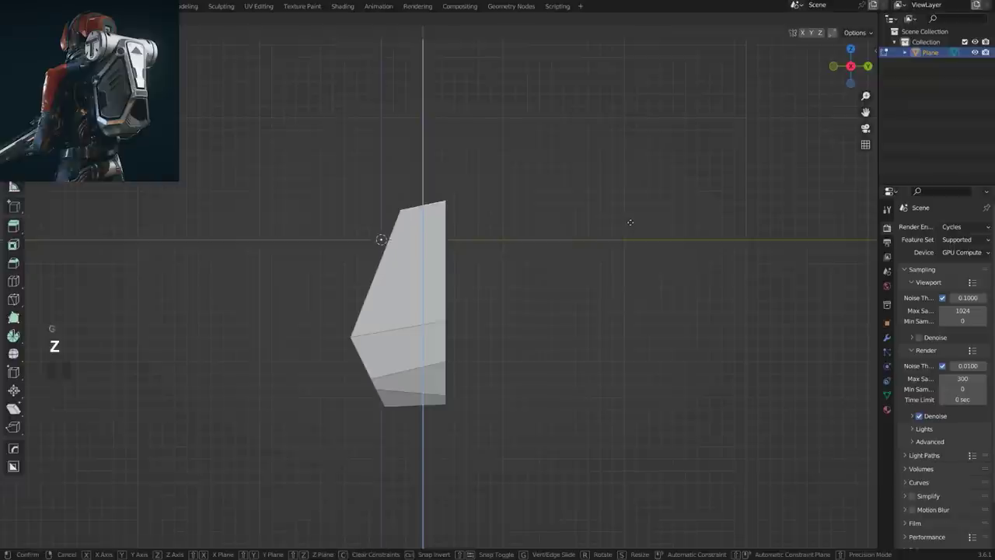
left_click(630, 221)
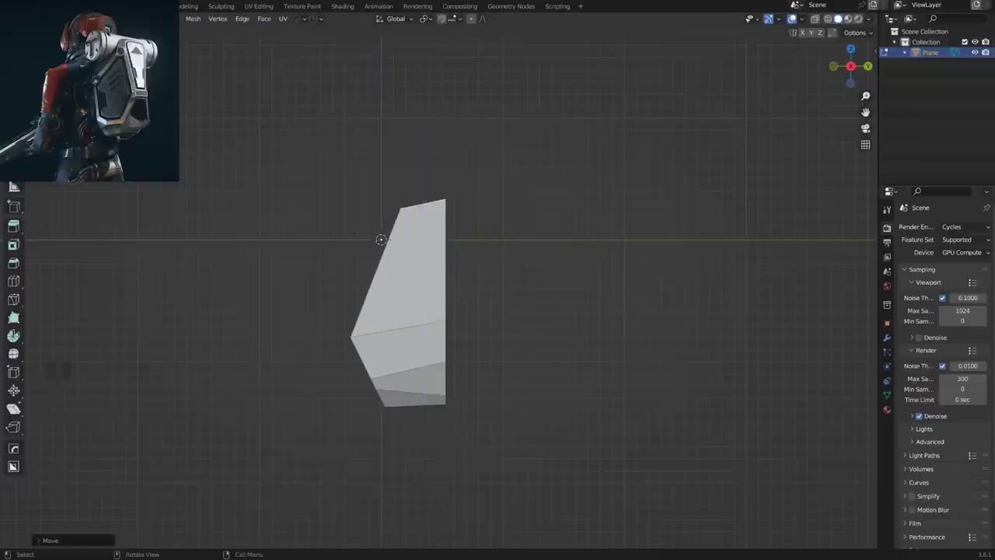
Close the opening at the bottom of the mesh with Smart Face.
middle_click_drag(446, 240, 567, 260)
middle_click_drag(468, 318, 555, 260)
key("Tab")
mouse_move(520, 293)
middle_mouse_down()
mouse_move(544, 300)
mouse_move(475, 315)
mouse_move(571, 311)
mouse_move(395, 340)
mouse_move(527, 282)
middle_mouse_up()
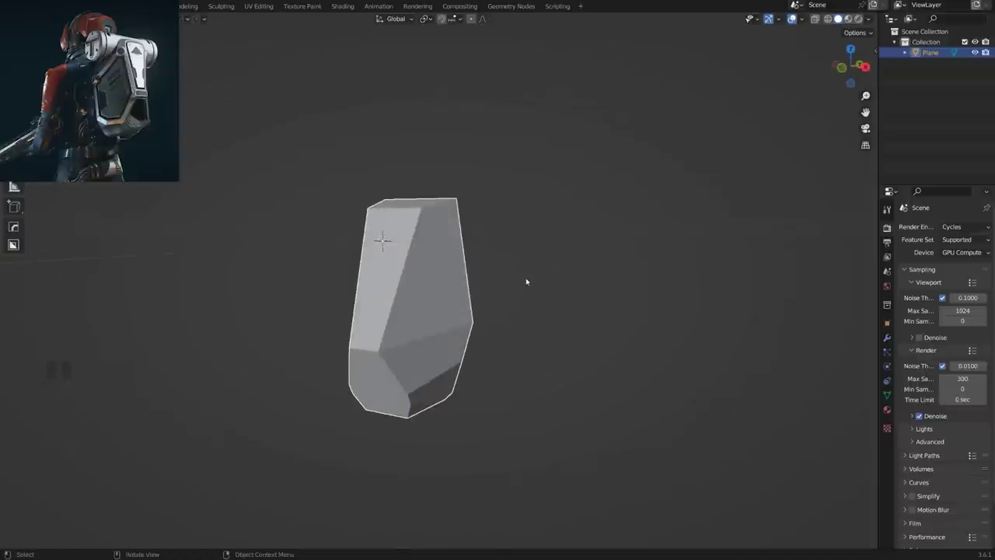
key("alt+v")
left_click(517, 342)
middle_click_drag(367, 289, 440, 293)
scroll(441, 357, "up", 2)
middle_click_drag(441, 364, 394, 229, "shift")
key("Tab")
key("Tab")
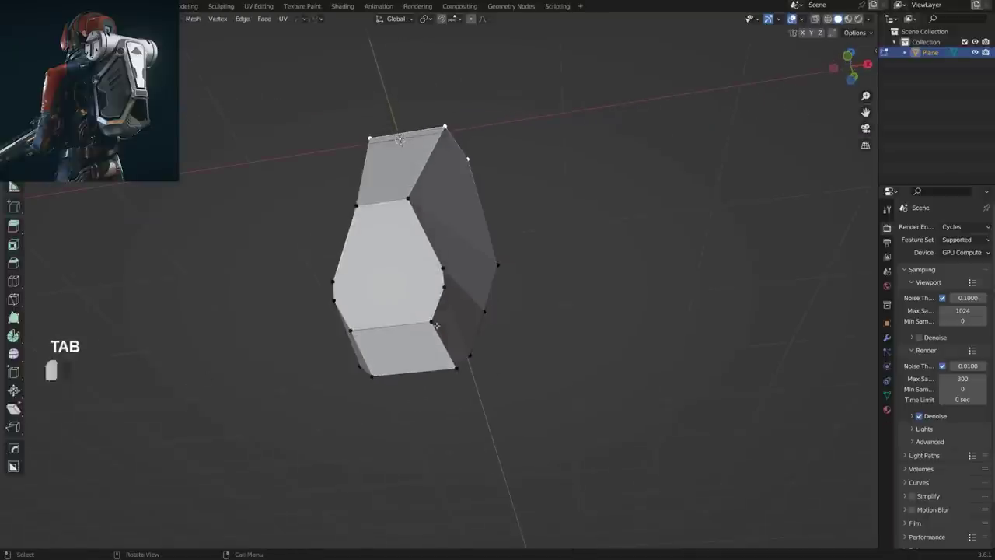
key("4")
middle_click_drag(471, 338, 479, 397)
middle_click_drag(429, 221, 461, 307, "shift")
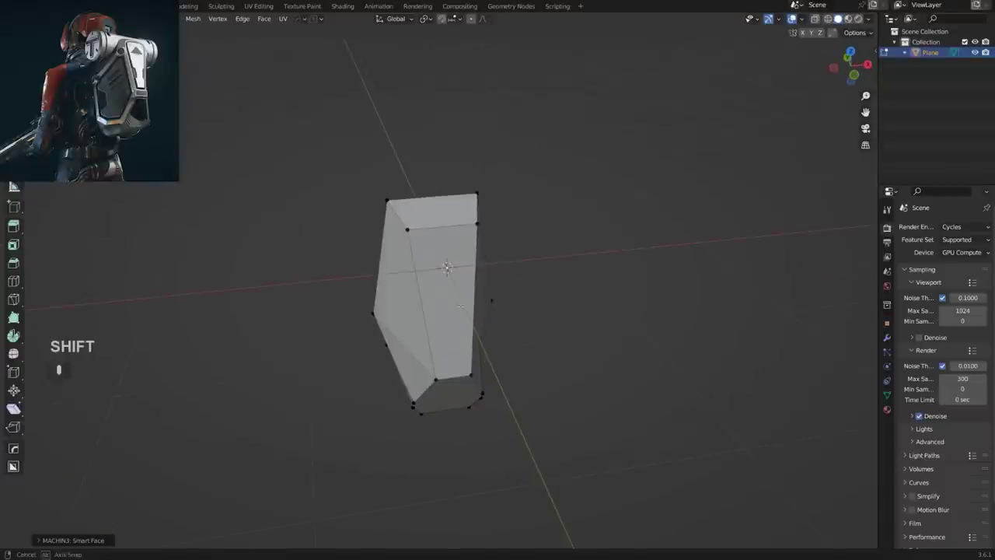
Check the viewport overlay and shading options and inspect the closed backpack mesh.
left_click(802, 20)
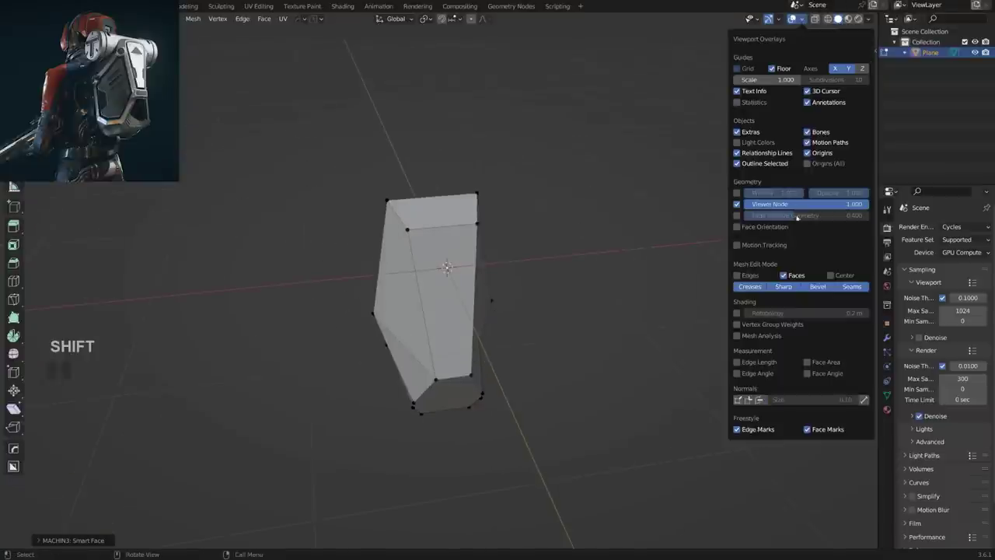
left_click(868, 21)
left_click(809, 250)
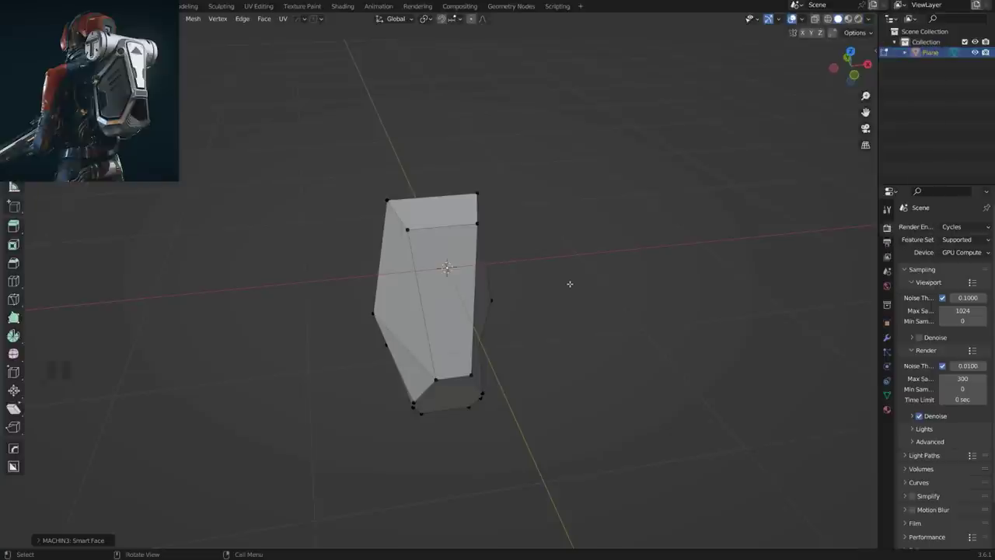
scroll(502, 301, "up", 2)
key("Tab")
scroll(502, 269, "down", 2)
mouse_move(502, 271)
middle_mouse_down()
mouse_move(531, 266)
mouse_move(533, 228)
mouse_move(492, 204)
mouse_move(286, 213)
mouse_move(294, 236)
mouse_move(355, 231)
mouse_move(353, 275)
mouse_move(311, 275)
mouse_move(455, 251)
mouse_move(501, 221)
mouse_move(542, 223)
mouse_move(425, 216)
middle_mouse_up()
key("Tab")
middle_click_drag(451, 251, 453, 278, "shift")
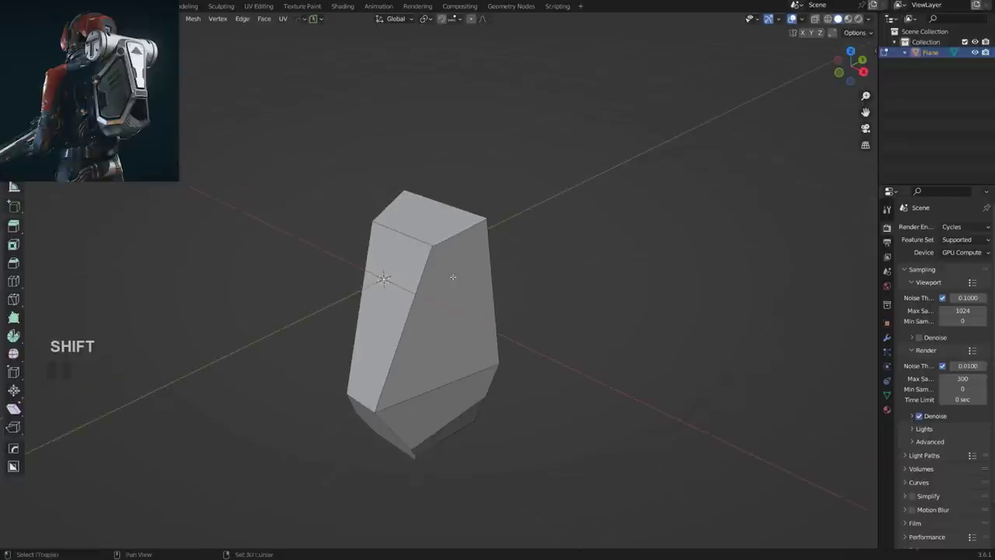
scroll(453, 278, "up", 2)
left_click(472, 202)
key("ctrl+b")
right_click(633, 282)
Apply the backpack object's scale.
key("Tab")
middle_click_drag(485, 293, 492, 293)
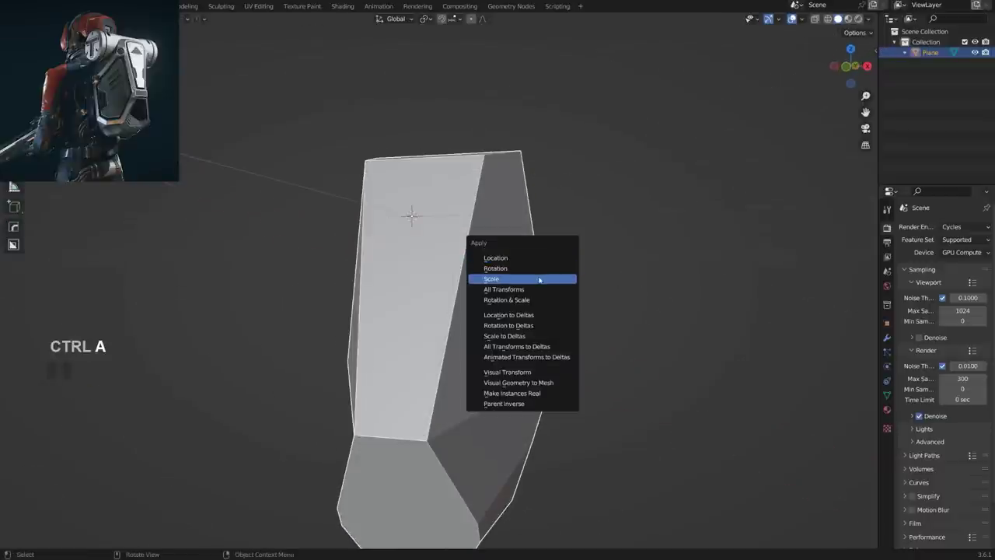
left_click(539, 279)
Bevel the top side edge about 0.106 m wide with 5 segments and symmetrize the mesh.
key("Tab")
middle_click_drag(505, 280, 476, 205)
key("ctrl+b")
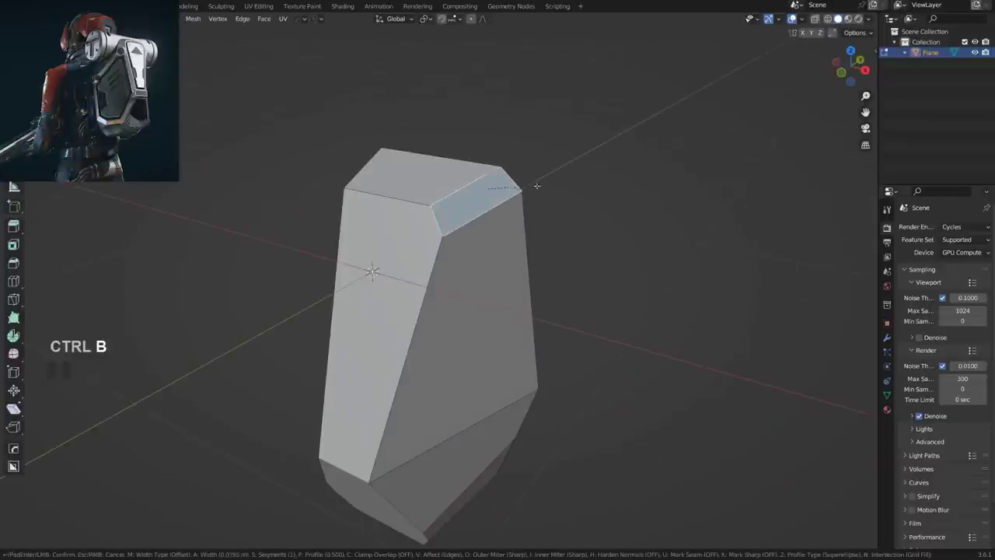
scroll(537, 186, "up", 4)
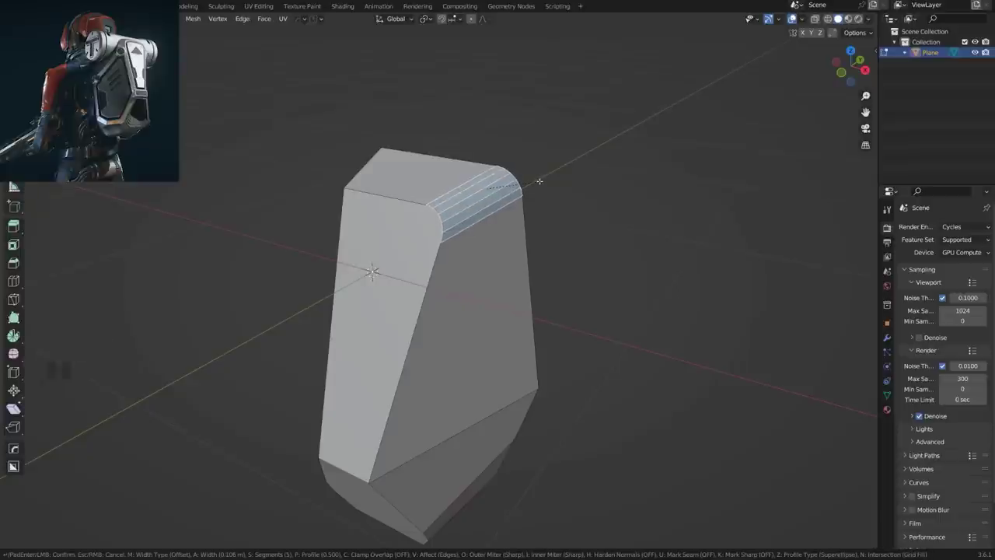
left_click(540, 181)
middle_click_drag(537, 181, 558, 182)
key("alt+x")
Bevel the bend edges running across the front and both side panels into a multi-segment rounded band.
middle_click_drag(290, 218, 342, 96)
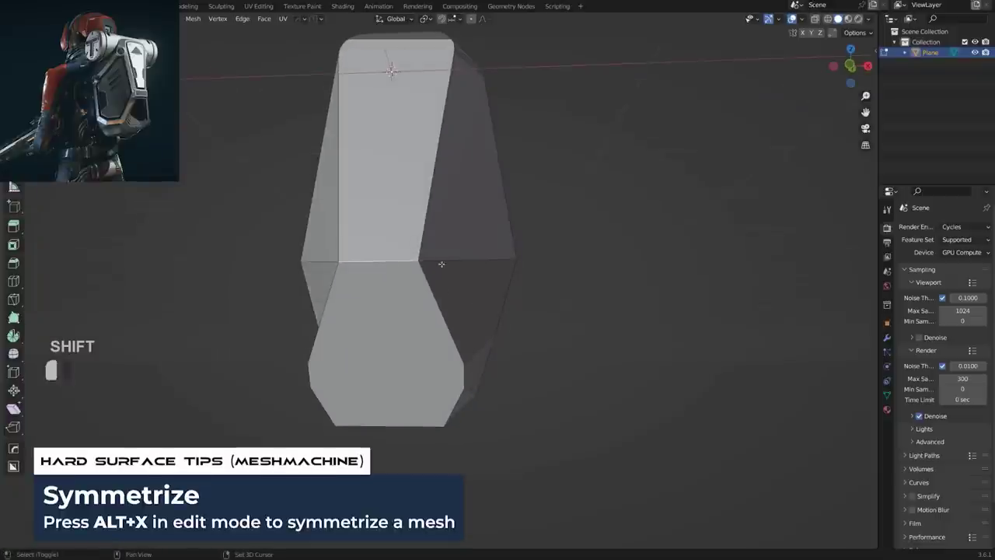
left_click(309, 264, "shift")
middle_click_drag(572, 245, 550, 254)
key("ctrl+b")
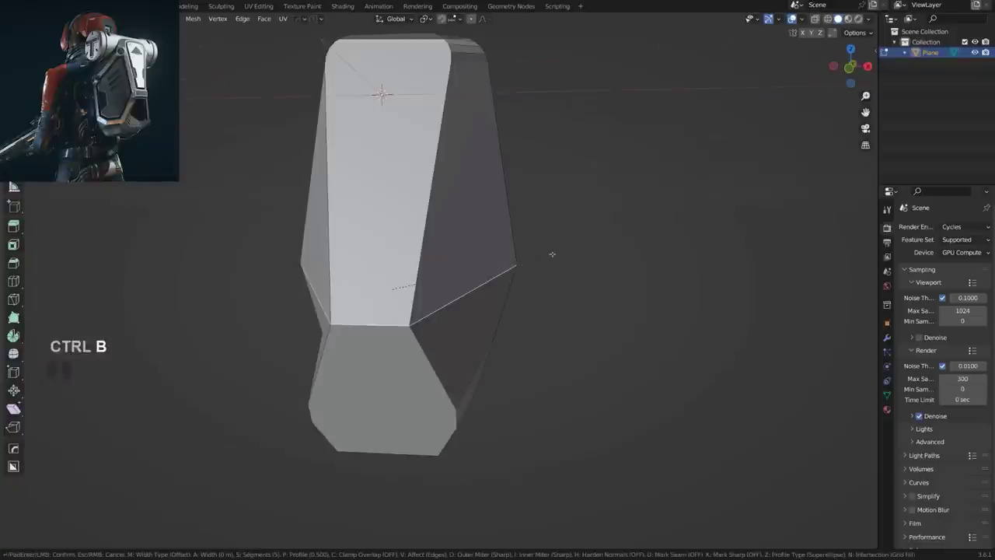
left_click(727, 320)
Bevel the two lower edges of the side panel about 0.03 m wide with 4 segments.
middle_click_drag(534, 410, 471, 322)
left_click(424, 301)
left_click(413, 342, "shift")
key("ctrl+b")
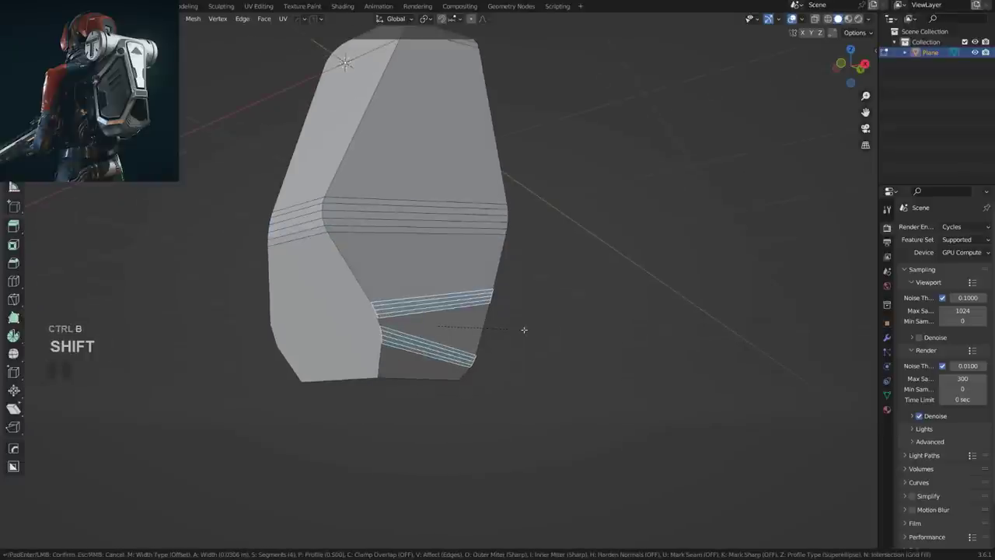
left_click(520, 328)
Bevel the bottom side edge about 0.034 m wide with 3 segments and symmetrize the mesh.
left_click(403, 378)
middle_click_drag(404, 378, 436, 293)
key("ctrl+b")
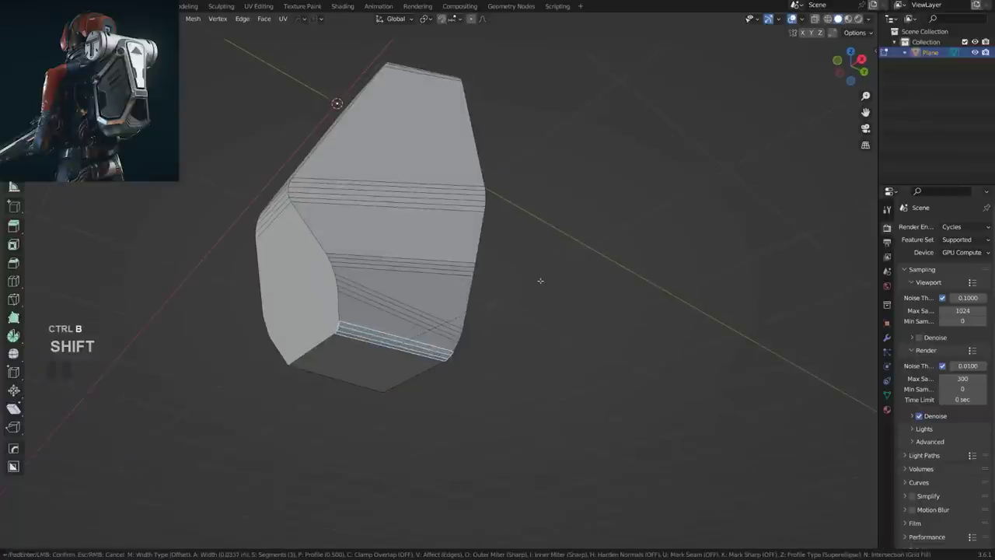
left_click(558, 279)
middle_click_drag(466, 281, 544, 280)
key("alt+x")
Chamfer the edge loop around the front panel about 0.024 m wide with one segment.
middle_click_drag(450, 262, 483, 306)
middle_click_drag(466, 226, 462, 299, "shift")
scroll(462, 295, "down", 2)
left_click(436, 250)
middle_click_drag(420, 232, 485, 292)
scroll(455, 237, "up", 1)
middle_click_drag(486, 256, 409, 235)
scroll(409, 235, "up", 2)
key("ctrl+b")
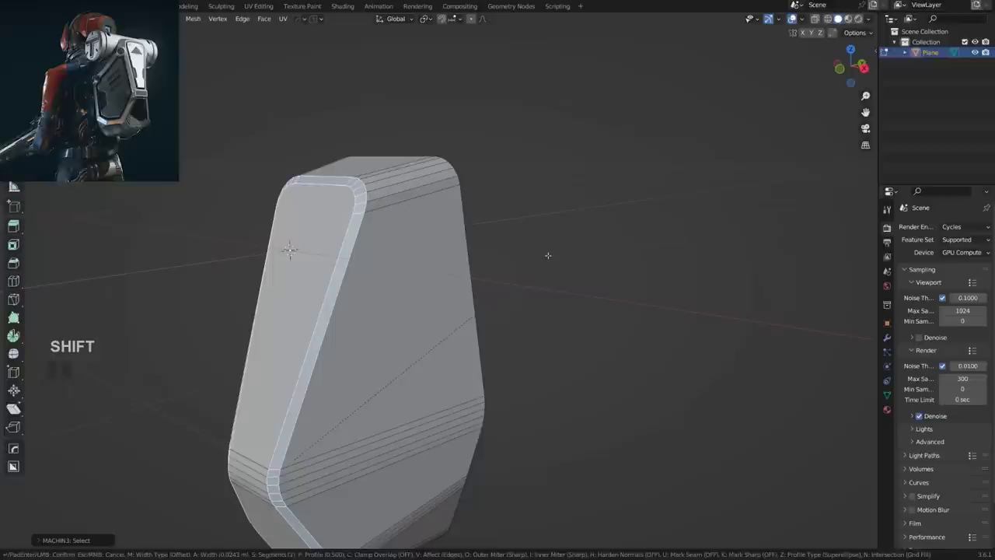
left_click(548, 255)
Bevel the rear rim's edge loop about 0.054 m wide with 7 segments.
scroll(544, 258, "down", 2)
middle_click_drag(484, 317, 392, 327)
left_click(438, 277, "alt")
key("ctrl+b")
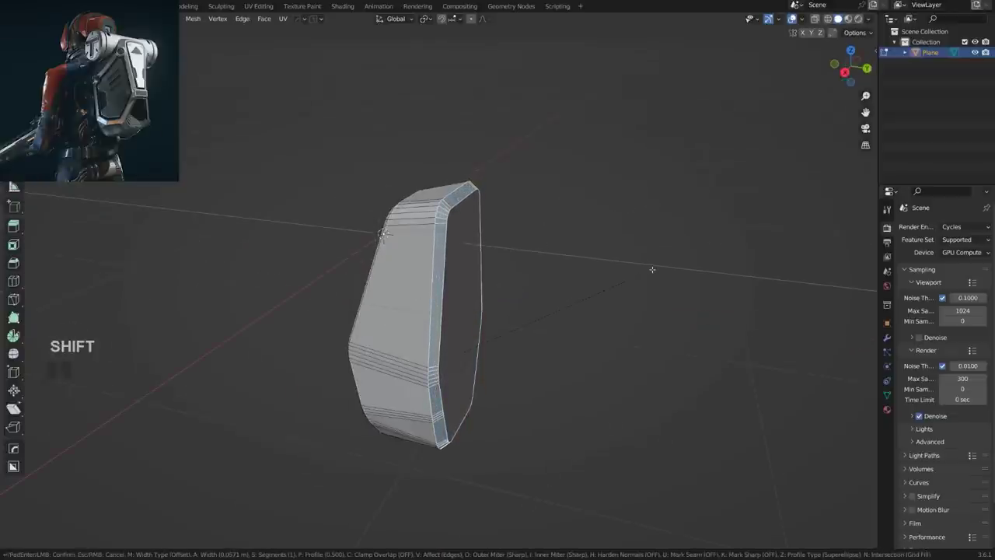
scroll(652, 269, "up", 3)
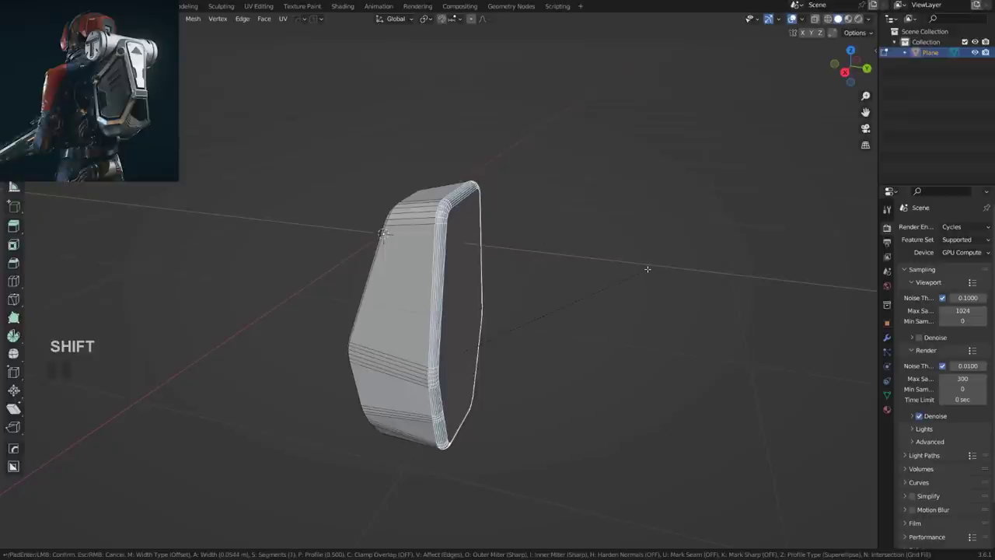
left_click(648, 269)
Sharpen the backpack object with HardOps and add a Weighted Normal modifier.
key("Tab")
mouse_move(506, 269)
middle_mouse_down()
mouse_move(453, 262)
mouse_move(509, 259)
middle_mouse_up()
key("q")
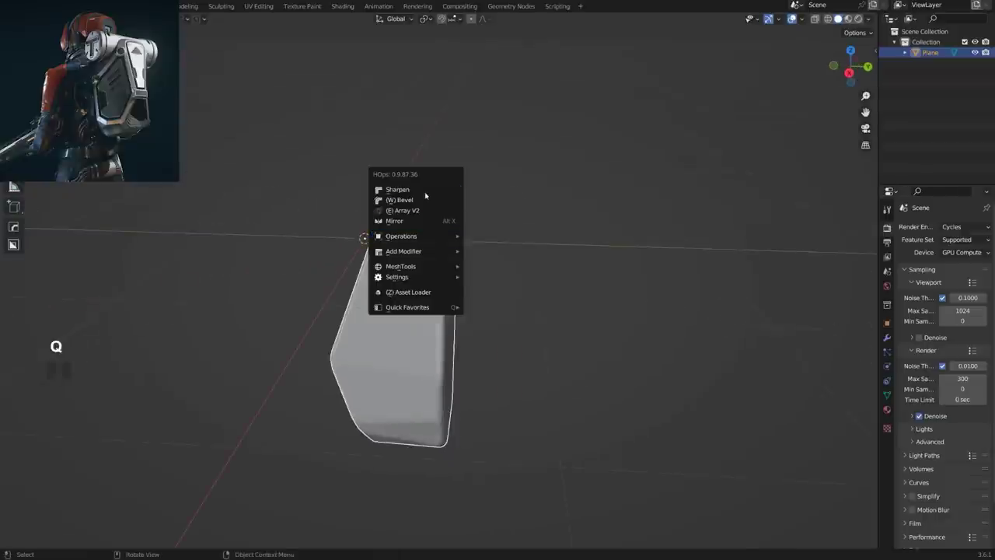
left_click(426, 192)
middle_click_drag(426, 202, 467, 268)
key("q")
left_click(498, 233, "alt")
Mark the two edge loops bordering the front panel's chamfer as sharp.
key("Tab")
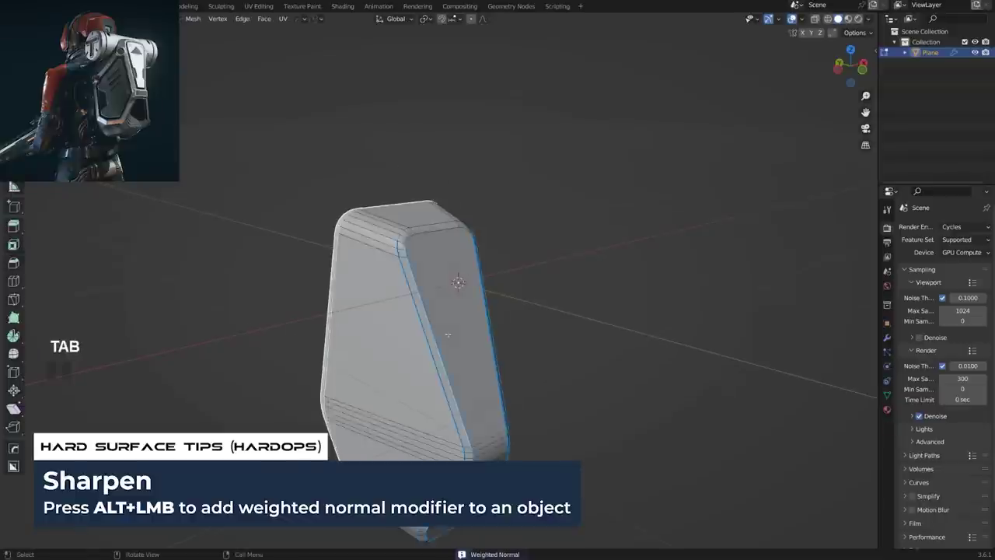
scroll(459, 257, "up", 3)
left_click(414, 177, "alt")
left_click(406, 162, "alt+shift")
key("q")
left_click(440, 203)
key("q")
left_click(439, 202)
key("Tab")
Inspect the beveled backpack's shading and edges from the front, side and rear.
scroll(482, 223, "down", 5)
scroll(483, 223, "down", 1)
middle_click_drag(483, 223, 360, 241)
scroll(406, 249, "up", 5)
middle_click_drag(369, 407, 428, 329, "shift")
key("Tab")
key("Tab")
scroll(428, 290, "down", 2)
middle_click_drag(428, 289, 443, 316)
scroll(533, 302, "up", 2)
middle_click_drag(510, 288, 437, 195, "shift")
scroll(497, 286, "down", 2)
middle_click_drag(491, 277, 458, 315)
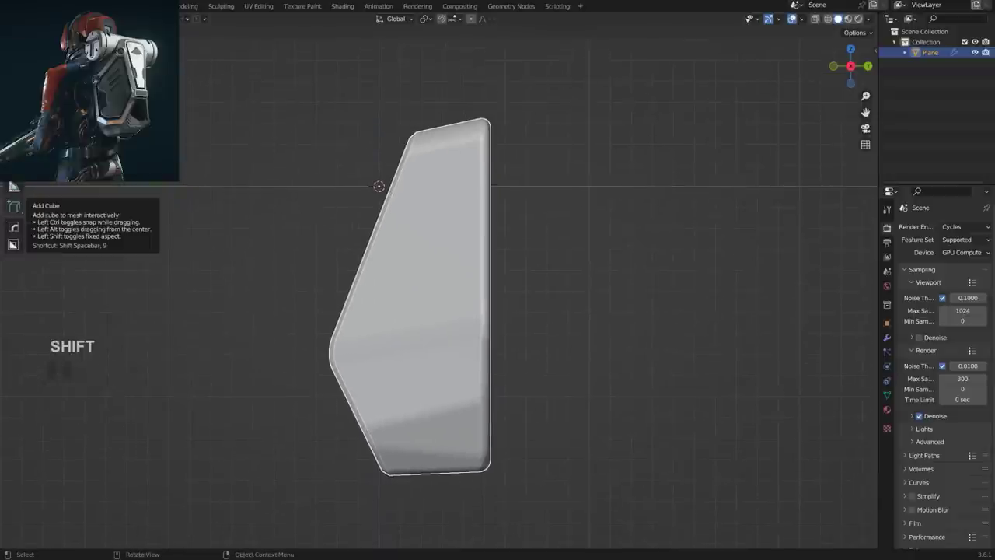
Undo the recent edge marking, sharpening and rear rim bevel, and enter Edit Mode on the backpack mesh.
key("shift+a")
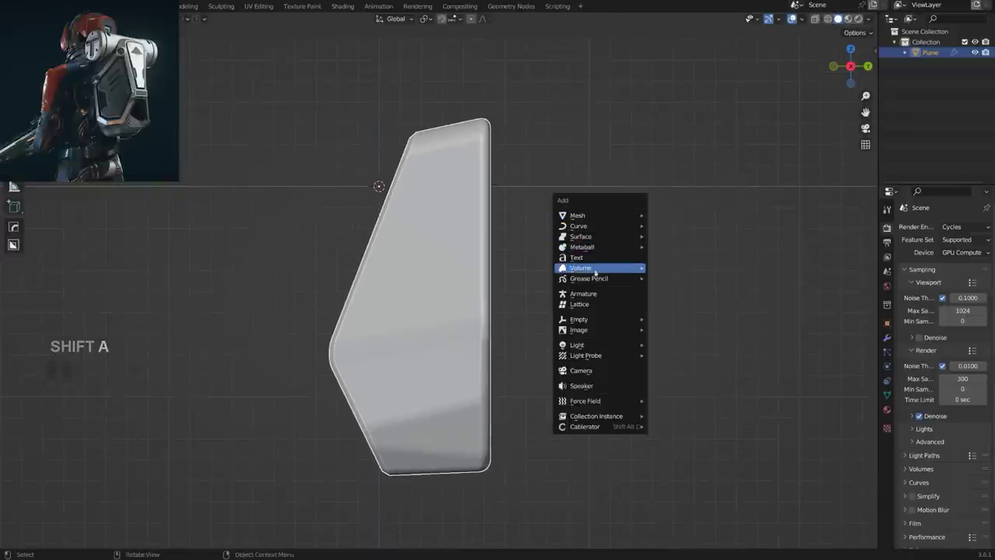
key("Escape")
key("ctrl+z")
key("ctrl+z")
key("ctrl+z")
key("ctrl+z")
key("ctrl+z")
key("ctrl+z")
key("ctrl+z")
key("ctrl+z")
key("ctrl+z")
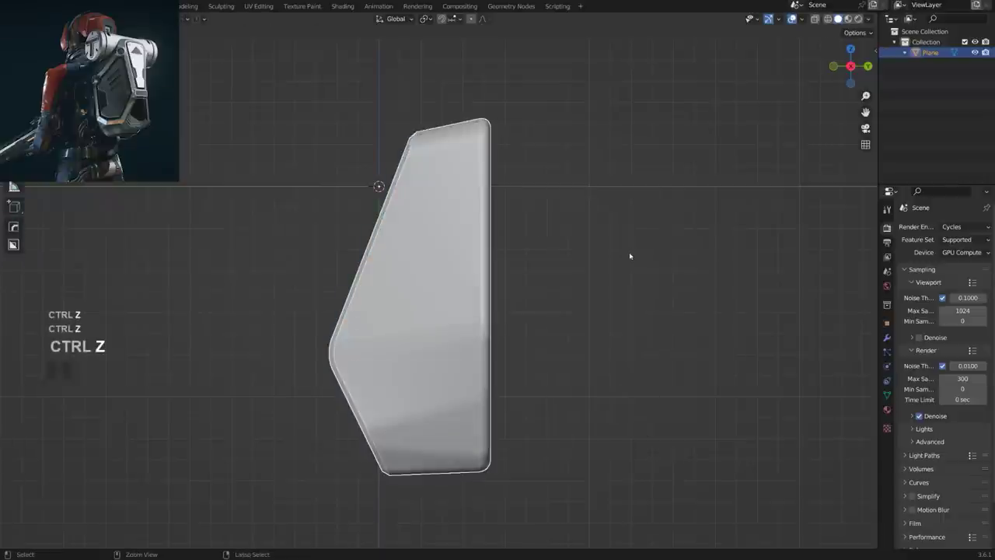
middle_click_drag(621, 259, 506, 271)
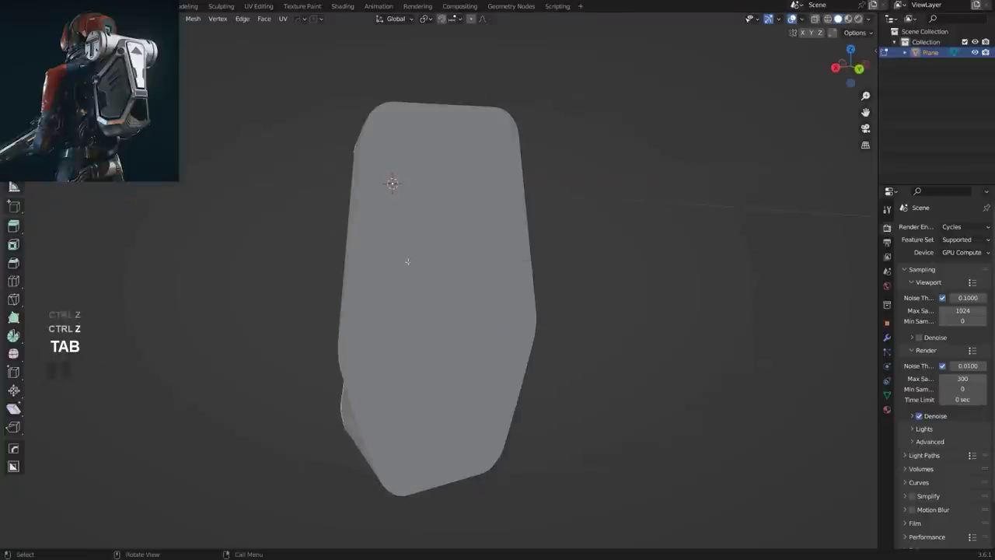
key("grave")
scroll(579, 292, "up", 1)
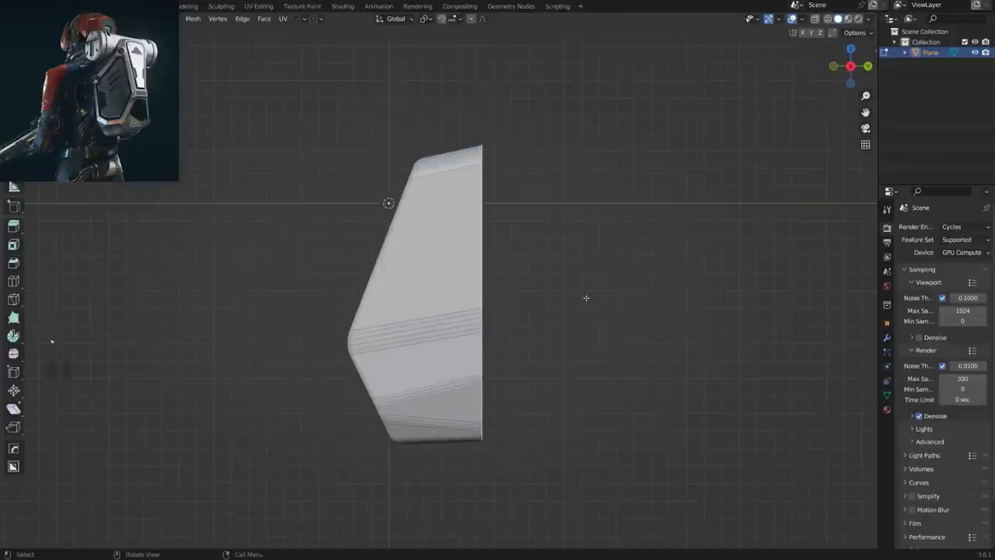
key("g")
key("y")
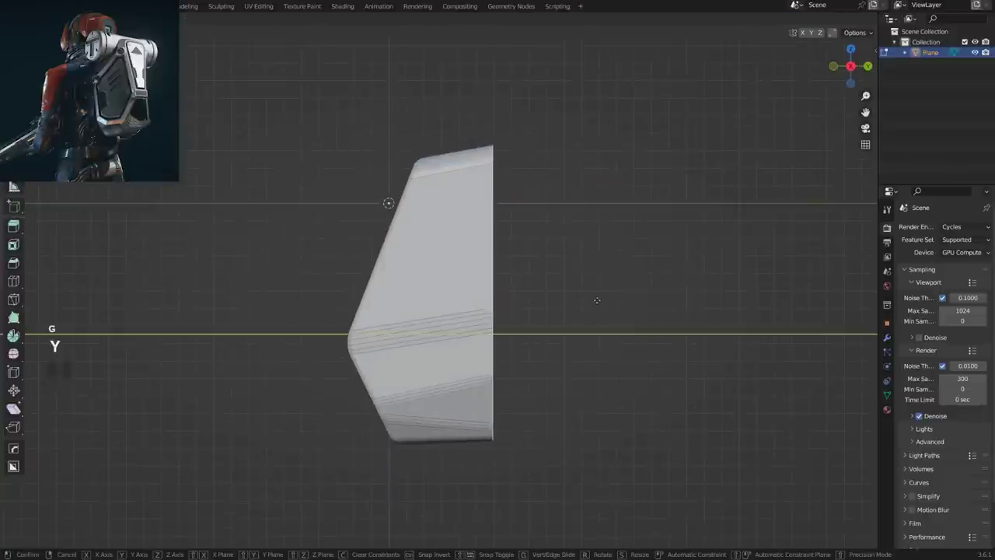
right_click(603, 301)
Extrude the flat rear face straight backward and tilt the new end about 4.9° with an edge-constrained rotation.
key("e")
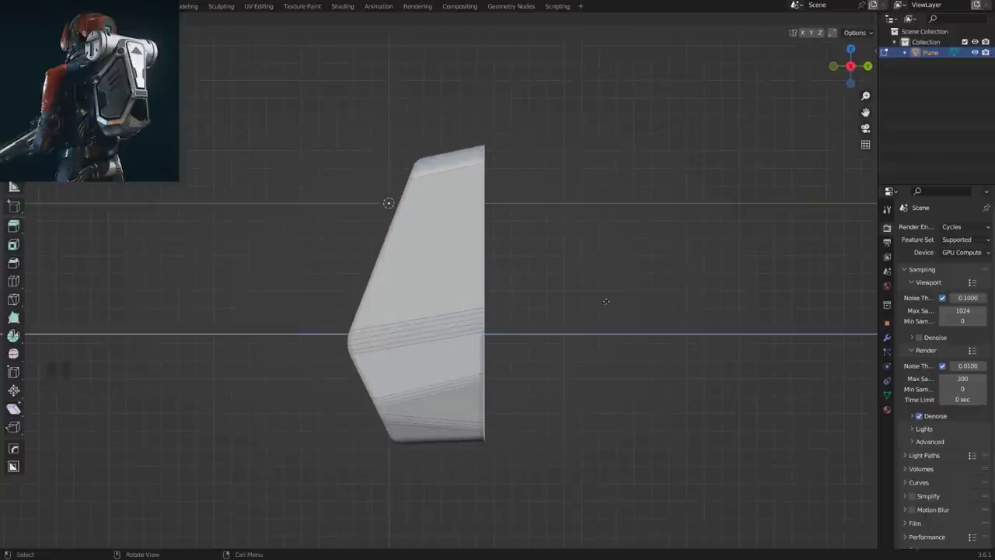
left_click(631, 308)
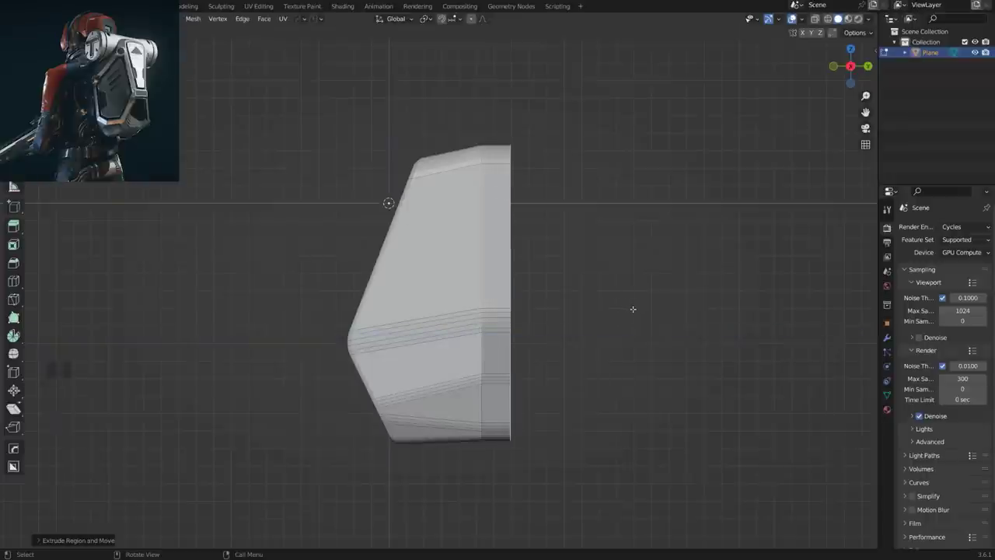
key("alt+r")
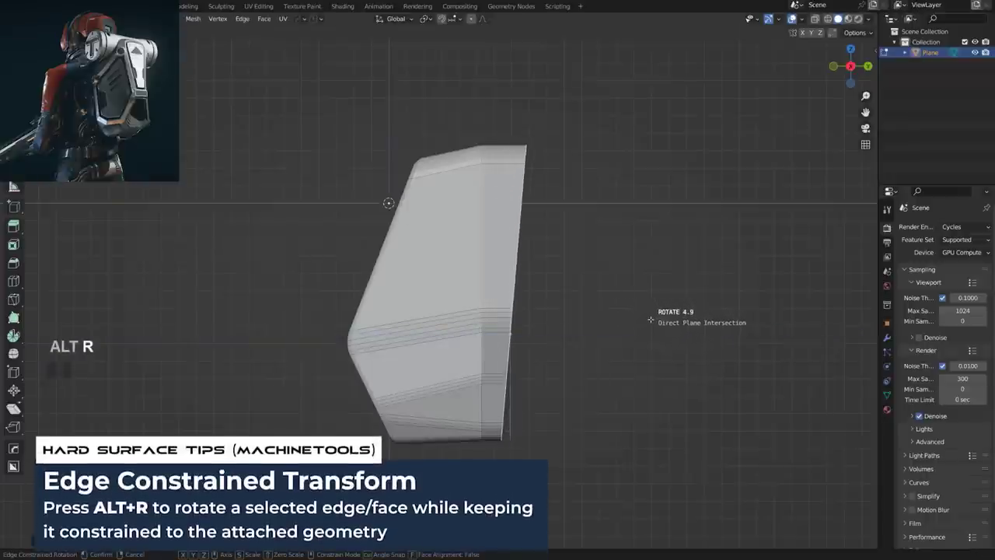
left_click(652, 319)
Bevel the edge loop where the rear extrusion begins about 0.058 m wide with 5 segments.
key("Tab")
key("Tab")
left_click(482, 270, "alt")
key("ctrl+b")
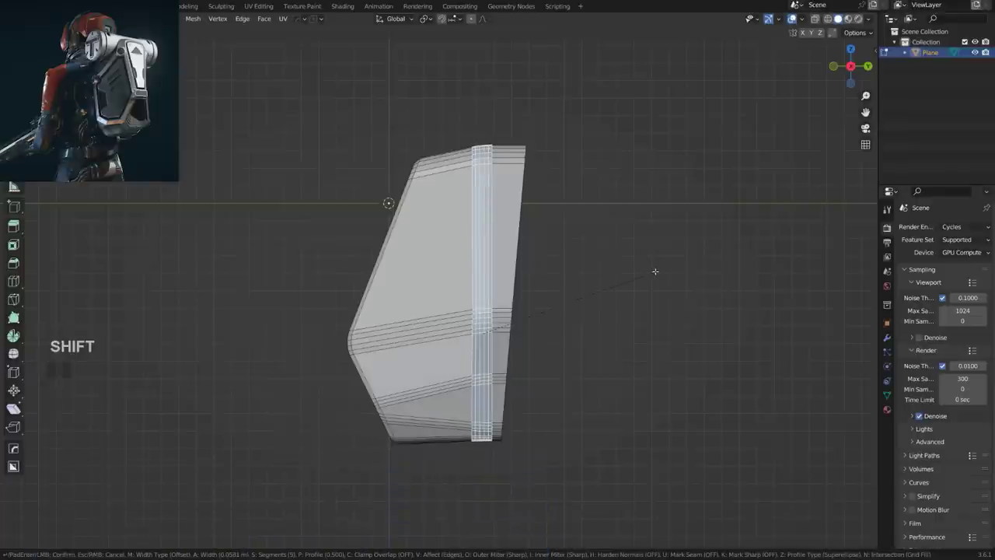
left_click(655, 271)
Sharpen the backpack object with HardOps at 30° sharpness and 60° auto smooth.
key("Tab")
middle_click_drag(507, 254, 559, 254)
key("q")
left_click(533, 248)
scroll(524, 253, "down", 2)
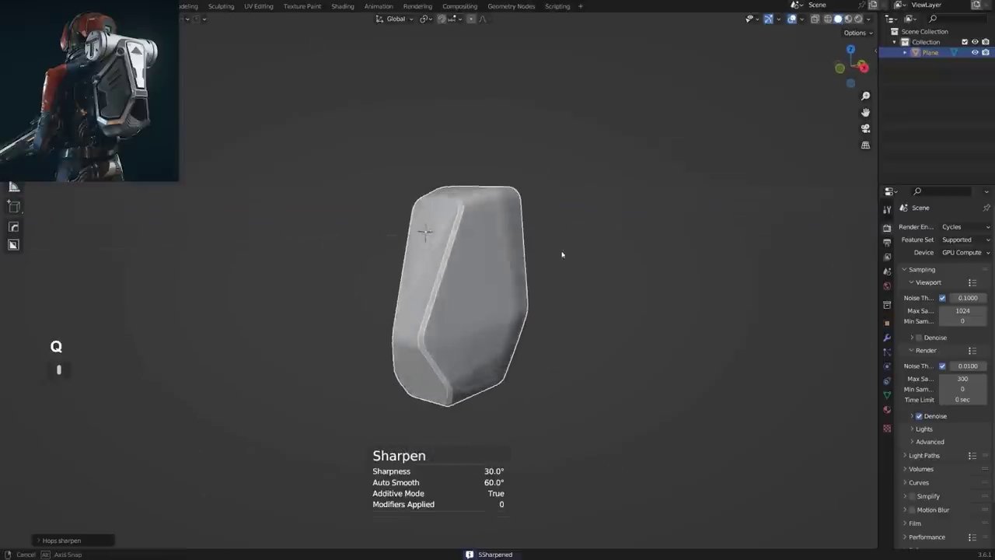
Mark both edge loops bordering the front panel's chamfer as sharp.
scroll(556, 252, "up", 2)
key("Tab")
left_click(477, 195, "alt")
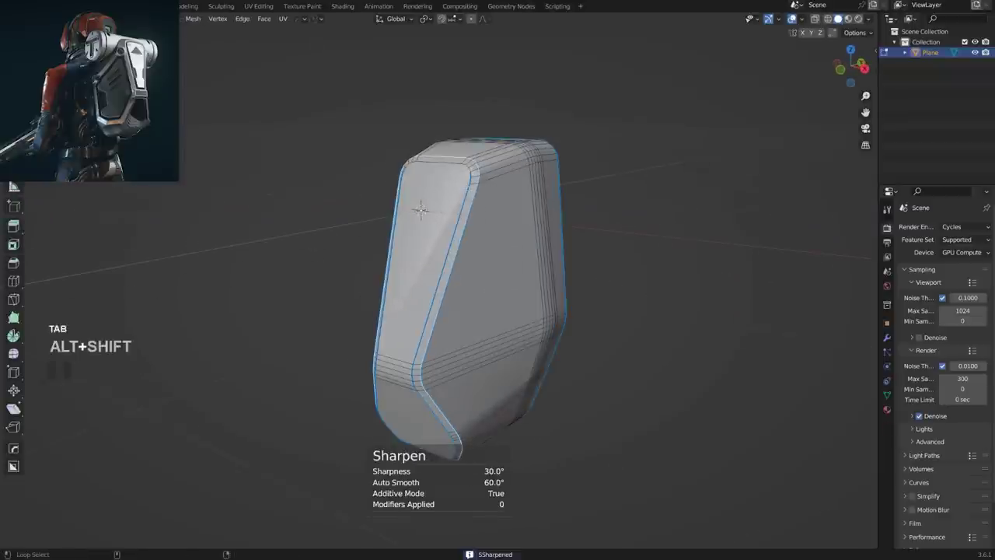
left_click(469, 189, "alt+shift")
key("q")
left_click(469, 202)
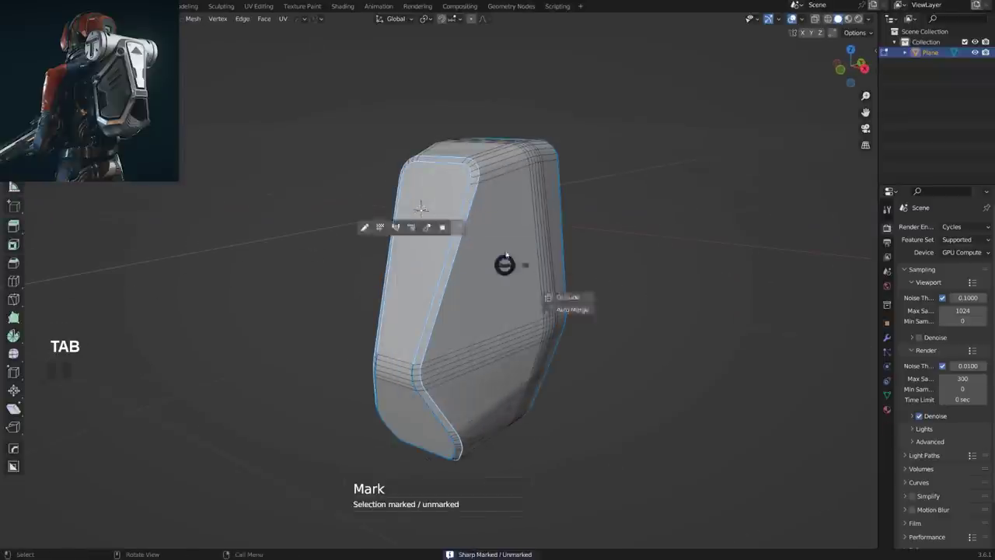
key("Tab")
Bevel the edge loop around the tilted rear face's rim with 5 segments.
scroll(537, 237, "down", 3)
middle_click_drag(542, 234, 436, 223)
scroll(451, 233, "up", 2)
key("Tab")
left_click(464, 253, "alt")
key("ctrl+b")
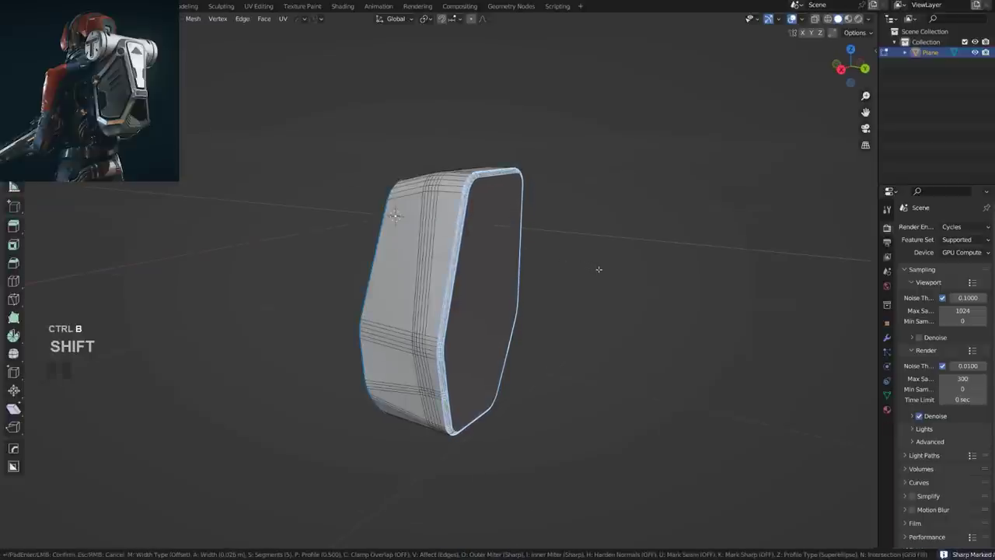
left_click(622, 281)
Add a HardOps vertex-group Weld to the selected geometry of the beveled rear rim.
middle_click_drag(622, 281, 532, 274)
scroll(532, 280, "up", 3)
middle_click_drag(531, 349, 501, 195, "shift")
scroll(501, 233, "up", 2)
middle_click_drag(497, 300, 466, 309)
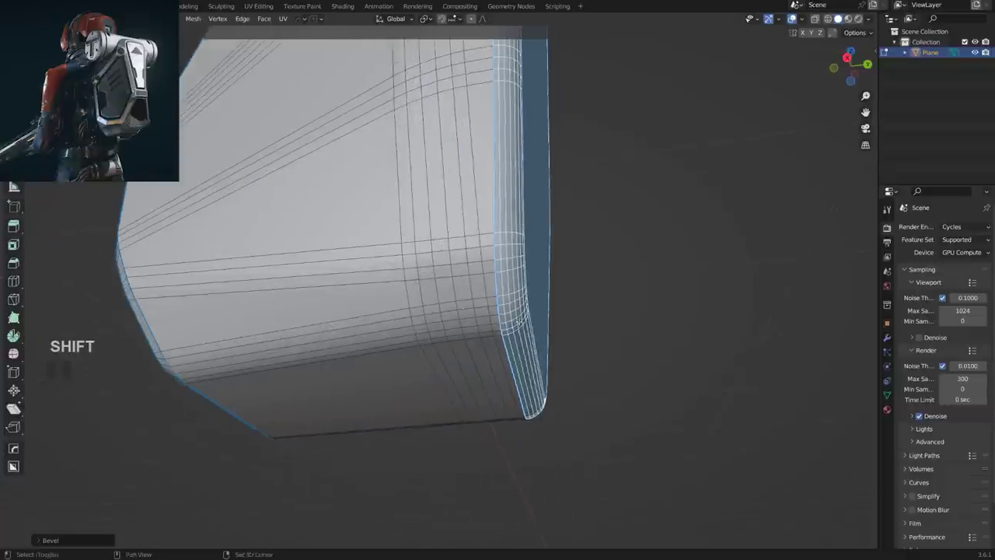
scroll(466, 309, "up", 4)
key("q")
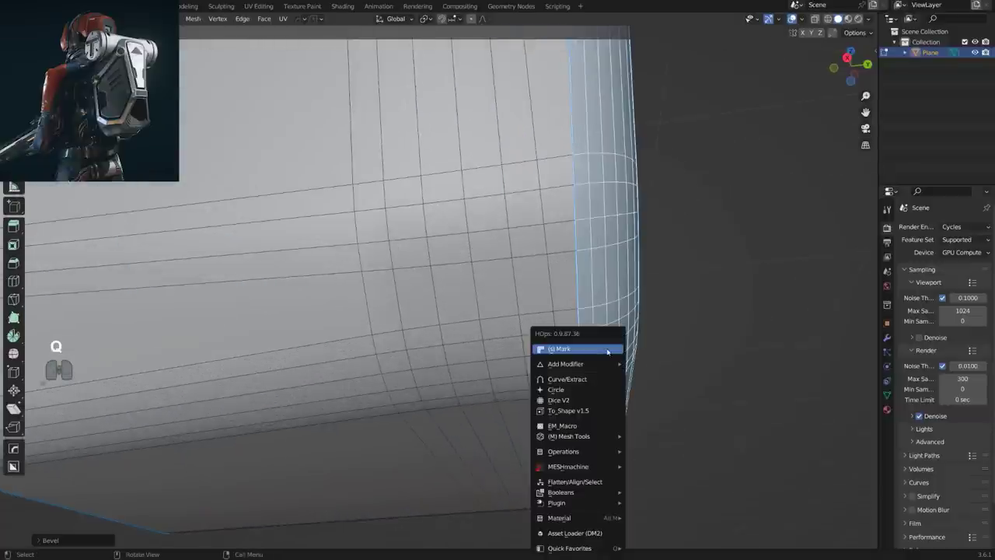
left_click(608, 350, "ctrl+shift")
Recalculate all sharp edges of the backpack object with HardOps Resharp.
key("Tab")
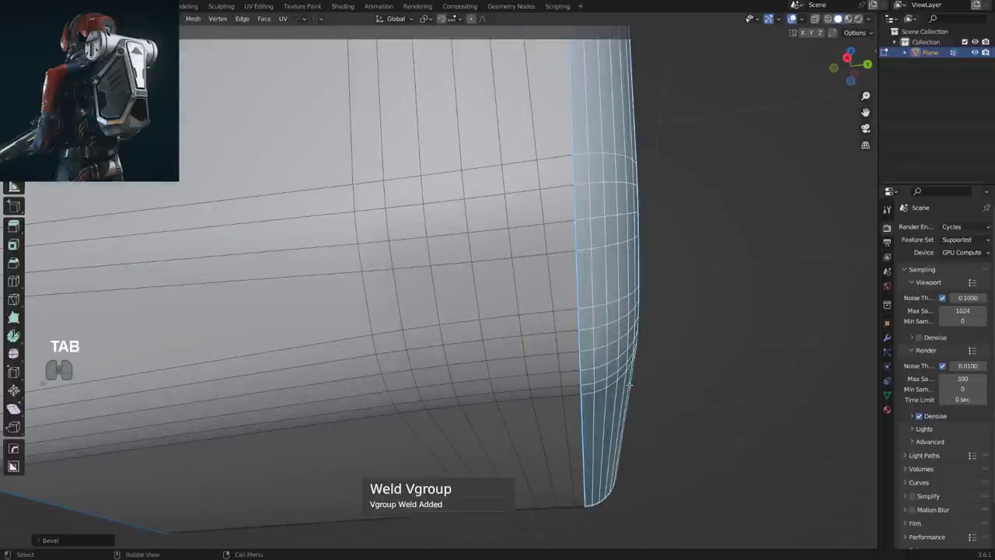
key("q")
left_click(633, 269, "ctrl+shift")
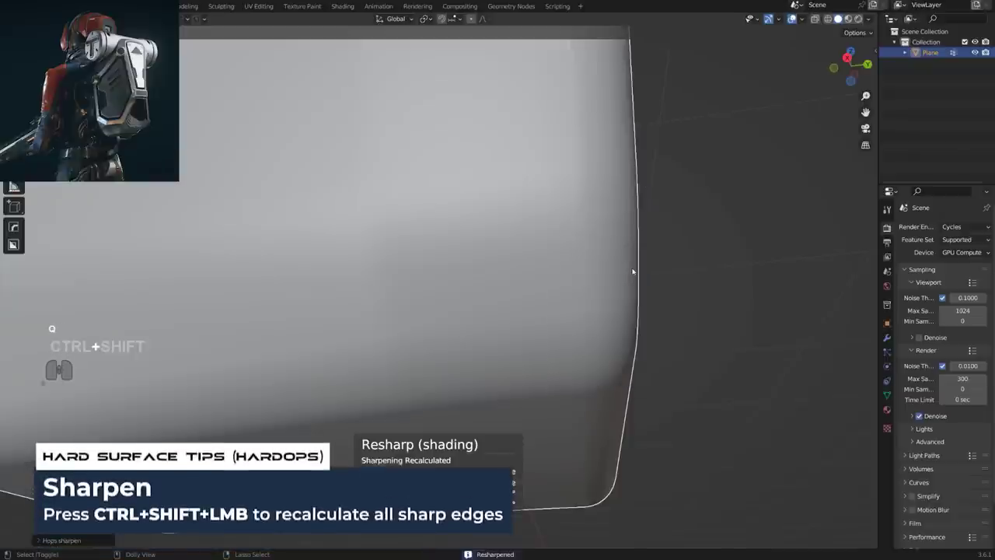
Check the rear and front edges, and mark the front panel's border edge loops as sharp again.
scroll(628, 272, "down", 7)
mouse_move(611, 275)
middle_mouse_down()
mouse_move(500, 272)
mouse_move(535, 314)
mouse_move(495, 332)
mouse_move(493, 287)
mouse_move(465, 260)
mouse_move(544, 264)
middle_mouse_up()
key("Tab")
scroll(466, 261, "up", 3)
middle_click_drag(622, 240, 691, 260)
key("Tab")
middle_click_drag(388, 234, 466, 249, "shift")
middle_click_drag(436, 233, 533, 277)
key("Tab")
left_click(533, 338)
scroll(533, 311, "up", 1)
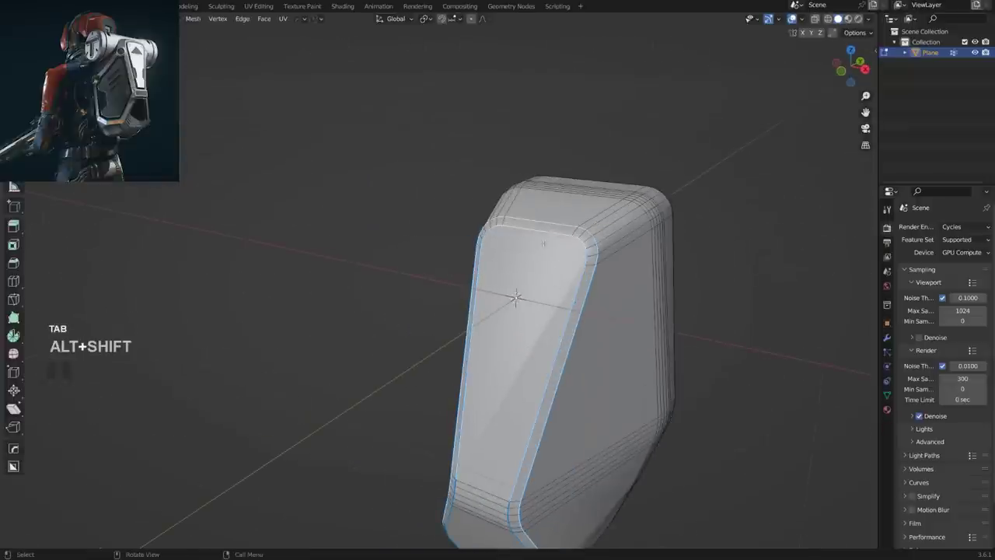
key("q")
key("Tab")
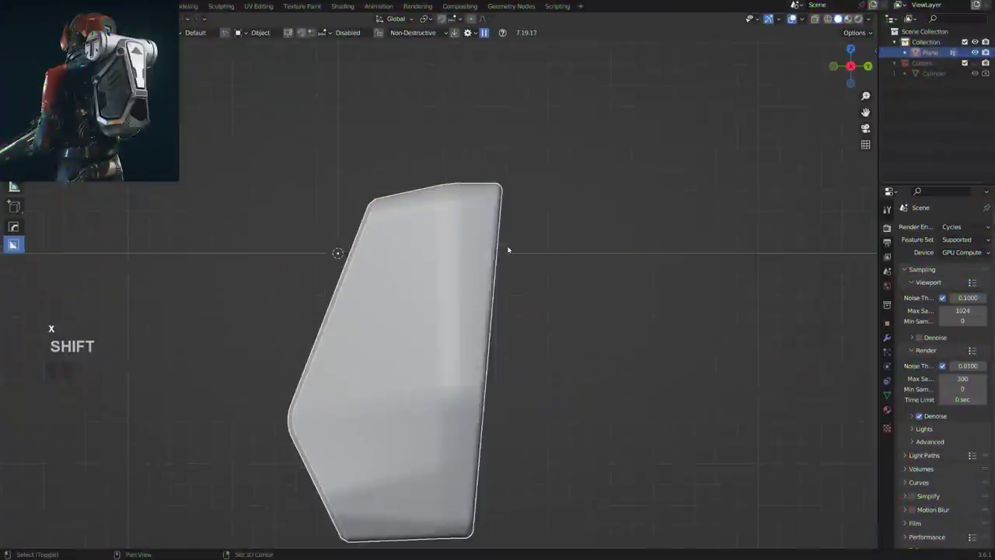
Add a 40-vertex cylinder mesh and rotate it 90° about the Y axis.
key("shift+a")
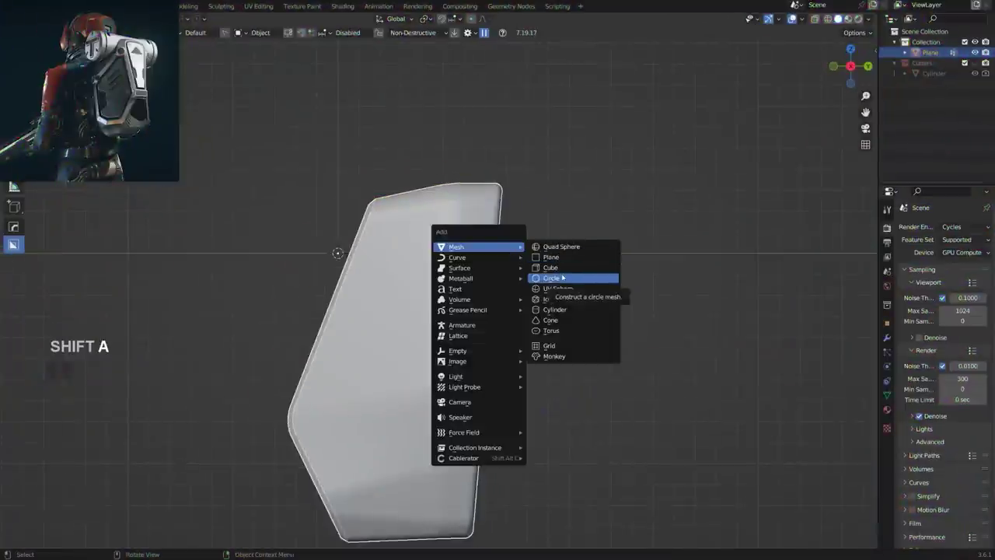
left_click(572, 310)
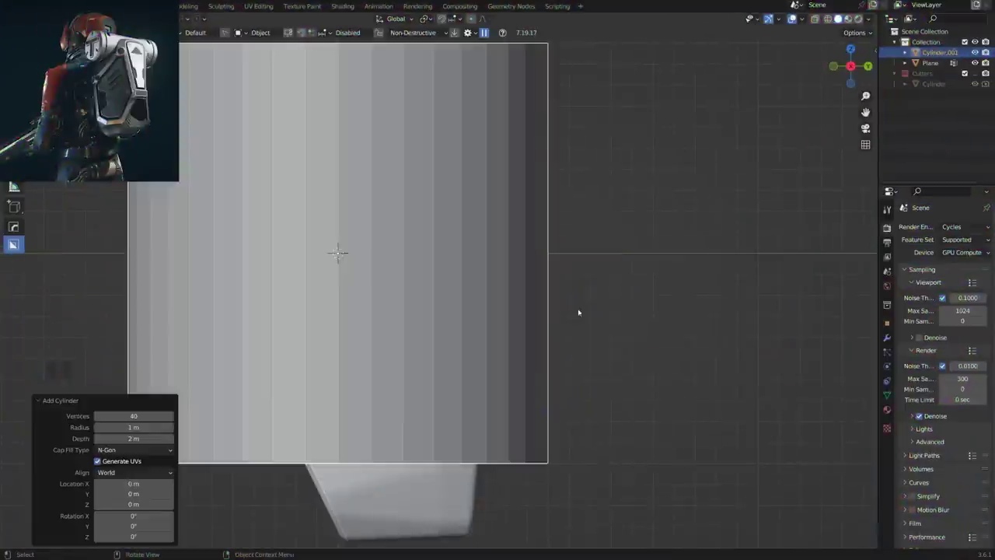
type("r")
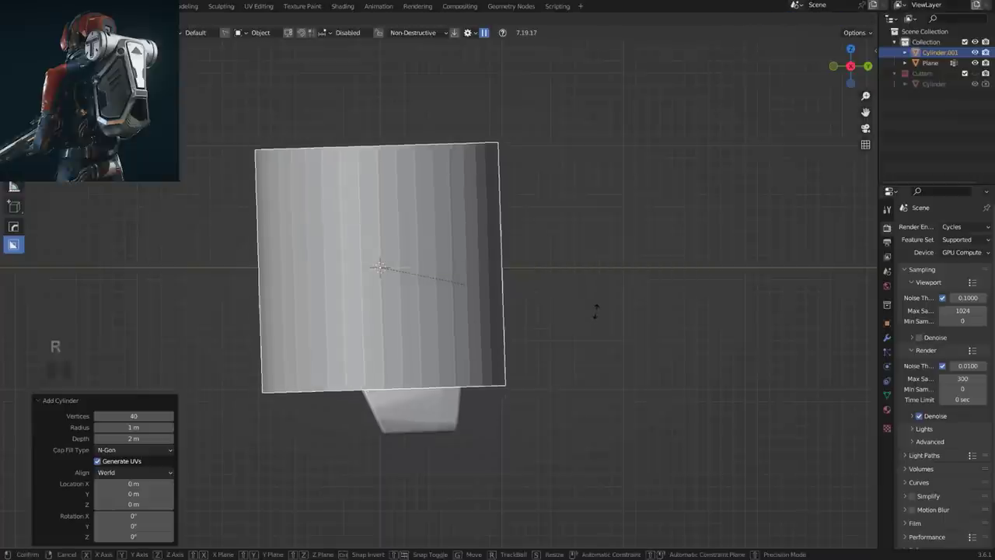
type("y90")
key("Return")
Scale the cylinder down and place it across the backpack's upper rear corner.
scroll(603, 315, "up", 3)
key("s")
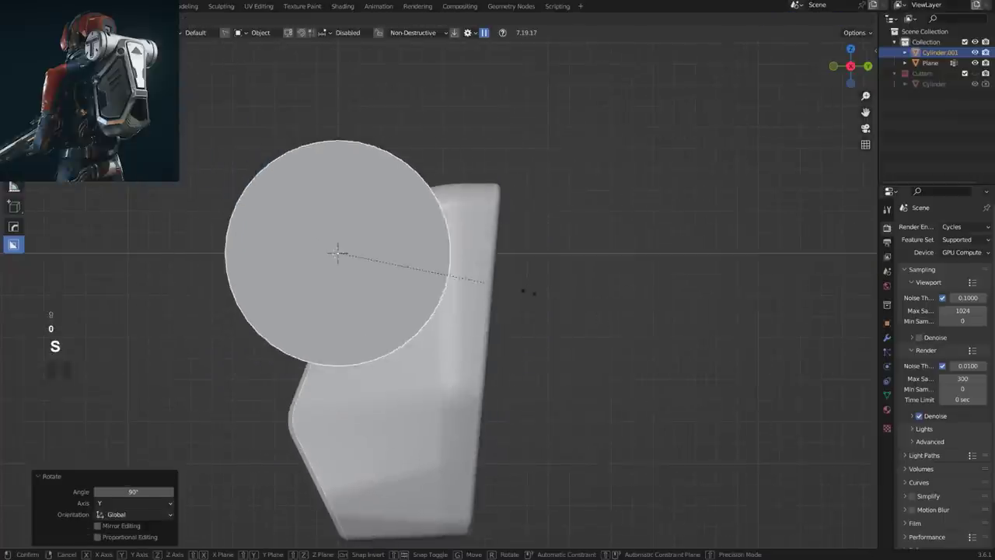
left_click(439, 288)
scroll(438, 287, "up", 2)
key("g")
left_click(524, 222)
key("s")
left_click(623, 242)
Stretch the cylinder along X by a factor of about 1.96 and apply its scale.
scroll(445, 307, "down", 2)
key("s")
middle_click_drag(445, 307, 560, 350)
key("x")
left_click(679, 386)
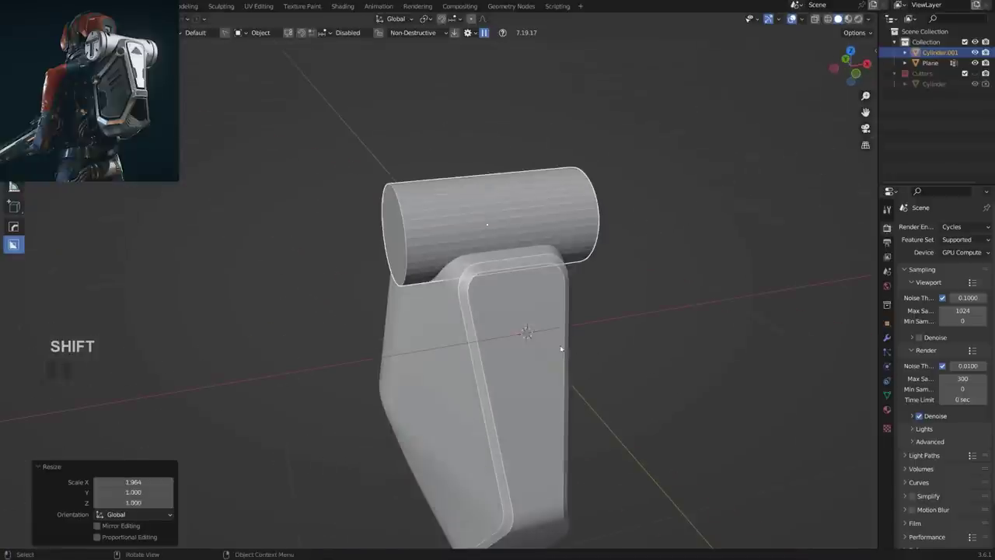
key("ctrl+a")
left_click(545, 304)
Add a series of evenly spaced loop cuts around the cylinder along its length.
key("Tab")
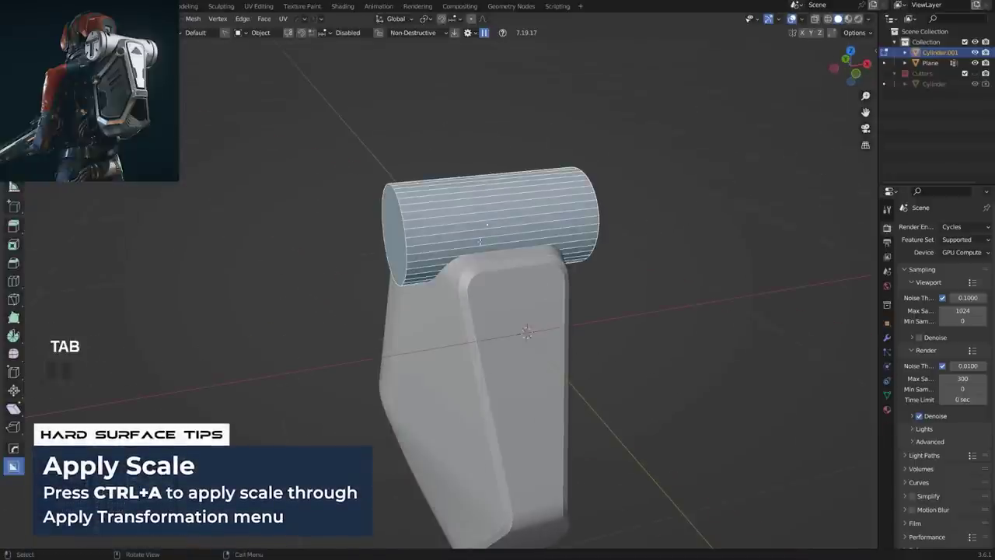
scroll(484, 227, "up", 10)
left_click(480, 228)
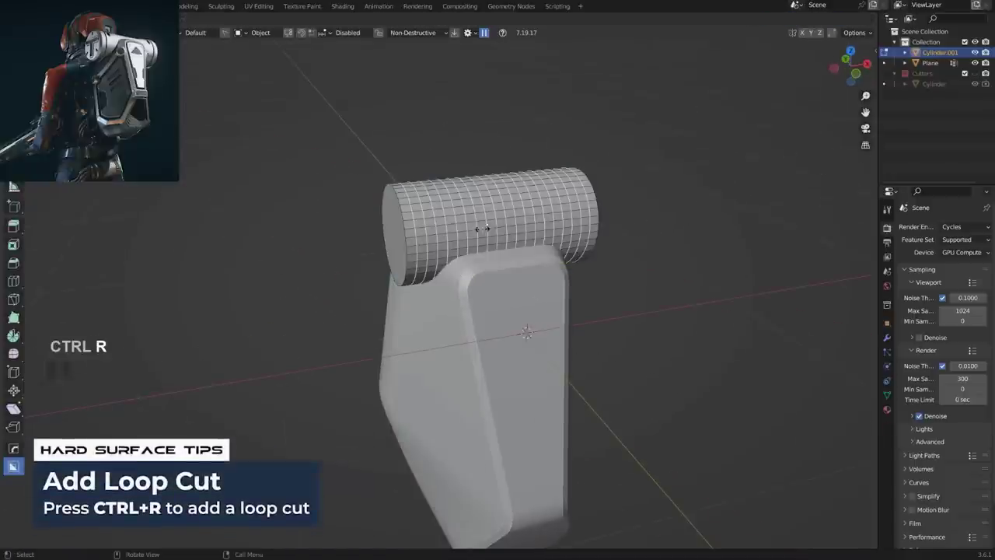
right_click(480, 228)
key("Tab")
Sharpen the cylinder with HardOps at 30° sharpness and 60° auto smooth.
middle_click_drag(575, 232, 485, 237)
key("q")
left_click(513, 246)
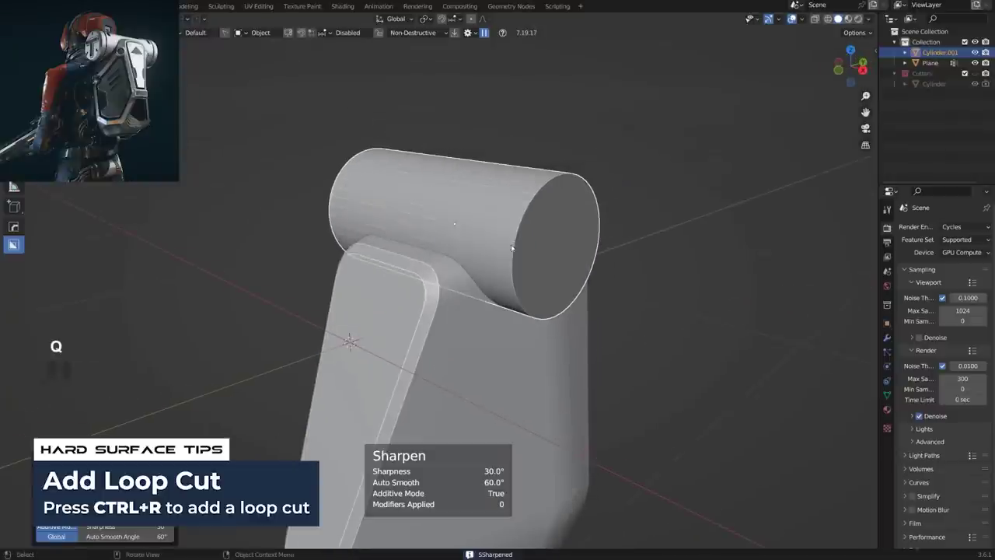
Add 14 evenly spaced loop cuts running up the backpack body's sides between the front panel and the rear bevel.
left_click(462, 277)
middle_click_drag(509, 332, 414, 257, "shift")
key("Tab")
key("ctrl+r")
scroll(292, 247, "up", 8)
scroll(292, 248, "up", 2)
scroll(411, 211, "up", 3)
left_click(411, 208)
right_click(411, 208)
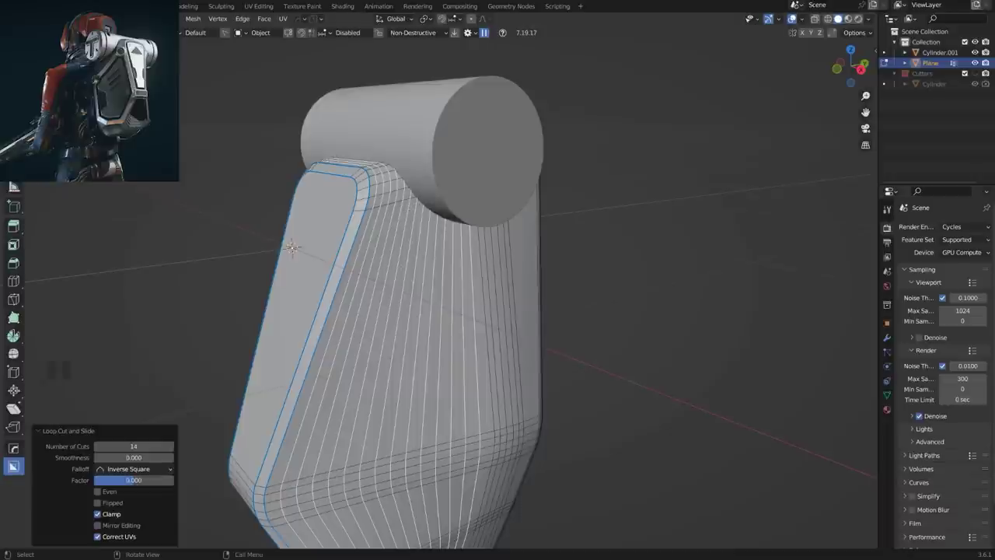
Add 17 evenly spaced horizontal loop cuts across the upper section of the backpack body.
scroll(401, 241, "up", 18)
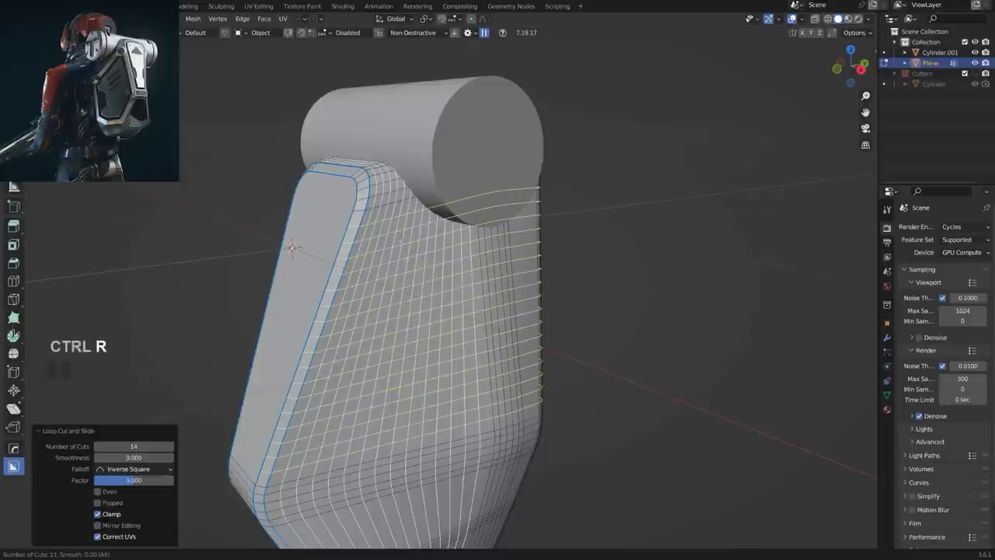
left_click(424, 286)
right_click(424, 286)
key("Tab")
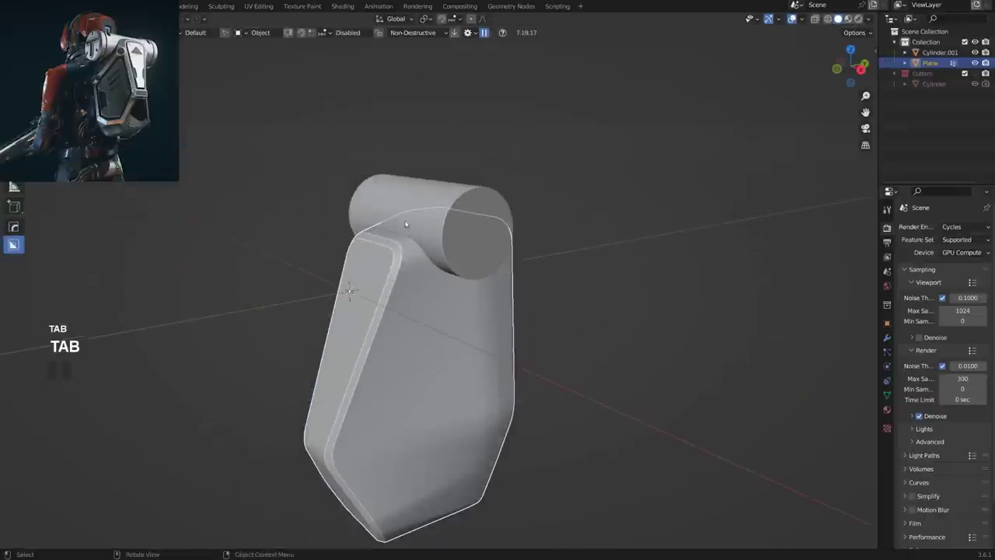
Unite the cylinder with the backpack body using a HardOps Boolean Union and hide the Cutters collection.
middle_click_drag(404, 223, 360, 313)
scroll(544, 226, "up", 3)
middle_click_drag(415, 294, 343, 377, "shift")
left_click(379, 222)
left_click(470, 291, "shift")
key("q")
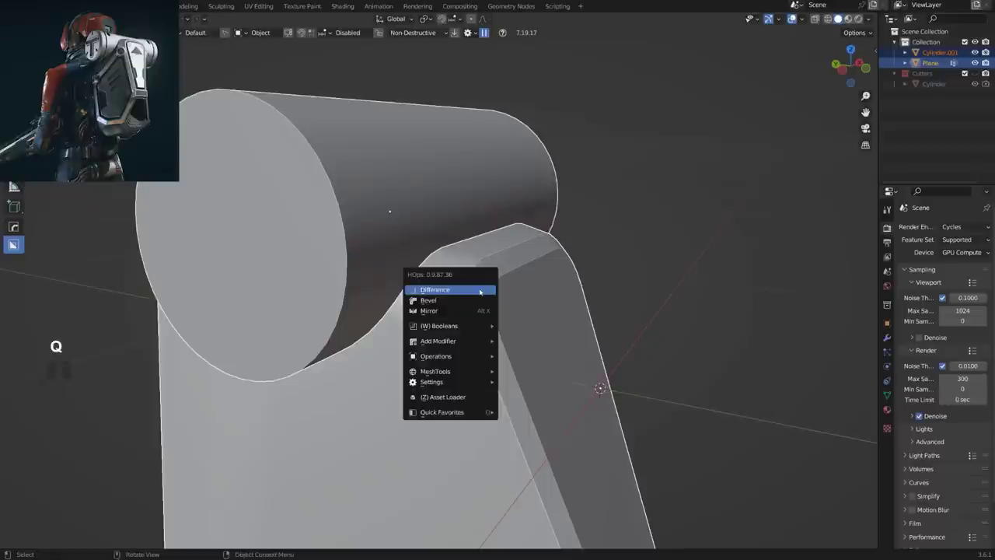
mouse_move(475, 363)
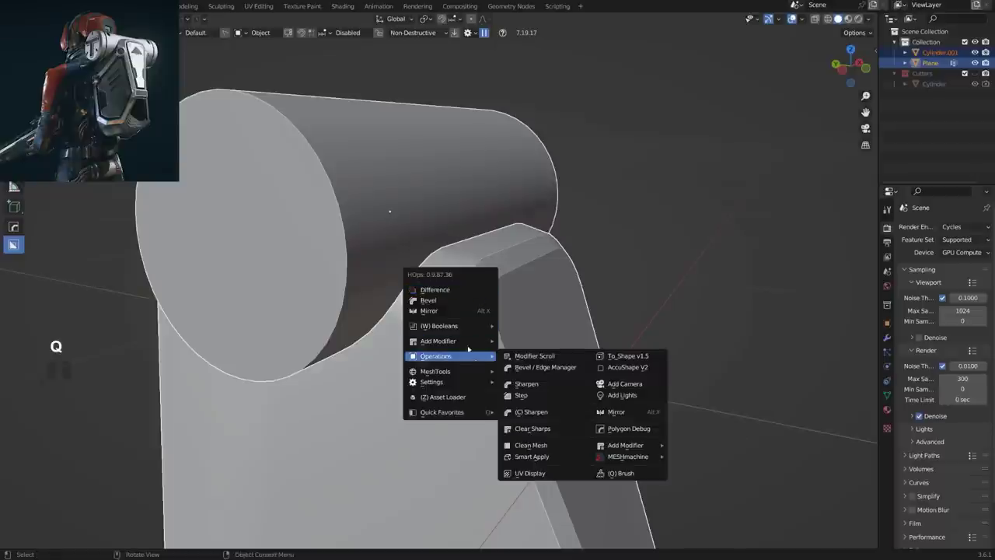
mouse_move(493, 342)
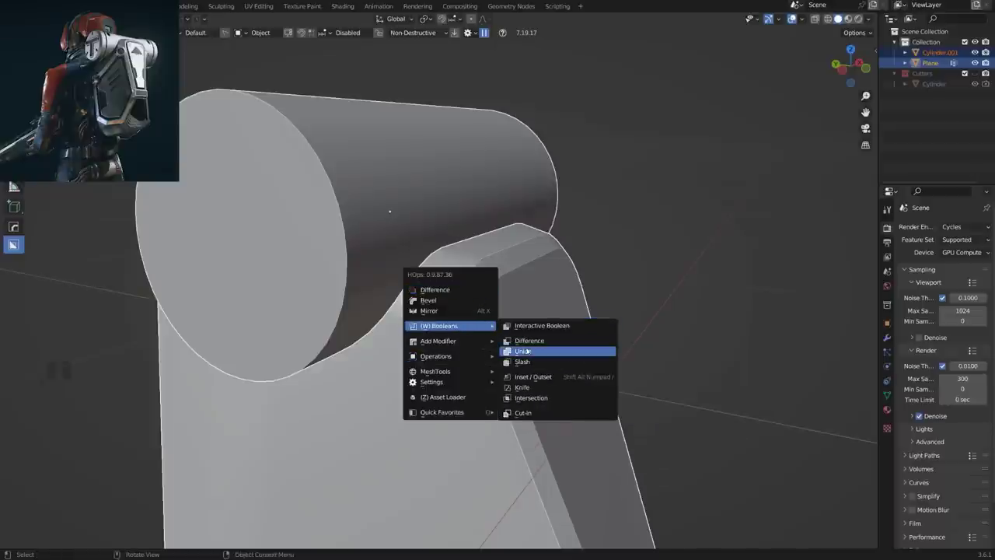
left_click(524, 351)
key("shift+2")
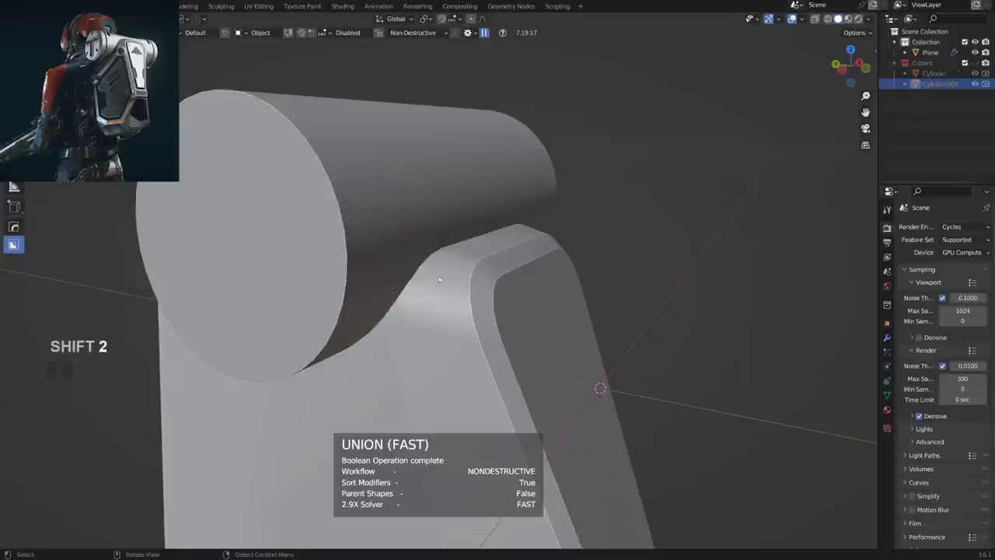
Sharpen the united backpack with HardOps while applying its Boolean modifier.
left_click(445, 281)
key("q")
left_click(448, 278, "ctrl")
Examine the mesh topology along the seam where the cylinder meets the backpack body.
key("Tab")
scroll(449, 277, "up", 4)
left_click(377, 258)
left_click(377, 258, "alt")
scroll(376, 258, "down", 7)
middle_click_drag(416, 266, 382, 300)
scroll(385, 300, "up", 7)
scroll(474, 280, "down", 3)
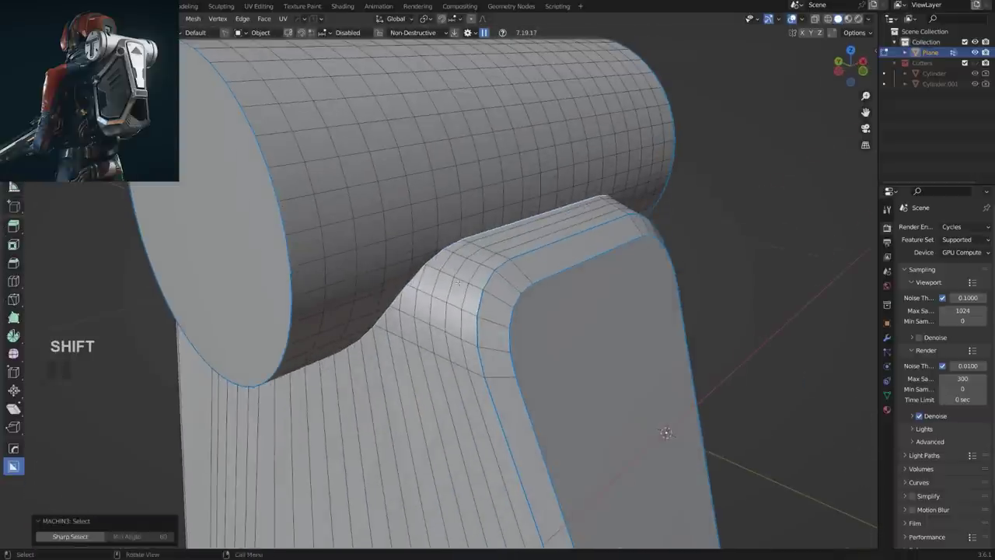
Run a MESHmachine Offset Cut along the seam between the cylinder and the backpack body with a width of 0.02.
key("y")
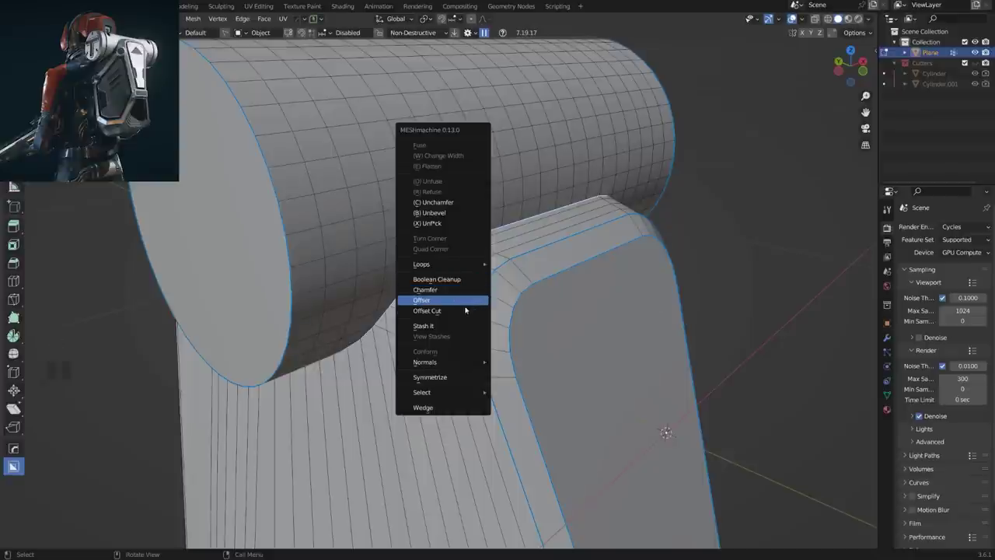
left_click(465, 311)
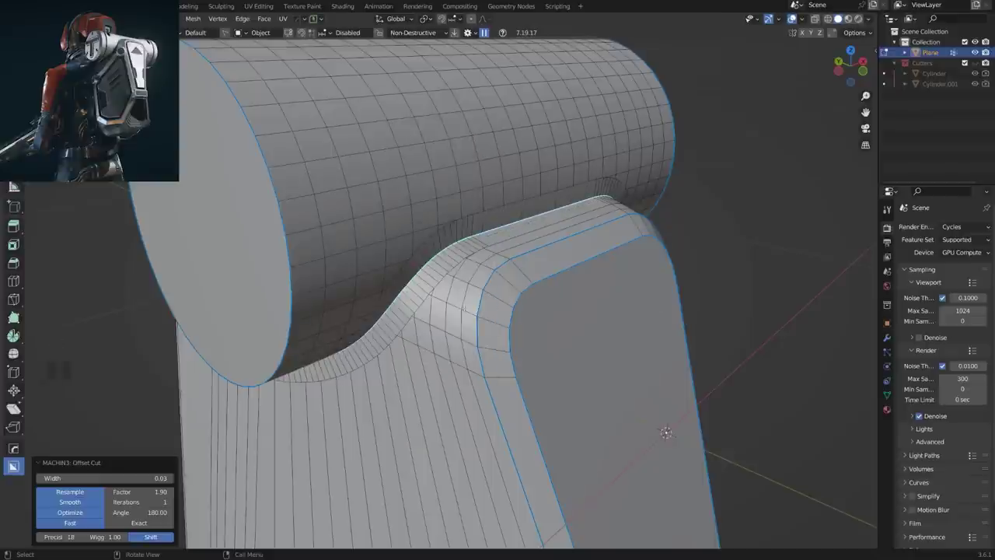
scroll(458, 241, "up", 4)
middle_click_drag(419, 308, 441, 331, "shift")
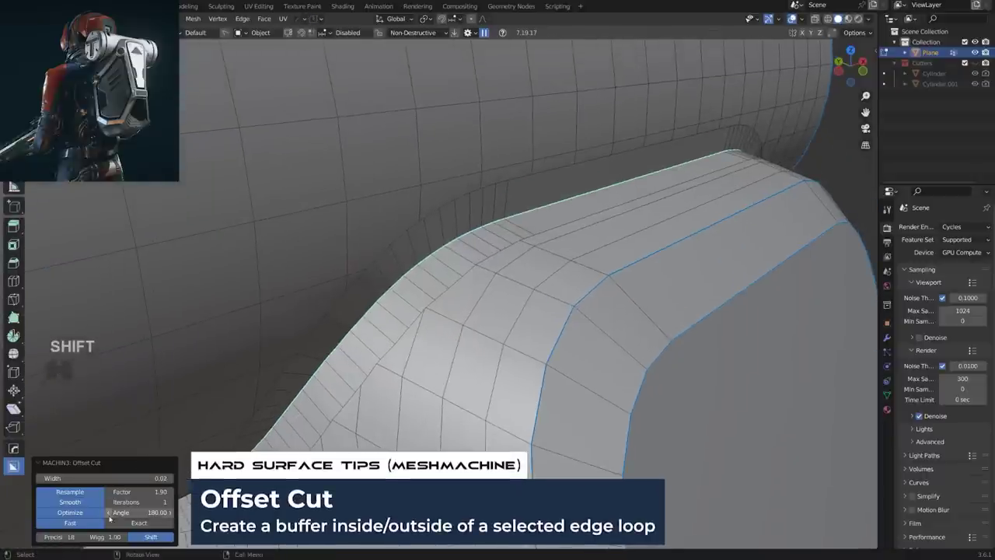
Set the Offset Cut factor to 1.03 to thin out the seam strip, with Resample and Smooth left enabled.
mouse_move(134, 495)
left_mouse_down()
mouse_move(153, 492)
mouse_move(124, 492)
left_mouse_up()
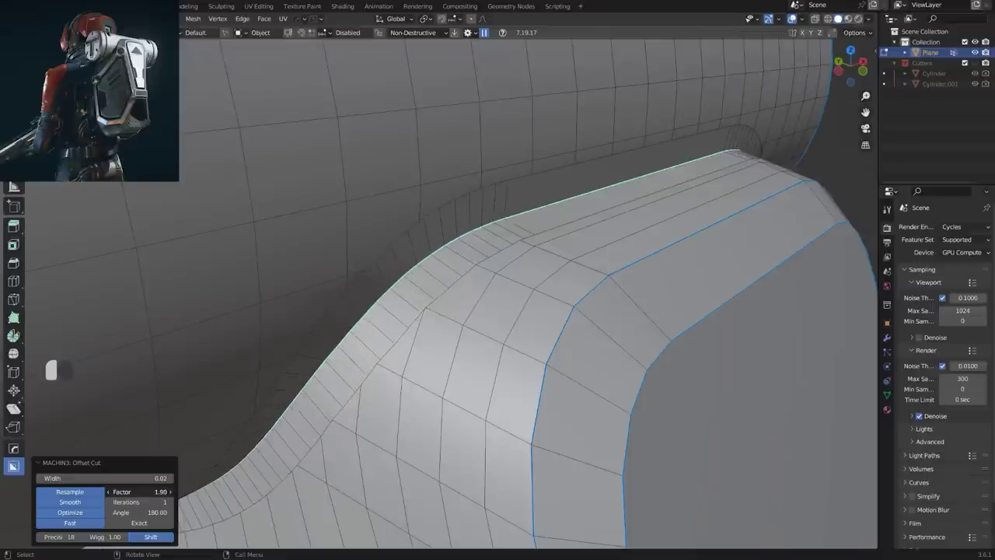
left_click(76, 504)
left_click(76, 503)
scroll(373, 350, "down", 8)
middle_click_drag(375, 358, 381, 335)
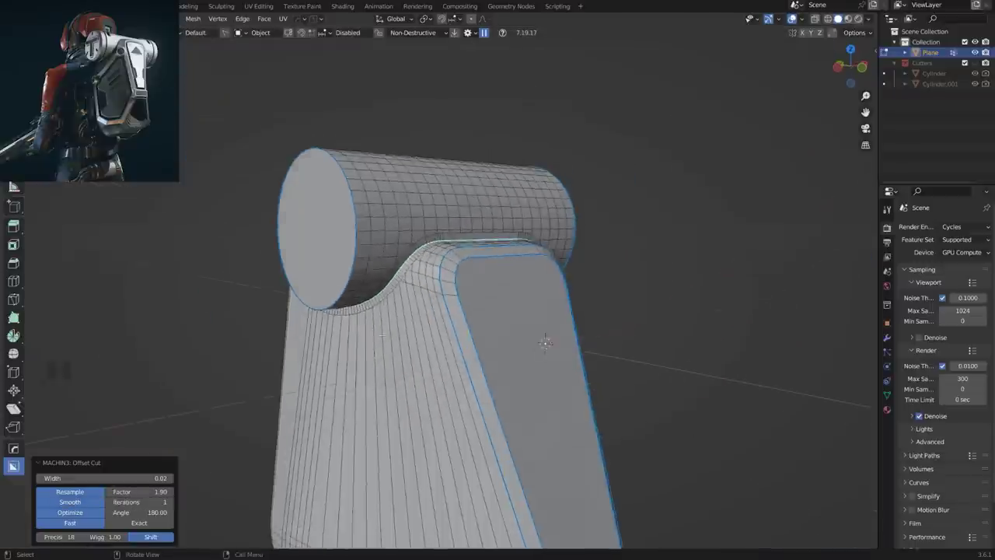
scroll(381, 336, "up", 6)
middle_click_drag(319, 236, 423, 298, "shift")
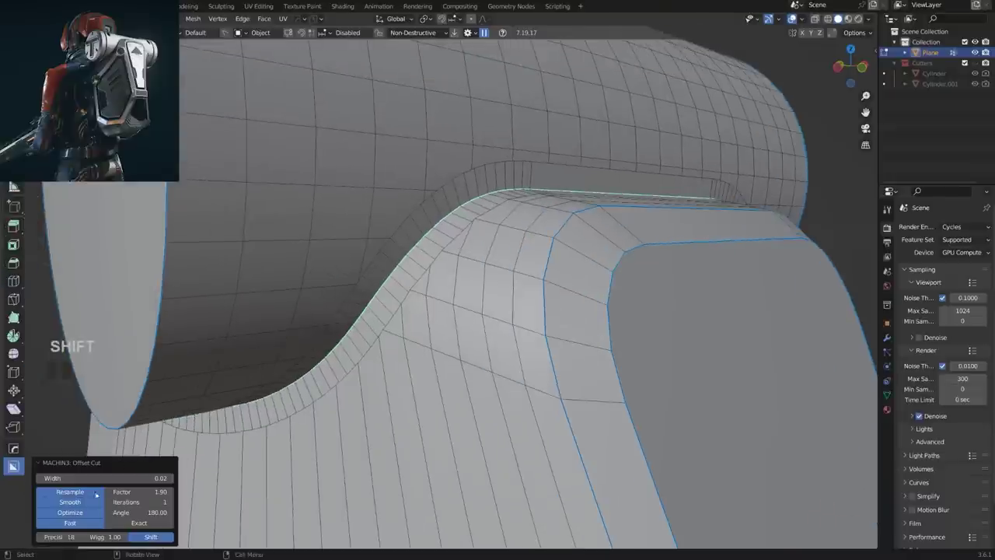
mouse_move(127, 491)
left_mouse_down()
mouse_move(189, 492)
mouse_move(115, 492)
left_mouse_up()
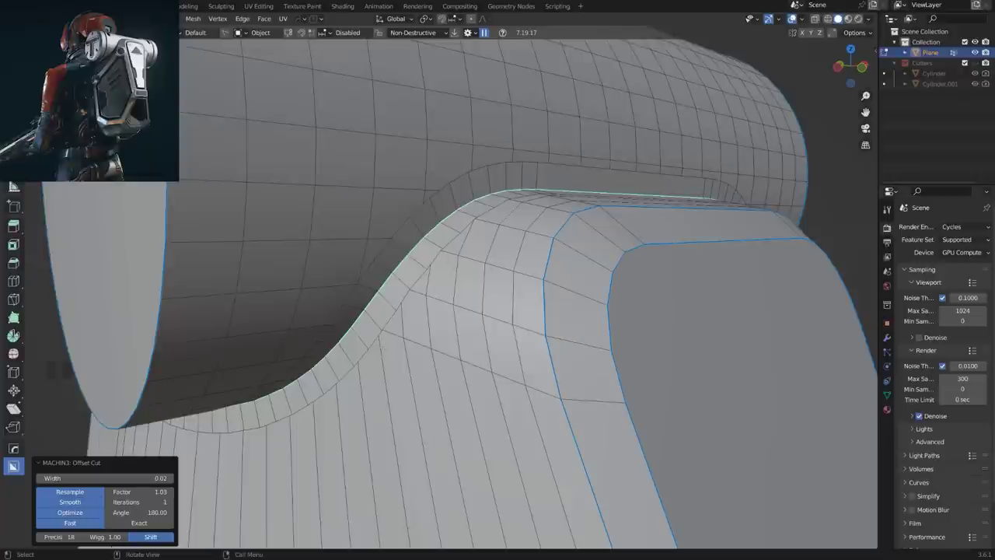
Bevel the edge loop where the cylinder meets the backpack body into a rounded multi-segment transition.
key("ctrl+b")
left_click(624, 319)
key("Tab")
key("Tab")
left_click(379, 338)
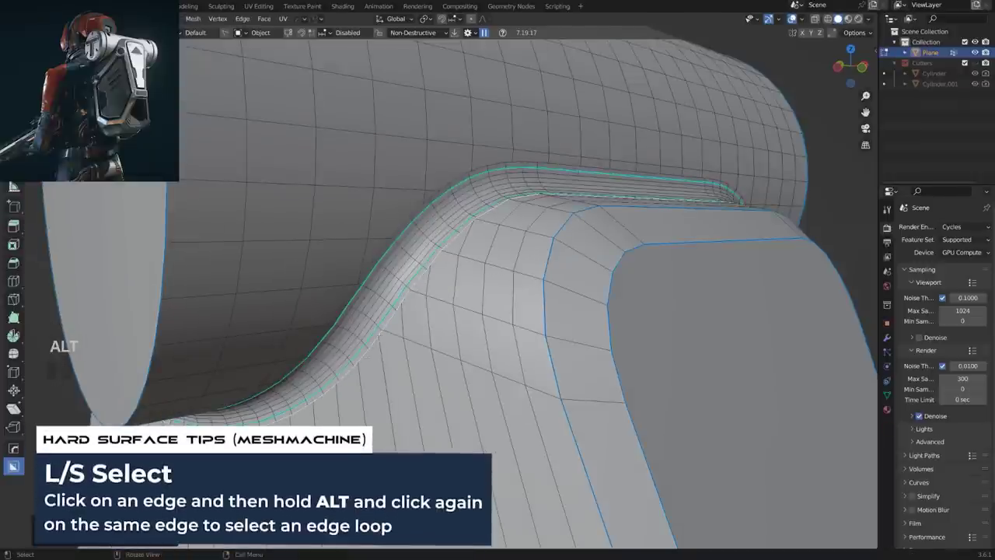
left_click(380, 339, "alt")
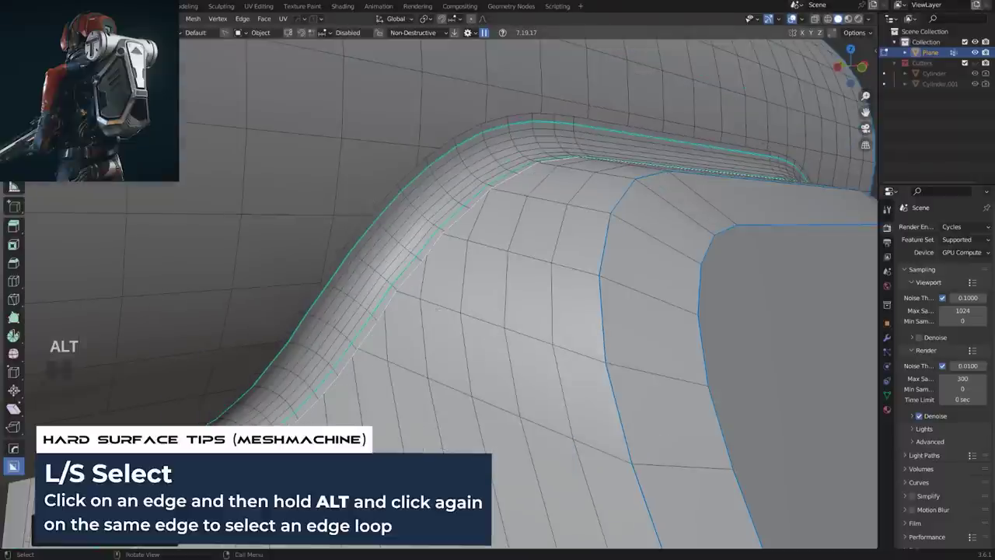
key("y")
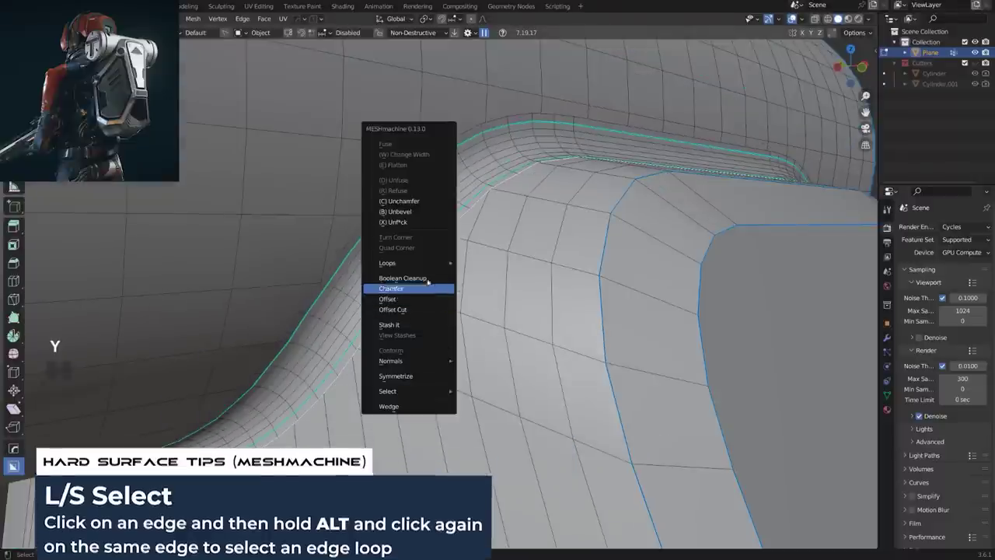
left_click(428, 294)
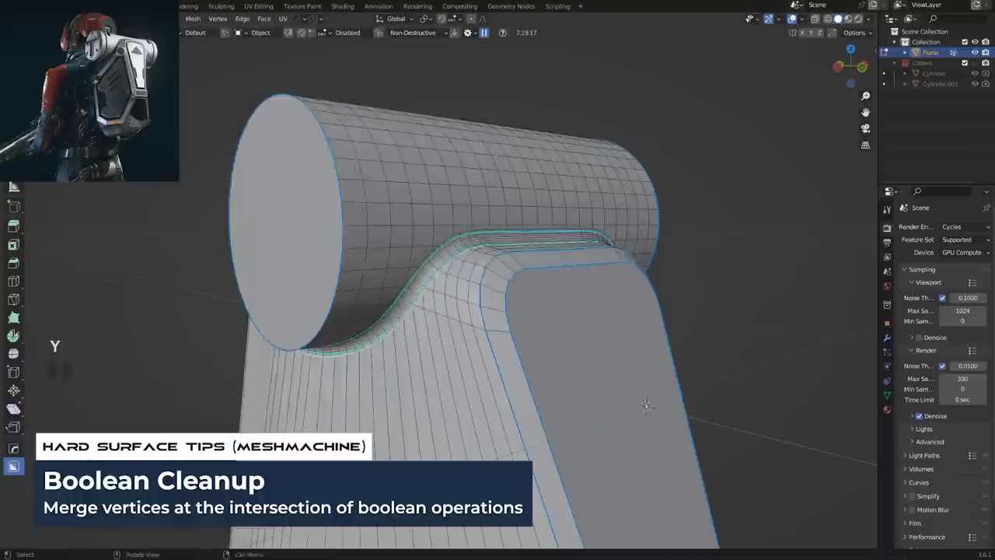
Symmetrize the backpack mesh with MESHmachine, removing the redundant center edges.
middle_click_drag(544, 349, 525, 342)
key("alt+x")
middle_click_drag(280, 331, 346, 342)
Merge the loop bordering the bevel on the body side with Boolean Cleanup, using side B and a threshold of 0.0104.
scroll(358, 310, "up", 12)
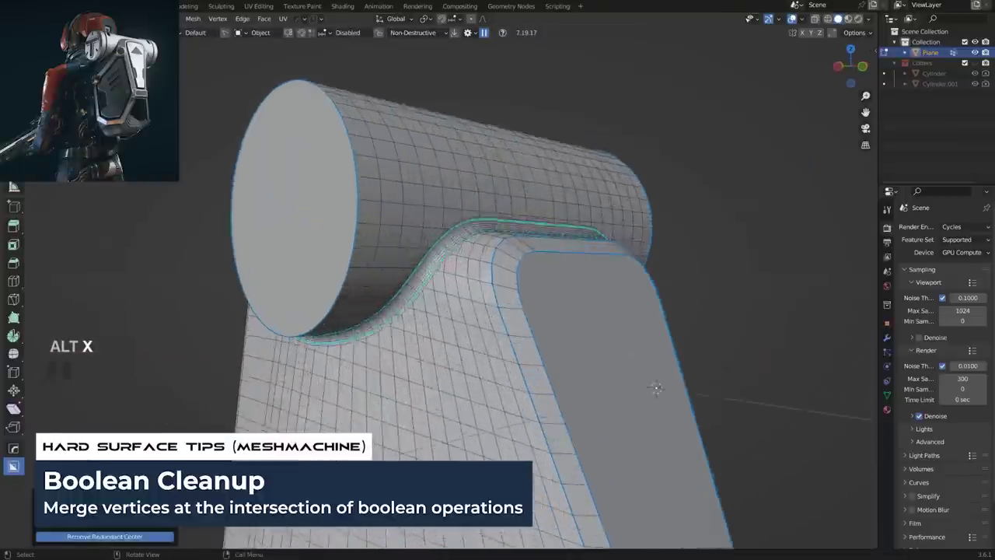
left_click(339, 219)
left_click(339, 218, "alt")
scroll(330, 289, "down", 9)
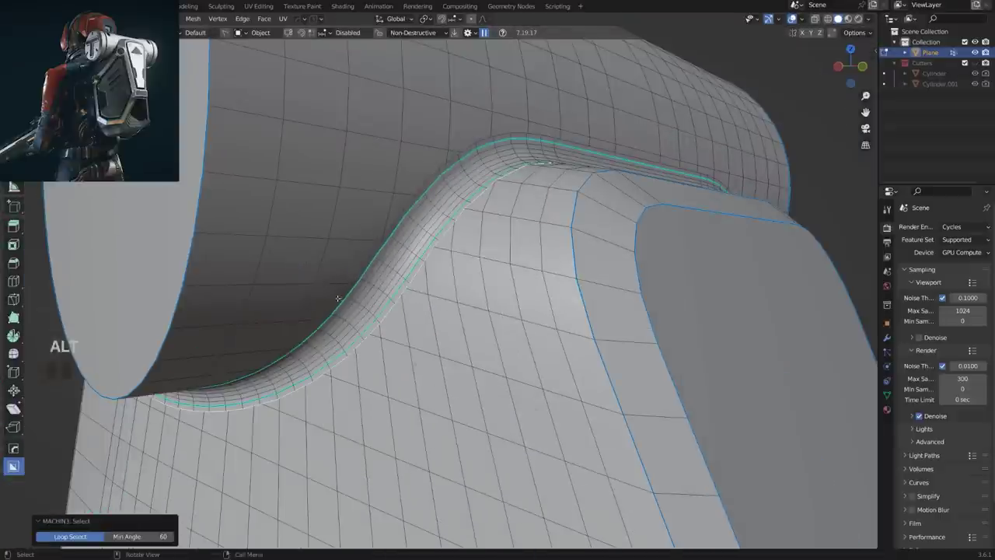
key("y")
left_click(404, 335)
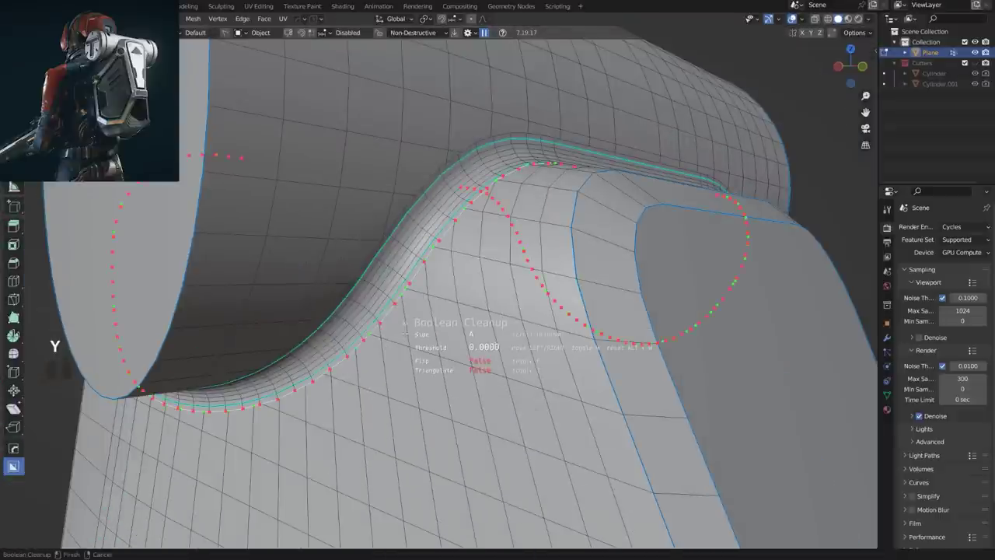
scroll(412, 335, "up", 1)
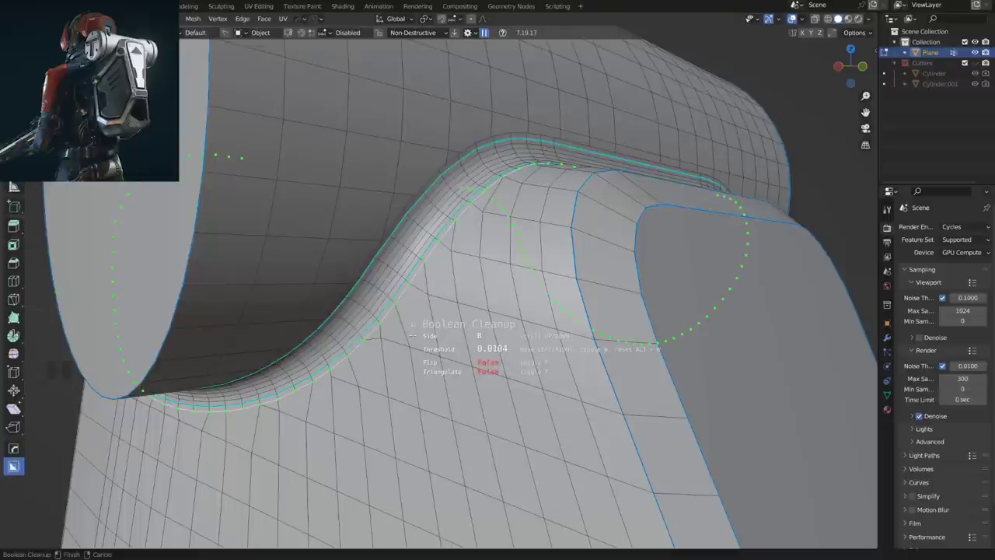
left_click(412, 335)
key("Tab")
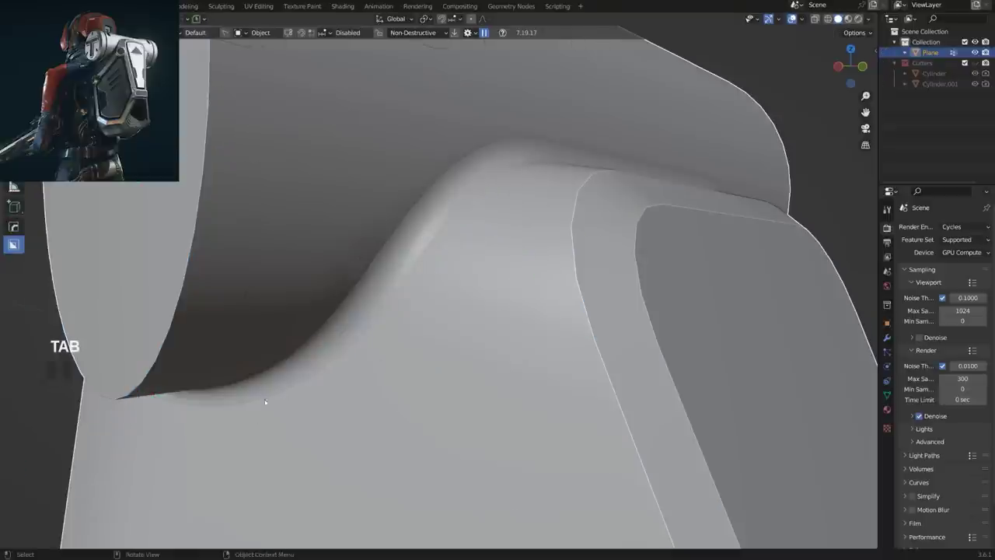
key("Tab")
Clean up the edge loop bordering the bevel on the cylinder side with Boolean Cleanup.
scroll(311, 259, "up", 5)
scroll(311, 258, "down", 3)
left_click(318, 258, "alt")
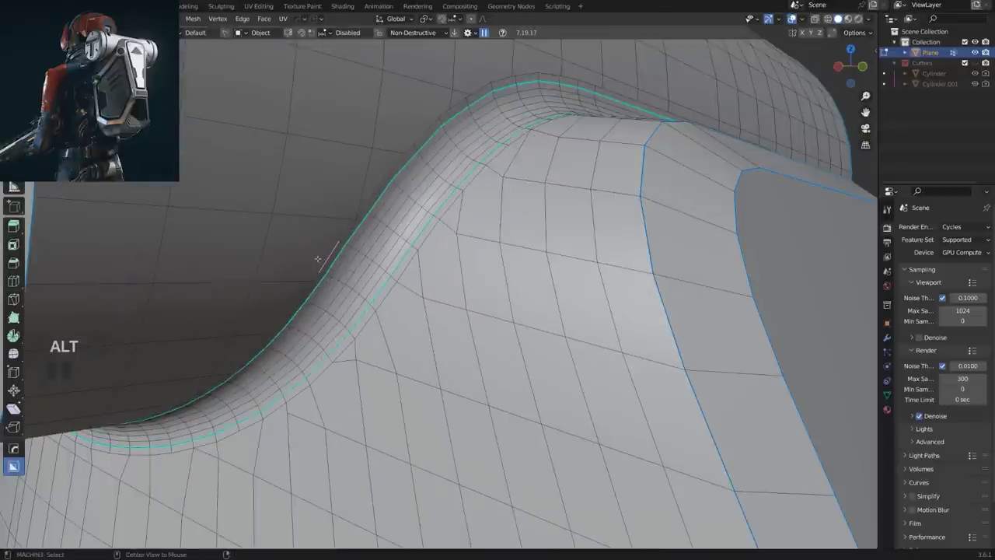
left_click(318, 259, "alt")
key("y")
left_click(319, 261)
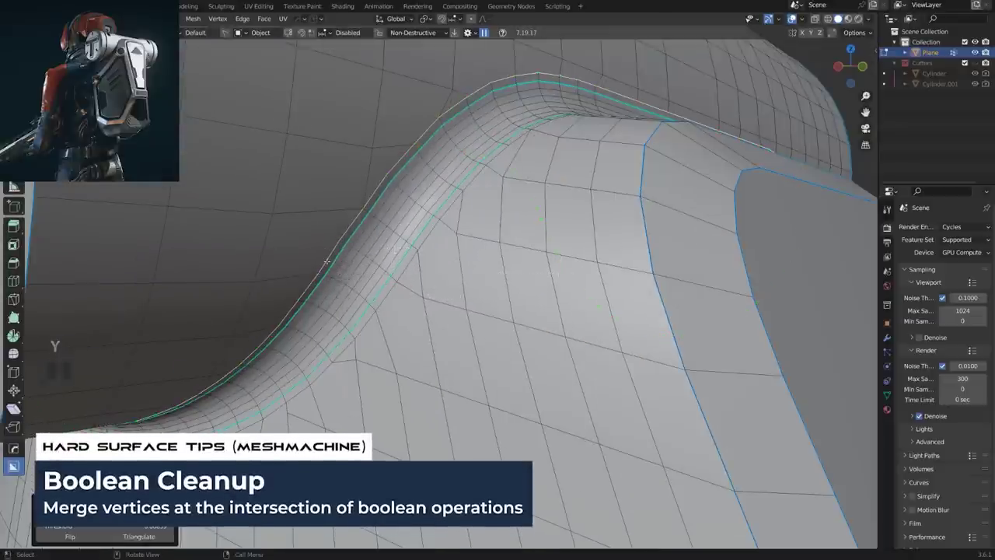
left_click(327, 262)
Merge the stray cylinder vertex into the neighbouring seam vertex with Smart Vert, set to merge at last.
key("Tab")
scroll(339, 195, "down", 5)
middle_click_drag(366, 275, 492, 279)
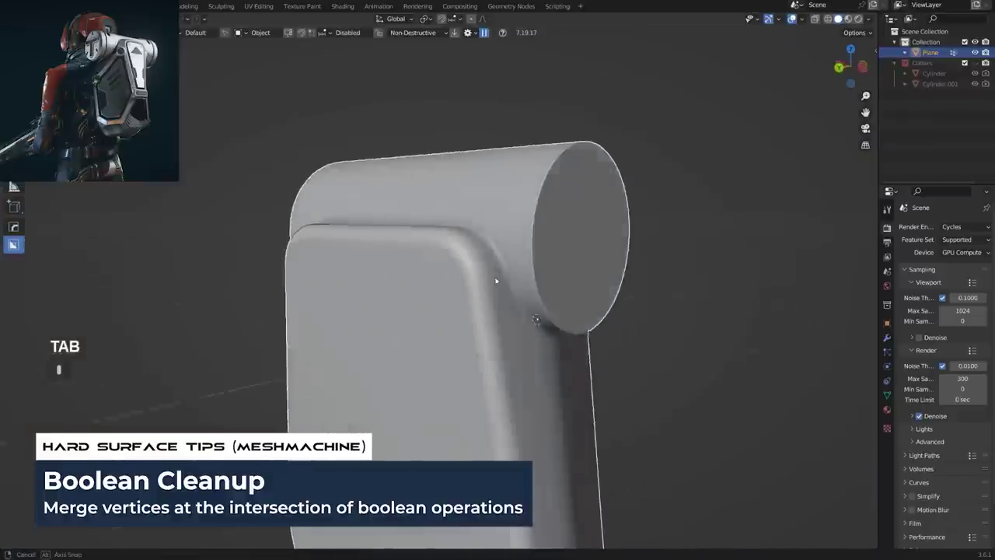
scroll(492, 278, "up", 8)
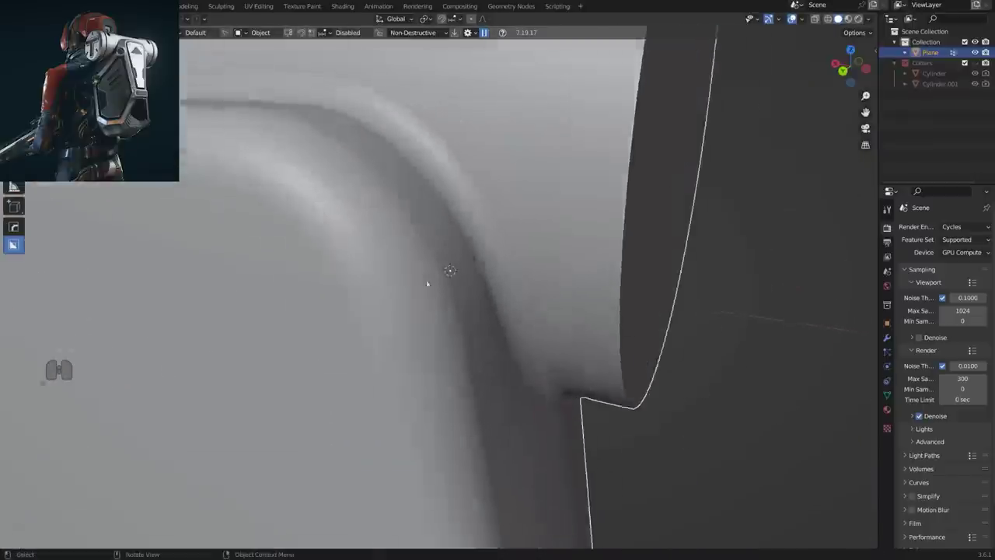
key("Tab")
middle_click_drag(578, 342, 475, 378)
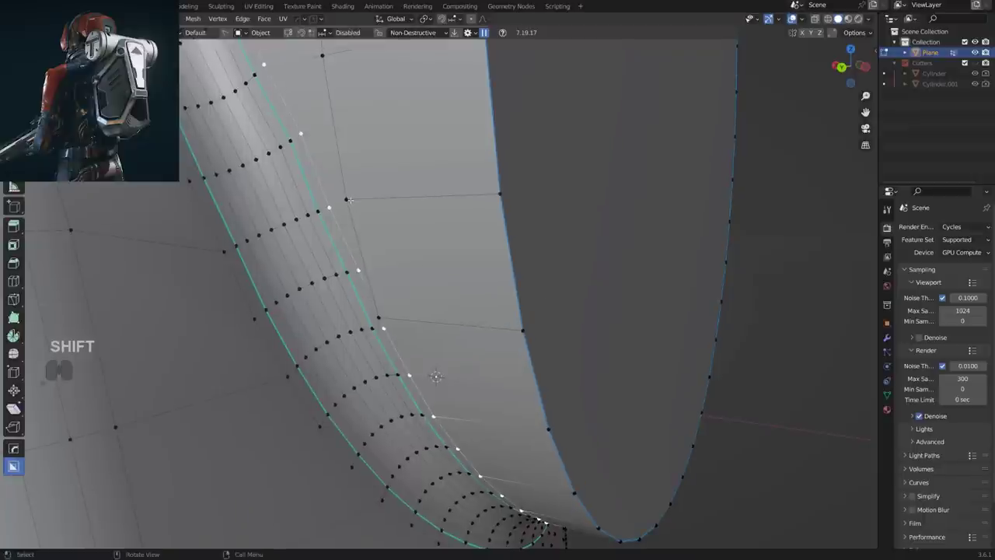
left_click(378, 316)
left_click(384, 328, "shift")
key("1")
key("Tab")
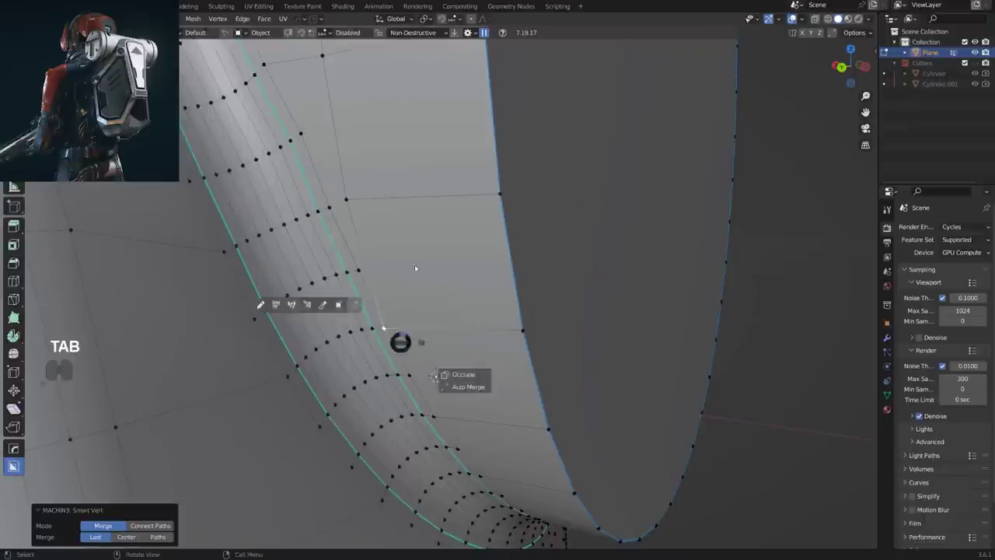
Symmetrize the backpack mesh to carry the repaired seam over to the opposite half.
scroll(426, 218, "down", 4)
scroll(459, 261, "down", 2)
middle_click_drag(459, 262, 464, 277)
scroll(461, 279, "down", 2)
key("Tab")
key("alt+x")
key("Tab")
middle_click_drag(167, 210, 622, 229)
scroll(390, 267, "down", 3)
Extrude the cylinder's end face.
key("KP_3")
scroll(484, 317, "up", 3)
middle_click_drag(455, 295, 493, 258, "shift")
key("Tab")
left_click(514, 149)
scroll(482, 179, "up", 2)
middle_click_drag(464, 174, 516, 289, "shift")
key("e")
left_click(572, 319)
Select the extra edge loop near the cylinder's end and delete it.
key("Tab")
left_click(436, 236)
left_click(484, 222, "alt")
key("x")
left_click(489, 222)
key("Tab")
Bevel the rim of the cylinder's end into a single-segment chamfer.
left_click(642, 238)
left_click(602, 223)
key("ctrl+b")
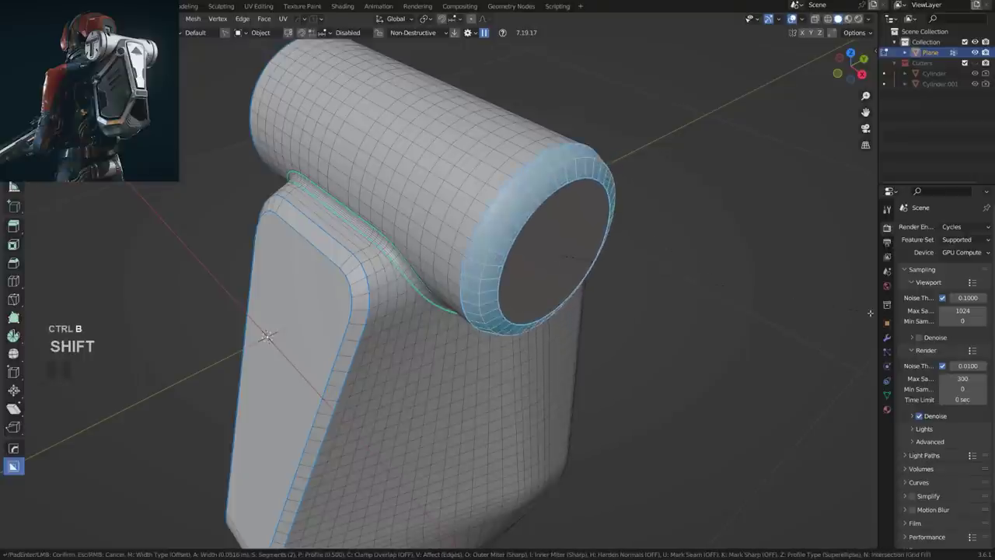
scroll(847, 307, "down", 6, "shift")
left_click(37, 325)
Scale up the cylinder's end face slightly to narrow the chamfer, and symmetrize the mesh.
left_click(556, 300)
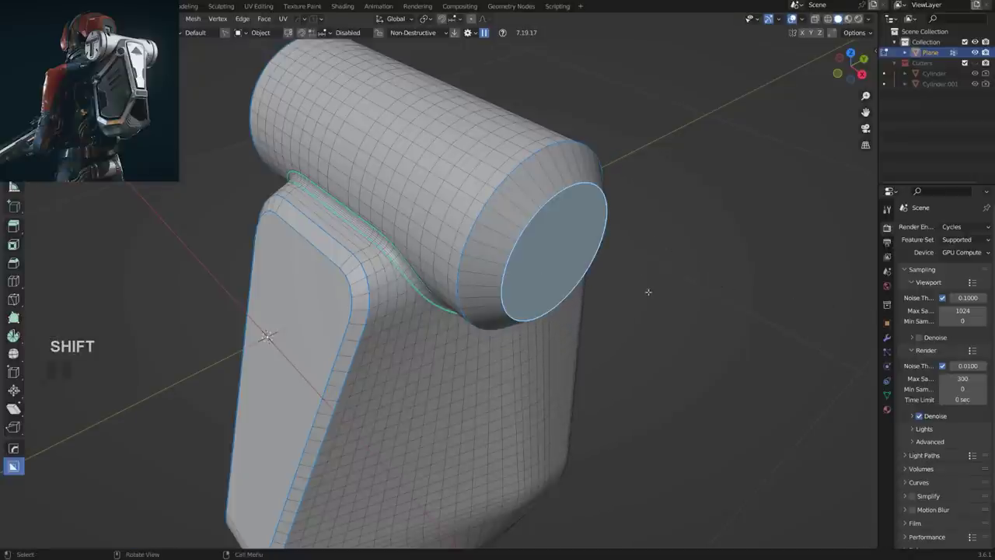
key("s")
left_click(664, 297)
scroll(664, 296, "down", 4)
middle_click_drag(474, 342, 497, 319)
key("alt+x")
Inset the cylinder's end face by about 0.029 m.
scroll(529, 265, "up", 3)
left_click(536, 253)
key("i")
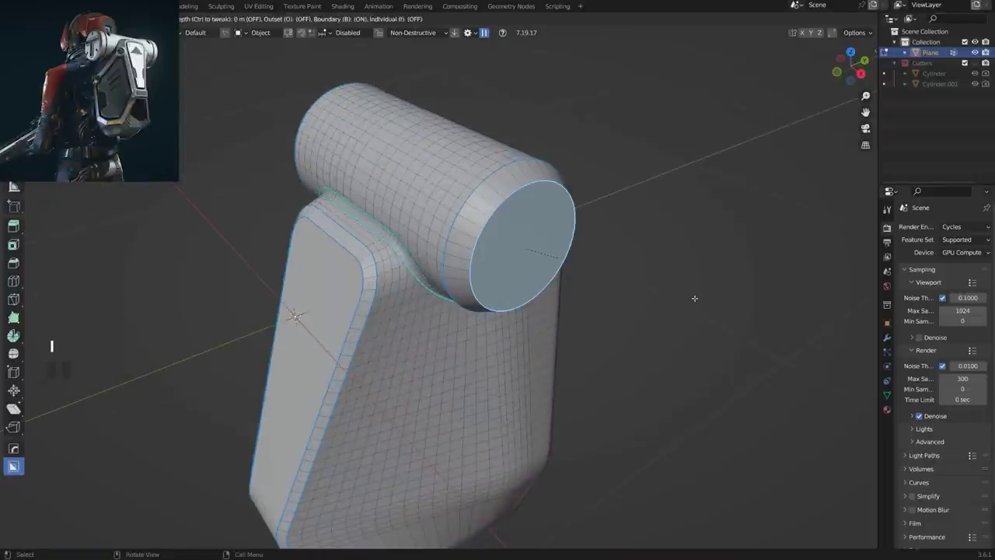
left_click(595, 299, "shift")
Extrude the inset end face inward to form a recess and scale its floor to 0.915.
key("e")
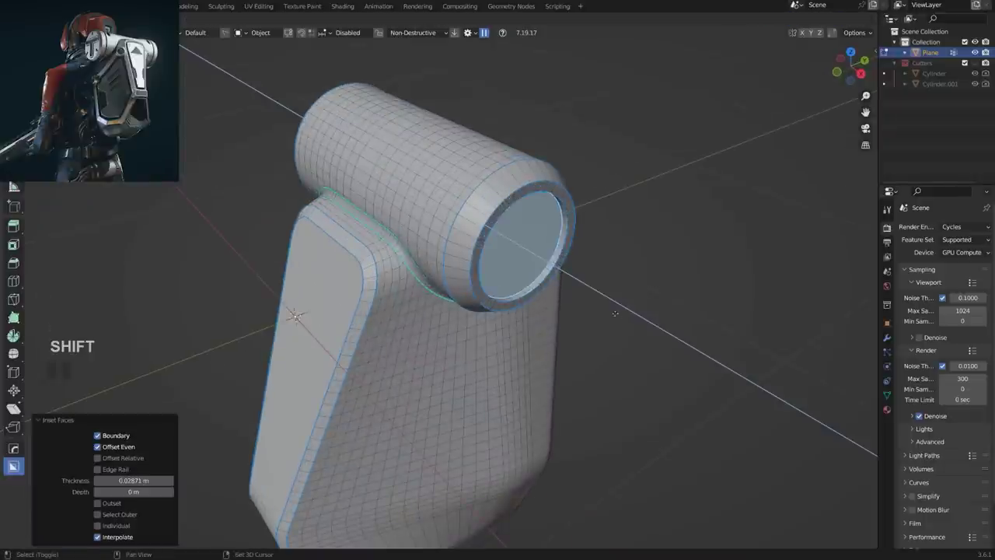
left_click(611, 310, "shift")
key("shift+s")
right_click(659, 313)
key("s")
left_click(667, 289)
key("Tab")
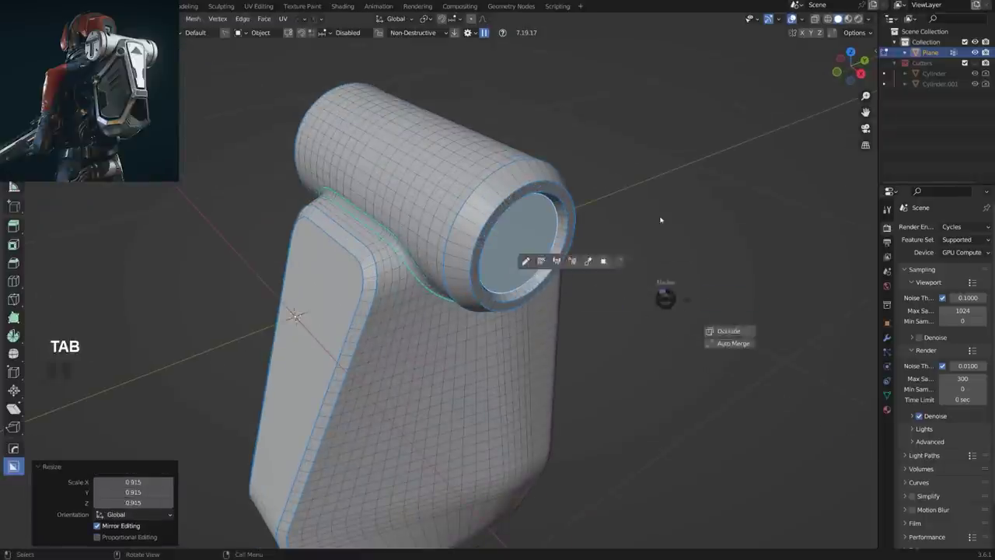
Symmetrize the mesh to copy the chamfered, recessed cap to the cylinder's other end.
scroll(657, 267, "down", 2)
middle_click_drag(567, 289, 673, 291)
key("Tab")
key("alt+x")
key("Tab")
Examine the backpack's side profile in an orthographic side view.
scroll(528, 194, "down", 2)
middle_click_drag(536, 233, 424, 182)
scroll(439, 178, "up", 2)
key("grave")
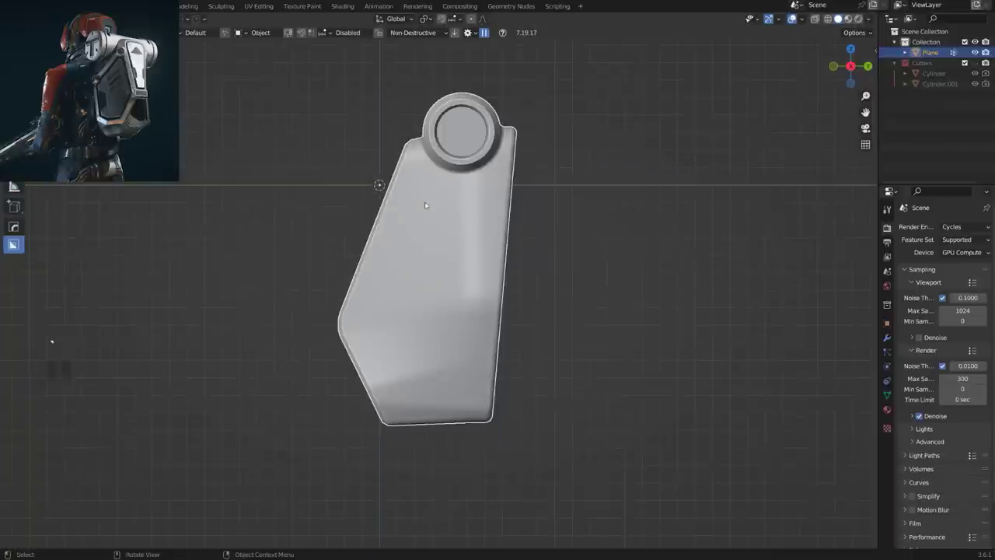
middle_click_drag(436, 236, 442, 300, "shift")
scroll(432, 295, "up", 2)
middle_click_drag(413, 335, 418, 304, "shift")
scroll(416, 321, "down", 2)
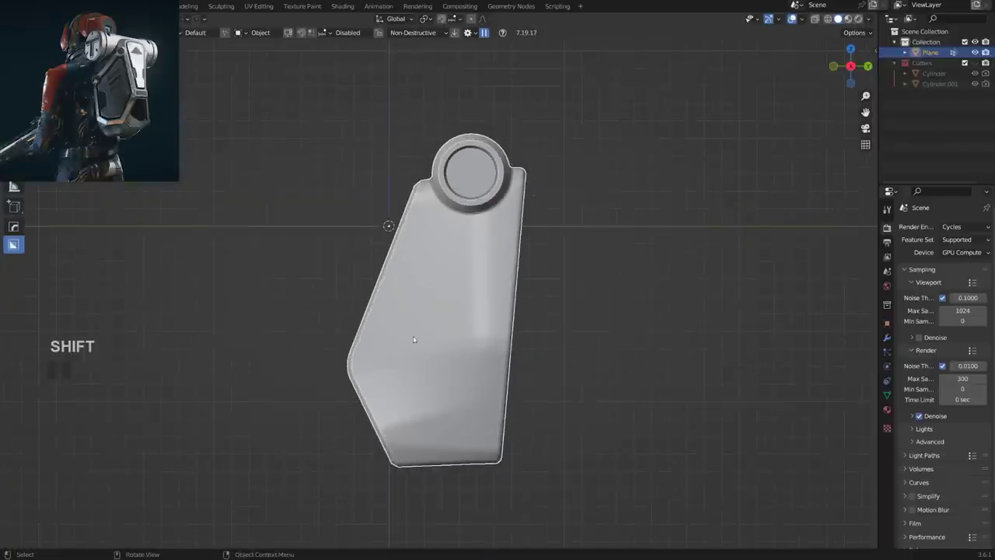
key("d")
scroll(428, 182, "up", 2)
middle_click_drag(416, 125, 432, 142, "shift")
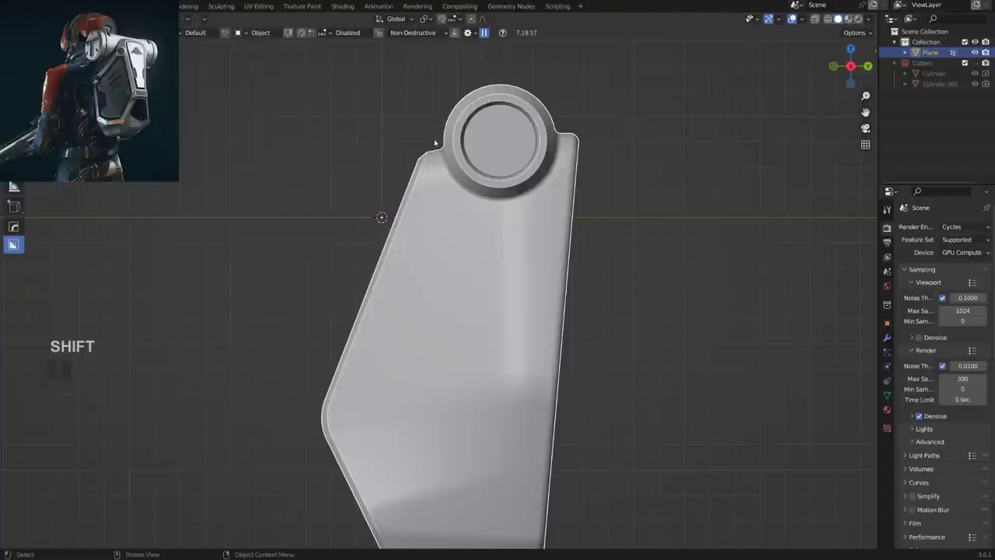
left_click_drag(426, 160, 425, 175)
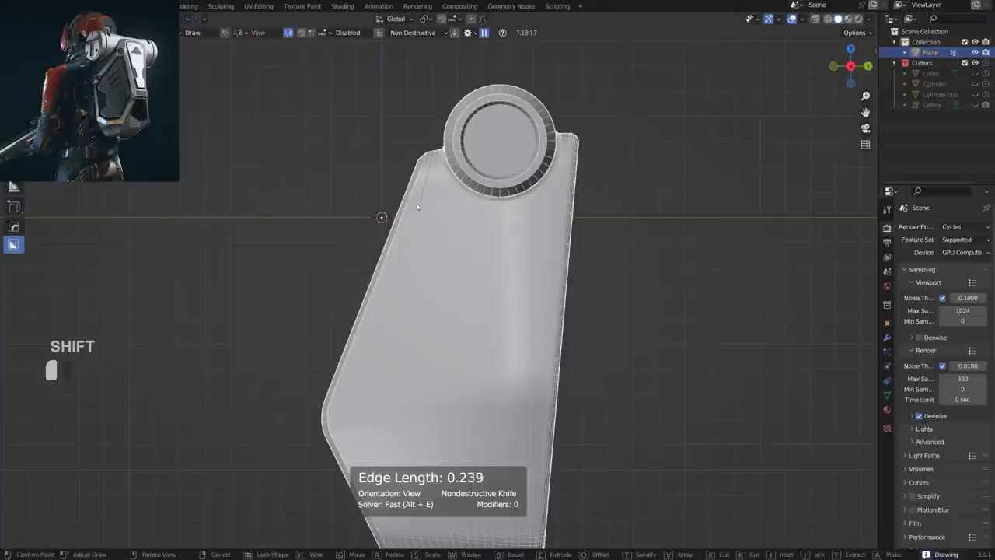
left_click(395, 252)
right_click(392, 264)
Switch BoxCutter to the Cut operation and outline an Ngon cutter along the backpack's angled side profile, extending outside the body.
key("d")
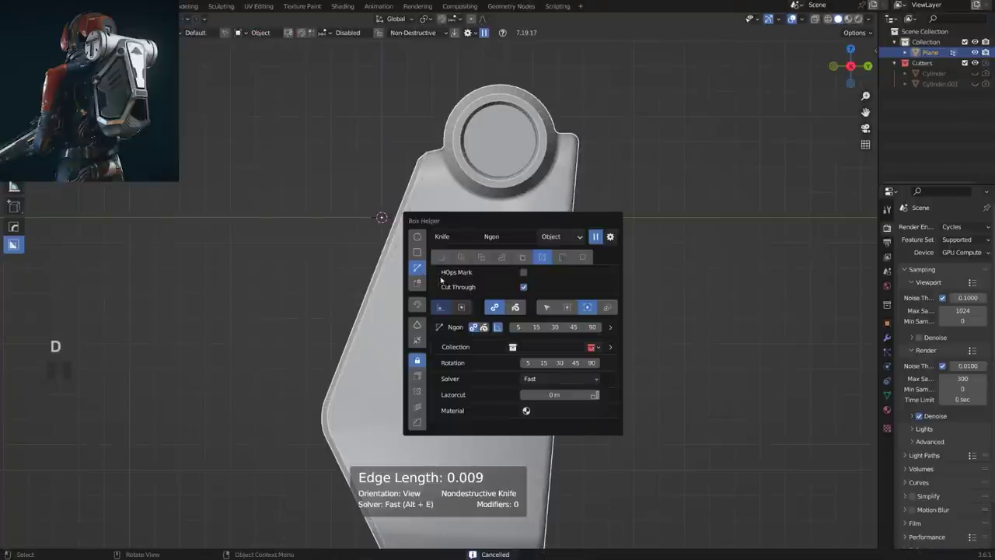
left_click(443, 258)
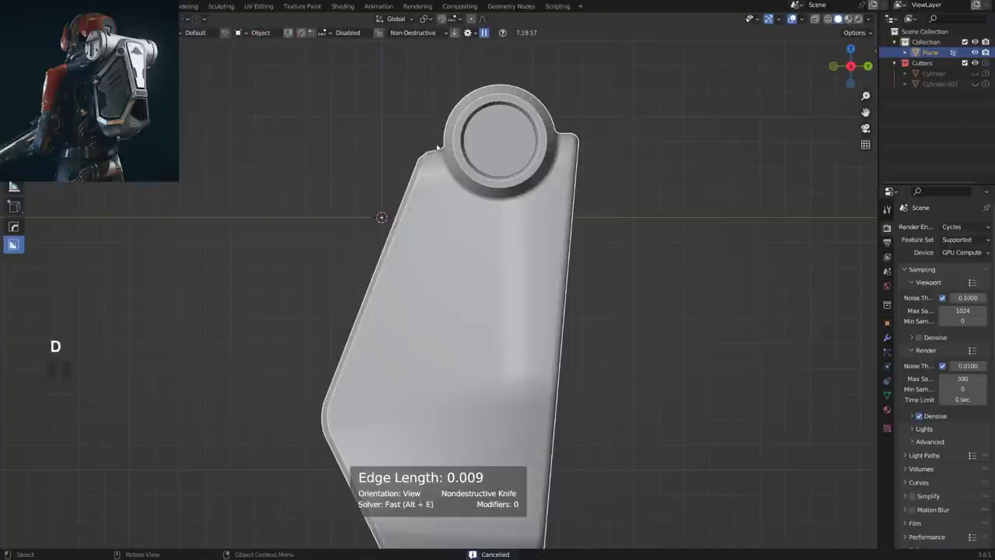
left_click_drag(438, 146, 429, 176)
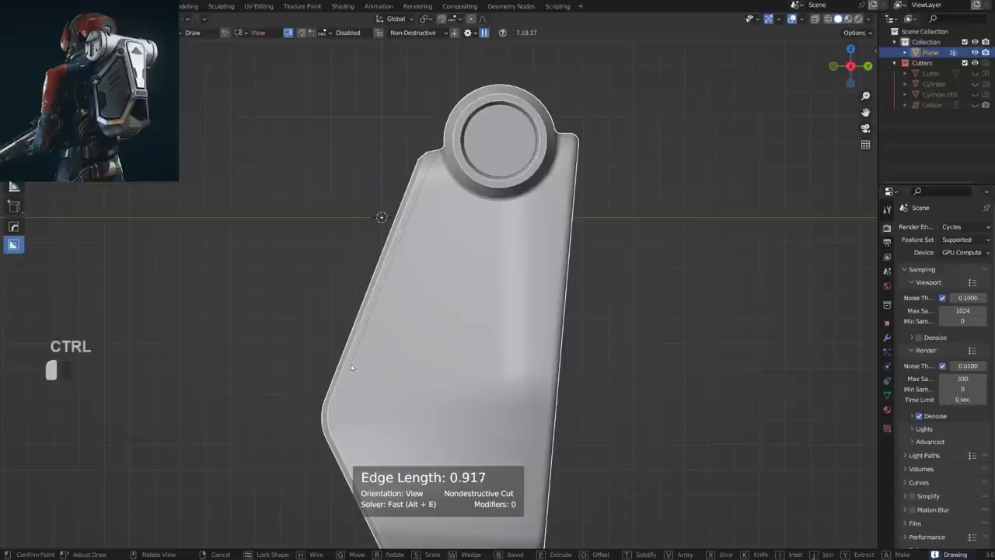
left_click_drag(339, 408, 336, 415, "ctrl")
right_click(336, 415)
left_click_drag(455, 100, 410, 227, "ctrl")
left_click_drag(336, 415, 336, 415, "ctrl")
scroll(373, 285, "down", 1)
middle_click_drag(387, 290, 396, 196, "shift")
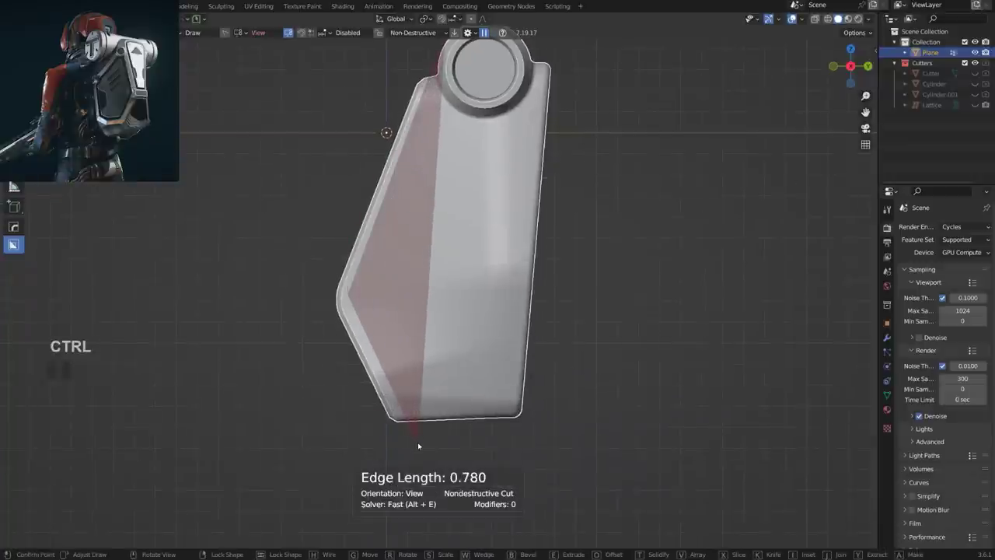
left_click_drag(392, 378, 181, 208, "ctrl")
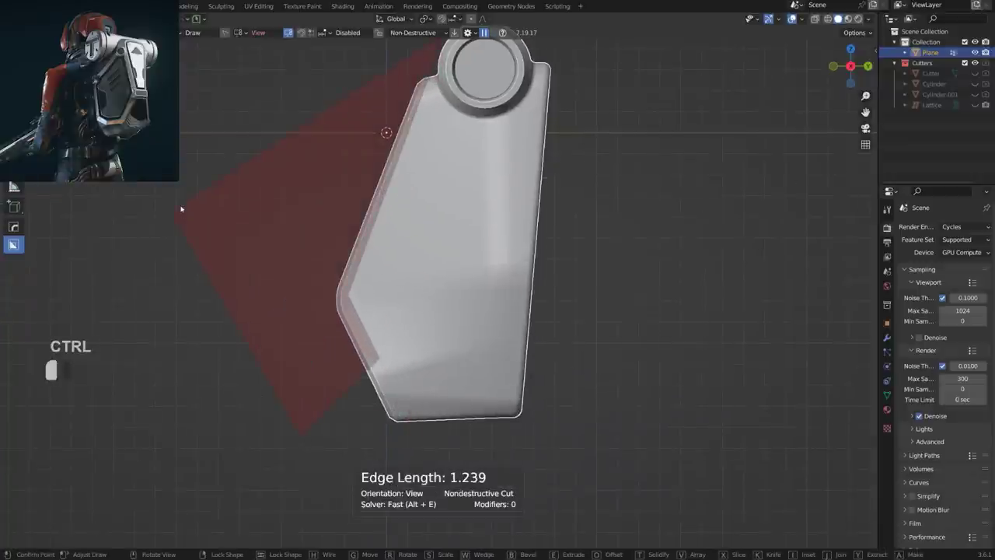
Bevel the cutter's corners with 8 segments, change the operation to Slice and execute it.
middle_click_drag(201, 149, 226, 191, "shift")
key("b")
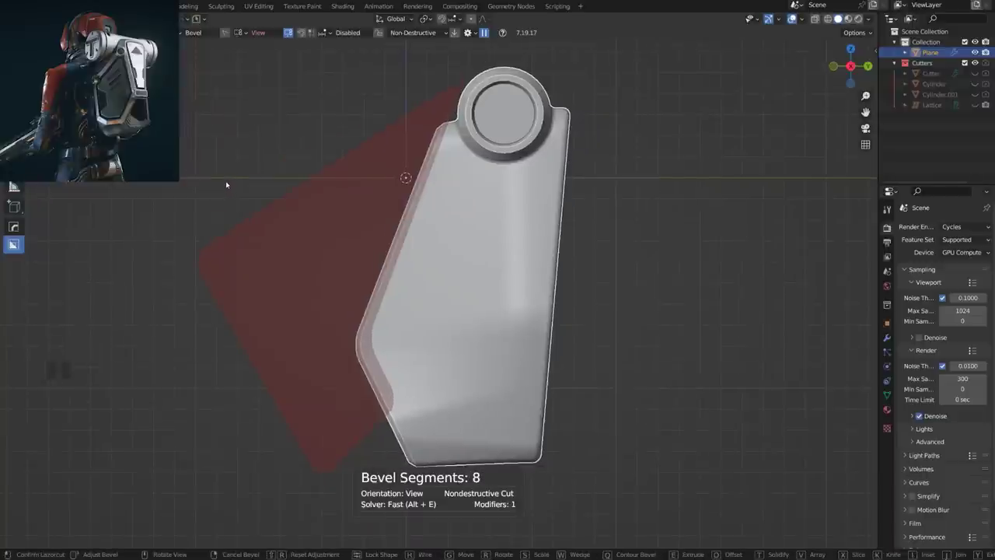
key("Tab")
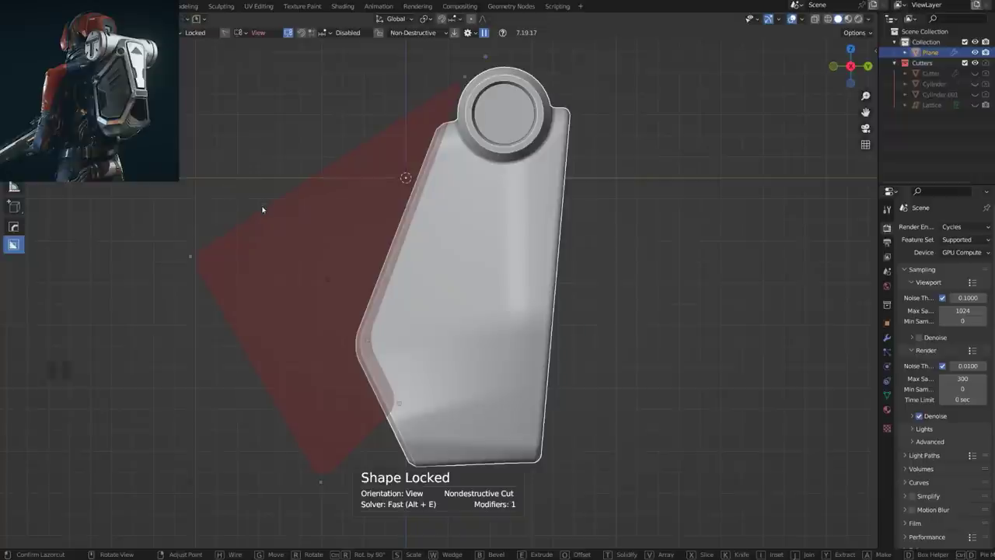
key("space")
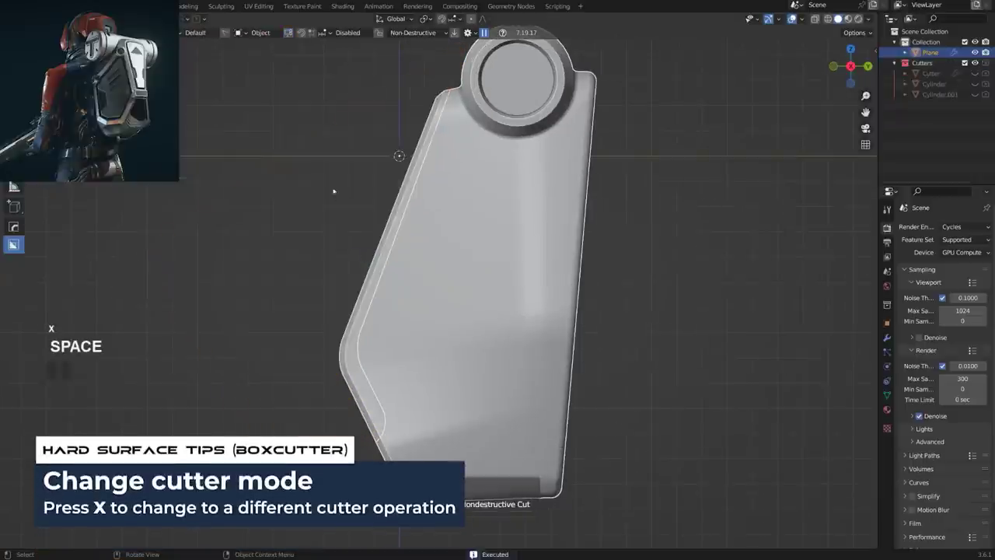
left_click(334, 196)
Sharpen the sliced outer panel with HardOps Csharp at 30° sharpness, applying all its boolean modifiers.
scroll(319, 189, "down", 1)
middle_click_drag(319, 188, 531, 219)
scroll(466, 226, "up", 3)
middle_click_drag(440, 228, 455, 186, "shift")
scroll(465, 263, "up", 2)
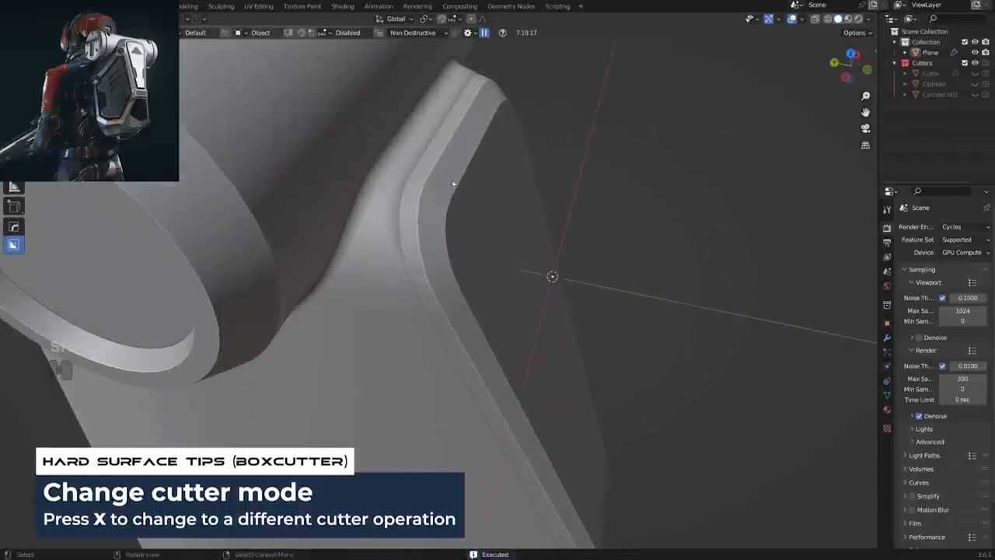
key("q")
left_click(402, 180, "ctrl")
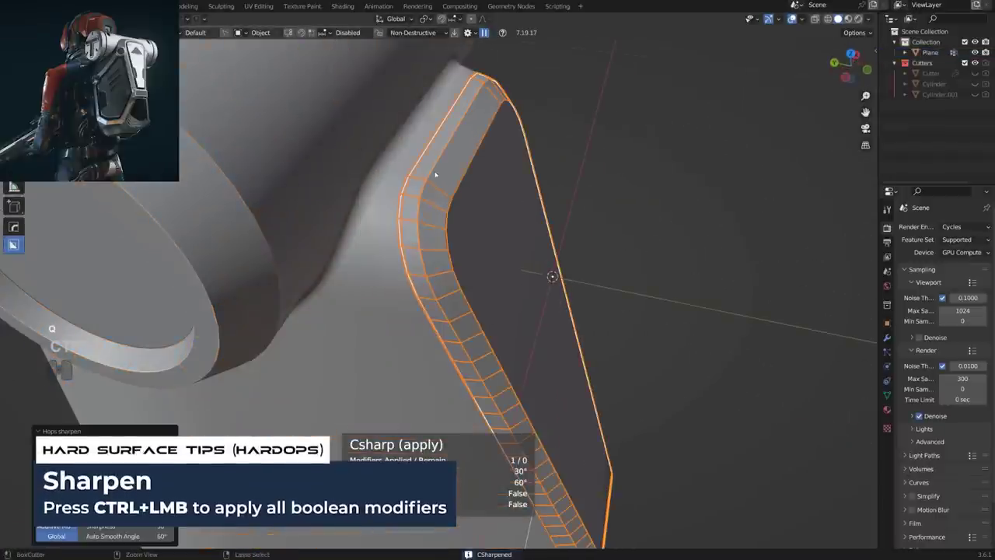
Add a 30° angle-limited bevel modifier with 3 segments to the sliced outer panel.
key("q")
left_click(435, 194, "shift")
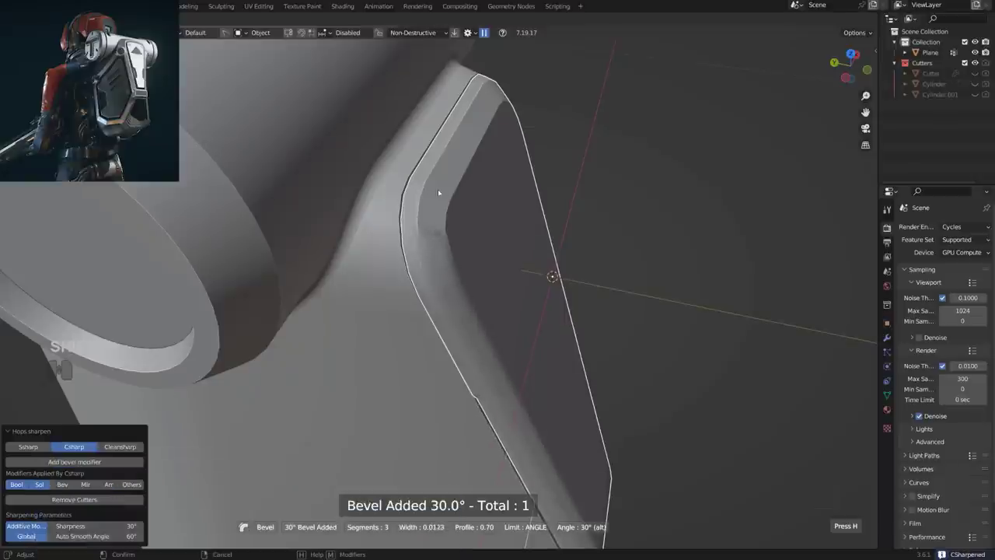
left_click(492, 198)
scroll(435, 209, "up", 2)
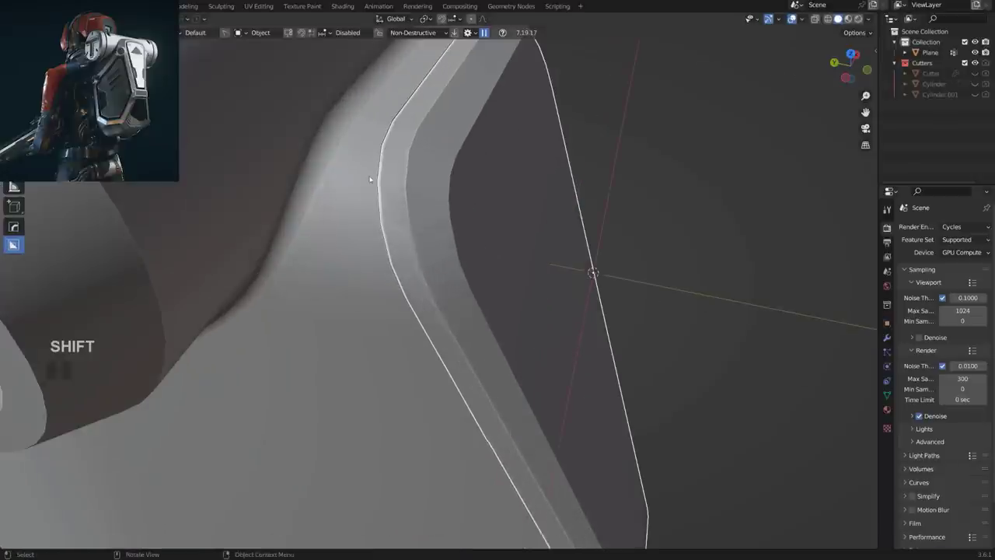
Add a 30° bevel modifier to the main backpack body with 3 segments and a width of about 0.0045.
left_click(370, 180)
key("q")
left_click(371, 179)
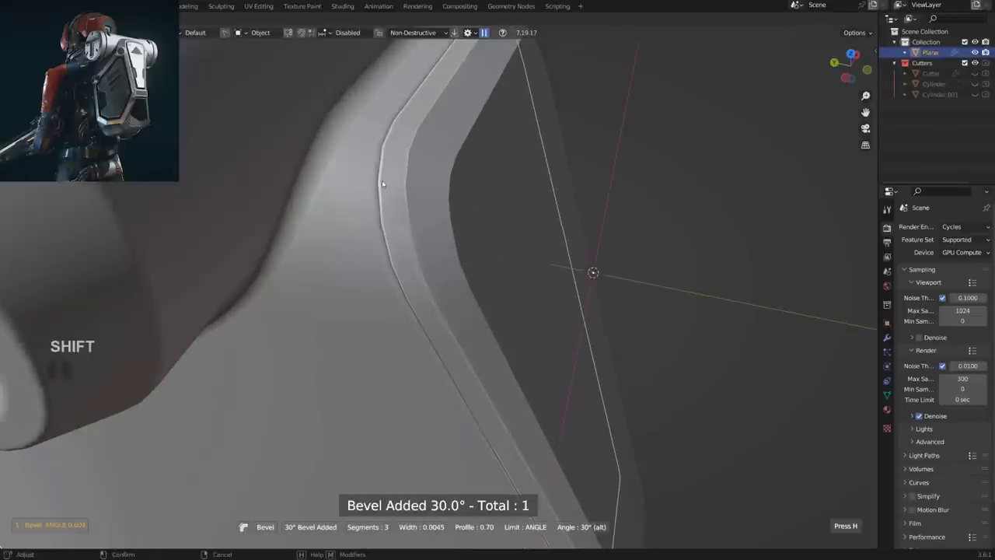
left_click(384, 186)
Examine the sliced panel's mesh topology and shading around its upper rounded corner.
scroll(386, 187, "down", 6)
middle_click_drag(386, 186, 474, 289)
scroll(376, 188, "up", 4)
scroll(477, 224, "up", 2)
key("Tab")
scroll(474, 289, "up", 3)
scroll(474, 289, "down", 3)
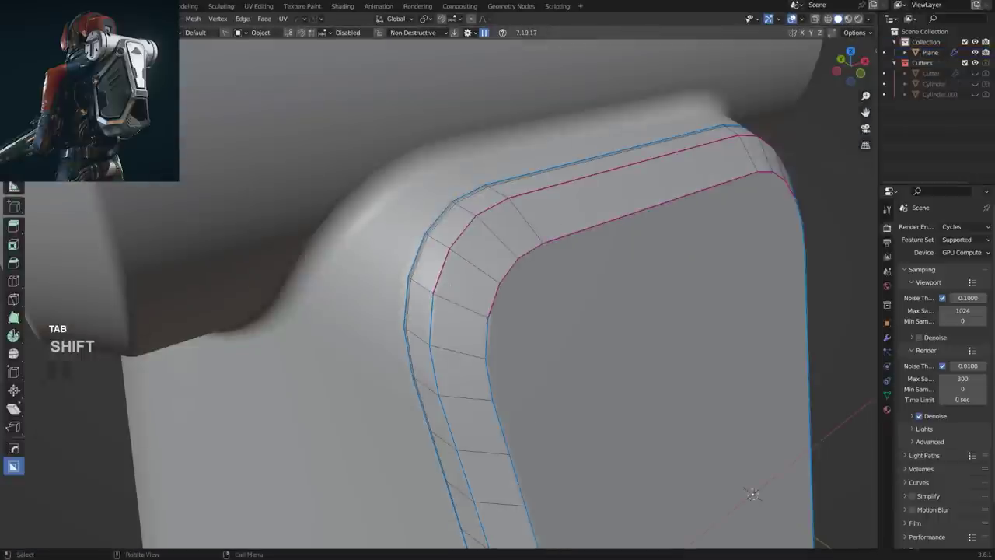
scroll(512, 302, "up", 2)
scroll(437, 317, "down", 6)
key("Tab")
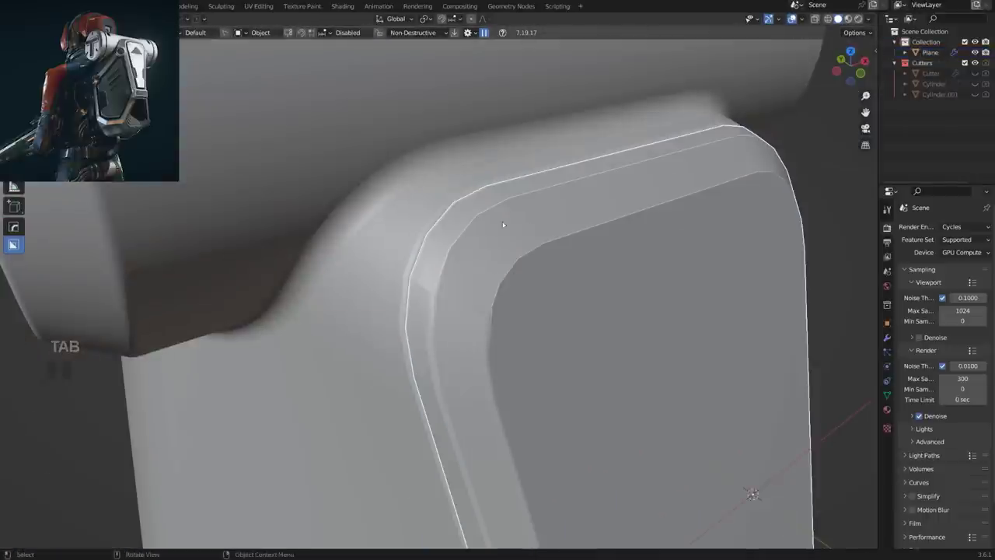
Set the sliced panel's bevel width to 0.0029 and its angle limit to 26°.
middle_click_drag(423, 288, 359, 220, "shift")
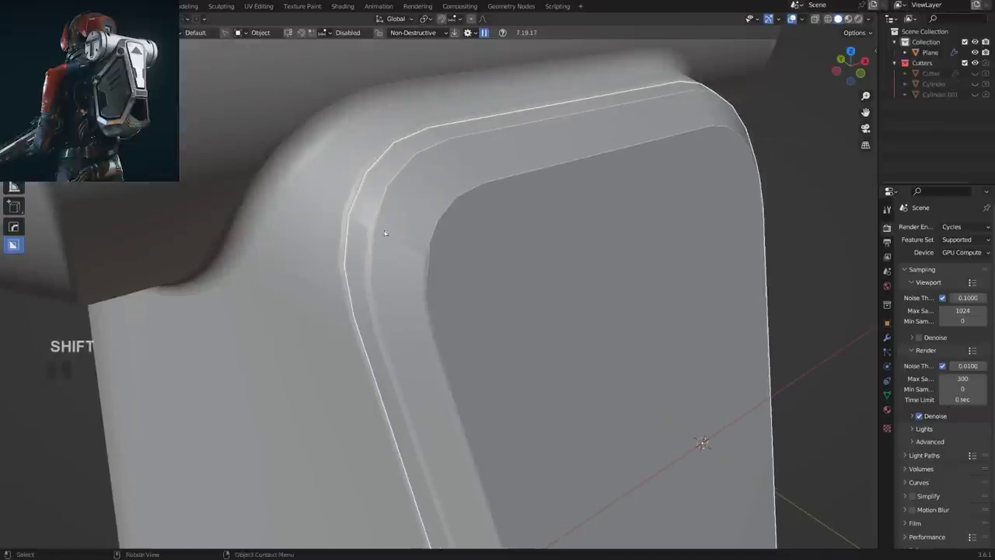
key("q")
left_click(450, 224)
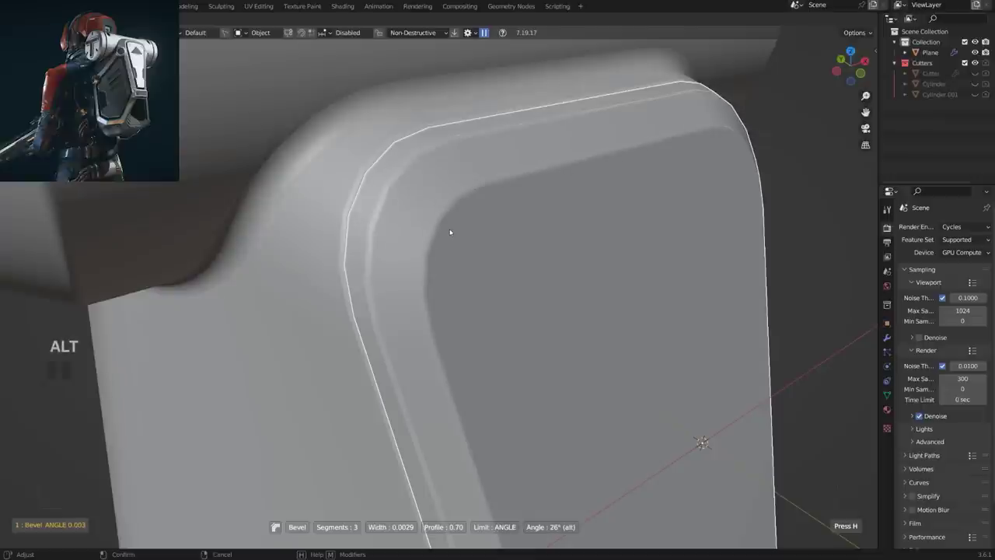
left_click(450, 232)
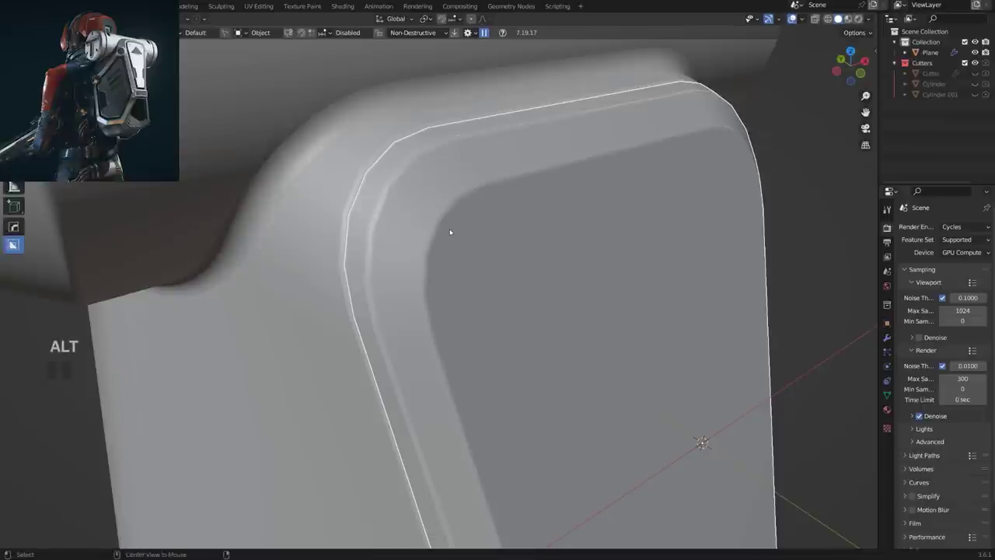
Examine the seam between the sliced panel and the backpack body along the whole side.
scroll(452, 232, "down", 7)
middle_click_drag(464, 268, 367, 205)
scroll(338, 261, "up", 2)
key("alt+a")
scroll(420, 265, "up", 3)
middle_click_drag(366, 205, 426, 231, "shift")
left_click(410, 191)
scroll(411, 191, "down", 4)
scroll(422, 233, "up", 3)
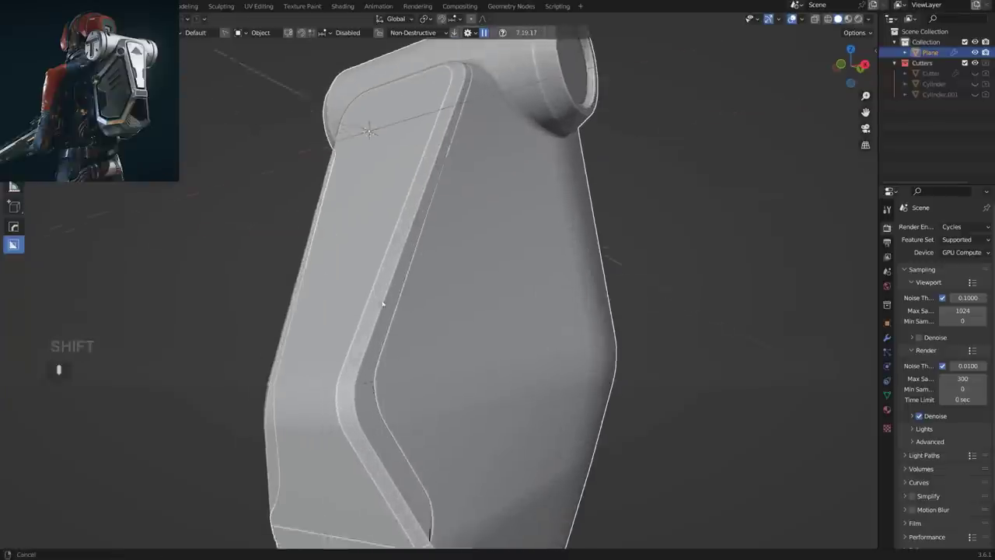
middle_click_drag(342, 412, 458, 315, "shift")
scroll(458, 315, "up", 2)
key("alt+a")
scroll(494, 307, "up", 4)
scroll(496, 325, "down", 4)
Inspect the sliced panel's rim topology for shading artifacts around the lower bend.
middle_click_drag(381, 330, 420, 225)
scroll(611, 303, "up", 2)
key("Tab")
scroll(474, 278, "up", 2)
key("Tab")
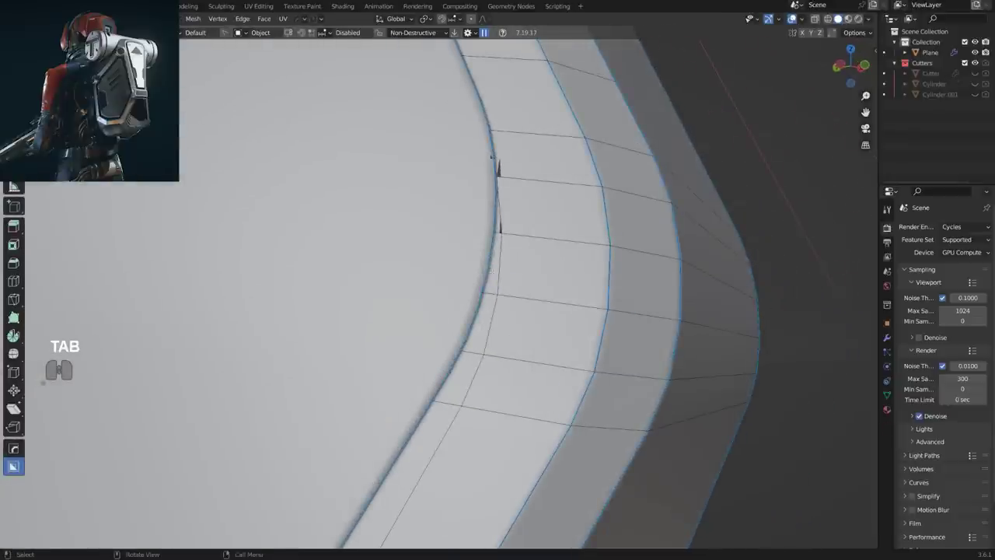
scroll(476, 326, "up", 6)
middle_click_drag(505, 211, 483, 290, "shift")
scroll(476, 327, "down", 7)
scroll(483, 290, "up", 5)
Merge the closely spaced vertices on the sliced panel's inner rim at the bend onto the last selected vertex.
key("Tab")
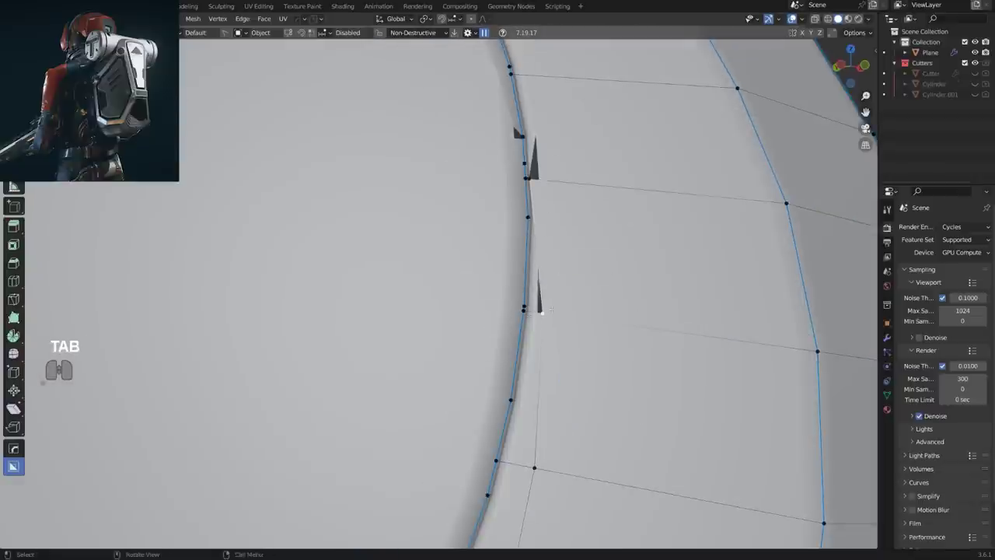
key("1")
left_click(536, 218)
left_click(531, 180, "shift")
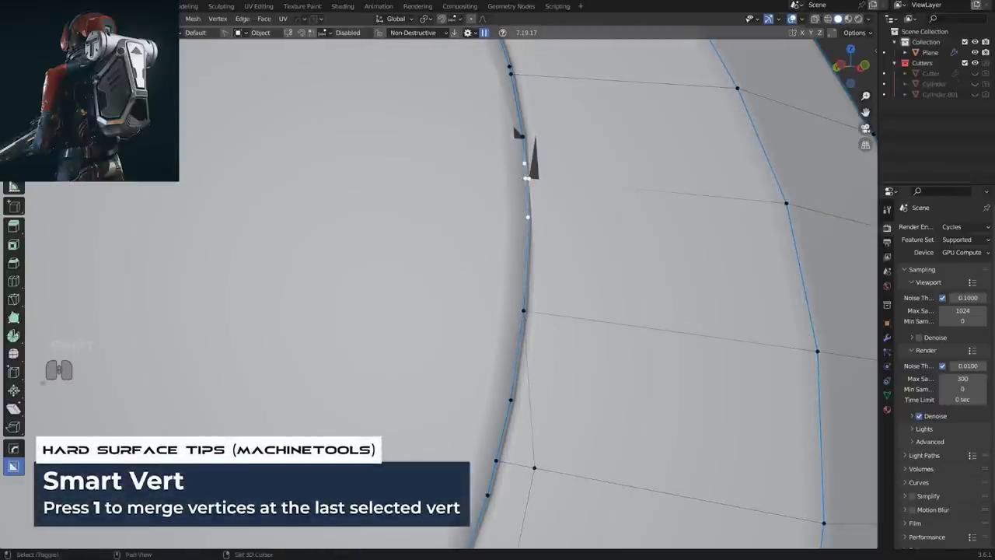
key("1")
middle_click_drag(531, 180, 497, 395, "shift")
left_click(474, 271)
left_click(479, 286, "shift")
key("1")
key("Tab")
left_click_drag(402, 277, 409, 285)
key("Tab")
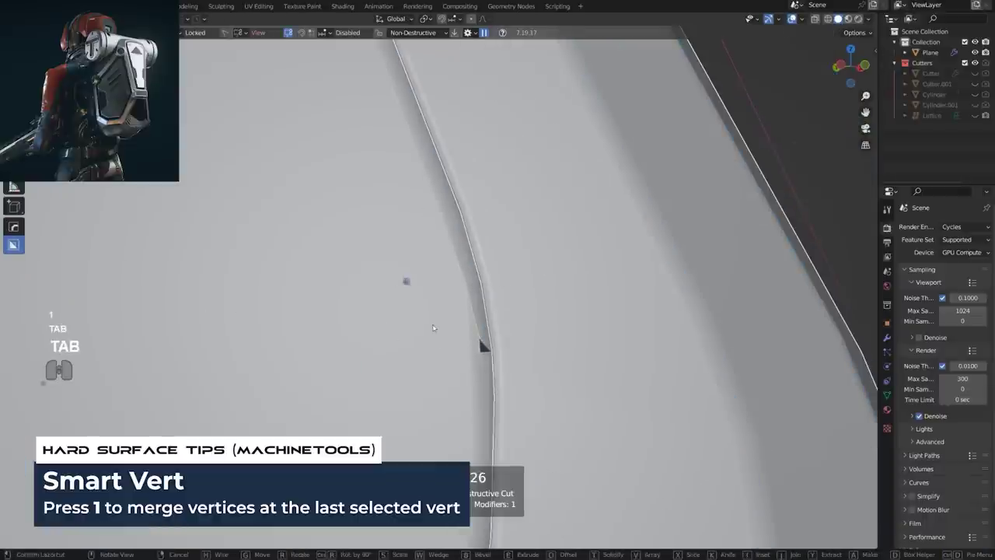
right_click(436, 340)
Try merging two more neighbouring vertices on the sliced panel's rim at the bend, and undo the merge.
key("Tab")
left_click(483, 346)
left_click(487, 375, "shift")
key("1")
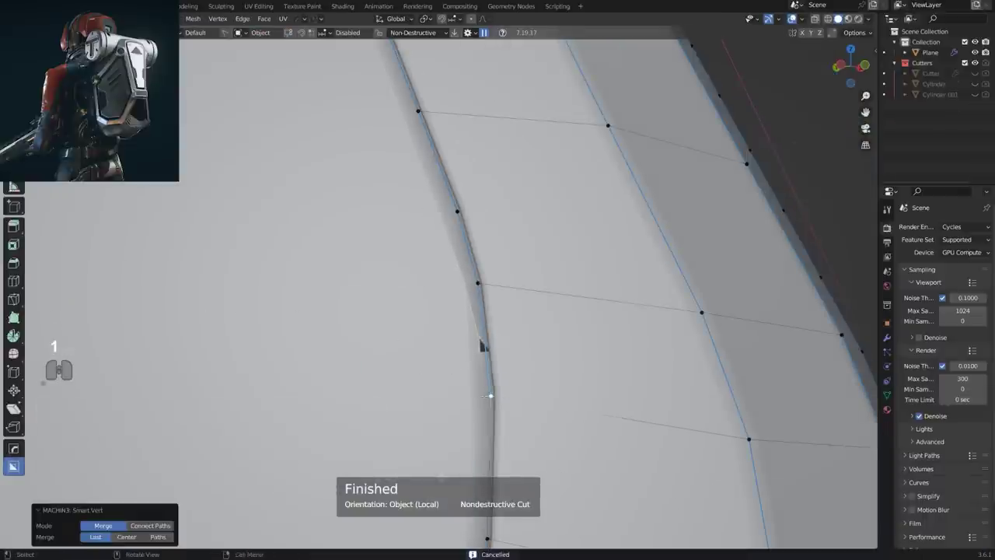
scroll(481, 347, "down", 3)
middle_click_drag(473, 350, 408, 325)
key("ctrl+z")
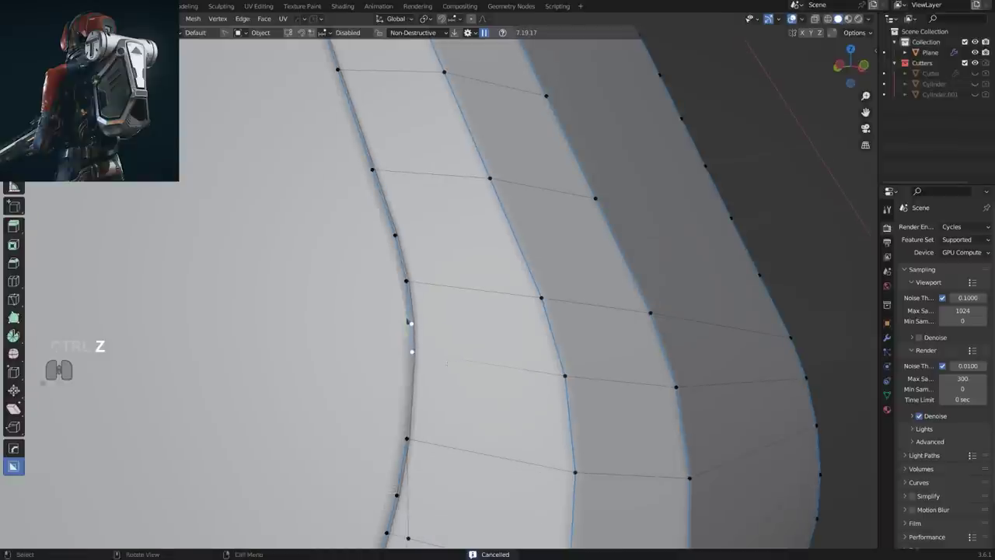
Switch mesh editing from the sliced panel to the main backpack body.
scroll(435, 311, "up", 6)
middle_click_drag(369, 475, 529, 140, "shift")
scroll(512, 171, "down", 10)
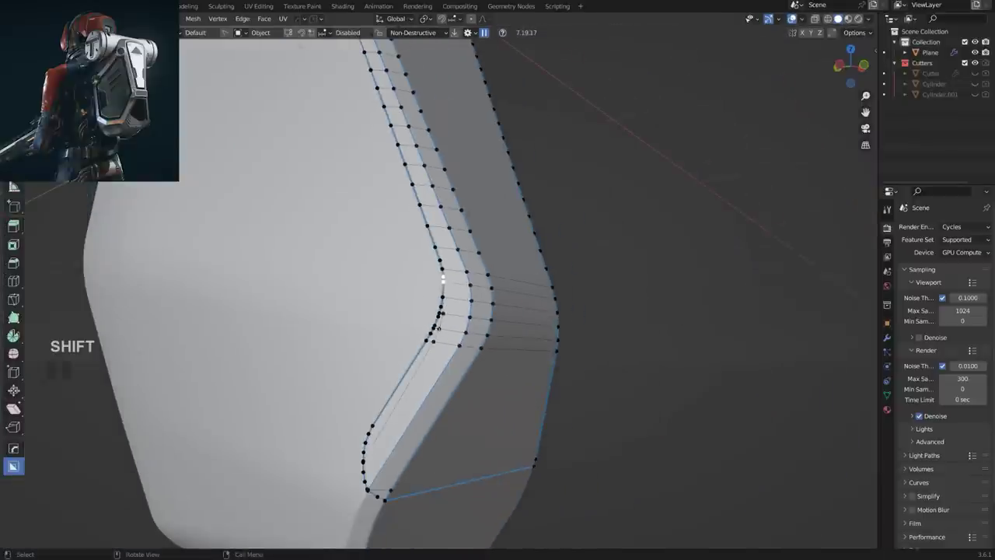
key("KP_5")
key("KP_5")
key("Tab")
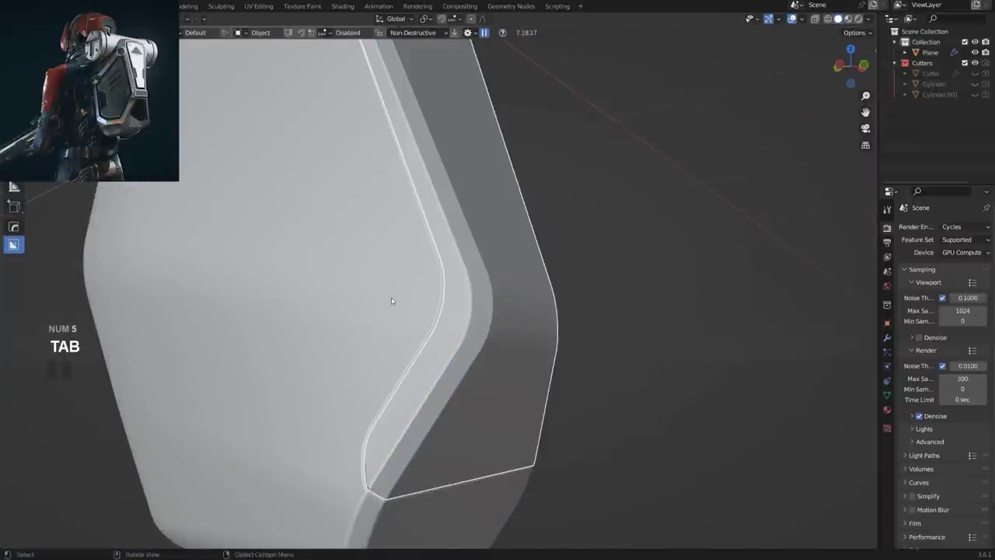
left_click(397, 295)
key("Tab")
Merge the near-duplicate vertex pairs along the main body's cut border near the bend onto the border vertices.
scroll(476, 194, "up", 3)
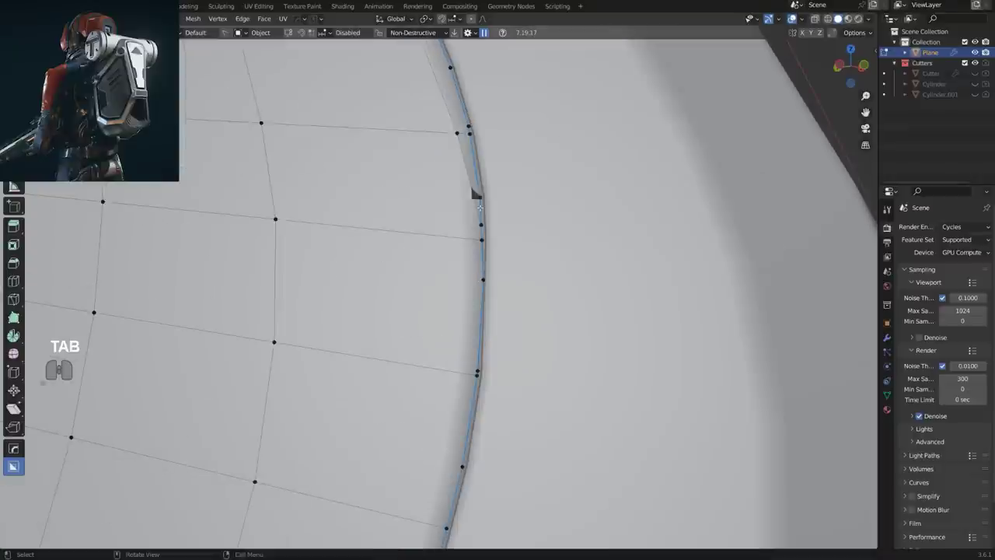
key("1")
left_click(469, 127)
left_click(470, 133, "shift")
key("1")
middle_click_drag(419, 133, 396, 238, "shift")
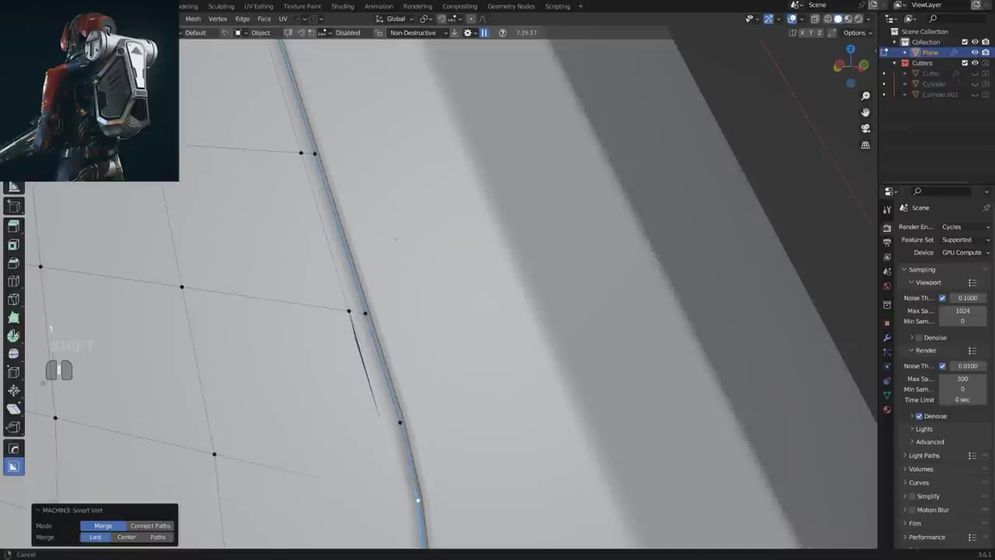
left_click(348, 310)
left_click(365, 313, "shift")
key("1")
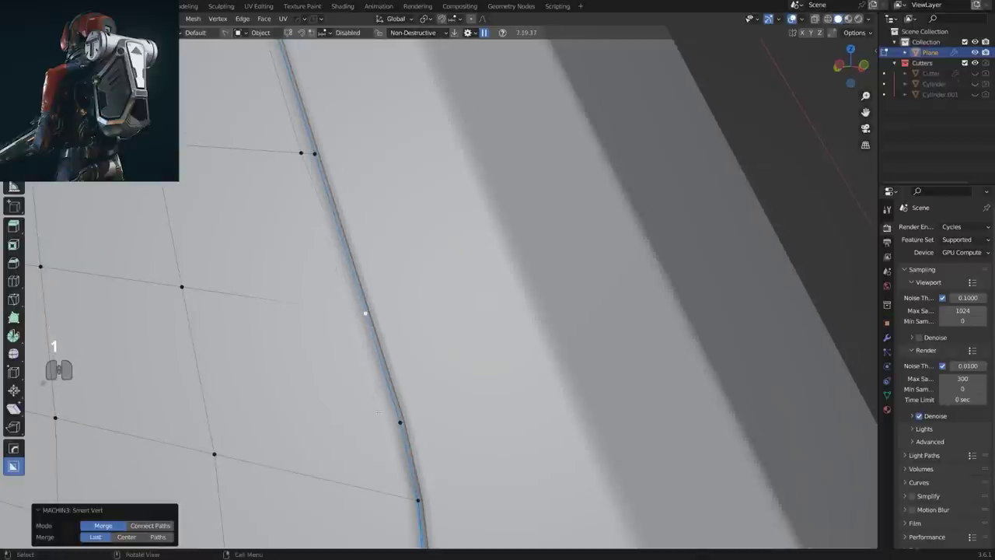
left_click(320, 157, "shift")
key("1")
Try dissolving the thin edge loop beside the main body's cut border, and undo it.
scroll(323, 160, "down", 4)
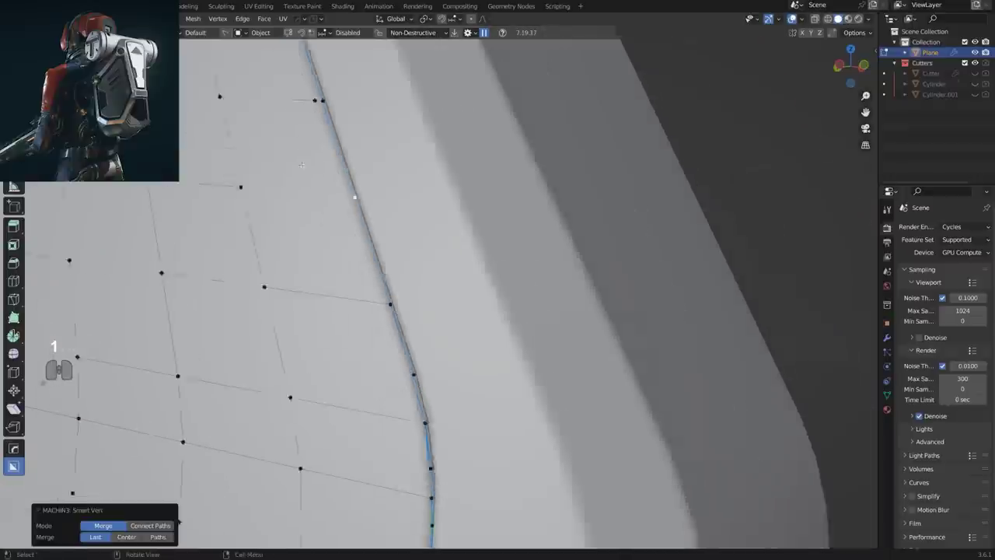
middle_click_drag(342, 187, 362, 267, "shift")
scroll(373, 299, "up", 3)
key("Tab")
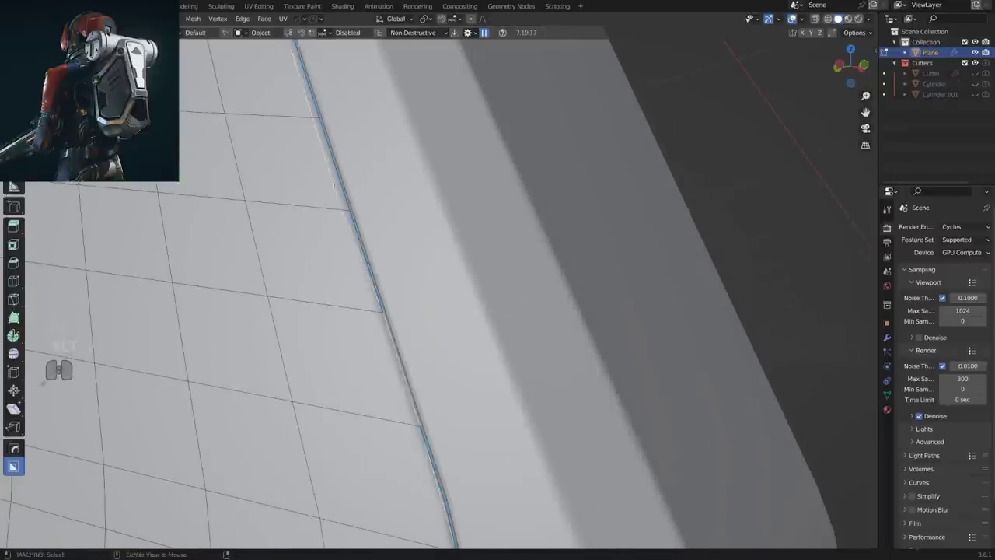
scroll(335, 186, "down", 4)
middle_click_drag(346, 179, 363, 225, "shift")
key("x")
left_click(364, 226)
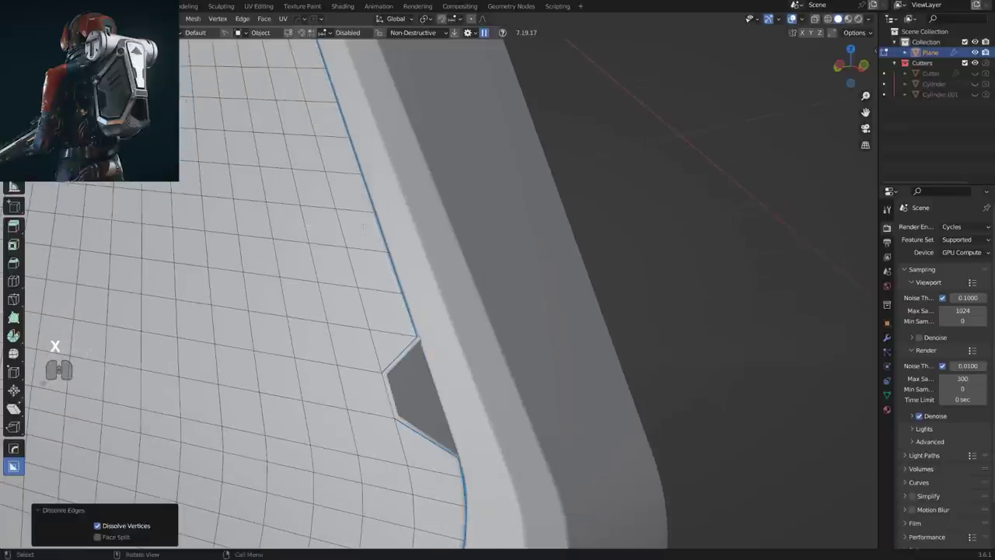
key("ctrl+z")
Select the path of redundant edges running beside the main body's straight cut border and dissolve it.
left_click(415, 363)
middle_click_drag(350, 152, 409, 268, "shift")
left_click(407, 266, "ctrl")
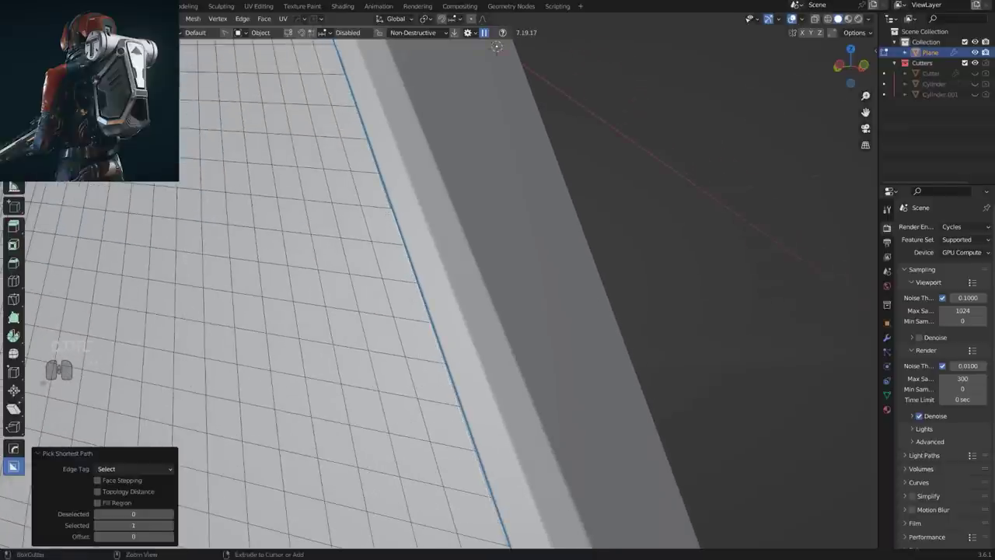
key("x")
left_click(381, 196)
middle_click_drag(381, 196, 372, 255, "shift")
scroll(370, 258, "up", 5)
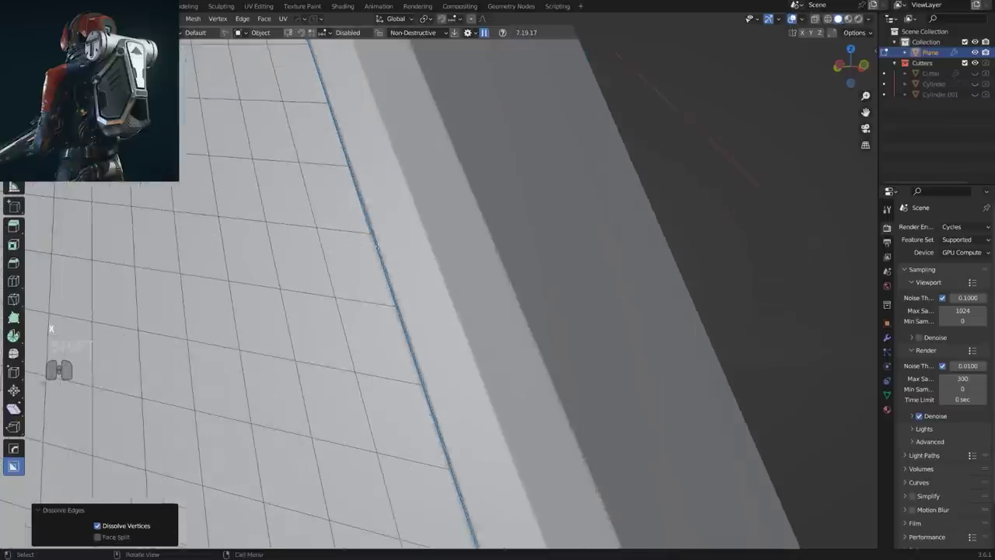
Dissolve the remaining redundant edges beside the main body's straight cut border and check the result outside mesh editing.
left_click(369, 266)
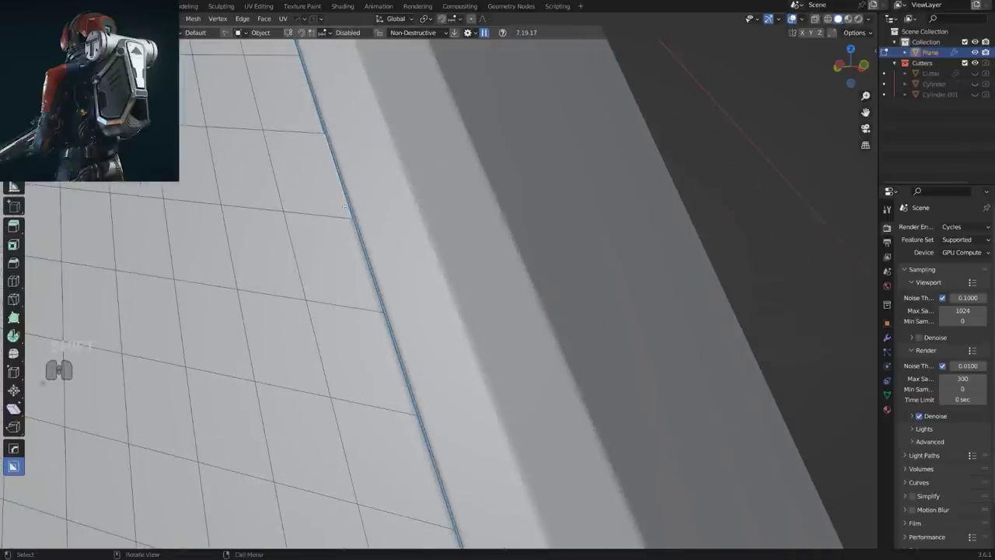
middle_click_drag(346, 207, 388, 247, "shift")
key("x")
left_click(382, 233)
key("Tab")
left_click(388, 202)
scroll(388, 210, "down", 5)
scroll(396, 202, "up", 3)
key("Tab")
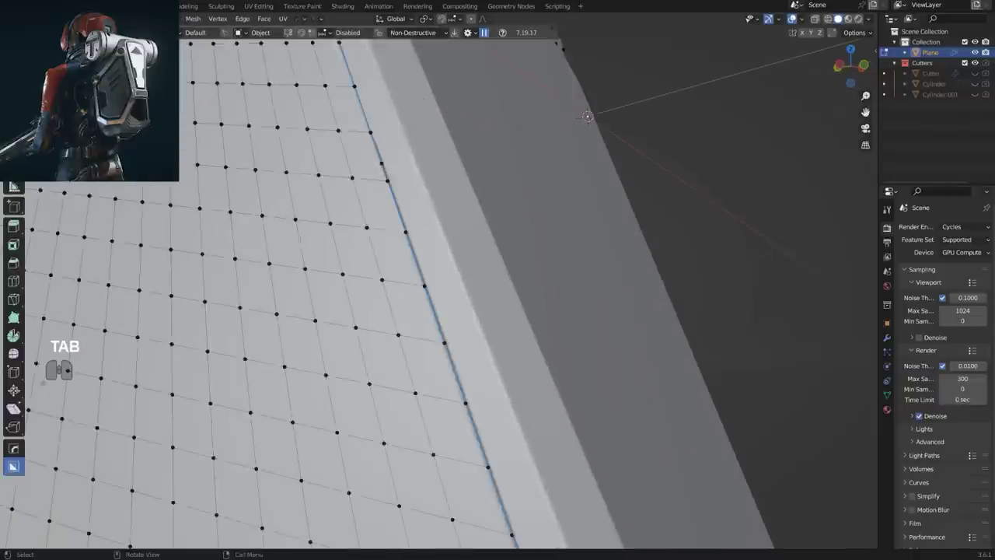
Merge the near-duplicate vertices along the straight part of the main body's cut border.
scroll(373, 160, "up", 4)
key("Tab")
key("Tab")
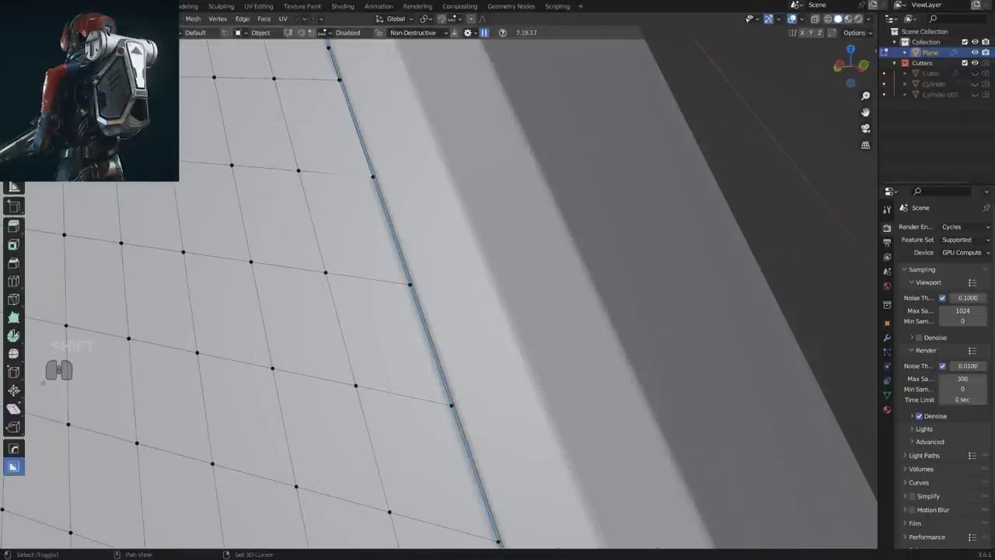
left_click(373, 177, "shift")
key("1")
middle_click_drag(372, 174, 438, 368, "shift")
left_click(388, 228, "shift")
left_click(400, 262, "shift")
key("1")
Pull the overlapping vertex away from the main body's cut border and merge it onto the border vertex beneath it.
key("Tab")
scroll(390, 227, "up", 2)
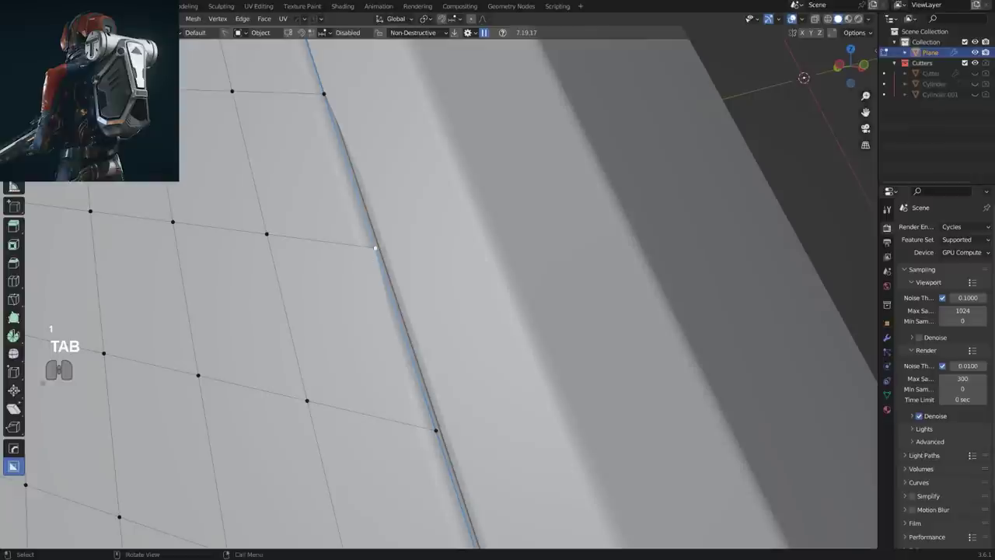
key("g")
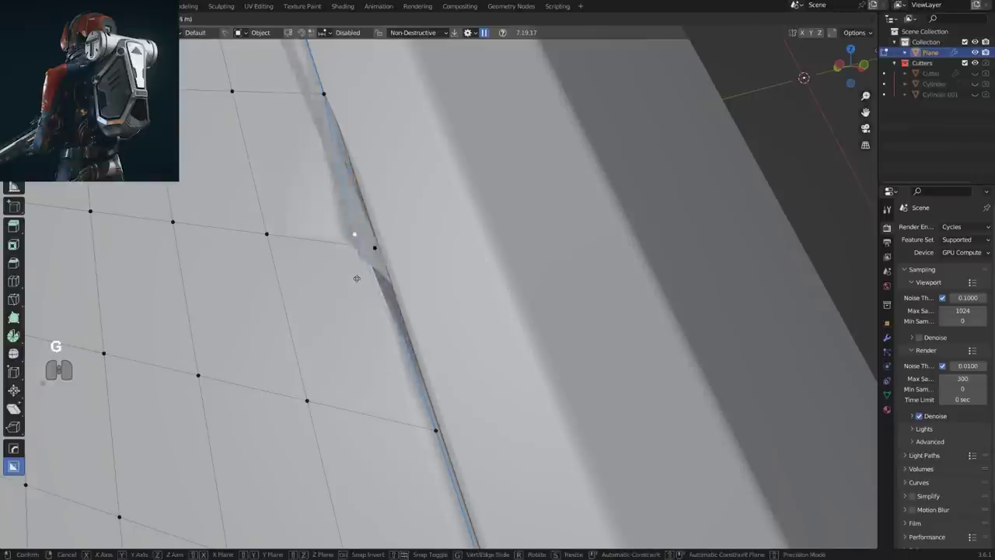
left_click(355, 251)
left_click(384, 259, "shift")
key("1")
scroll(395, 263, "down", 2)
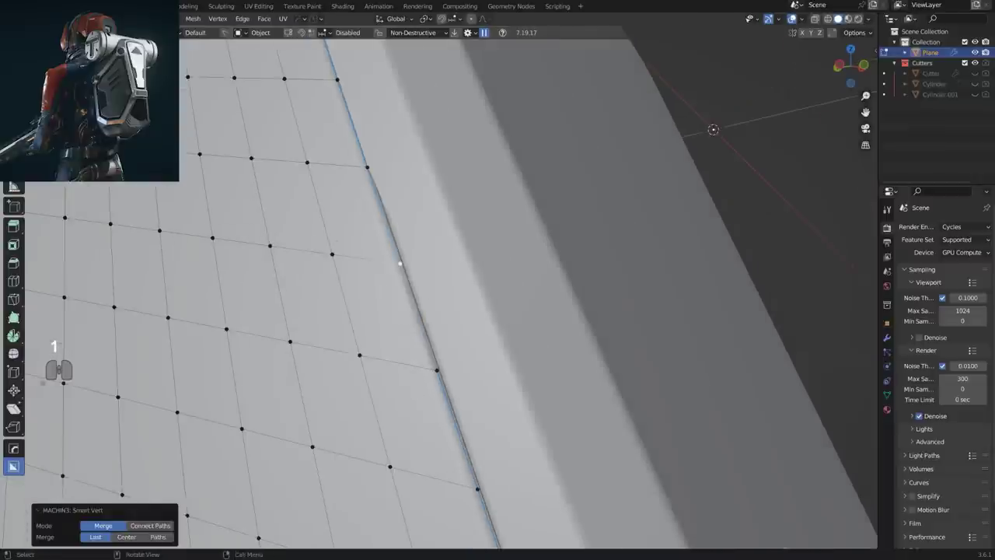
Leave mesh editing and apply HardOps Sharpen to the main body with its boolean modifiers applied.
key("Tab")
key("q")
left_click(410, 243, "ctrl")
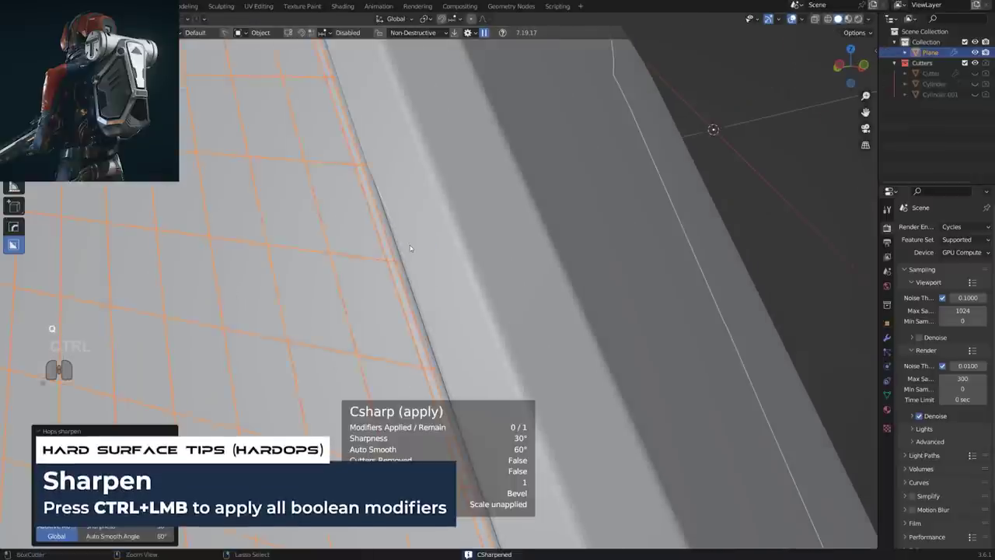
scroll(416, 247, "down", 6)
middle_click_drag(478, 284, 455, 129, "shift")
scroll(488, 241, "down", 3)
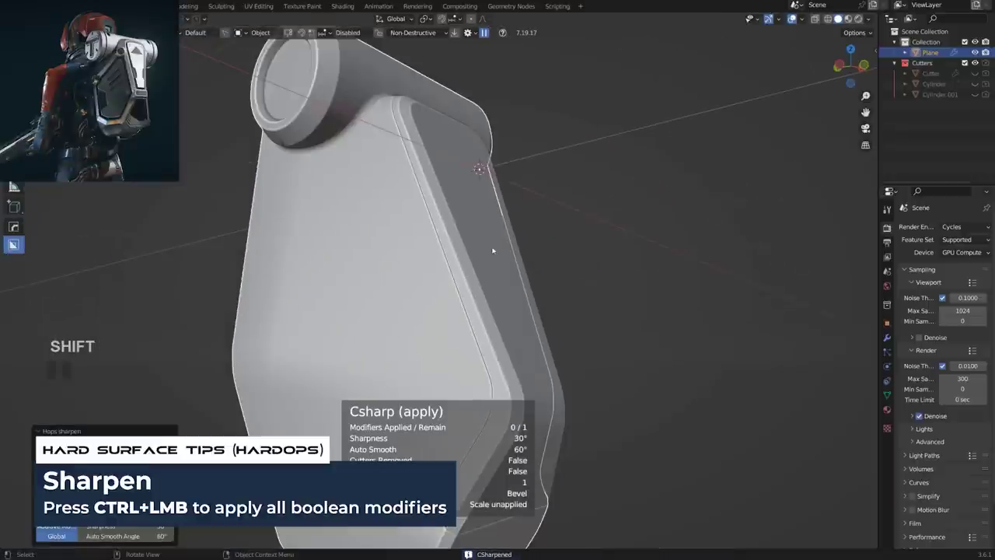
Symmetrize the backpack's cleaned main body and outer panel meshes across the X axis with MESHmachine.
middle_click_drag(492, 251, 377, 235)
key("Tab")
key("alt+x")
key("Tab")
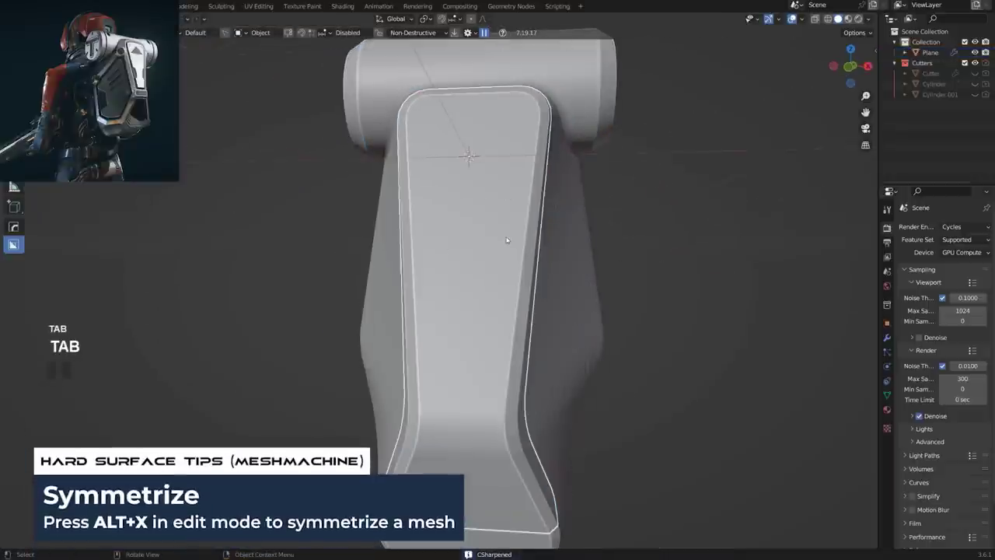
mouse_move(549, 272)
middle_mouse_down()
mouse_move(465, 251)
mouse_move(433, 269)
mouse_move(536, 284)
middle_mouse_up()
key("Tab")
key("alt+x")
key("Tab")
Dissolve the stray vertex on the bevel edge near the outer panel's lower corner.
middle_click_drag(553, 179, 644, 217)
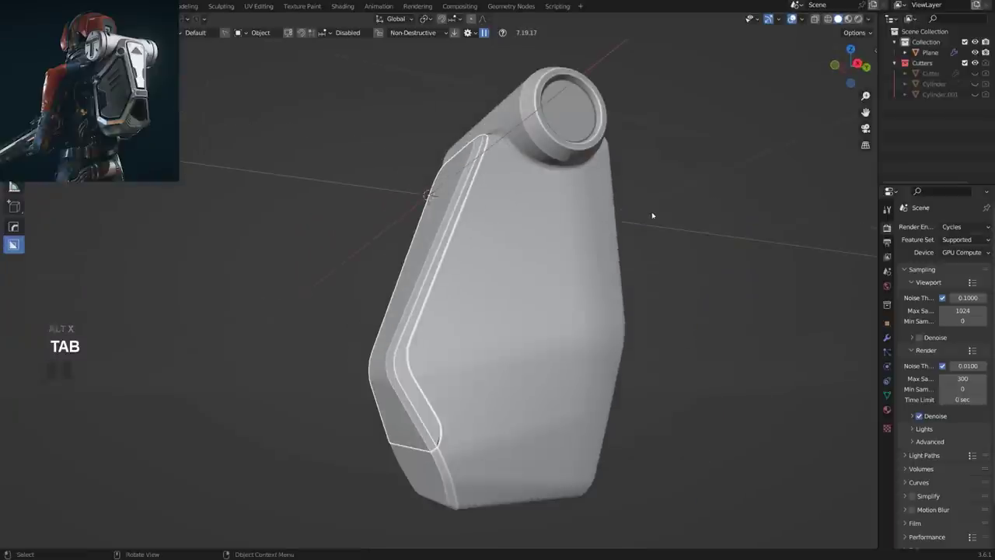
middle_click_drag(576, 242, 468, 315)
middle_click_drag(467, 322, 471, 259, "shift")
scroll(458, 264, "up", 3)
middle_click_drag(388, 272, 578, 276)
scroll(578, 276, "up", 3)
middle_click_drag(466, 373, 443, 388)
scroll(381, 435, "up", 2)
middle_click_drag(369, 459, 407, 351, "shift")
key("Tab")
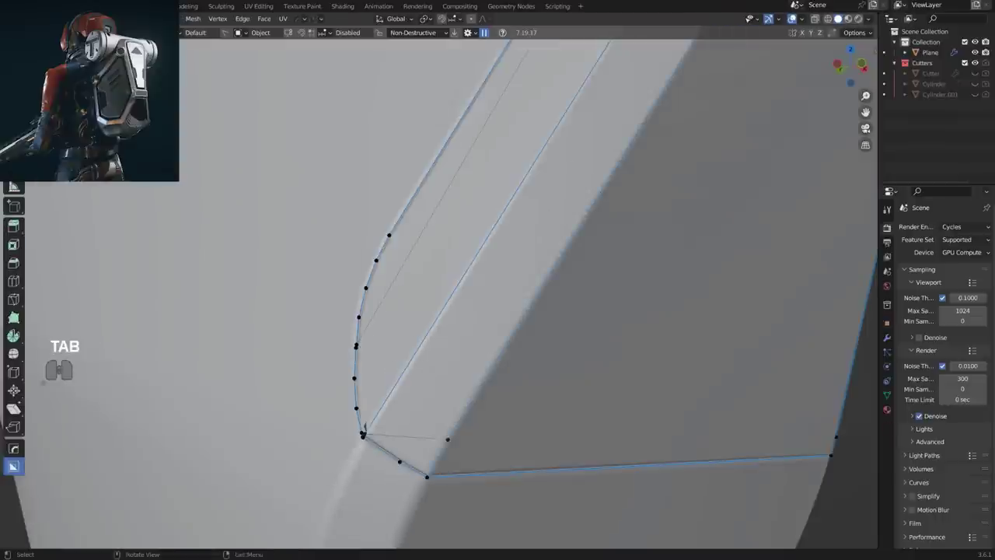
middle_click_drag(366, 399, 406, 305, "shift")
scroll(406, 305, "up", 3)
middle_click_drag(377, 357, 346, 361)
left_click(545, 376)
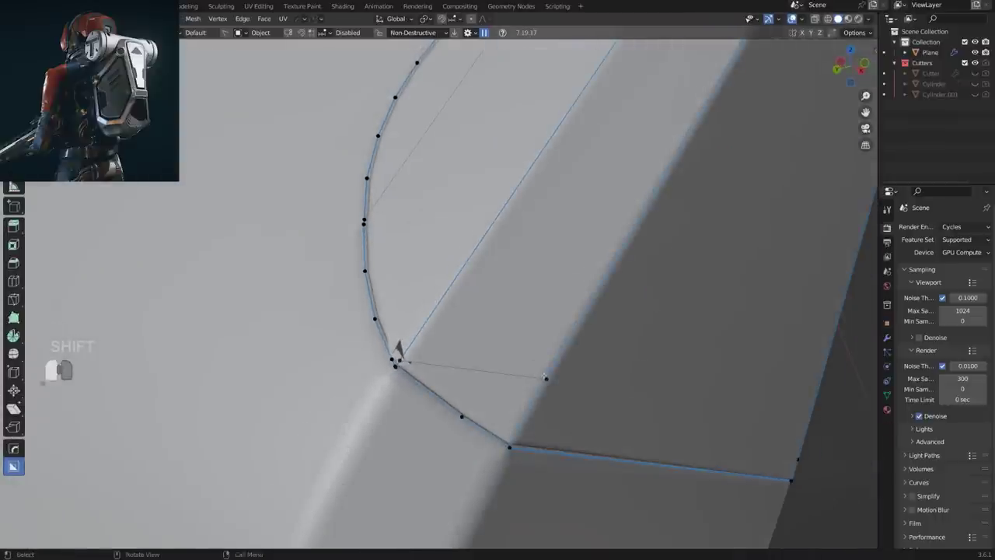
key("x")
left_click(400, 358)
middle_click_drag(432, 348, 471, 350)
Merge the near-duplicate vertices where the outer panel's bevel meets its lower corner onto the last selected one.
key("Tab")
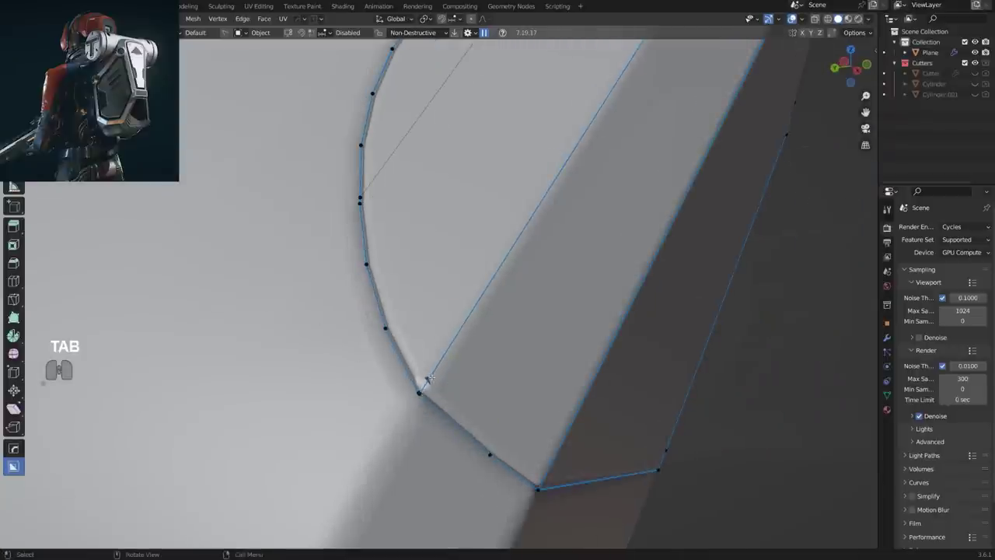
scroll(428, 381, "up", 2)
left_click(411, 466)
key("1")
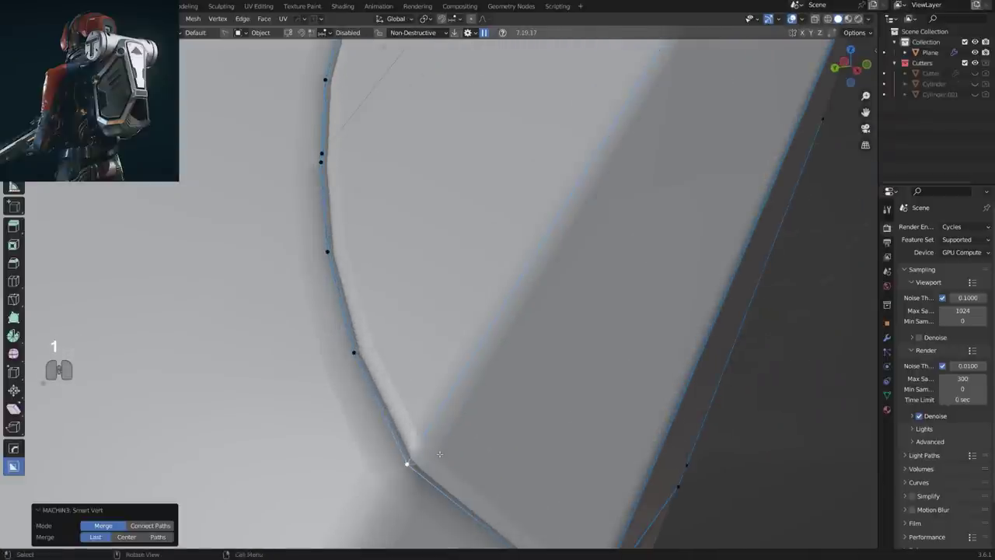
Merge the near-duplicate vertex pairs along the curved lower outline of the outer panel.
scroll(419, 264, "down", 3)
middle_click_drag(411, 255, 440, 269)
left_click(376, 203)
left_click(378, 217, "shift")
key("1")
key("Tab")
scroll(413, 185, "down", 3)
scroll(440, 241, "up", 1)
left_click(383, 251)
key("Tab")
scroll(365, 223, "up", 3)
left_click(363, 204, "shift")
key("1")
key("Tab")
Symmetrize the outer panel across X from the negative to the positive side and leave mesh editing.
scroll(411, 265, "down", 7)
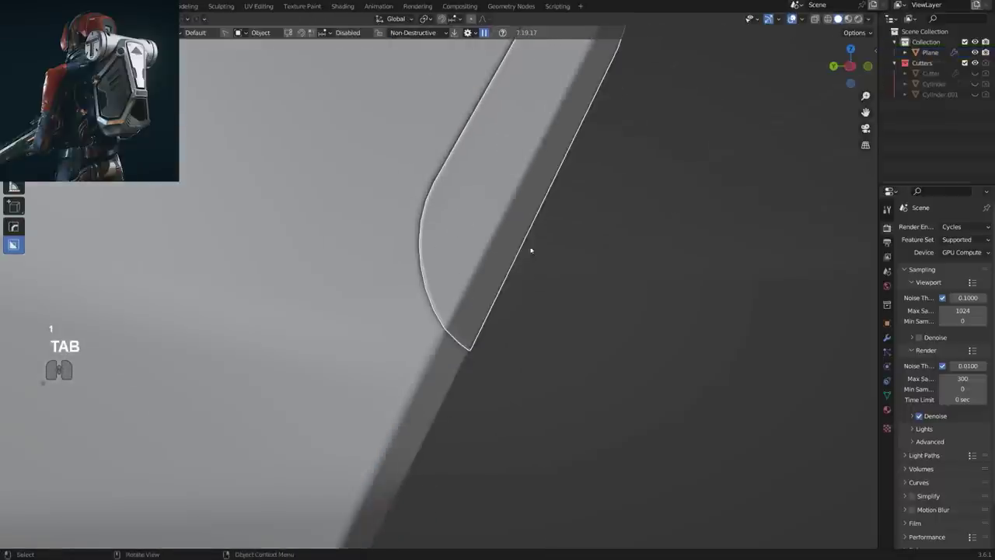
scroll(531, 251, "down", 3)
middle_click_drag(531, 250, 466, 249)
key("Tab")
scroll(420, 270, "down", 2)
middle_click_drag(417, 273, 417, 229)
key("alt+x")
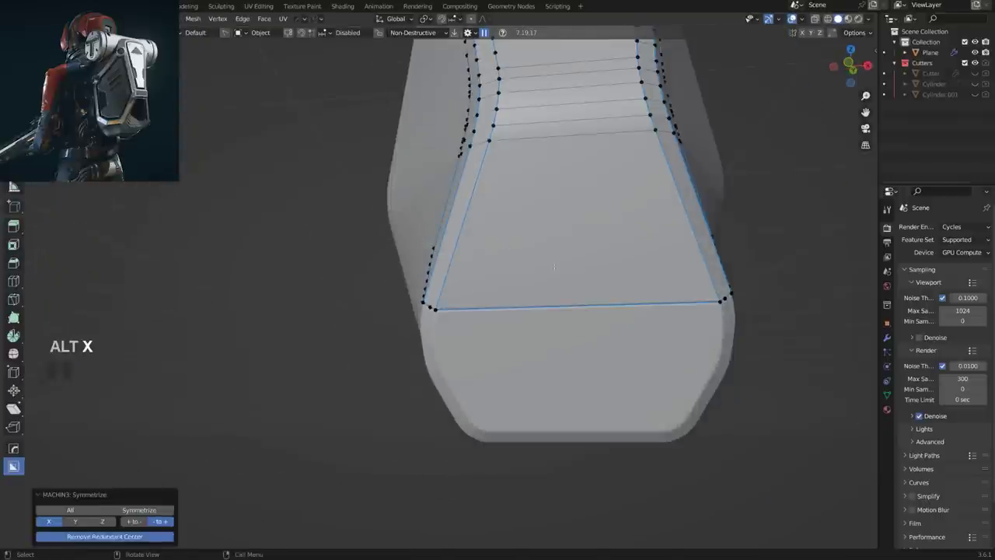
scroll(564, 160, "down", 3)
key("Tab")
Inspect the seam between the outer panel and the main body along the other side for shading artefacts.
middle_click_drag(564, 161, 544, 222, "shift")
middle_click_drag(544, 222, 415, 286)
middle_click_drag(415, 286, 520, 282)
scroll(389, 283, "down", 2)
left_click(659, 241)
scroll(429, 292, "down", 1)
scroll(521, 282, "up", 3)
middle_click_drag(405, 222, 446, 415, "shift")
scroll(456, 329, "up", 2)
scroll(443, 373, "up", 2)
scroll(445, 239, "up", 3)
middle_click_drag(445, 311, 484, 306, "shift")
scroll(459, 303, "up", 2)
scroll(486, 308, "down", 2)
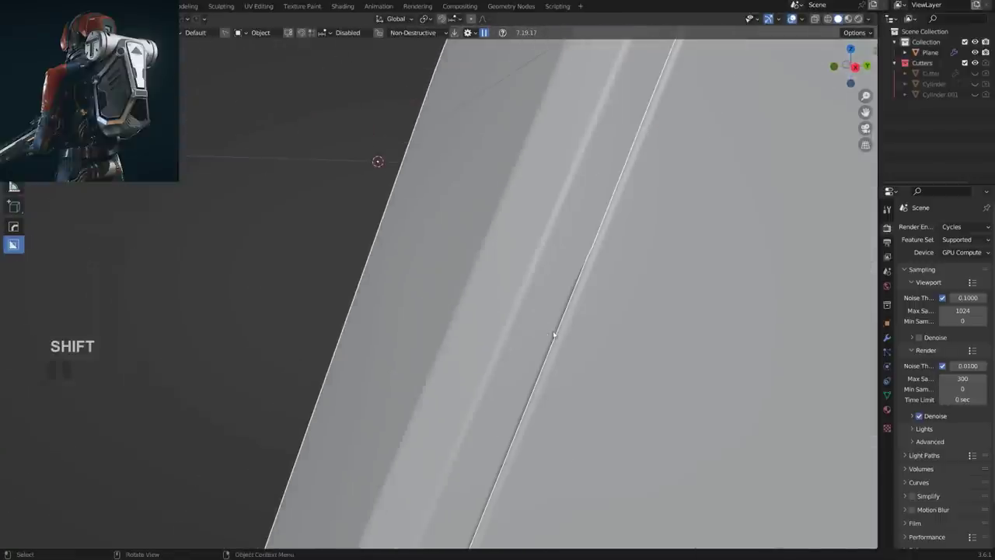
Merge the near-duplicate vertex pairs along the outer panel's straight side edge.
scroll(564, 301, "up", 1)
key("Tab")
middle_click_drag(606, 302, 357, 392, "shift")
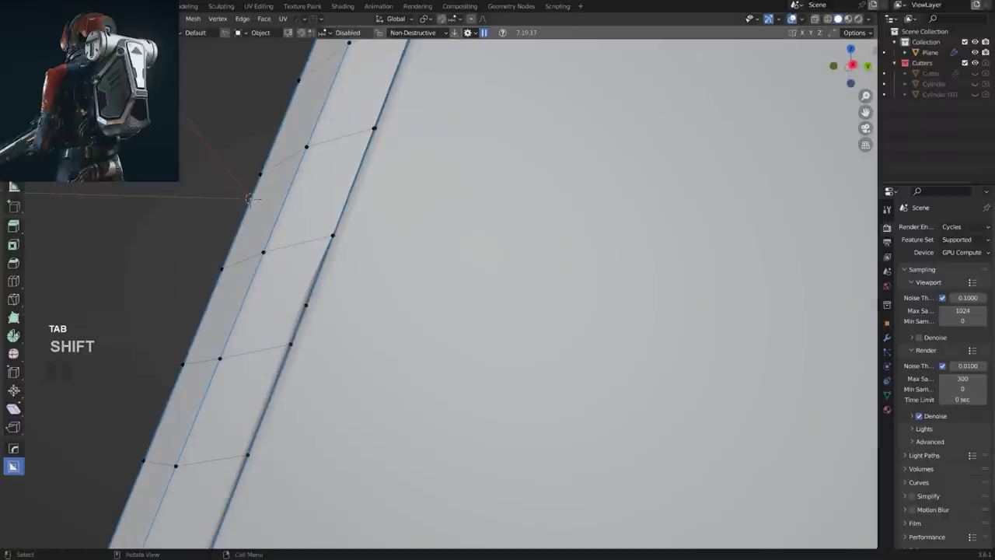
left_click(335, 236, "shift")
key("1")
middle_click_drag(334, 236, 370, 360, "shift")
scroll(371, 359, "up", 4)
left_click(274, 451, "shift")
key("1")
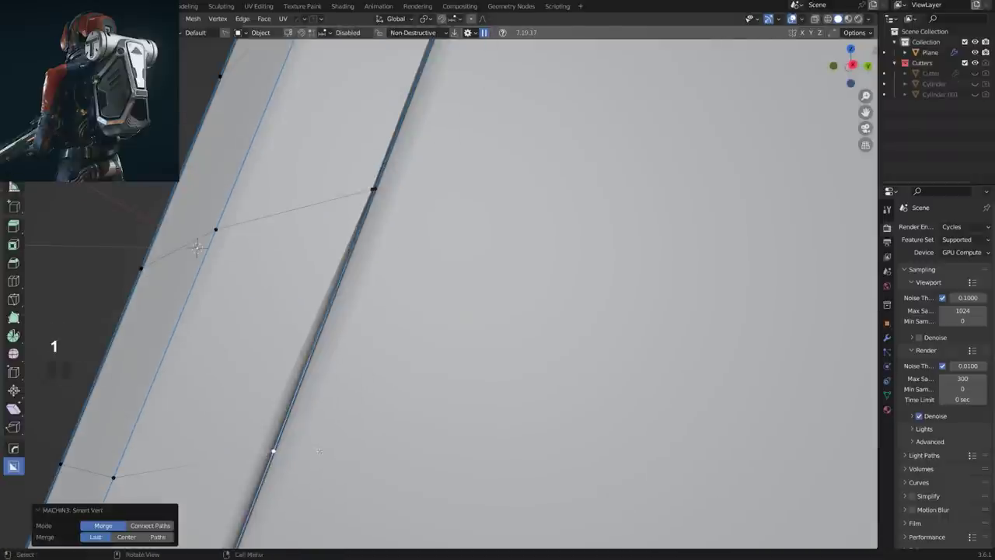
scroll(273, 449, "down", 2)
left_click(396, 227)
left_click(399, 226, "shift")
key("1")
Try selecting the path of redundant edges along the outer panel's straight side border, and undo the selections.
middle_click_drag(399, 227, 435, 497, "shift")
scroll(435, 497, "down", 2)
left_click(491, 275, "ctrl")
scroll(491, 275, "down", 2)
middle_click_drag(491, 275, 517, 314)
key("ctrl+z")
left_click(500, 276, "ctrl")
middle_click_drag(500, 276, 602, 299)
middle_click_drag(418, 359, 434, 258, "shift")
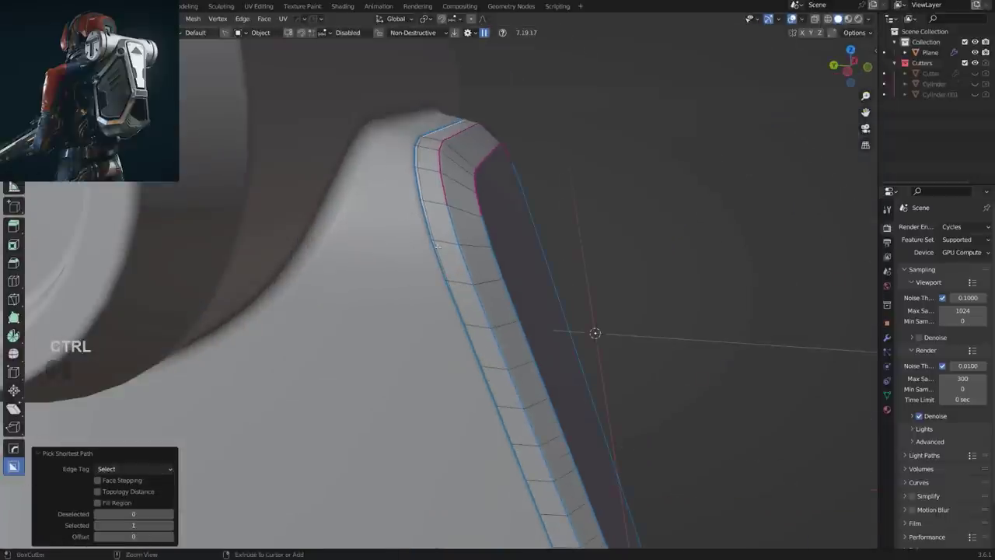
key("ctrl+z")
Select the redundant edges along the outer panel's straight side border and dissolve them.
left_click(441, 263, "ctrl")
middle_click_drag(555, 505, 511, 301, "shift")
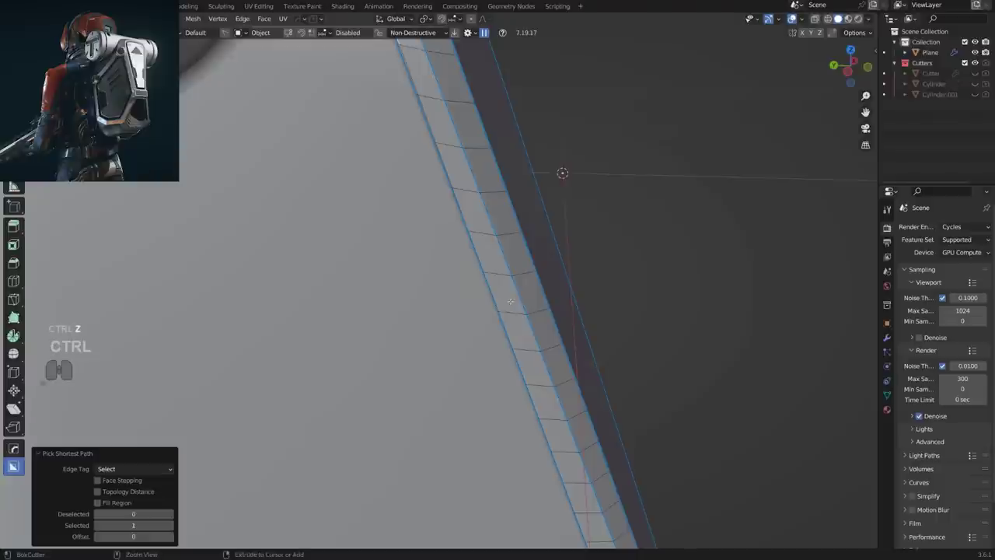
key("x")
left_click(502, 274)
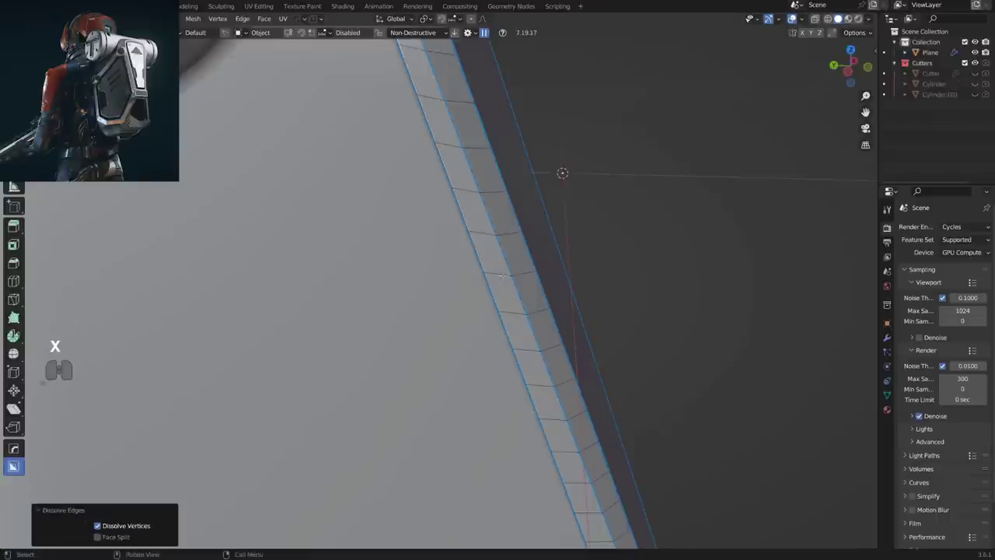
scroll(499, 260, "up", 3)
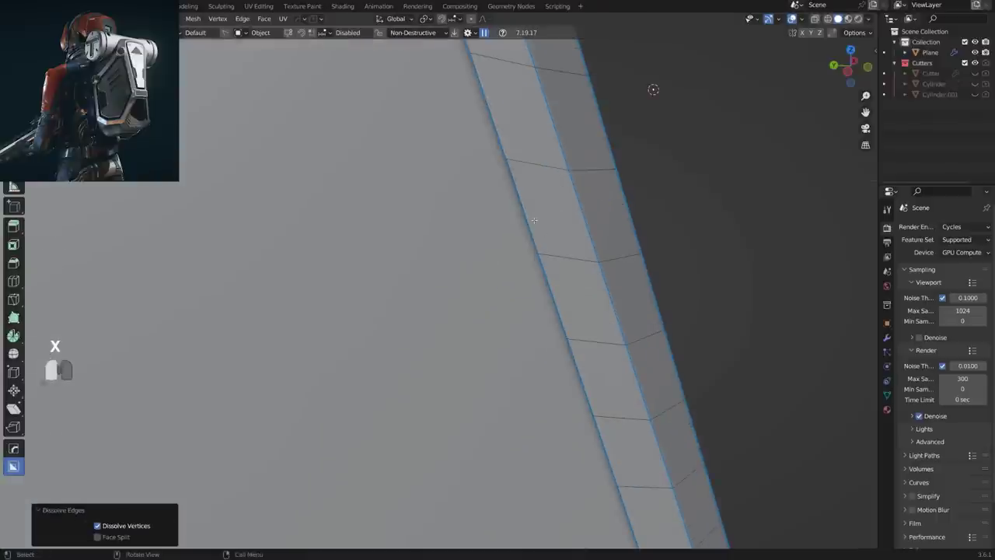
left_click(534, 220)
key("x")
left_click(535, 222)
left_click(556, 290)
Run MACHIN3tools Clean Up on the outer panel's mesh to remove unconnected topology, and review the panel in object mode.
scroll(572, 311, "down", 5)
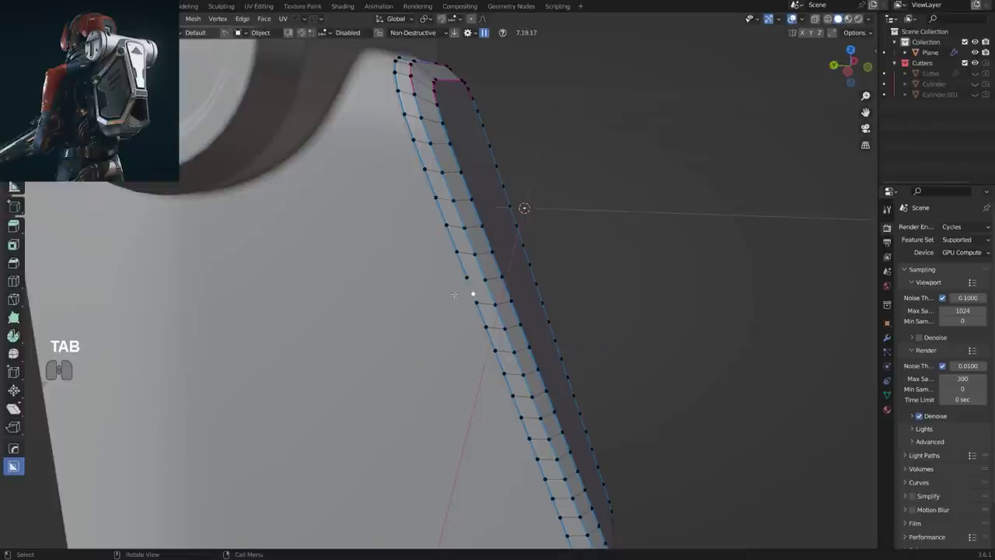
key("Tab")
key("Tab")
key("3")
key("Tab")
scroll(479, 106, "down", 6)
middle_click_drag(513, 217, 334, 231)
middle_click_drag(611, 312, 553, 303)
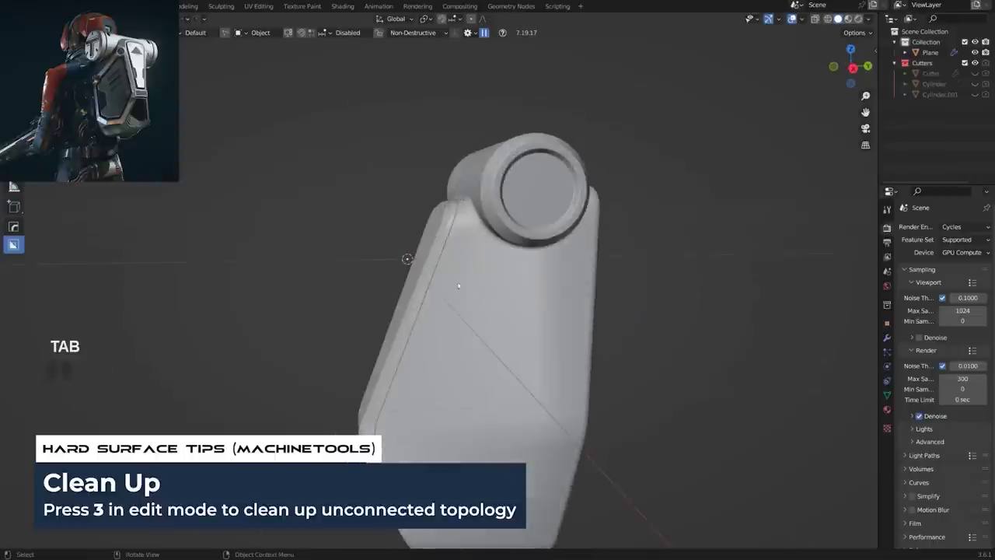
Merge the duplicate vertex pair at the dark shading gap on the outer panel's straight side edge.
scroll(457, 257, "up", 6)
middle_click_drag(451, 223, 445, 257, "shift")
scroll(445, 250, "up", 4)
key("Tab")
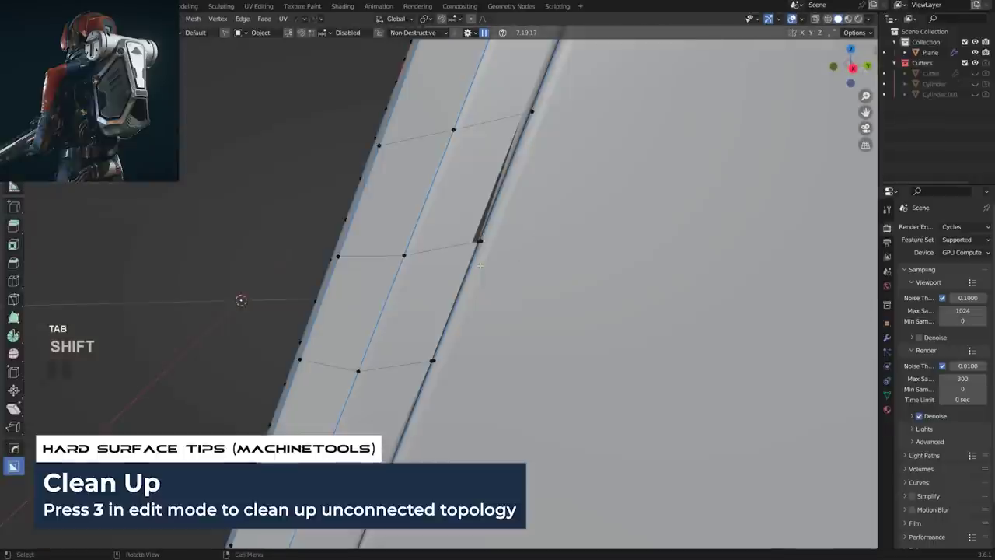
left_click(481, 242, "shift")
key("1")
Test-move the next vertex up the panel's side edge and cancel, and merge the duplicate pair further down the edge.
left_click(532, 118)
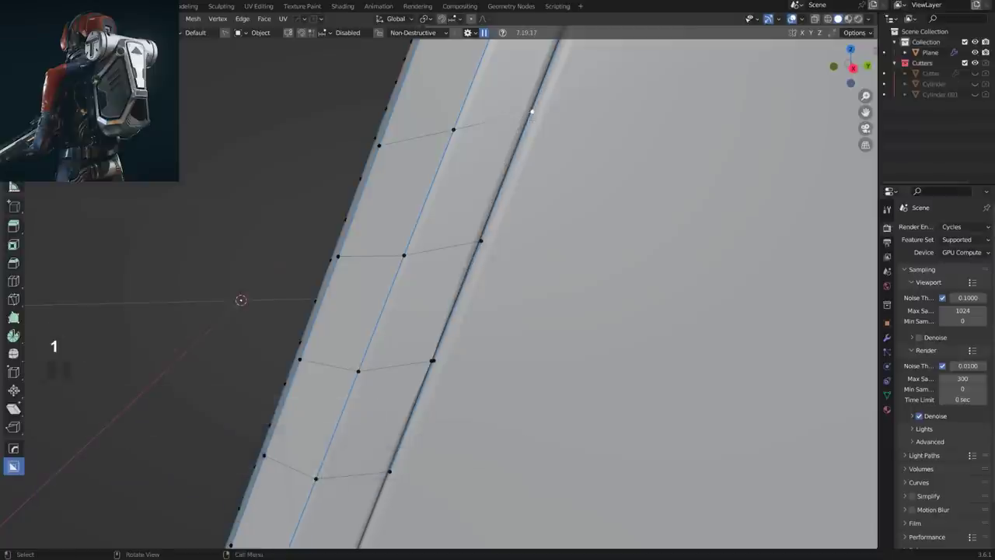
key("g")
right_click(513, 147)
key("Tab")
key("Tab")
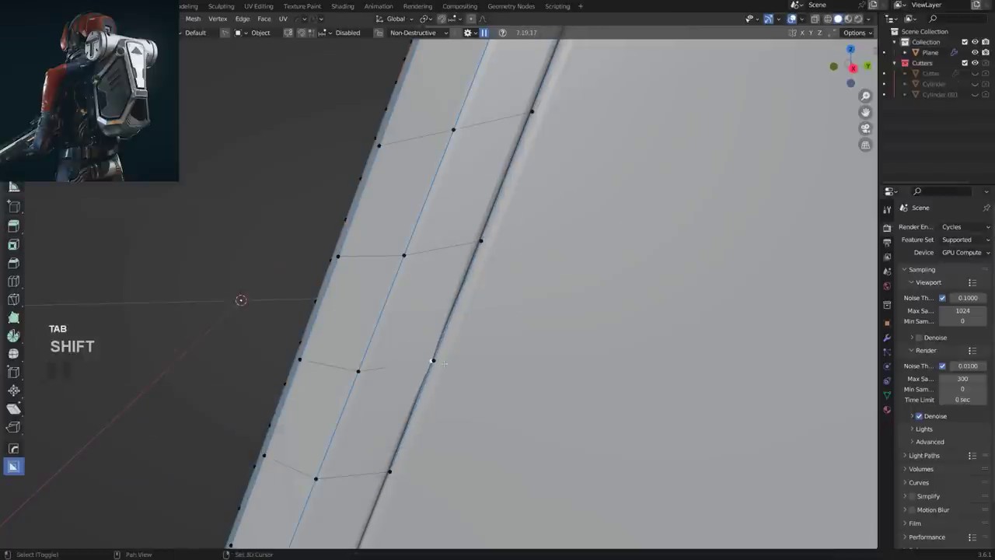
left_click(443, 363, "shift")
key("1")
Leave mesh editing, apply HardOps Sharpen to the outer panel with its boolean modifiers applied, and deselect it.
middle_click_drag(441, 361, 387, 244, "shift")
scroll(453, 221, "down", 3)
key("Tab")
scroll(450, 222, "down", 7)
left_click(468, 256)
key("q")
left_click(466, 254, "ctrl")
left_click(594, 244)
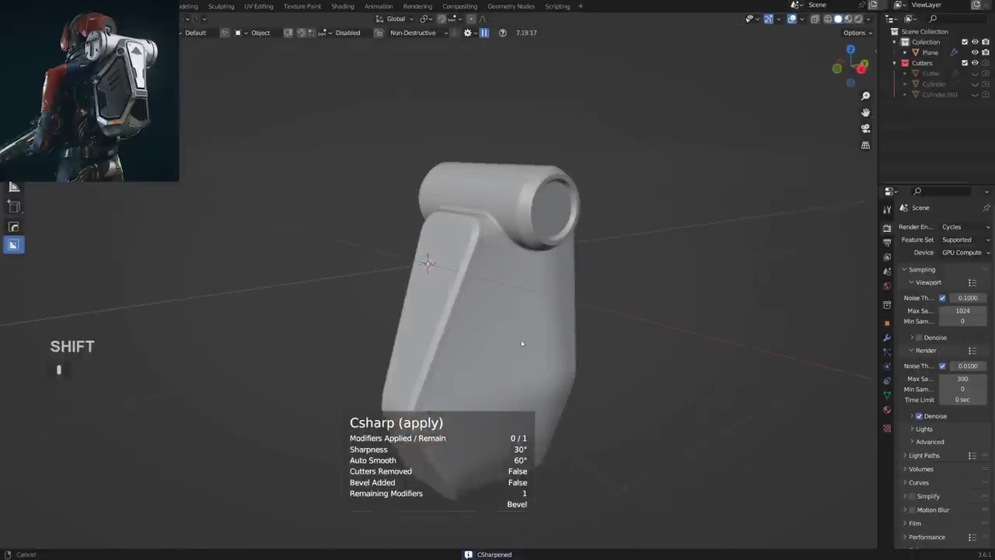
Slice the outer panel from the side view with a BoxCutter n-gon following the front edge, with bevelled corners, extending past the rear.
middle_click_drag(523, 347, 481, 250, "shift")
middle_click_drag(513, 262, 471, 278)
key("grave")
scroll(466, 358, "up", 3)
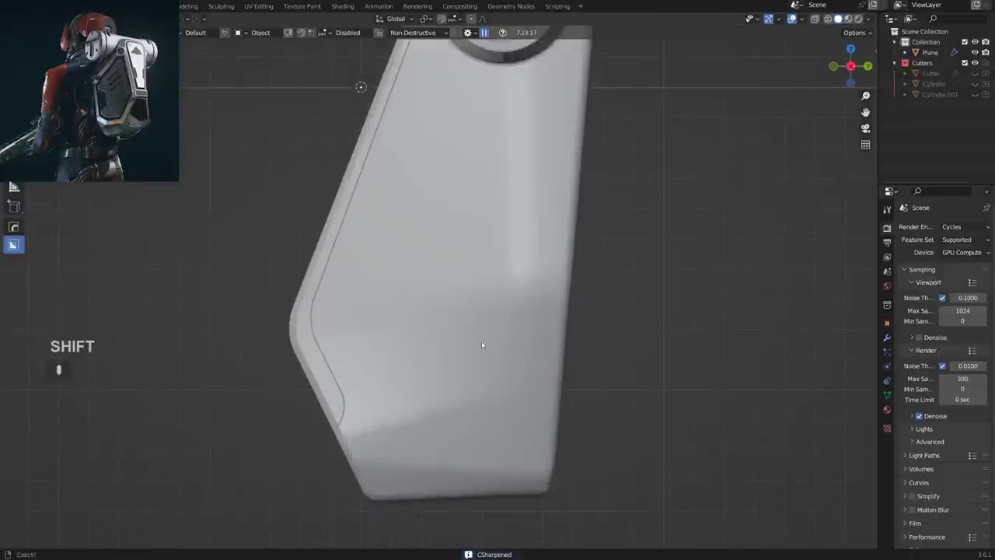
scroll(481, 343, "down", 3)
middle_click_drag(480, 232, 476, 289, "shift")
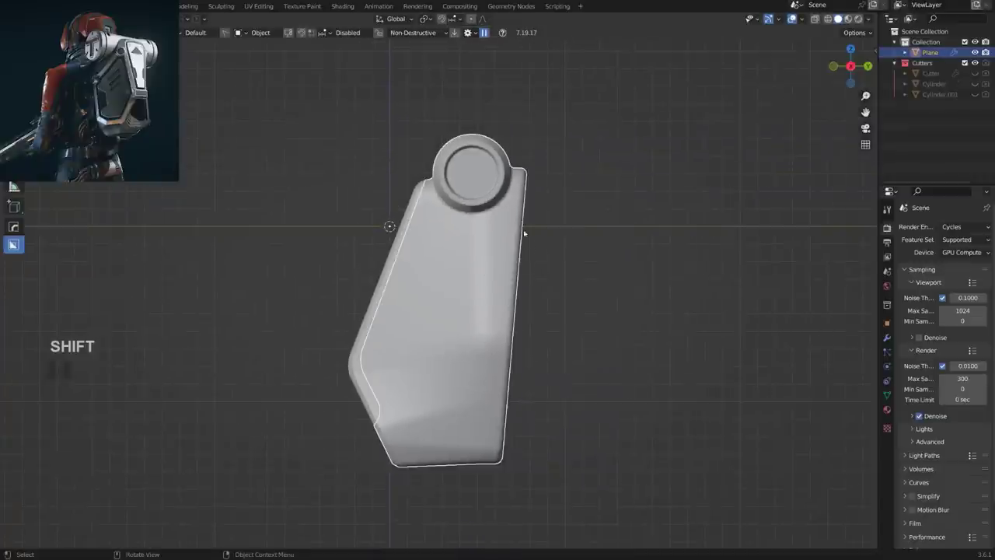
left_click(435, 252)
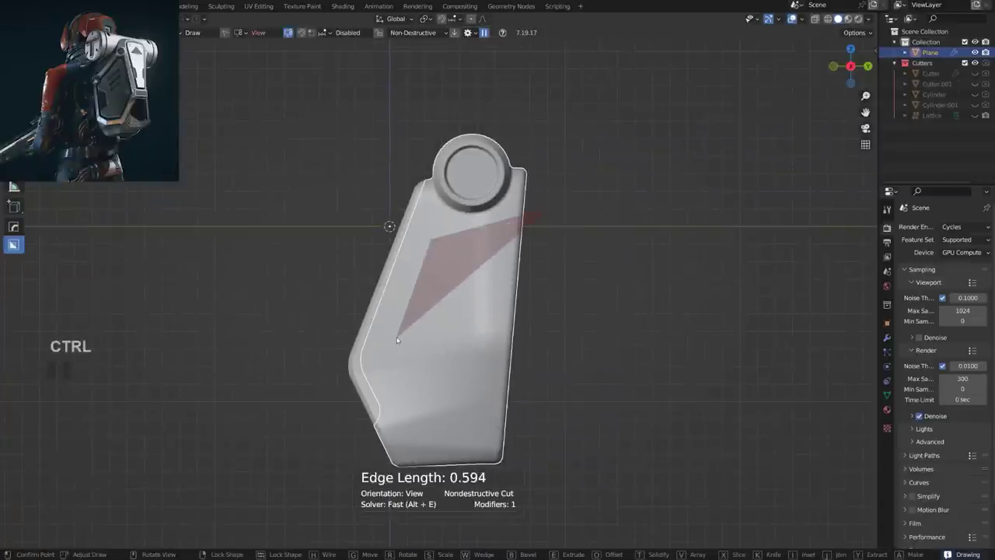
left_click(397, 340)
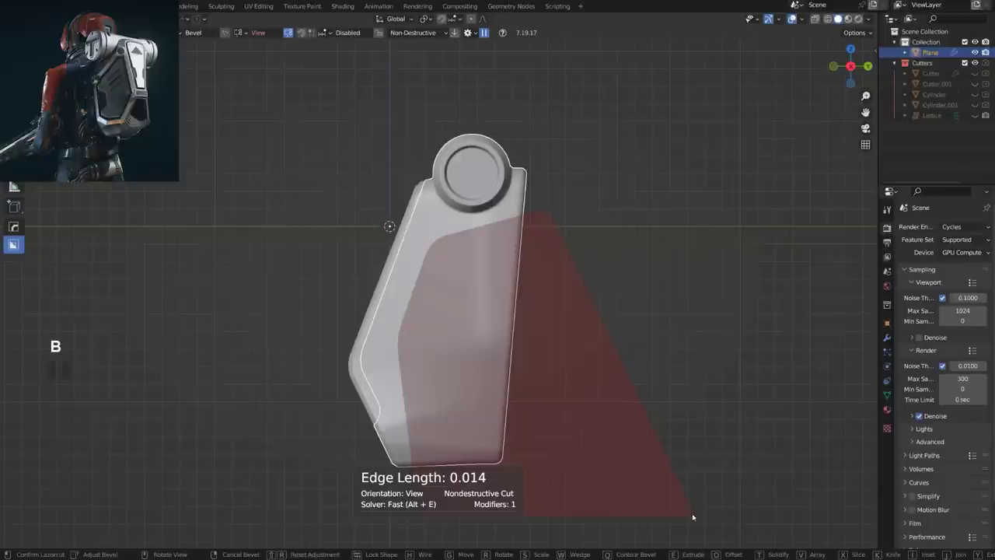
key("x")
key("space")
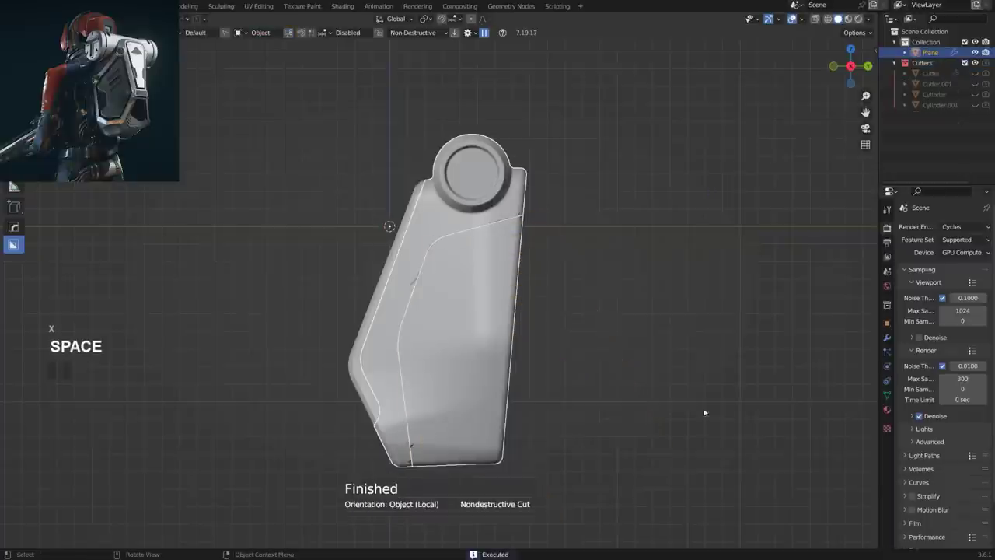
Bring up the new slice cutter with Ever Scroll and nudge it about -0.019 m in Y and 0.018 m in Z.
scroll(457, 301, "up", 2)
left_click(407, 246)
scroll(404, 247, "up", 5)
key("q")
left_click(486, 269)
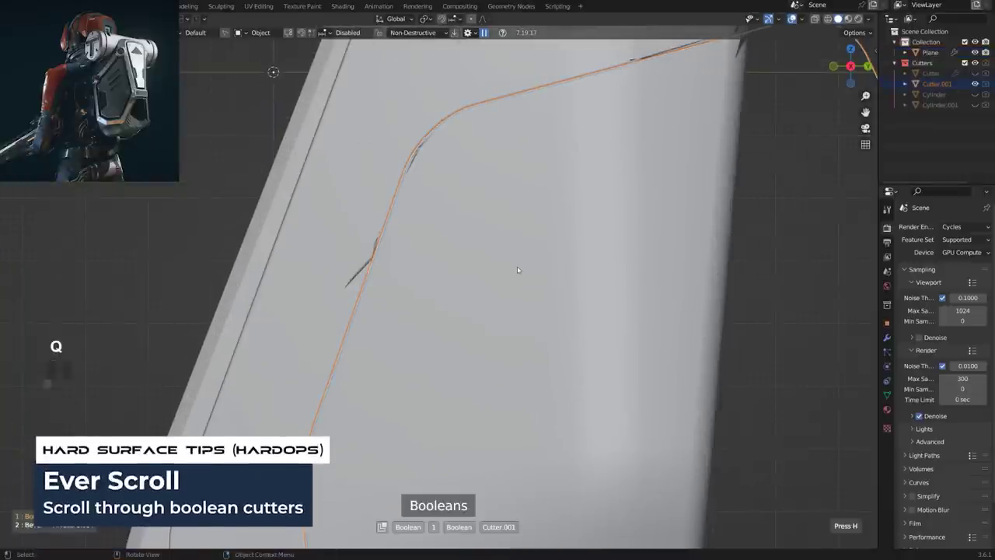
left_click(517, 269)
scroll(516, 270, "down", 5)
scroll(490, 292, "up", 3)
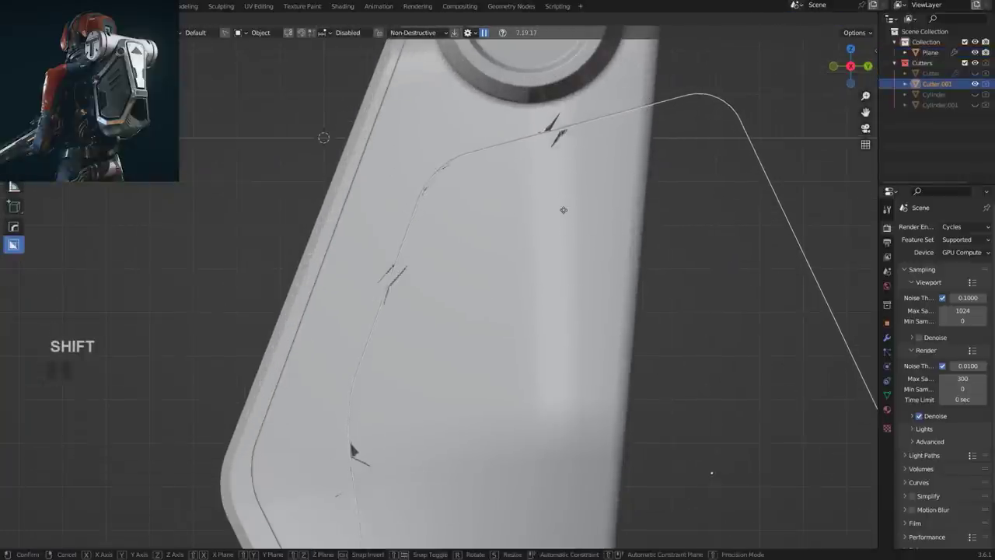
left_click(443, 207)
scroll(466, 249, "down", 6)
middle_click_drag(500, 315, 505, 277, "shift")
scroll(559, 313, "up", 2)
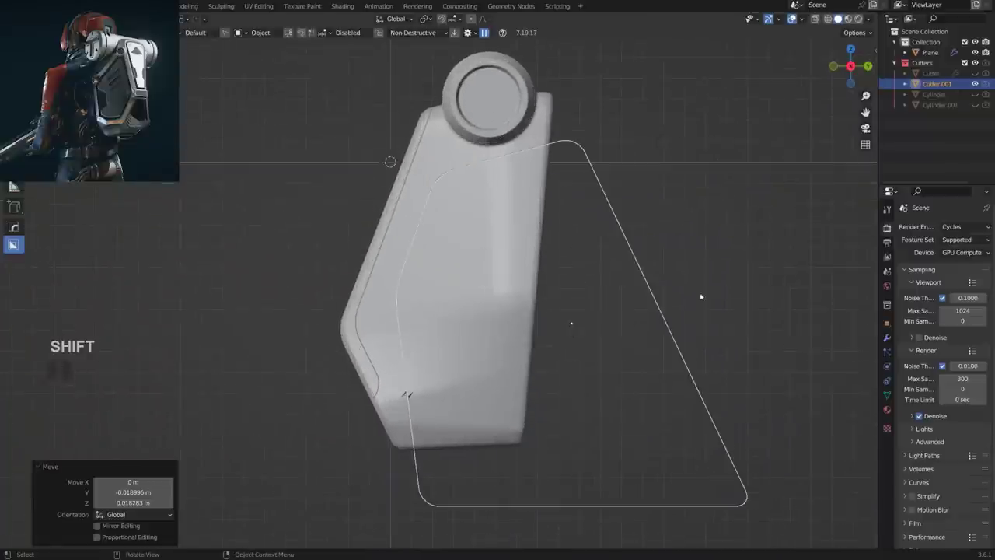
Apply HardOps Sharpen to the rear section of the sliced panel, applying its boolean modifiers.
left_click(496, 303)
scroll(493, 311, "up", 2)
key("q")
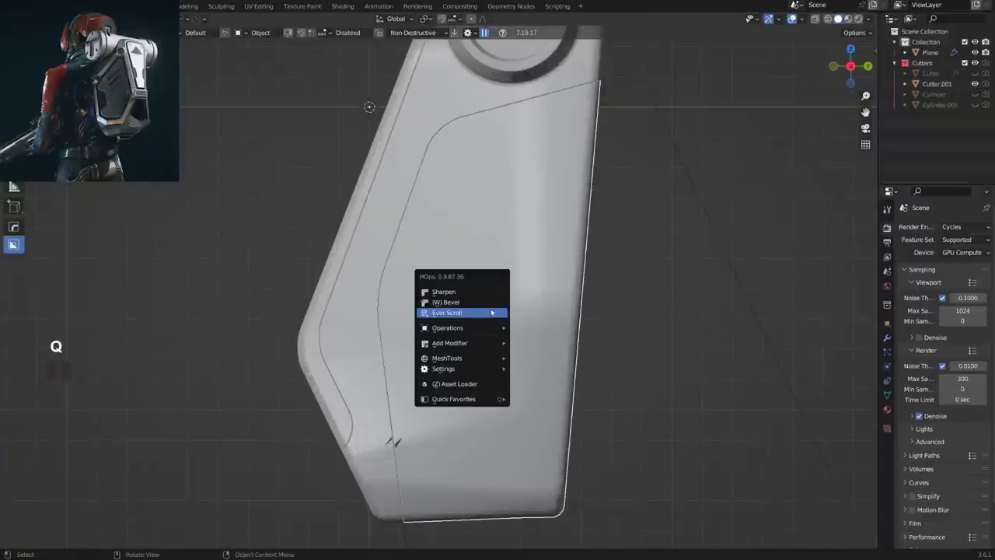
left_click(487, 294, "ctrl")
Edit the rear section's mesh and dissolve the stray edge beside the seam at the dark shading artefact.
middle_click_drag(479, 321, 482, 211, "shift")
scroll(420, 366, "up", 2)
key("Tab")
scroll(342, 404, "up", 3)
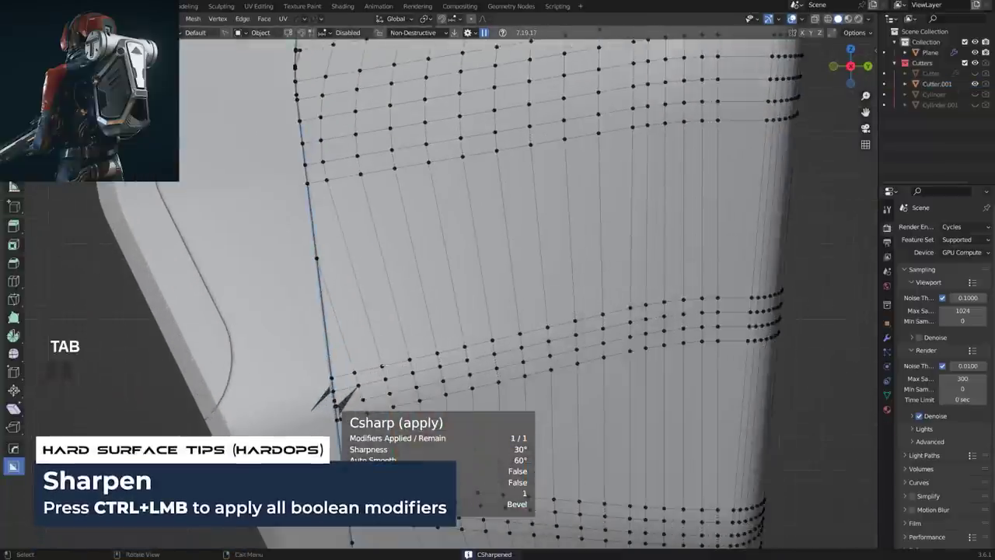
middle_click_drag(321, 414, 398, 299, "shift")
scroll(398, 298, "up", 7)
scroll(399, 298, "up", 1)
key("Tab")
left_click(389, 330)
left_click(347, 301)
key("x")
left_click(349, 303)
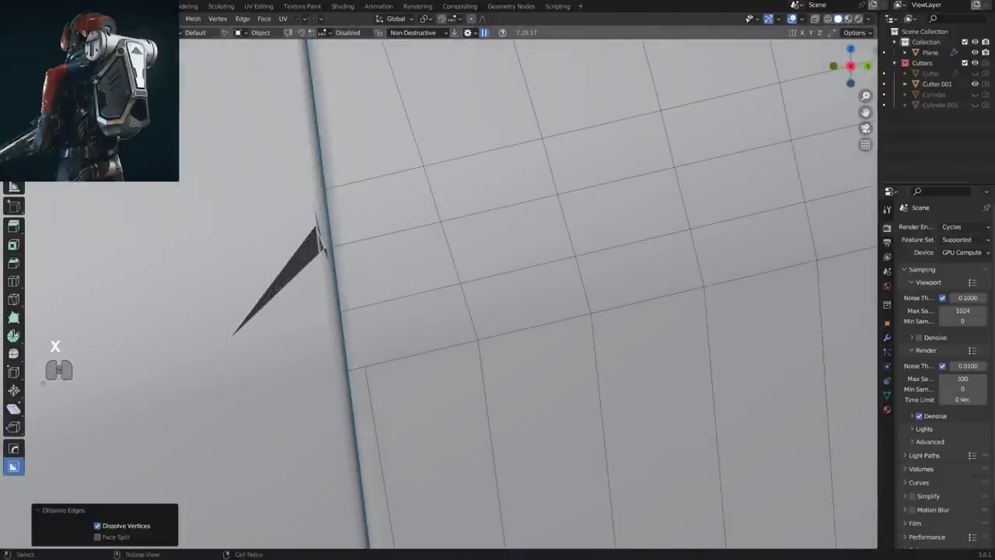
Dissolve the next stray edge lower down, running alongside the seam between the two bevelled loop bands.
scroll(374, 405, "down", 2)
left_click(408, 399)
scroll(420, 397, "down", 6)
middle_click_drag(449, 387, 454, 299, "shift")
scroll(455, 299, "up", 3)
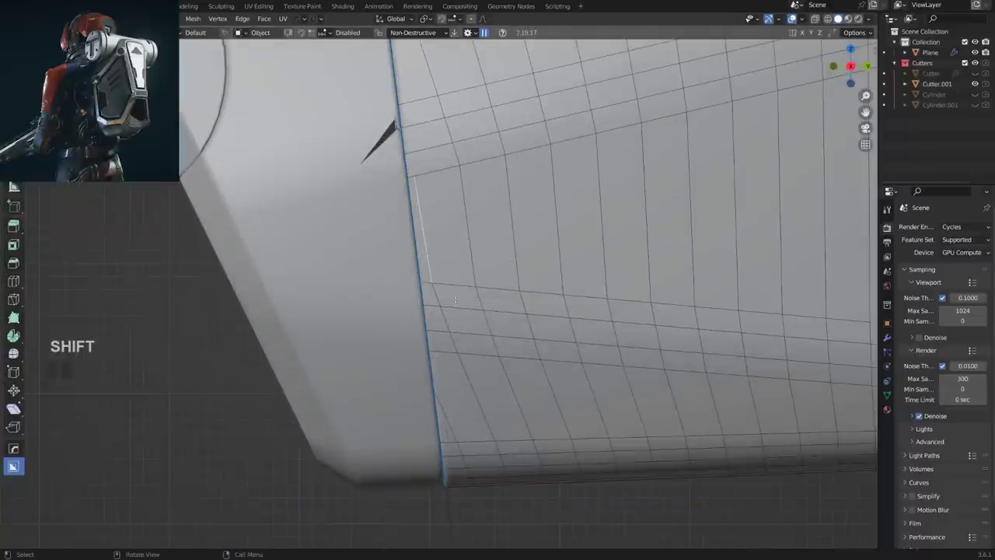
key("x")
left_click(454, 293)
scroll(453, 308, "down", 3)
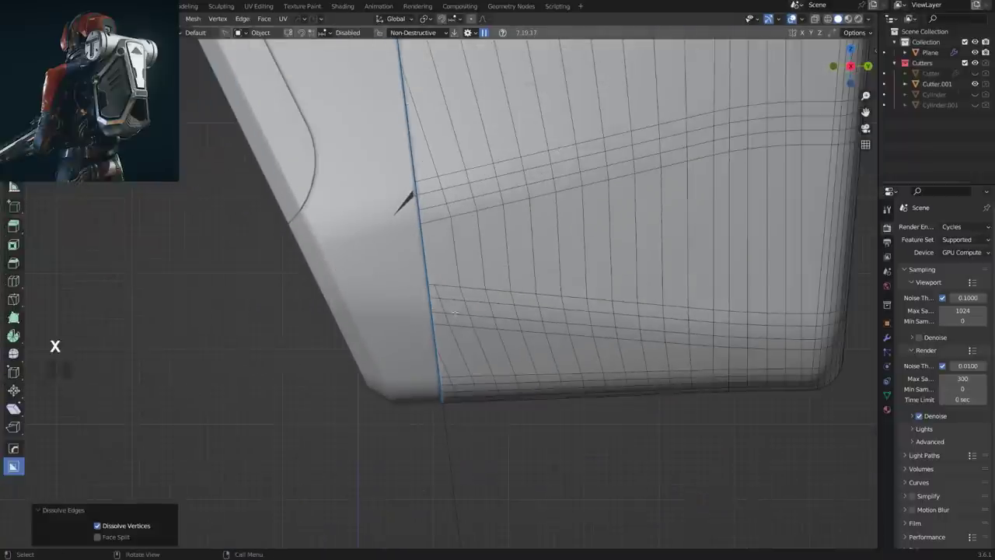
Switch to editing the front section's mesh and slide the vertex at the dark triangle along its edge, away from the seam.
scroll(443, 288, "up", 4)
key("Tab")
left_click(373, 157)
middle_click_drag(440, 284, 443, 482, "shift")
scroll(428, 257, "up", 2)
key("Tab")
left_click(424, 198)
key("Tab")
scroll(358, 237, "up", 2)
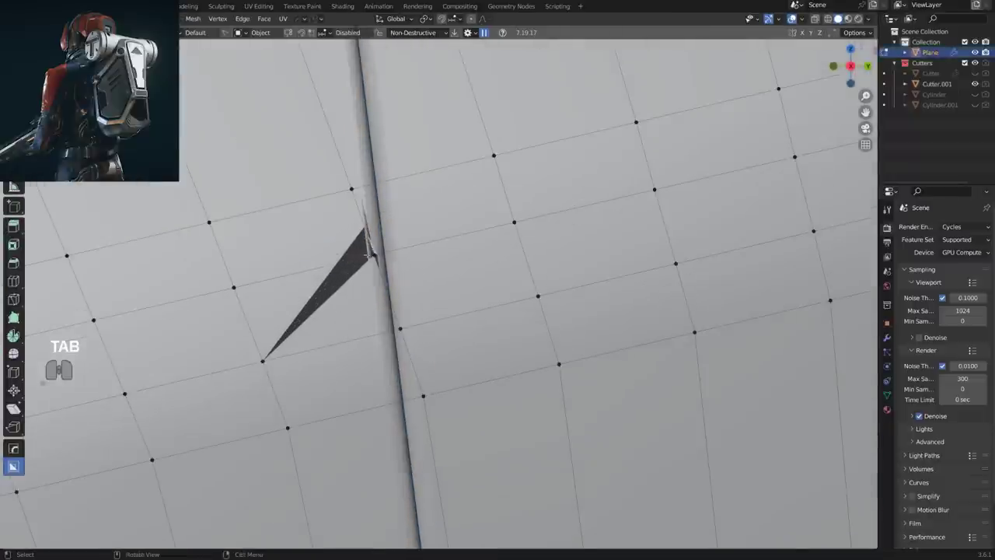
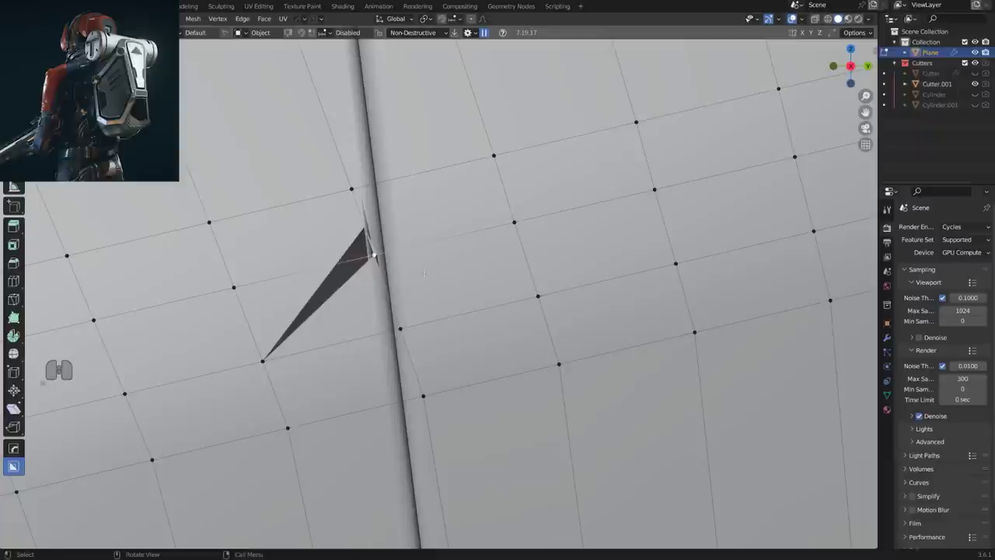
key("g")
key("g")
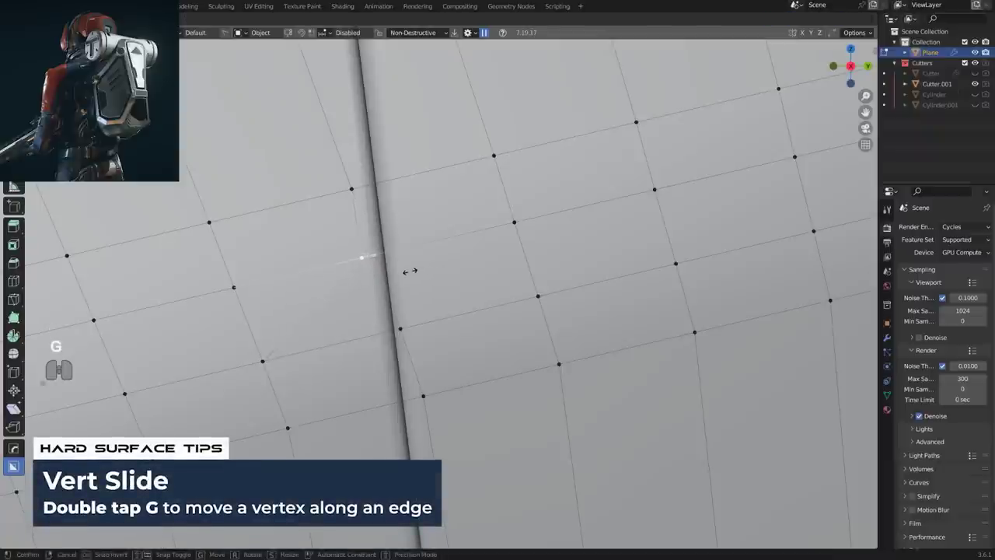
left_click(409, 271)
Symmetrize the front section's mesh across the backpack's centre and return to object mode.
key("Tab")
scroll(401, 284, "down", 5)
scroll(401, 285, "down", 2)
middle_click_drag(401, 285, 531, 259)
key("Tab")
key("Tab")
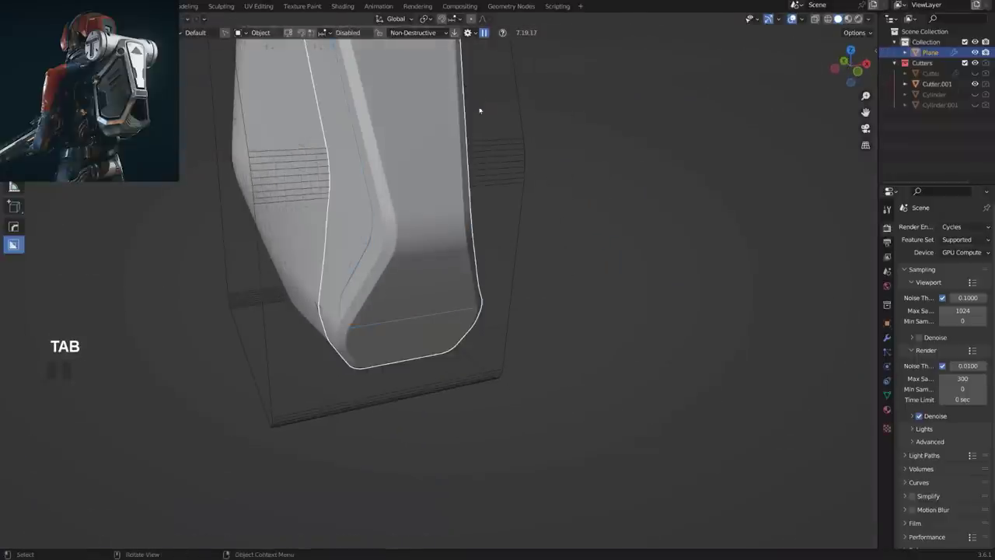
middle_click_drag(480, 206, 438, 222)
key("Tab")
key("alt+x")
key("Tab")
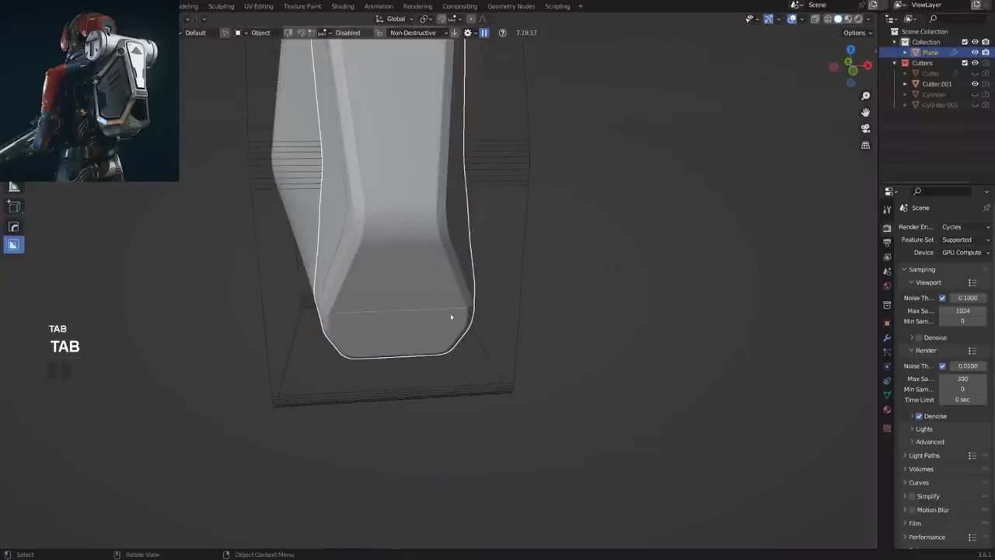
middle_click_drag(443, 318, 502, 279)
Try to symmetrize the rear section's mesh.
left_click(469, 285)
left_click(557, 257)
middle_click_drag(396, 269, 383, 248)
key("Tab")
key("alt+x")
key("ctrl+z")
key("alt+x")
middle_click_drag(334, 274, 486, 268)
key("ctrl+z")
key("Tab")
Hide the Cutters collection and inspect the curved side seam for remaining shading artefacts.
middle_click_drag(459, 213, 334, 222)
scroll(428, 226, "down", 3)
key("shift+2")
middle_click_drag(435, 234, 442, 292, "shift")
scroll(435, 303, "up", 2)
key("grave")
scroll(556, 274, "down", 3)
scroll(483, 277, "up", 3)
middle_click_drag(342, 303, 402, 309)
key("grave")
scroll(407, 296, "up", 3)
middle_click_drag(305, 287, 381, 337, "shift")
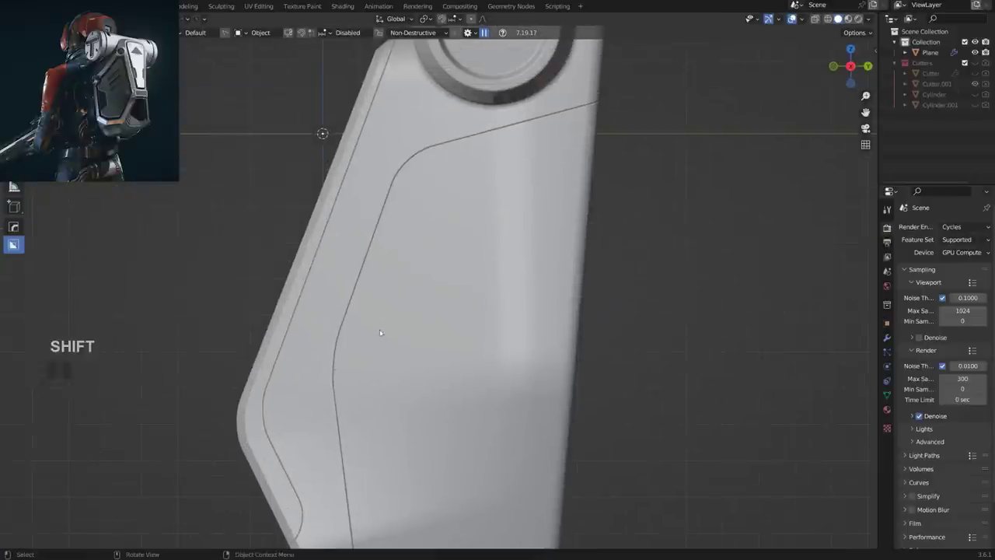
Dissolve the stray edge beside the seam's bend in the rear section's mesh.
scroll(379, 297, "up", 3)
middle_click_drag(334, 388, 412, 262, "shift")
scroll(271, 326, "up", 6)
key("Tab")
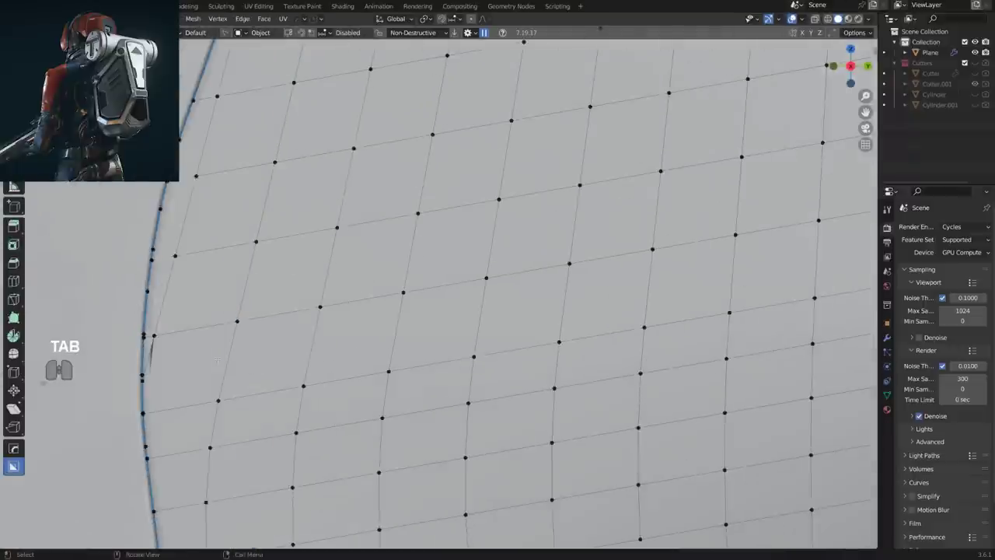
middle_click_drag(219, 359, 385, 357, "shift")
key("Tab")
key("x")
left_click(315, 318)
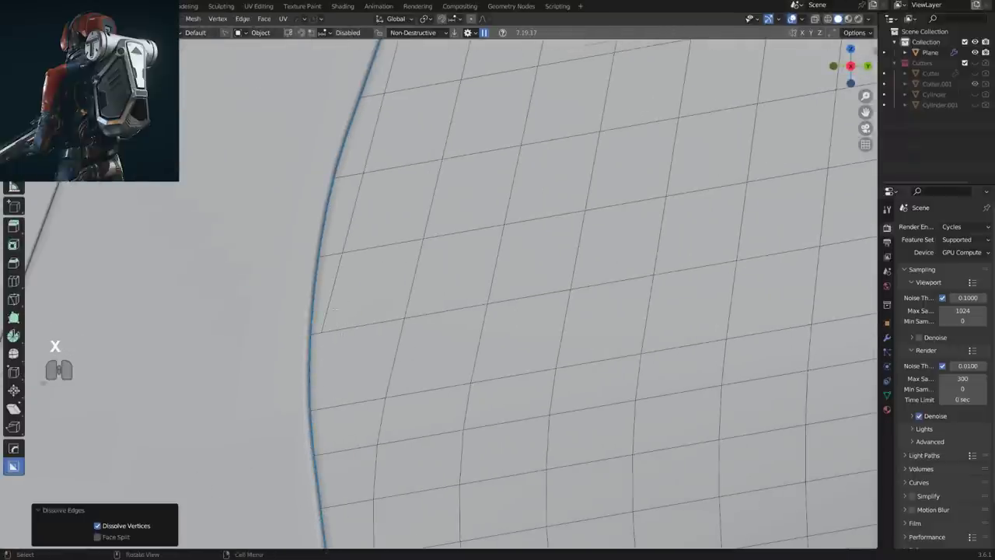
Merge the loose vertex at the seam's bend into the seam vertex with Smart Vert, merging at last.
key("Tab")
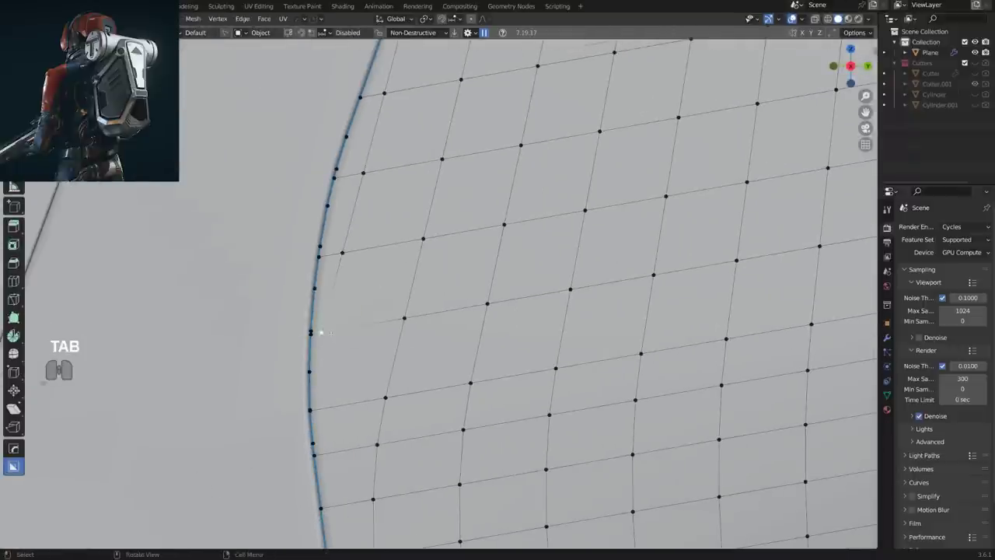
key("1")
scroll(305, 346, "down", 8)
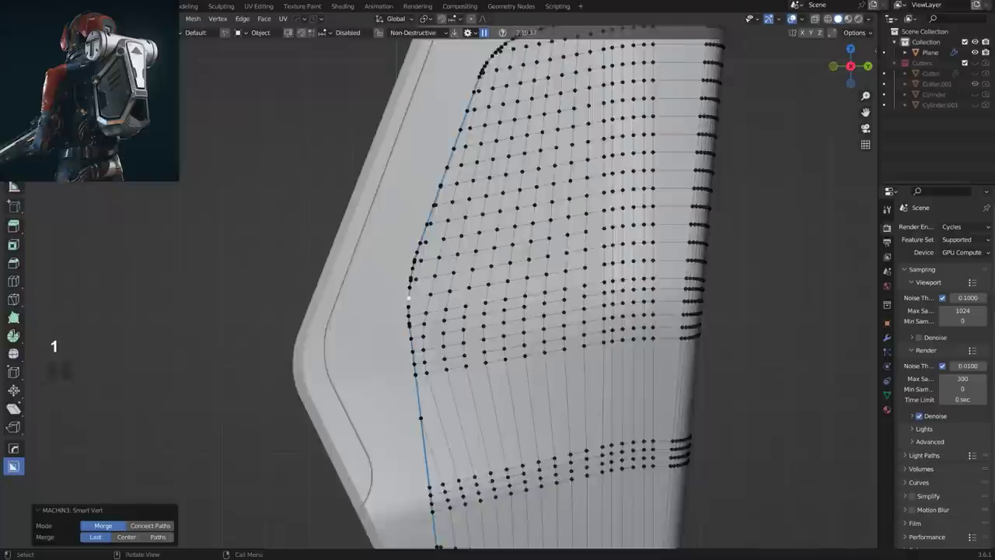
Symmetrize the repaired rear section's mesh, leave mesh editing and review the side panel.
middle_click_drag(311, 342, 491, 330)
key("alt+x")
key("Tab")
key("grave")
middle_click_drag(738, 265, 643, 277)
scroll(635, 274, "down", 1)
middle_click_drag(483, 225, 492, 284, "shift")
scroll(428, 272, "up", 2)
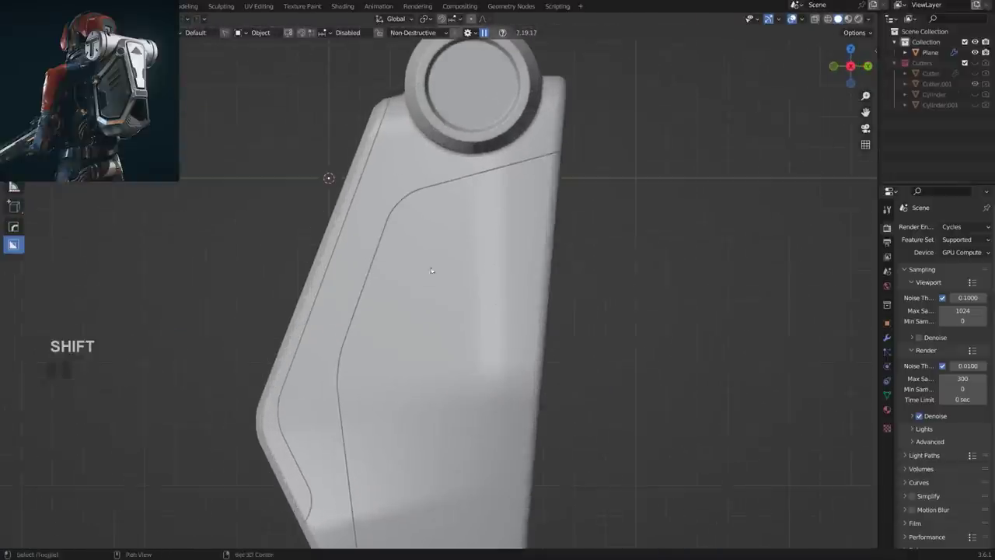
middle_click_drag(428, 271, 482, 277, "shift")
scroll(472, 251, "up", 3)
Cut a shallow, narrow angled notch into the rear section's front edge along the upper seam, using an extruded BoxCutter n-gon.
left_click(473, 251)
key("d")
left_click(467, 248)
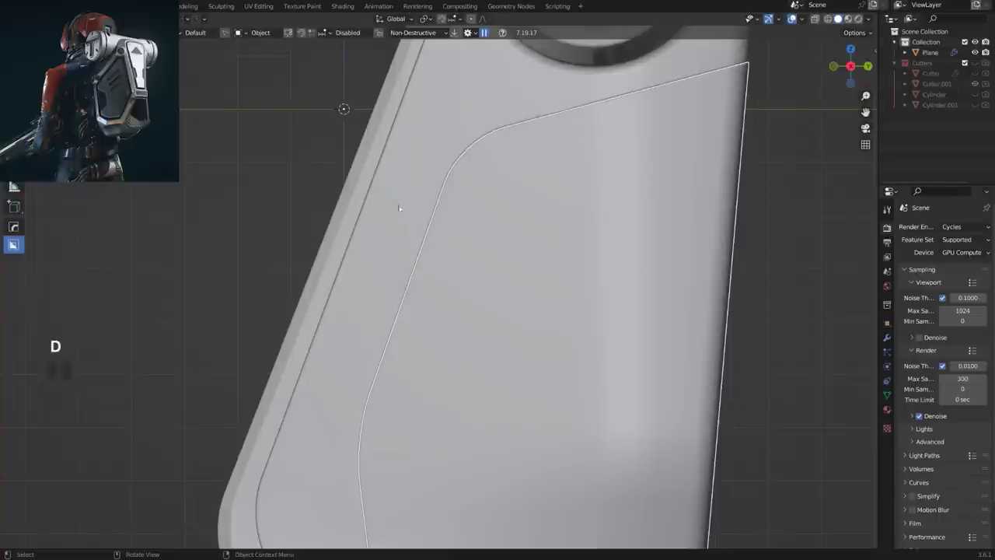
middle_click_drag(436, 254, 436, 253, "shift")
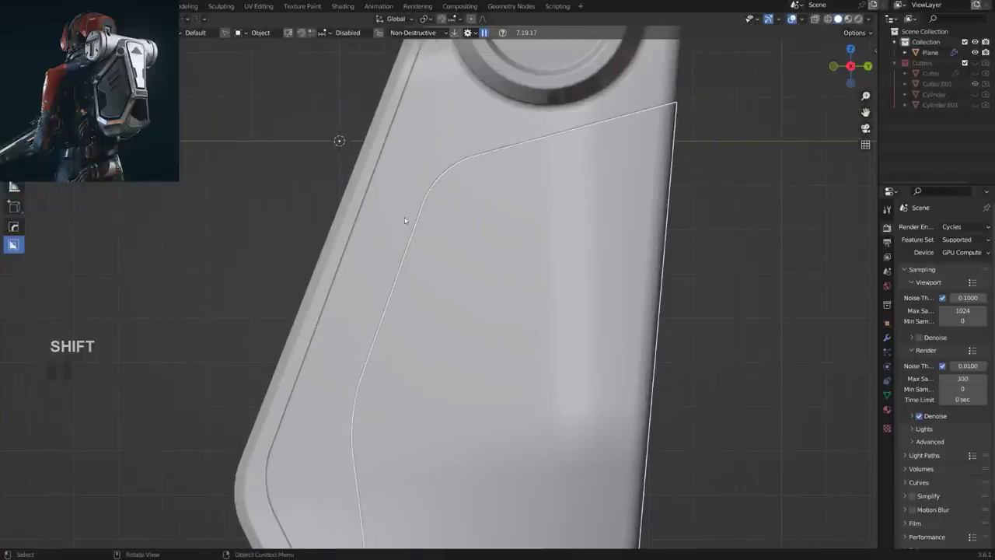
left_click_drag(409, 204, 422, 226, "shift")
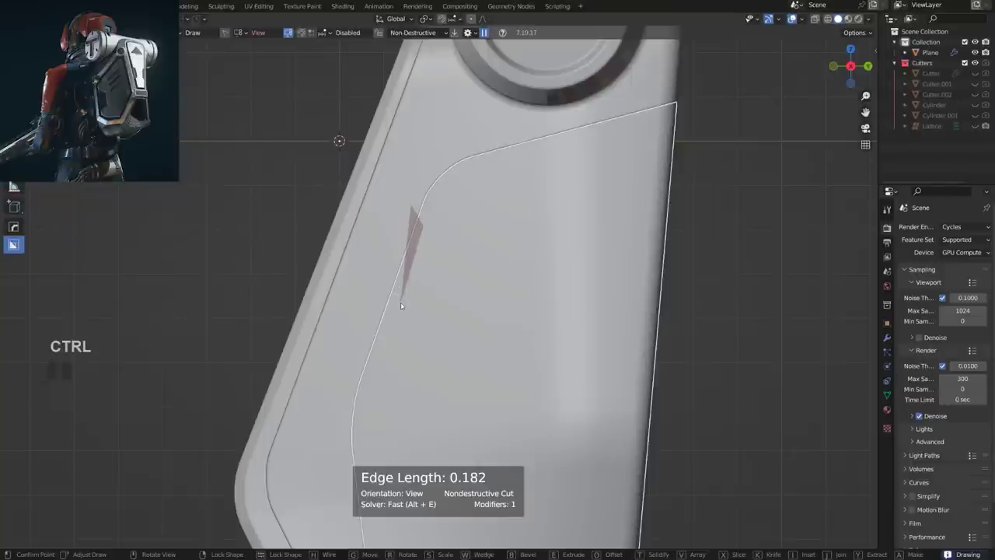
left_click(398, 302, "ctrl")
left_click(356, 308)
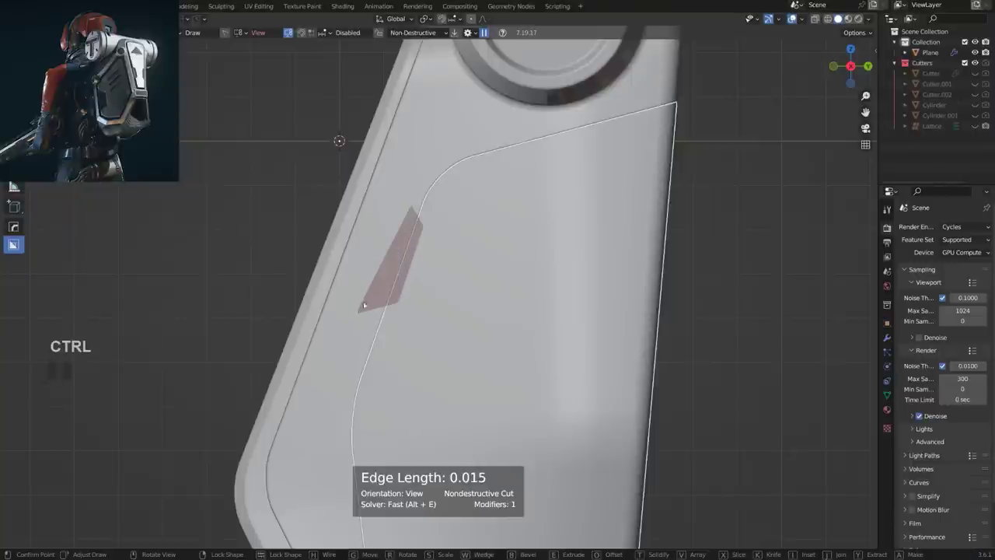
middle_click_drag(371, 272, 421, 322)
key("e")
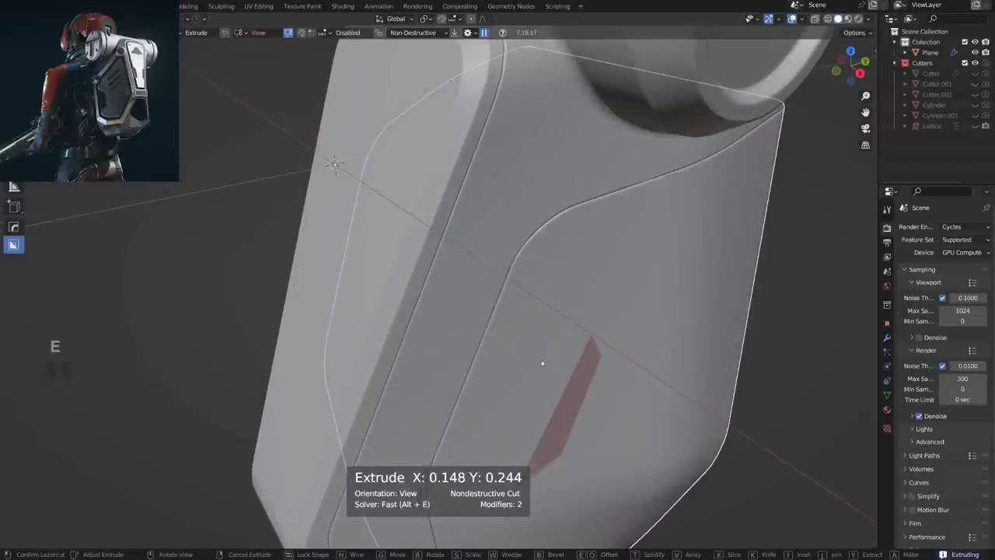
left_click(433, 319)
left_click(621, 291)
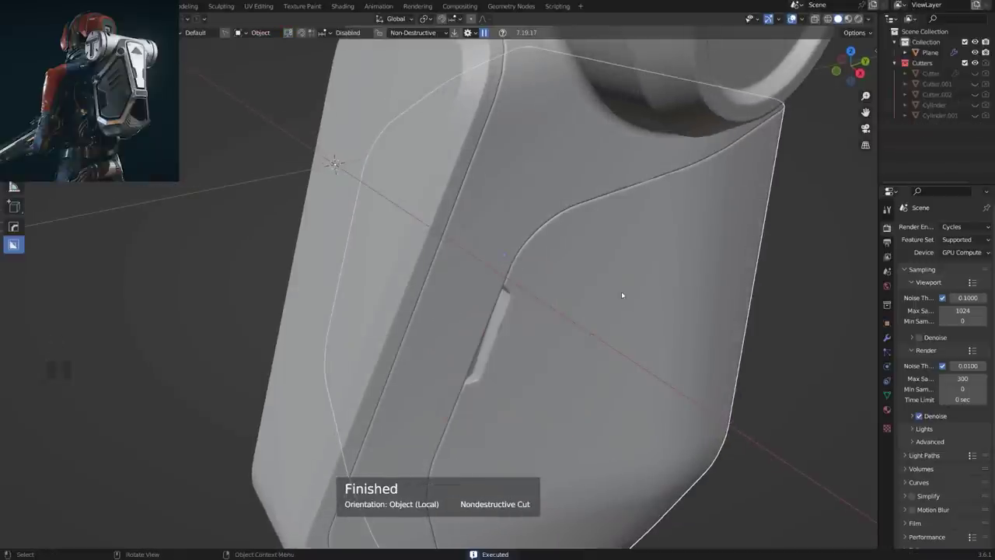
Bring up the notch cutter with Ever Scroll, nudge it slightly to clear the shading artefact, and hide the Cutters collection.
middle_click_drag(621, 291, 526, 290)
scroll(421, 313, "up", 7)
scroll(421, 313, "down", 7)
middle_click_drag(420, 313, 535, 295, "shift")
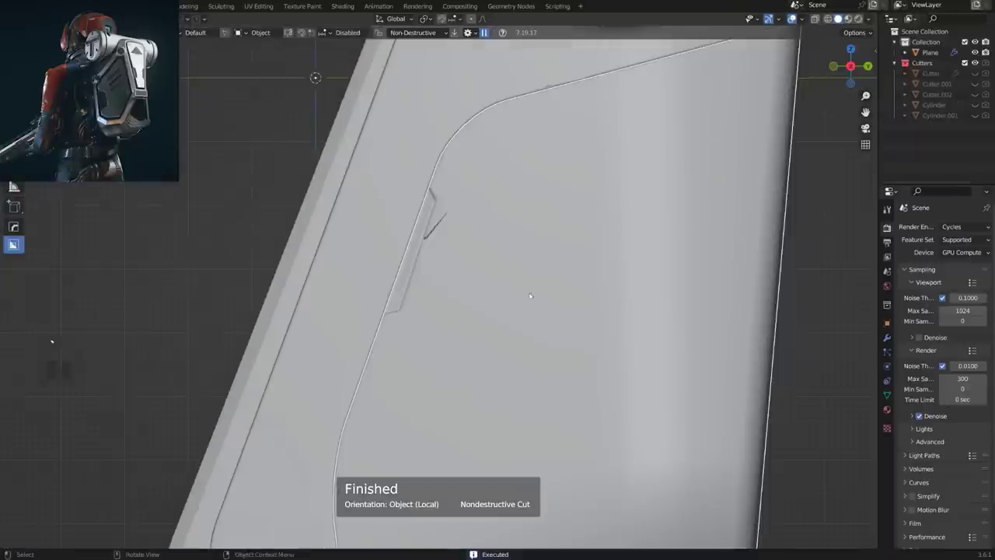
scroll(459, 263, "up", 4)
middle_click_drag(460, 264, 486, 238, "shift")
key("q")
left_click(477, 258)
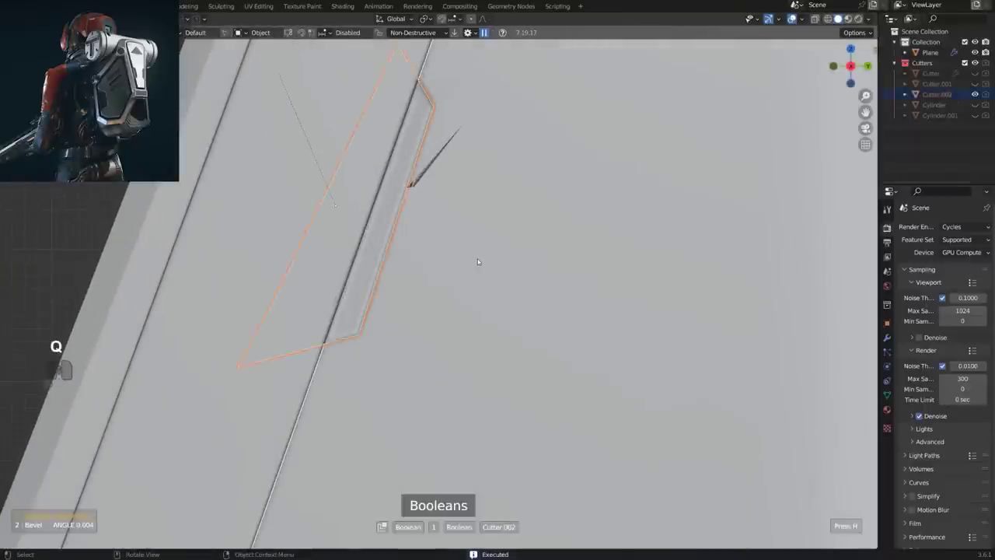
left_click(477, 258)
key("g")
key("shift")
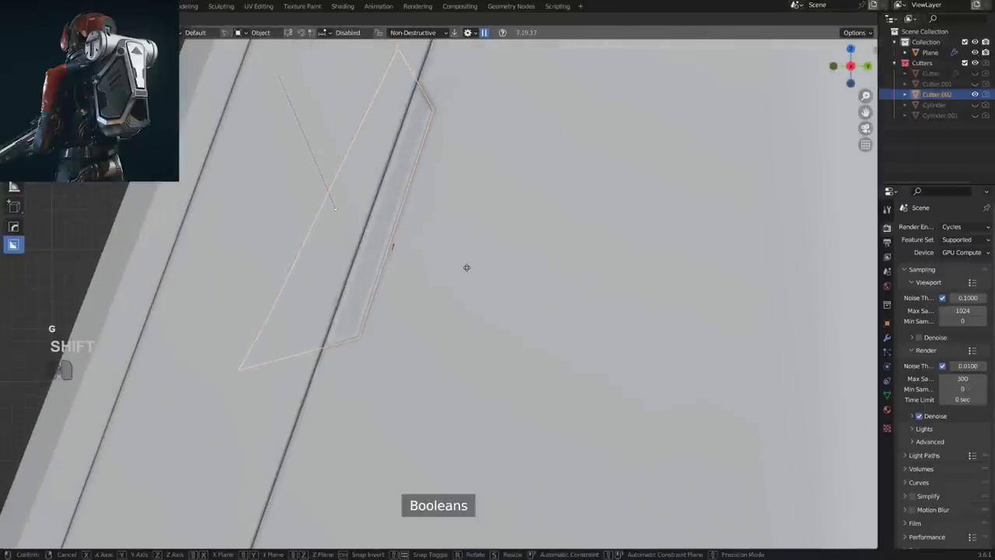
left_click(622, 189)
scroll(510, 259, "down", 5)
key("shift+2")
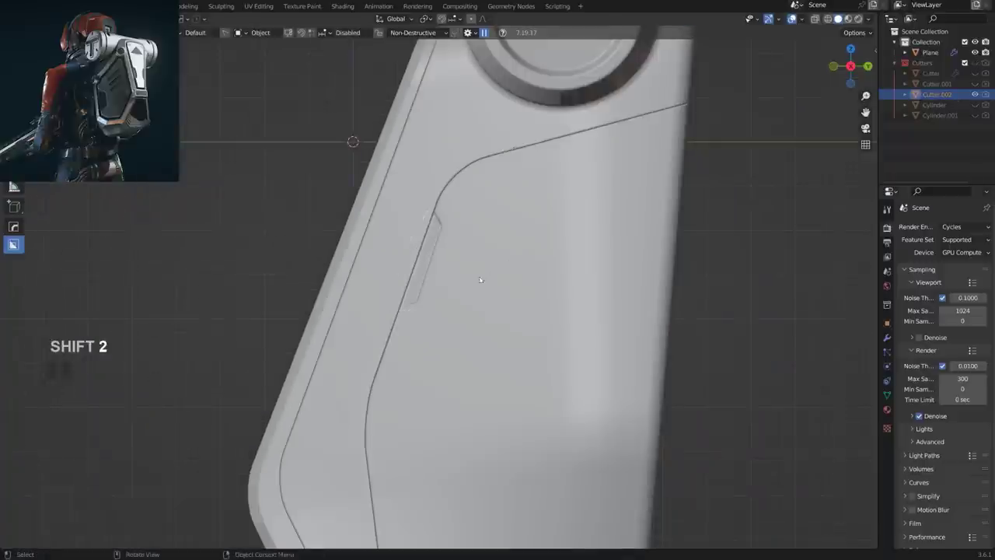
Mirror the notched rear section across the X axis so the opposite side gets the same notch.
scroll(488, 280, "down", 2)
middle_click_drag(420, 307, 555, 317)
left_click(557, 286)
key("alt+x")
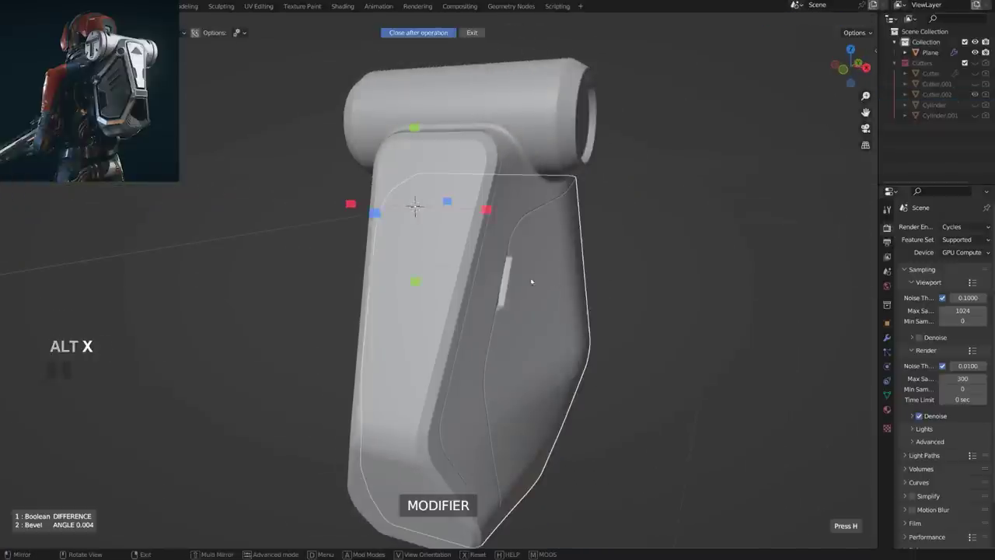
left_click(486, 210)
middle_click_drag(517, 264, 615, 280)
left_click(589, 277)
scroll(575, 284, "down", 3)
middle_click_drag(482, 305, 522, 311)
scroll(513, 307, "up", 5)
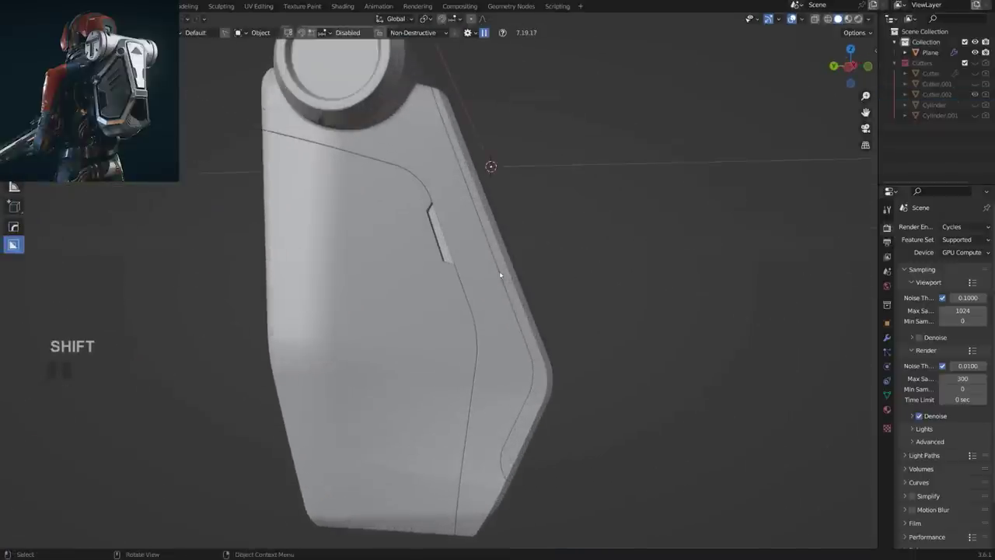
Examine the backpack's side profile and its flat face below the top cylinder to plan the next cut.
scroll(490, 289, "down", 2)
key("KP_3")
scroll(518, 148, "up", 3)
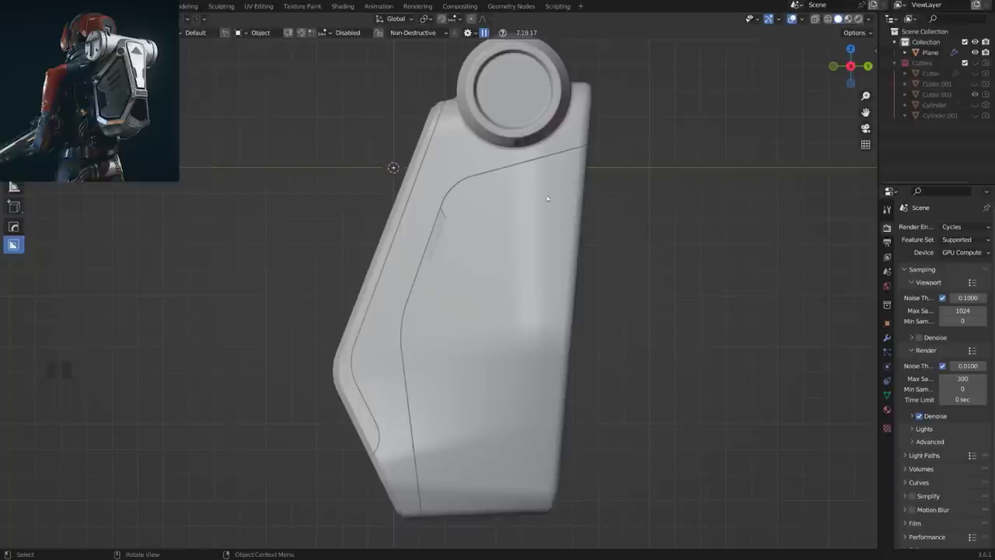
left_click(395, 225)
left_click(408, 237)
left_click(480, 257)
middle_click_drag(589, 259, 510, 282)
scroll(503, 255, "down", 1)
scroll(489, 289, "up", 1)
scroll(480, 266, "up", 2)
key("d")
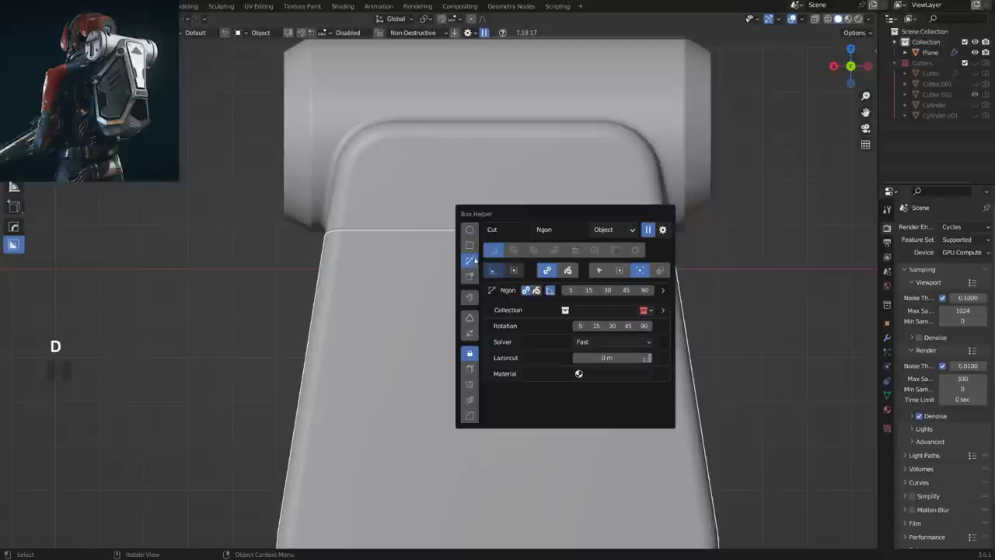
left_click(470, 246)
left_click(392, 211, "shift")
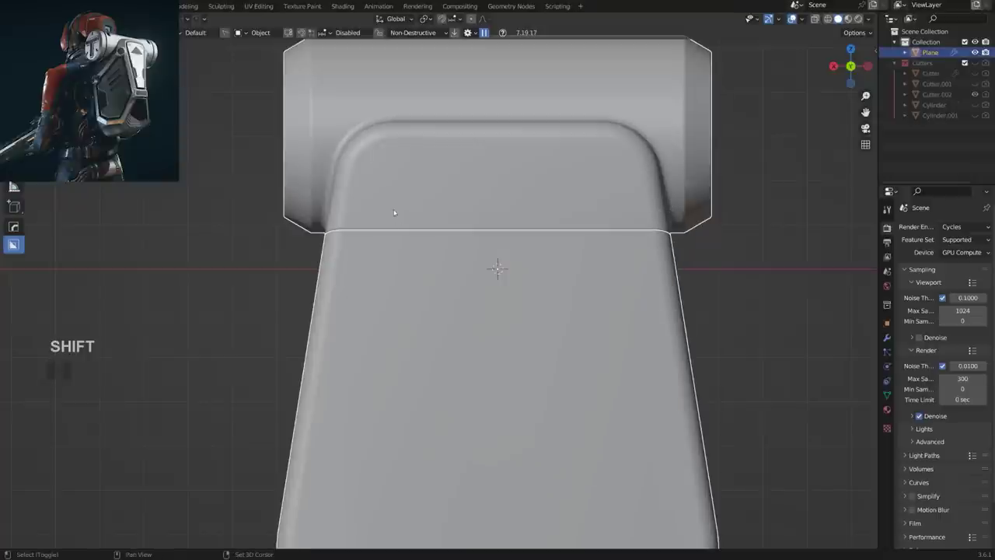
left_click_drag(374, 217, 440, 237)
key("v")
right_click(443, 239)
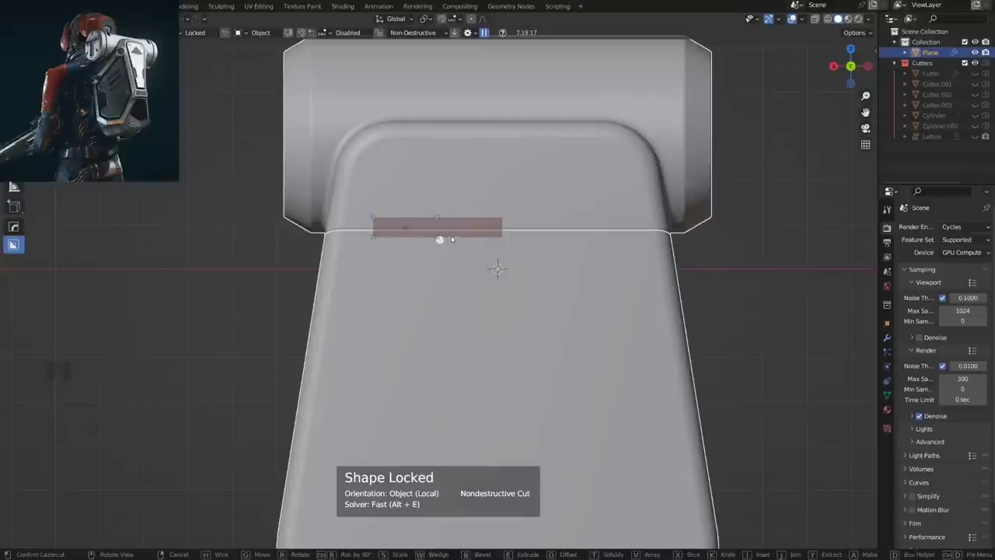
right_click(457, 241)
Slice a tapered trapezoidal panel into the upper part of the top cylinder with a BoxCutter n-gon, mirrored and with bevelled corners.
scroll(462, 243, "down", 4)
middle_click_drag(462, 243, 555, 276)
scroll(536, 268, "up", 2)
middle_click_drag(488, 262, 537, 317, "shift")
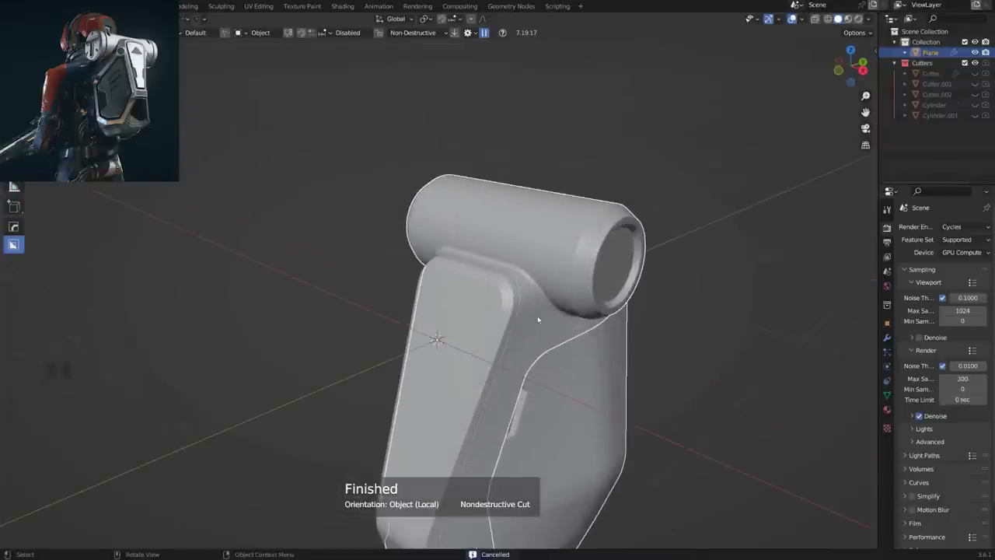
key("grave")
key("grave")
key("d")
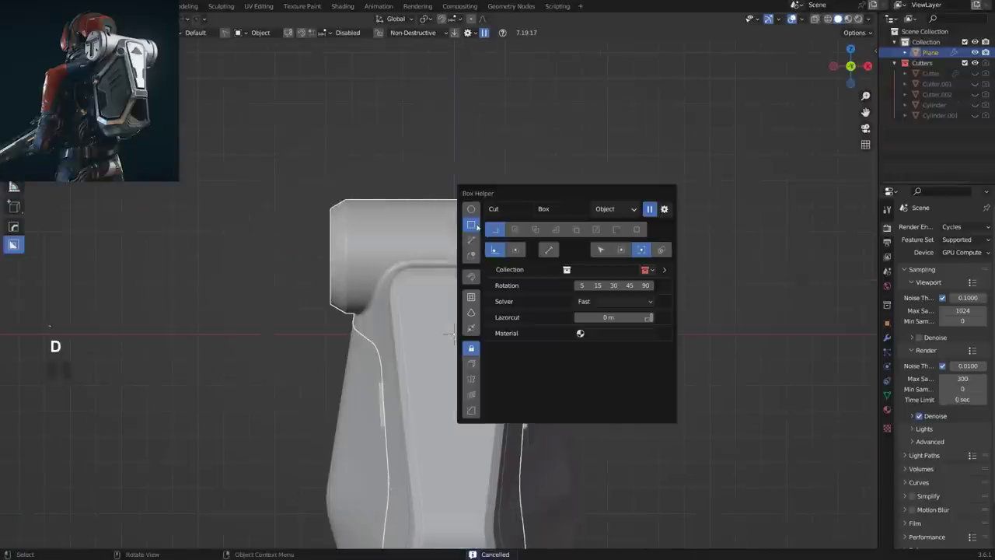
left_click(471, 238)
mouse_move(377, 211)
left_mouse_down()
mouse_move(387, 232)
mouse_move(490, 245)
left_mouse_up()
left_click(517, 232)
key("b")
key("x")
key("space")
Bring up the cylinder panel's cutter with Ever Scroll.
middle_click_drag(443, 166, 366, 204)
scroll(426, 217, "up", 3)
left_click(451, 242)
key("q")
left_click(440, 240)
middle_click_drag(474, 233, 509, 269, "shift")
scroll(489, 263, "up", 1)
Try to switch the cylinder panel's boolean to Inset with thickness 0.100 using Shift Bool.
key("q")
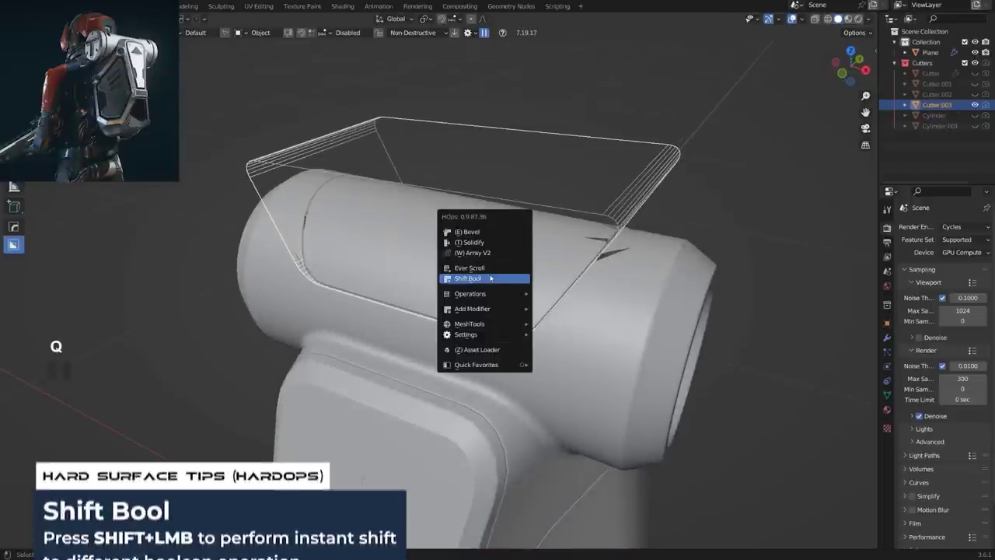
left_click(490, 278)
scroll(490, 277, "up", 1)
scroll(489, 277, "down", 3)
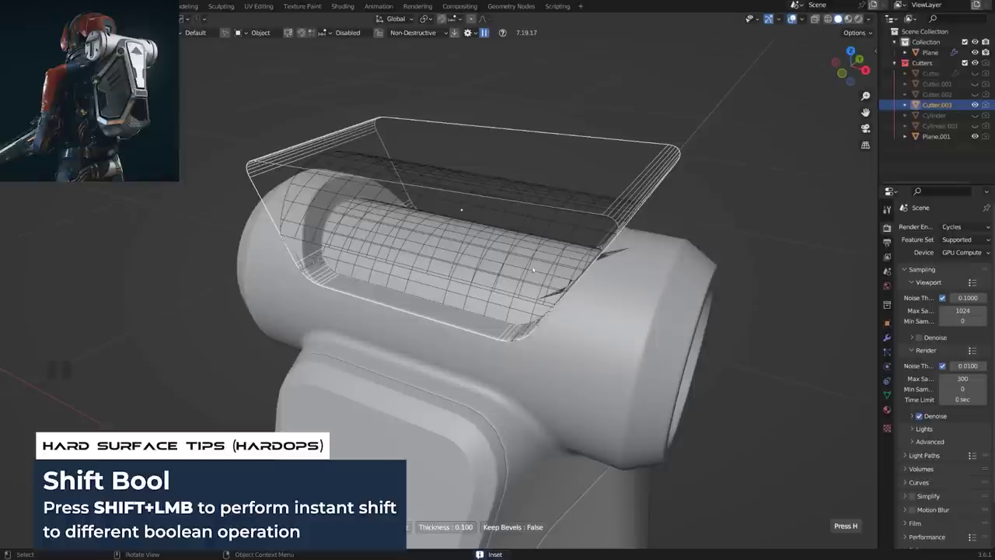
scroll(466, 259, "up", 1)
scroll(466, 259, "down", 1)
left_click(577, 247)
Add a Solidify of about 0.011 to the cylinder panel's cutter and hide the Cutters collection.
middle_click_drag(424, 252, 509, 244)
key("q")
left_click(494, 200)
right_click(494, 215)
key("q")
left_click(484, 228)
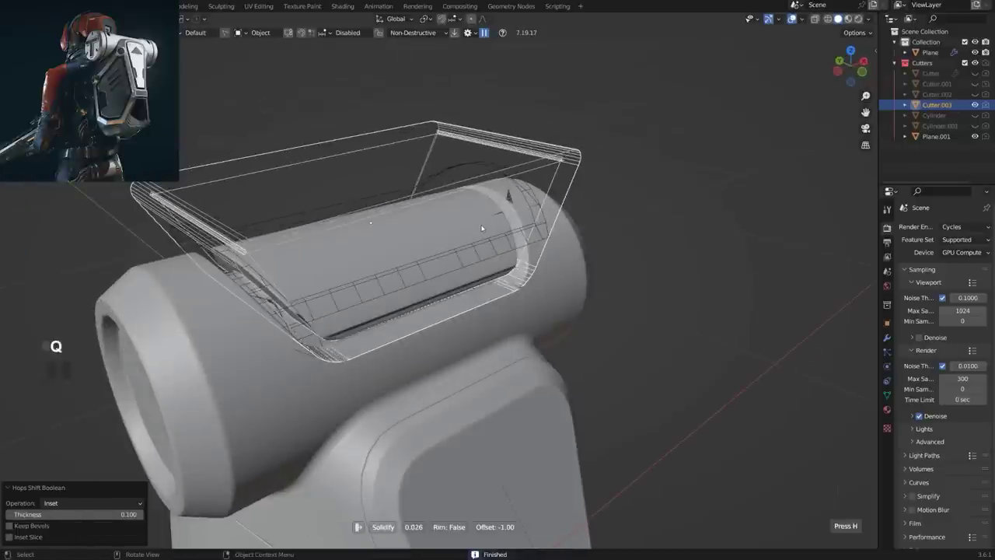
key("shift")
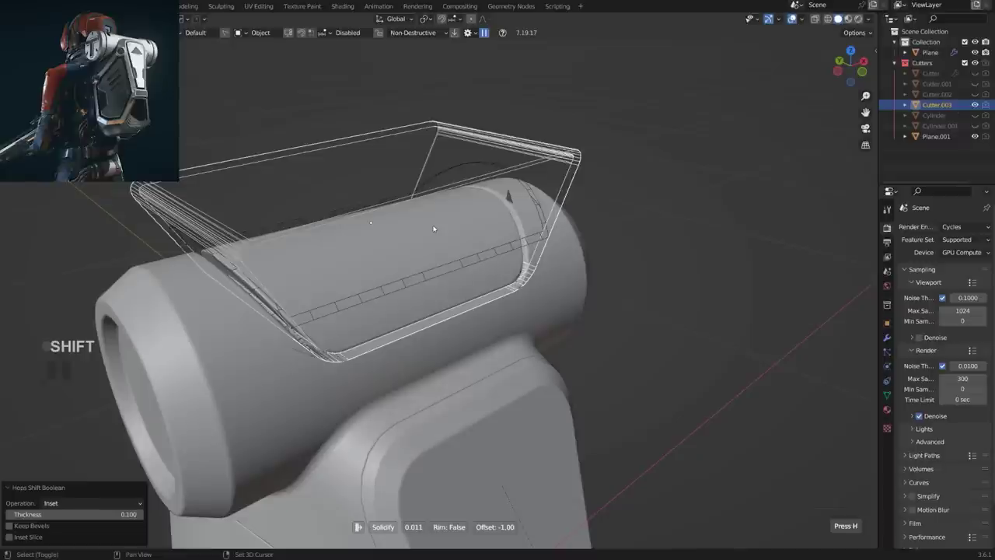
left_click(433, 229)
key("shift+2")
Inspect the inset seam around the cylinder panel for shading artefacts near its slanted edge.
middle_click_drag(544, 253, 621, 254)
left_click(629, 286)
scroll(579, 269, "down", 8)
middle_click_drag(544, 311, 507, 187)
scroll(490, 284, "up", 2)
middle_click_drag(507, 188, 513, 226)
middle_click_drag(505, 218, 470, 316, "shift")
scroll(471, 316, "up", 3)
scroll(469, 316, "up", 4)
Bring up the inset mesh with Ever Scroll and try a Solidify thickness on it.
key("q")
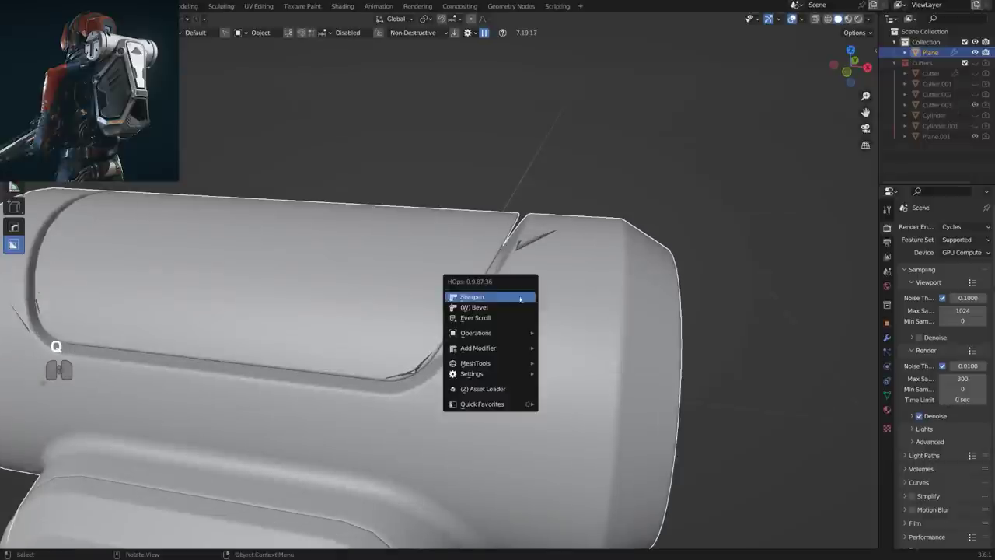
key("w")
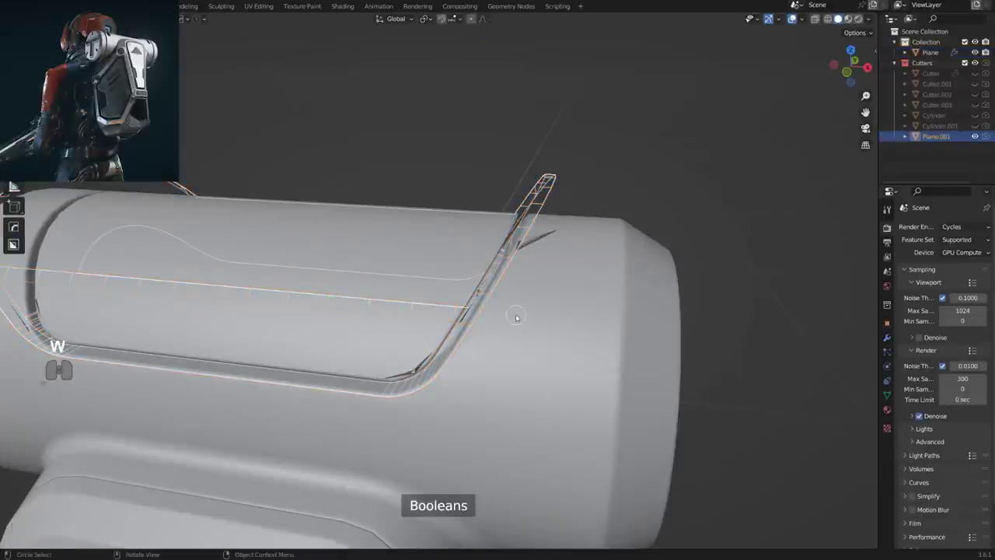
right_click(516, 316)
key("q")
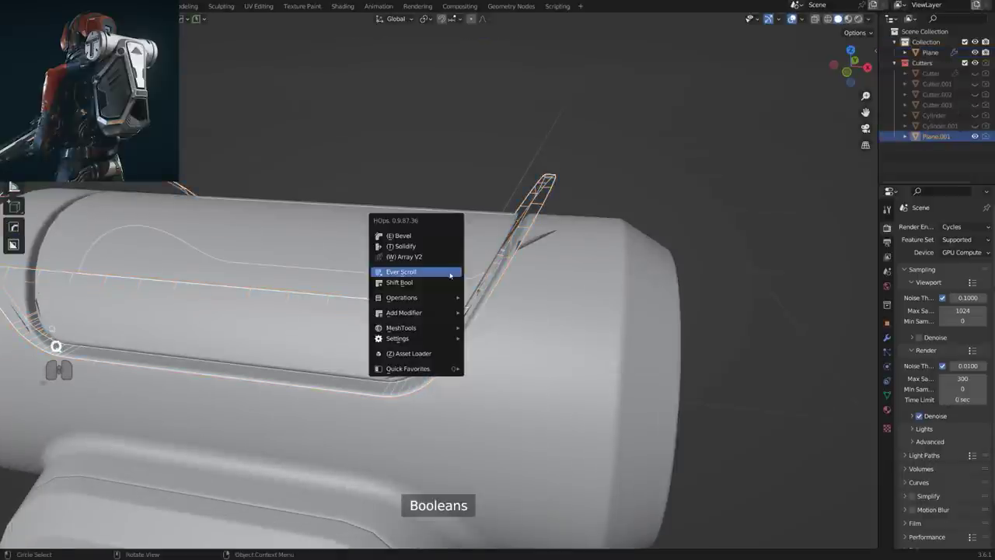
left_click(418, 247)
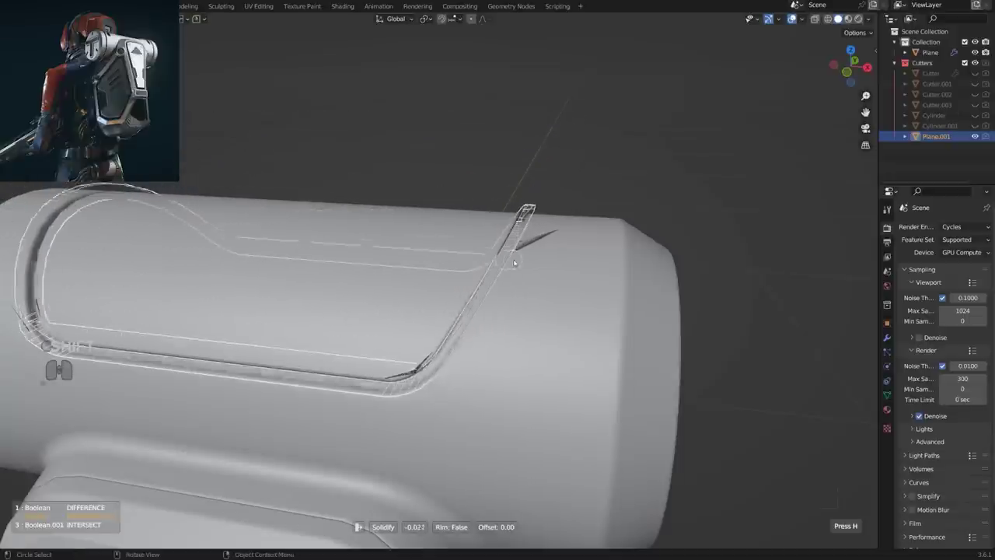
right_click(551, 263)
Undo the solidify and the inset boolean, returning to the cylinder panel's plain cutter.
key("ctrl+z")
key("ctrl+z")
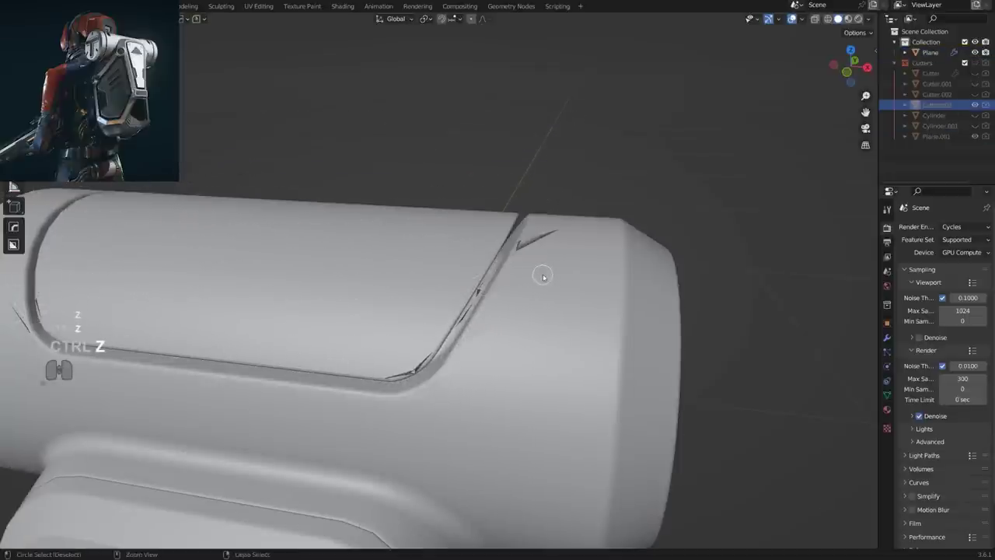
key("ctrl+z")
key("ctrl+z")
scroll(440, 279, "down", 3)
middle_click_drag(440, 279, 494, 288)
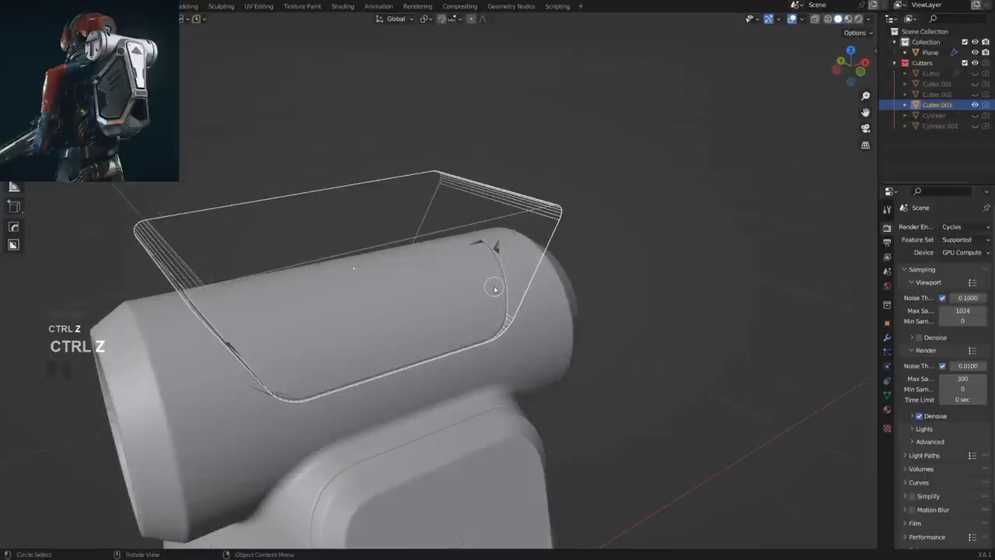
key("q")
left_click(484, 295)
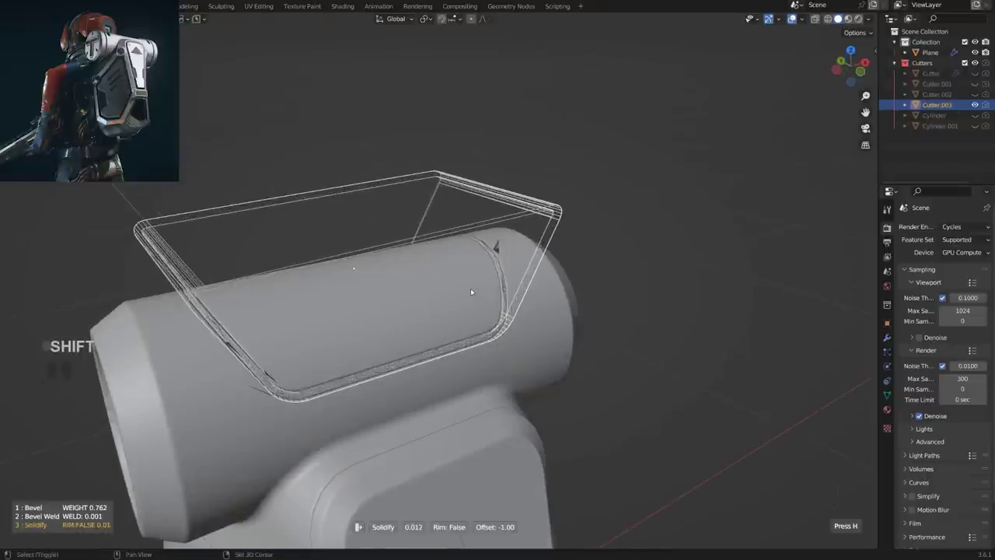
left_click(465, 286)
key("q")
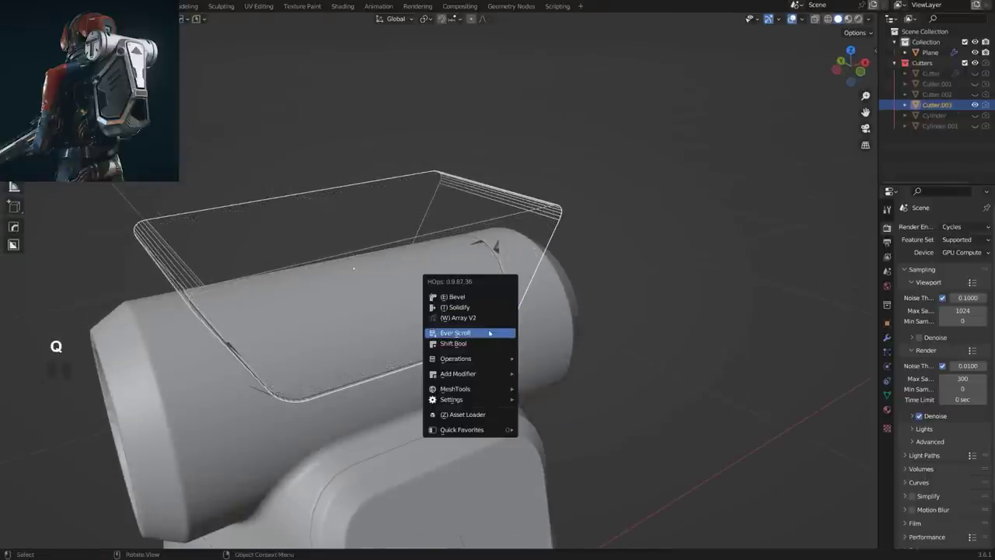
left_click(490, 332)
left_click(489, 334)
Switch the cylinder panel's boolean to Inset with thickness 0.100 using Shift Bool.
key("q")
left_click(484, 340)
scroll(484, 340, "down", 2)
scroll(483, 340, "down", 2)
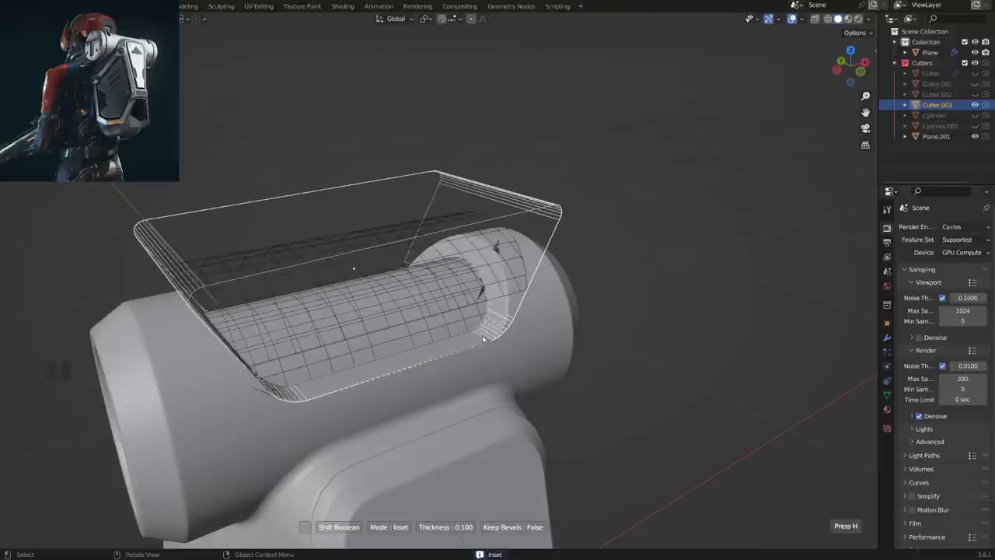
left_click(483, 340)
Add a Solidify modifier of about 0.007 to the panel cutter to narrow the inset seam.
key("q")
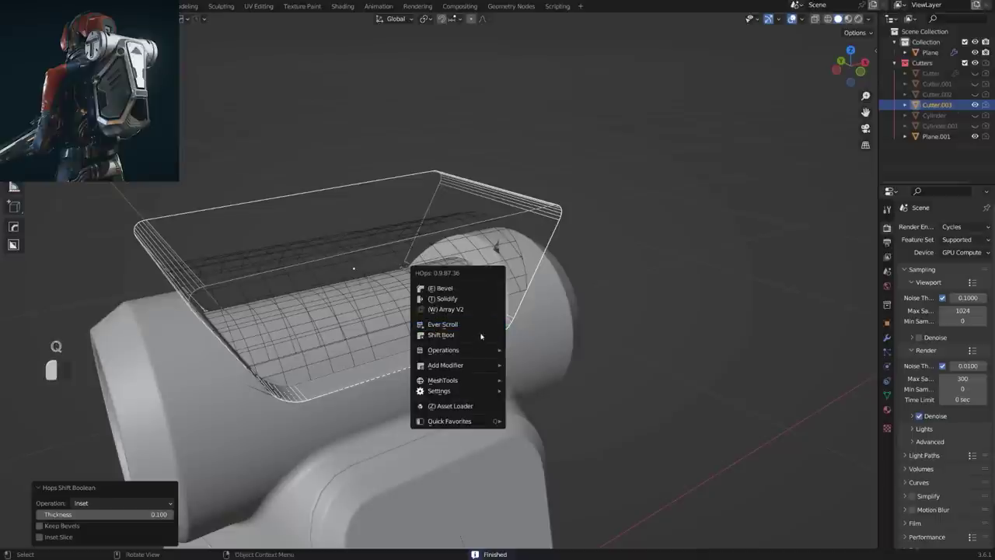
mouse_move(476, 351)
mouse_move(472, 368)
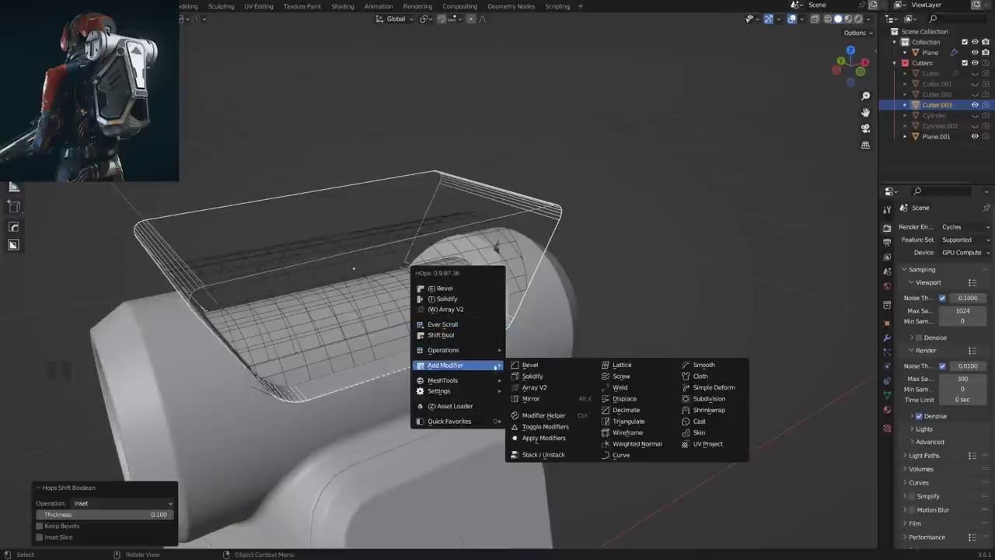
left_click(525, 378)
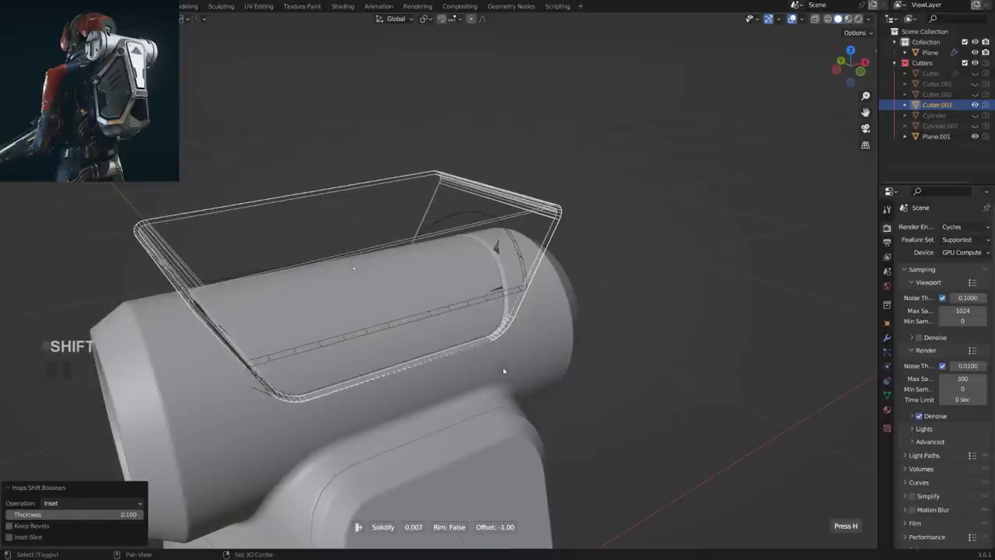
left_click(501, 370)
Toggle the collections, hide the Cutters collection and check the narrow seam around the cylinder panel.
key("shift+2")
key("shift+1")
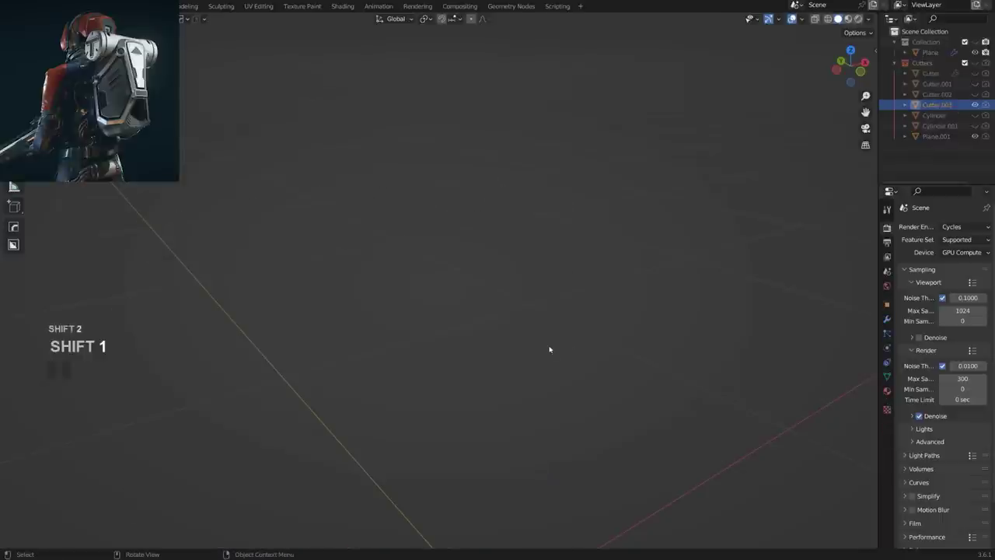
key("shift+2")
key("shift+1")
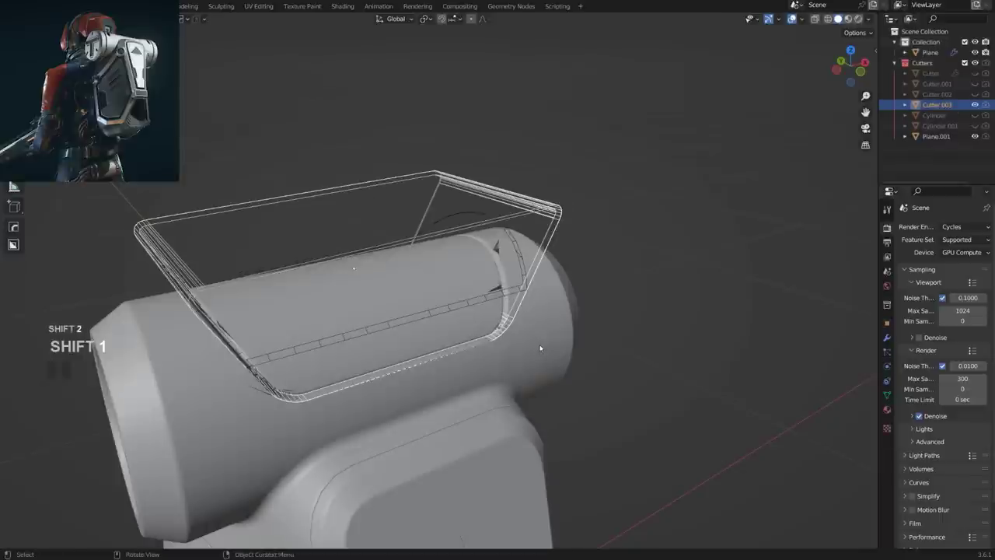
key("shift+2")
scroll(479, 349, "up", 4)
middle_click_drag(499, 340, 517, 326)
scroll(431, 335, "down", 3)
Bring up the cylinder's inset cutter with Ever Scroll and adjust it slightly with a Z-axis move and a scale.
left_click(518, 326)
key("q")
left_click(503, 292)
left_click(519, 313)
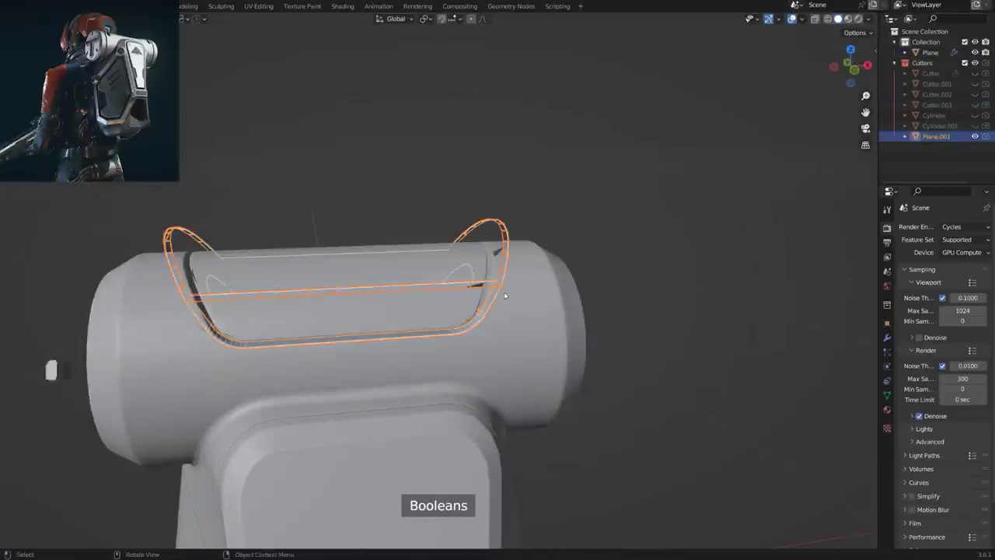
scroll(523, 319, "up", 1)
key("g")
key("z")
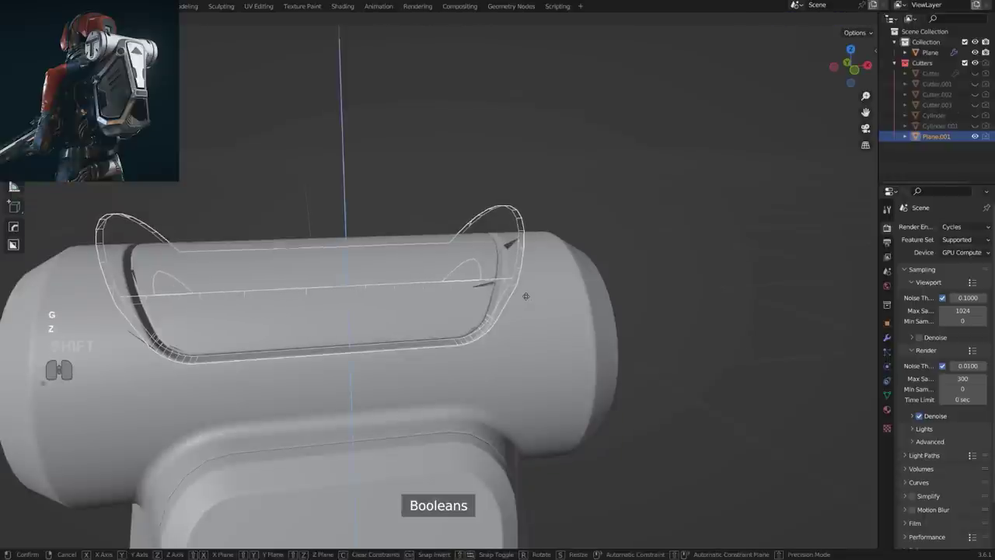
key("s")
left_click(580, 292)
Hide the Cutters collection and apply the cylinder body's booleans with Csharp.
key("shift+2")
left_click(544, 291)
key("q")
left_click(532, 270, "ctrl")
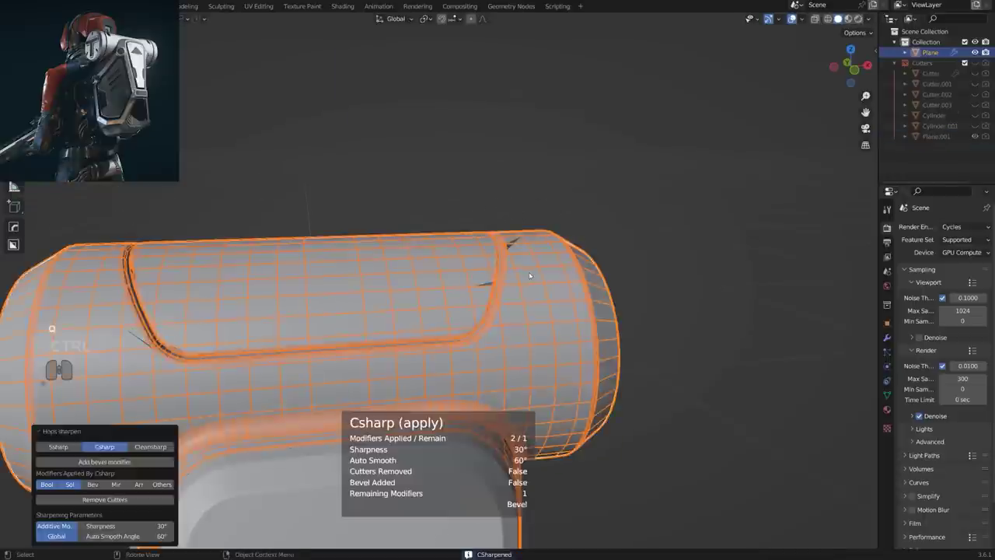
Merge the stray vertices on the outer edge of the cylinder panel's slanted seam with Smart Vert, merging at last.
middle_click_drag(531, 273, 498, 300)
scroll(564, 292, "up", 5)
key("Tab")
middle_click_drag(565, 289, 500, 286, "shift")
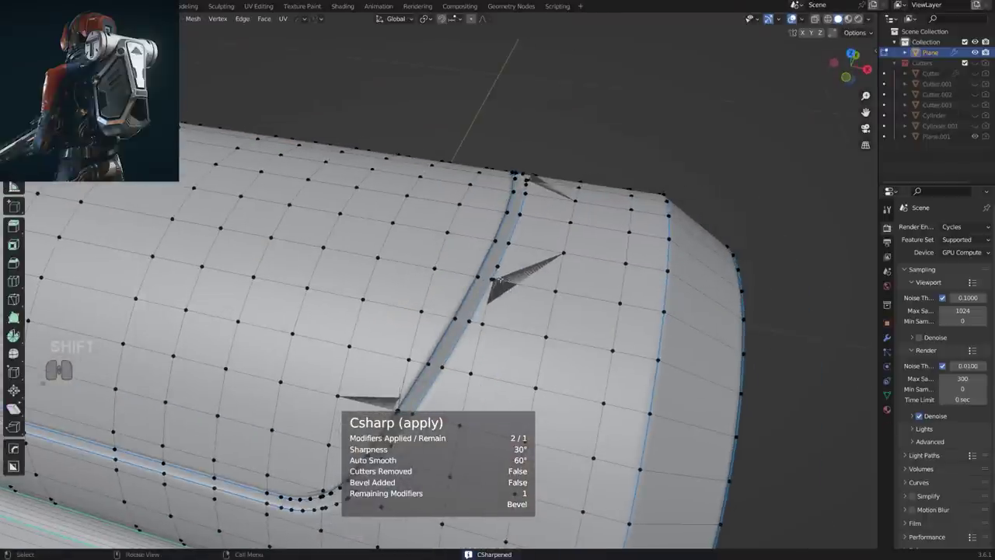
left_click(500, 280)
left_click(493, 279, "shift")
key("1")
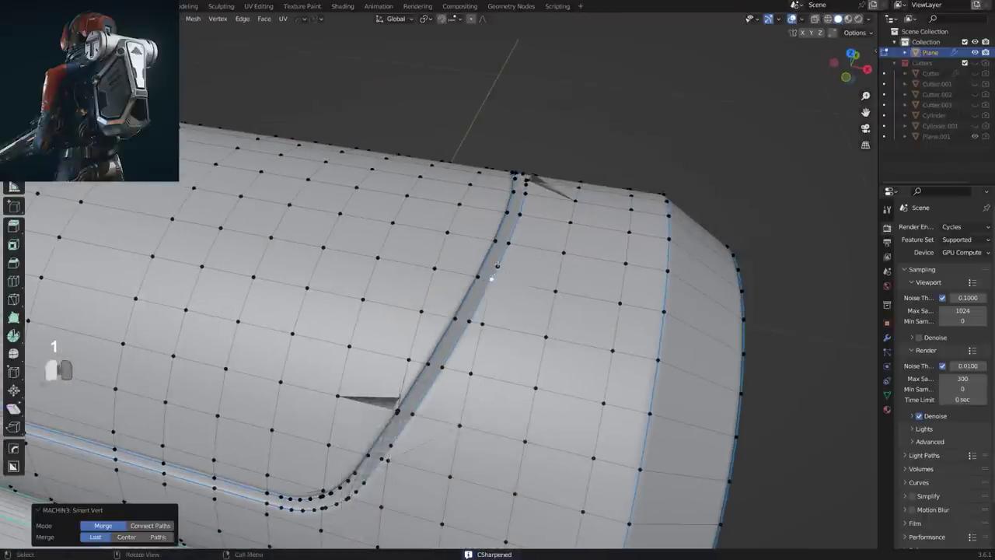
left_click(497, 267, "shift")
key("1")
Merge the stray vertex on the panel side of the slanted seam with Smart Vert, merging at last.
middle_click_drag(403, 427, 455, 380, "shift")
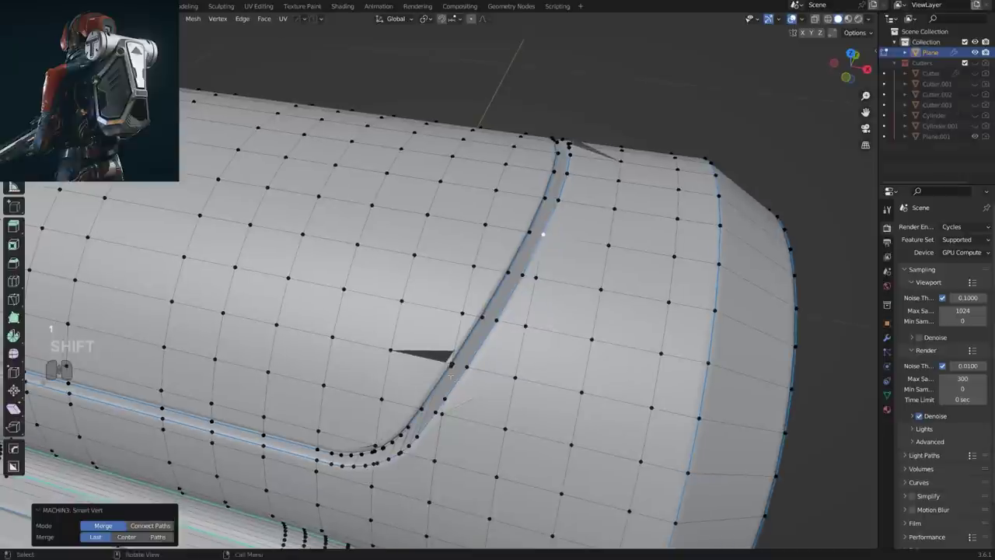
left_click(453, 358)
key("1")
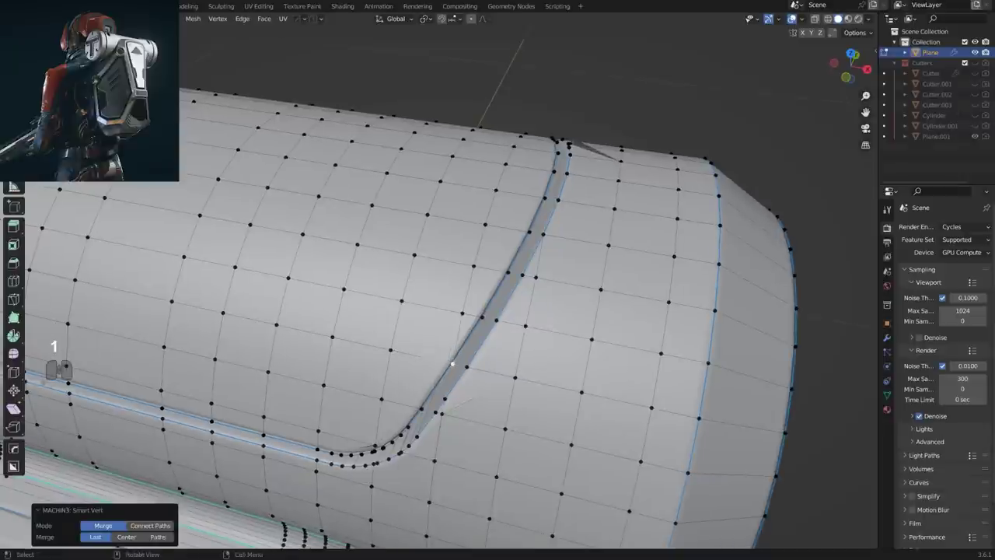
middle_click_drag(424, 407, 497, 339)
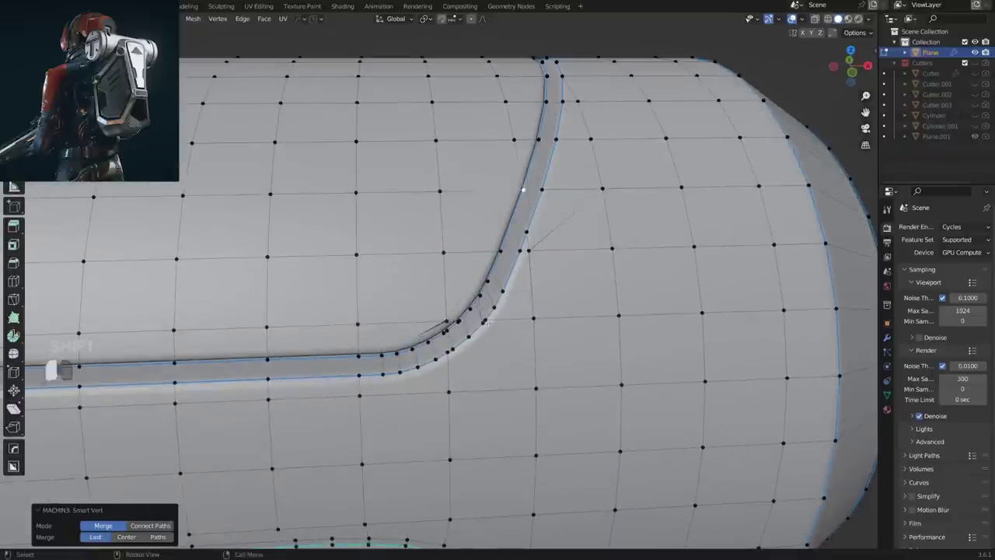
left_click(484, 320, "shift")
key("Tab")
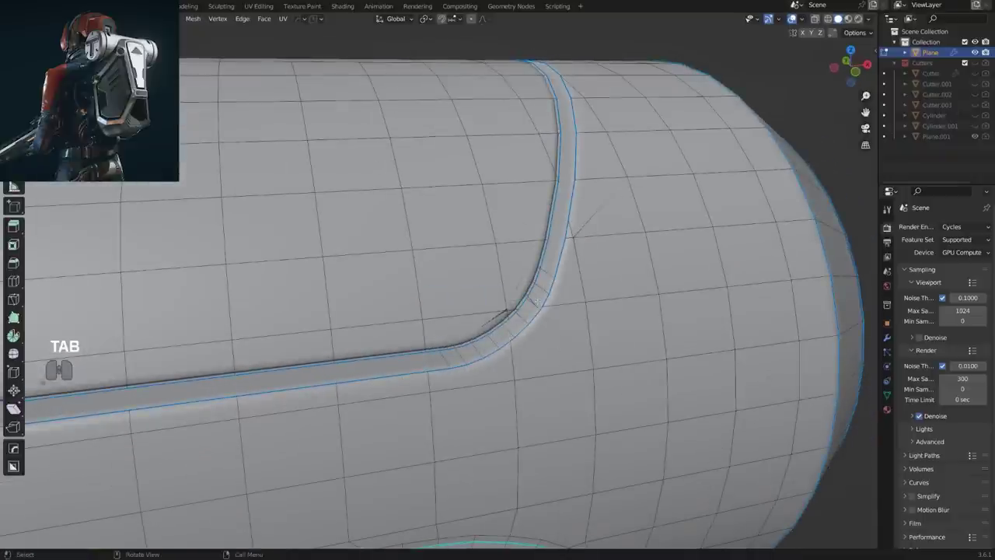
Merge the stray vertex into its neighbour on the outer edge of the seam's rounded front corner with Smart Vert.
scroll(535, 296, "up", 3)
left_click(604, 311)
key("Tab")
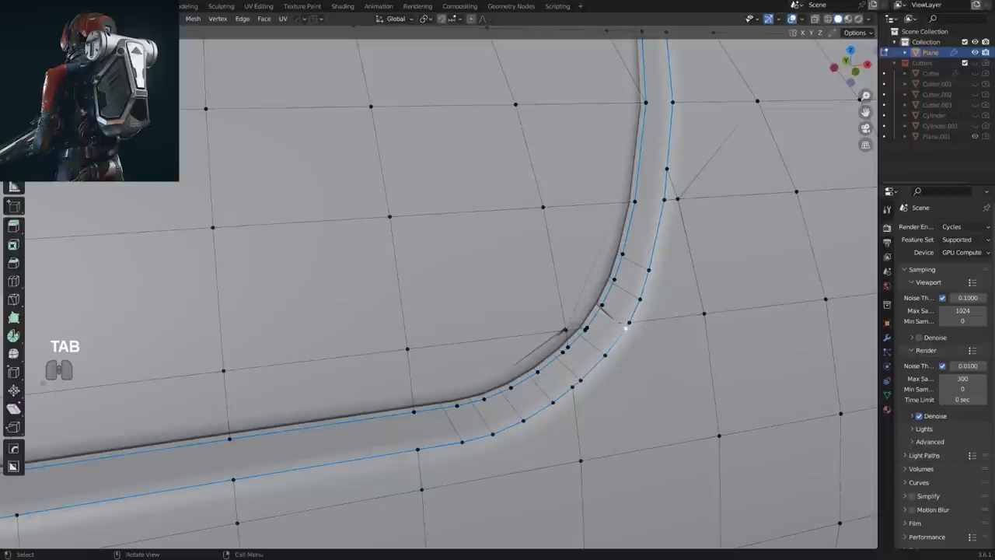
left_click(639, 298, "shift")
key("1")
Join the seam corner's outer vertex to the nearest cylinder grid vertex with an edge, and merge the stray corner vertex below it.
middle_click_drag(653, 327, 563, 183, "shift")
left_click(513, 207)
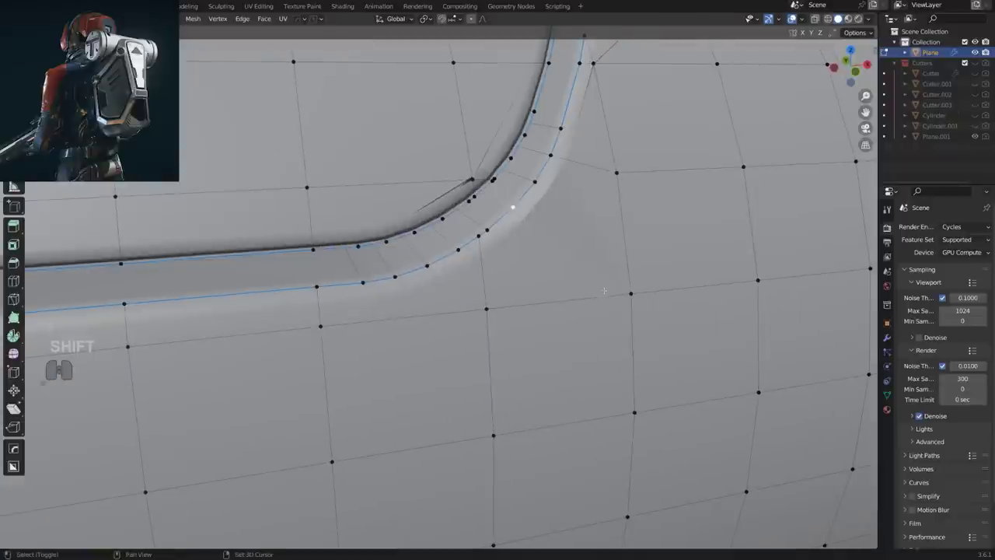
key("j")
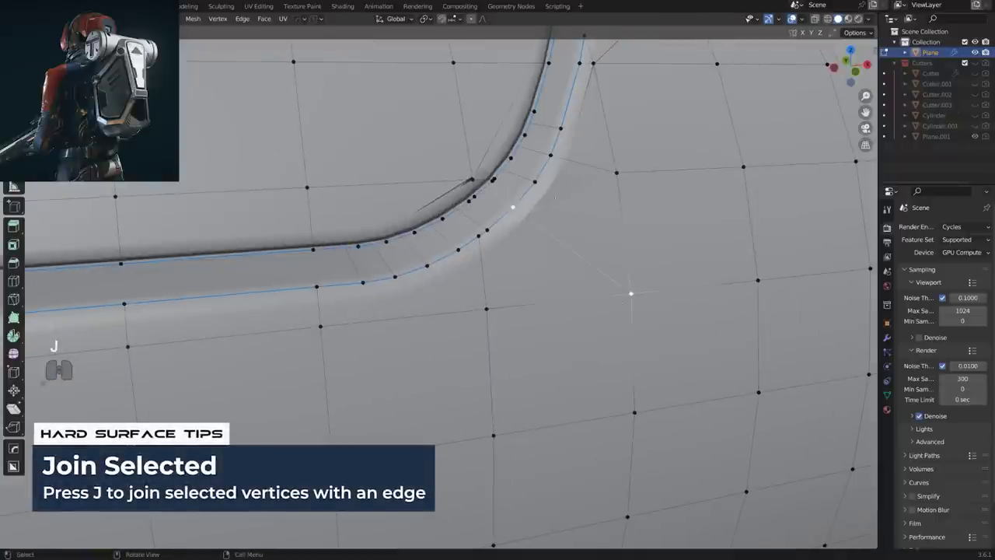
scroll(551, 197, "up", 2)
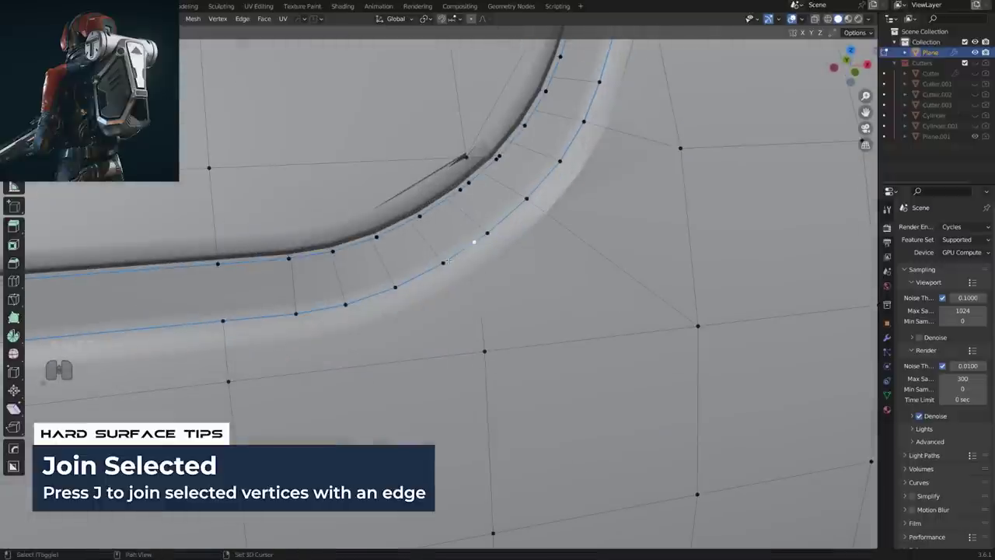
key("1")
Vertex-slide the panel's corner grid vertex along its edge, away from the seam's rounded front corner.
middle_click_drag(460, 184, 425, 156)
left_click(396, 148)
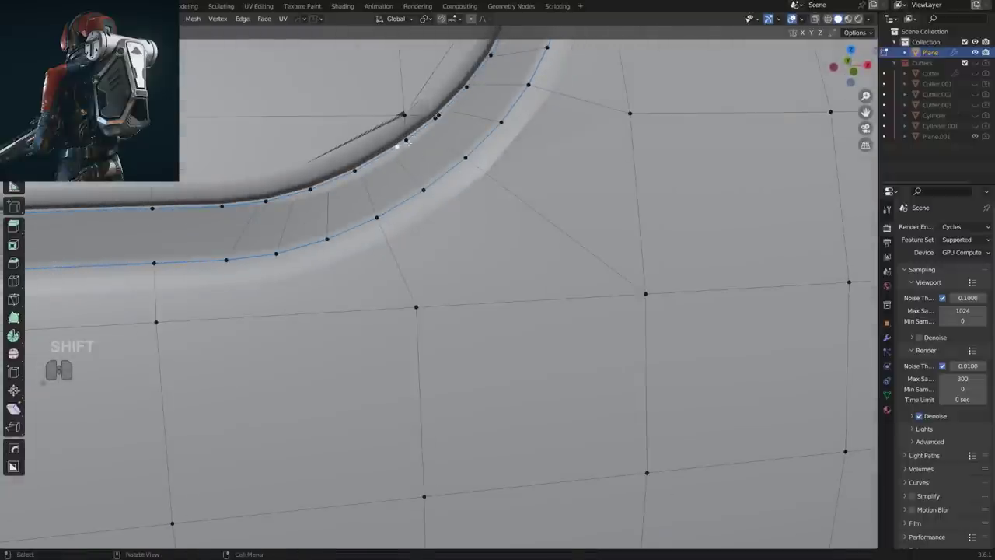
middle_click_drag(464, 113, 511, 266, "shift")
key("g")
key("g")
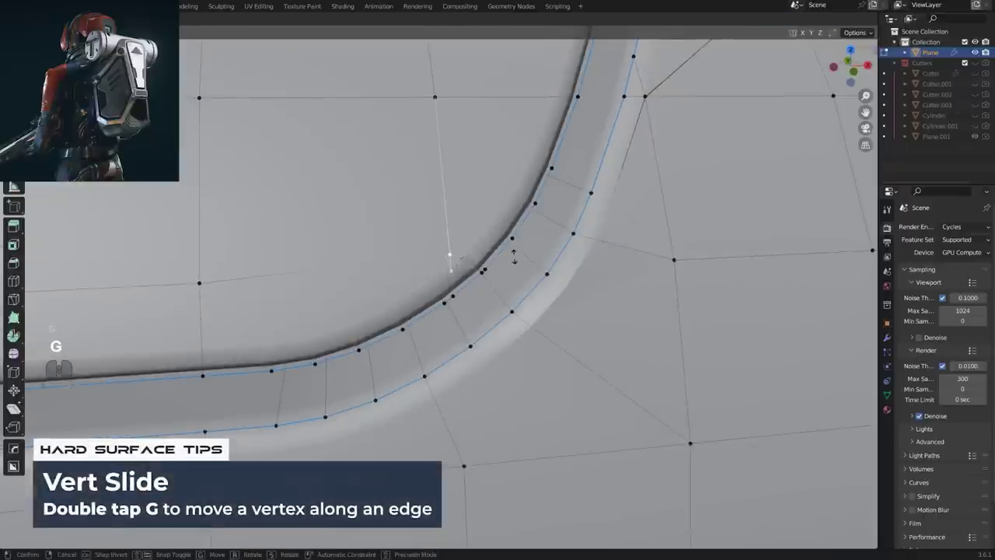
left_click(511, 251)
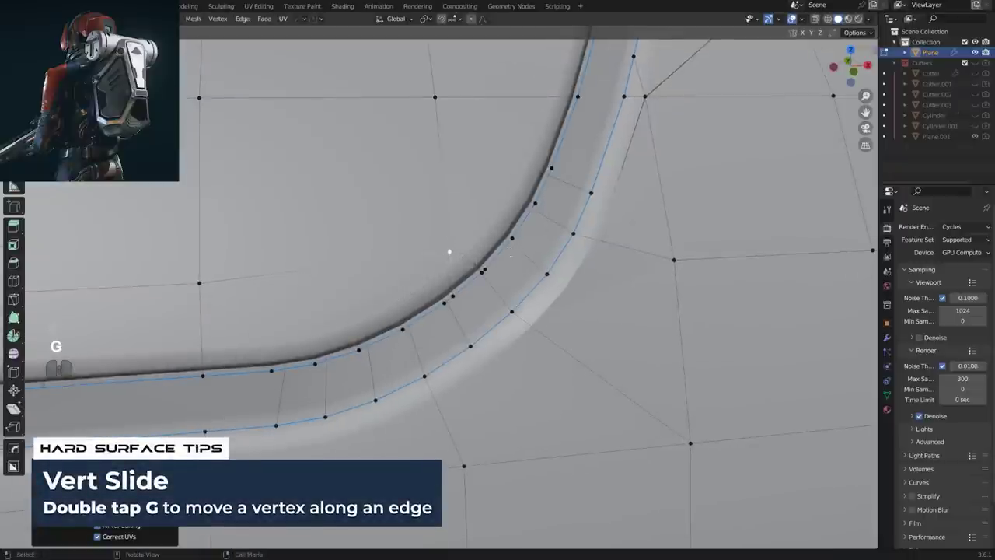
Merge the close vertex pairs on the inner edge of the rounded front corner with Smart Vert, merging at last.
left_click(482, 271)
key("1")
key("ctrl+z")
key("1")
scroll(480, 275, "down", 2)
scroll(480, 275, "down", 4)
middle_click_drag(480, 275, 481, 259)
scroll(510, 293, "up", 4)
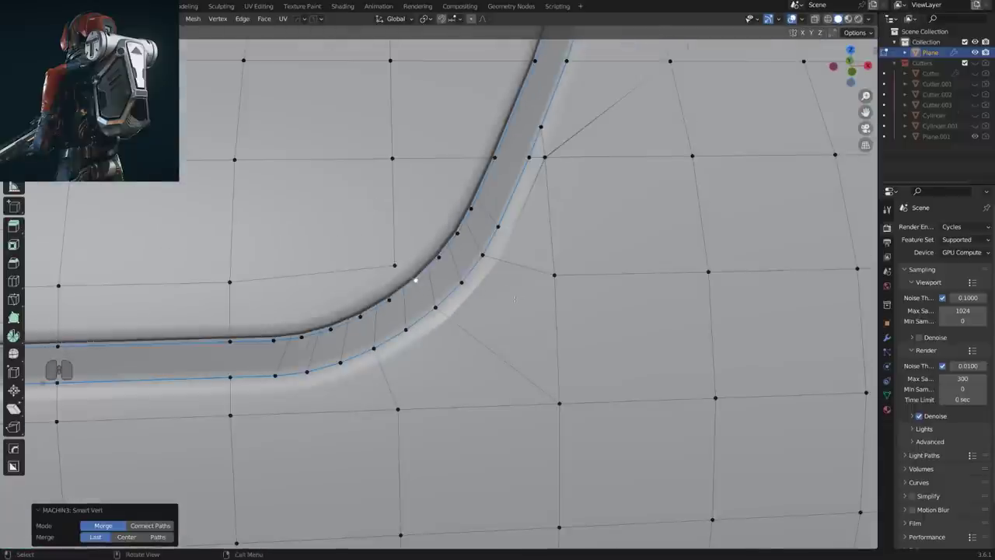
Merge the stray vertex causing the shading crease on the outer side of the front slanted seam, merging at last.
key("Tab")
scroll(521, 279, "down", 5)
scroll(523, 276, "up", 2)
key("Tab")
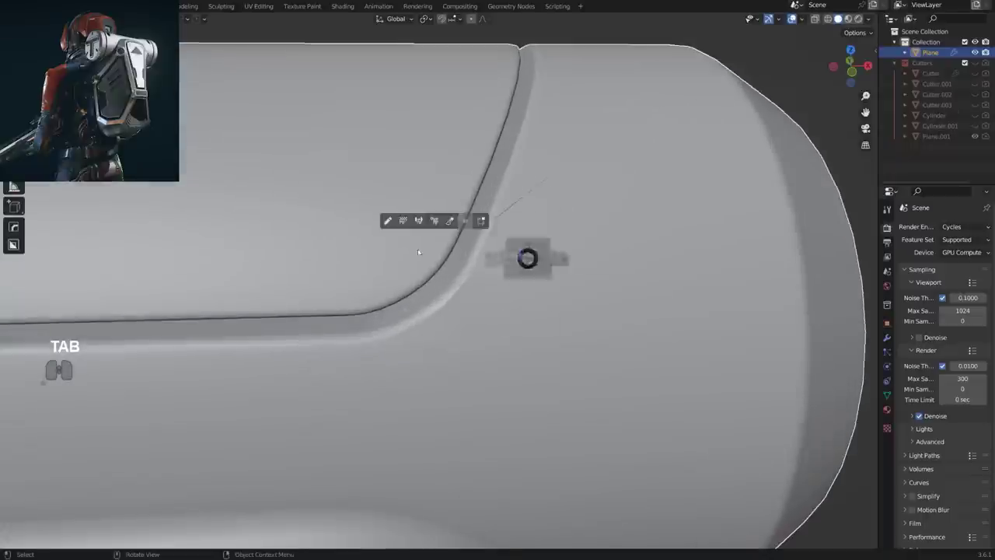
key("1")
left_click(495, 200)
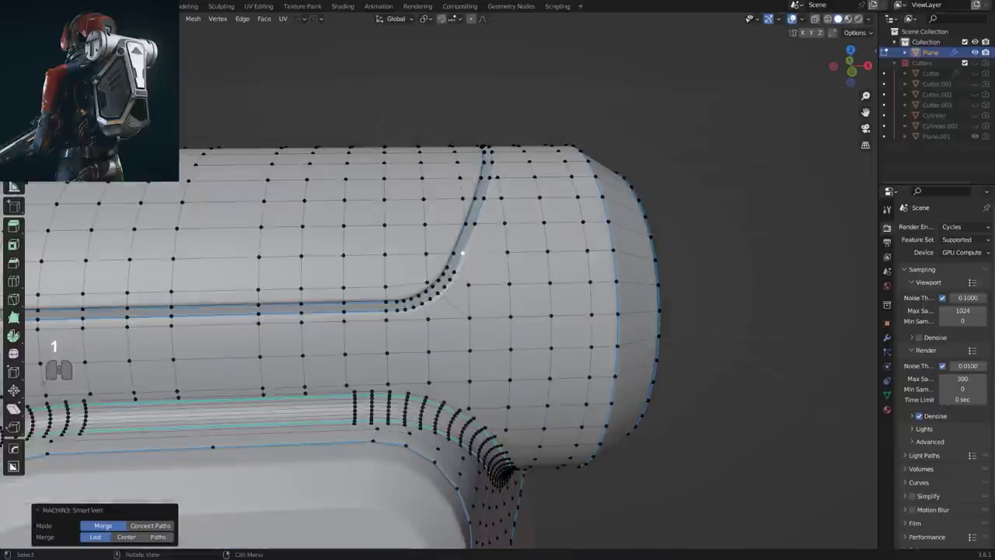
Symmetrize the mesh along X and bring up the slanted seam on the cylinder's back side for editing.
scroll(346, 234, "down", 3)
key("alt+x")
key("Tab")
middle_click_drag(356, 243, 536, 297)
scroll(536, 296, "up", 4)
key("Tab")
scroll(441, 291, "up", 4)
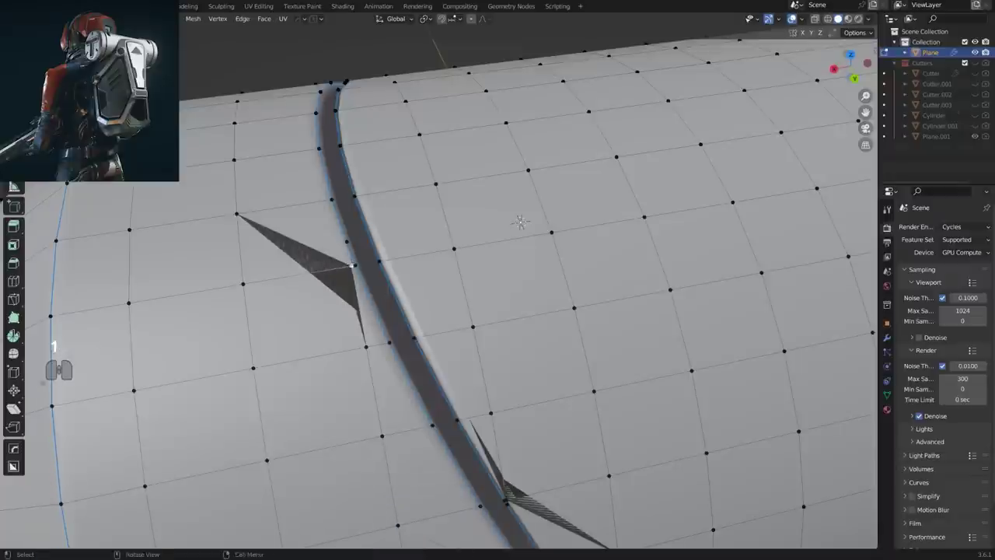
Merge the stray vertex on the outer edge of the back slanted seam with Smart Vert, merging at last.
key("1")
left_click(348, 243)
left_click(355, 265, "shift")
key("1")
Try to merge the next outer grid vertex into the back seam's edge with Smart Vert, and undo the merge.
middle_click_drag(357, 351, 331, 289, "shift")
left_click(337, 166)
left_click(362, 164, "shift")
key("1")
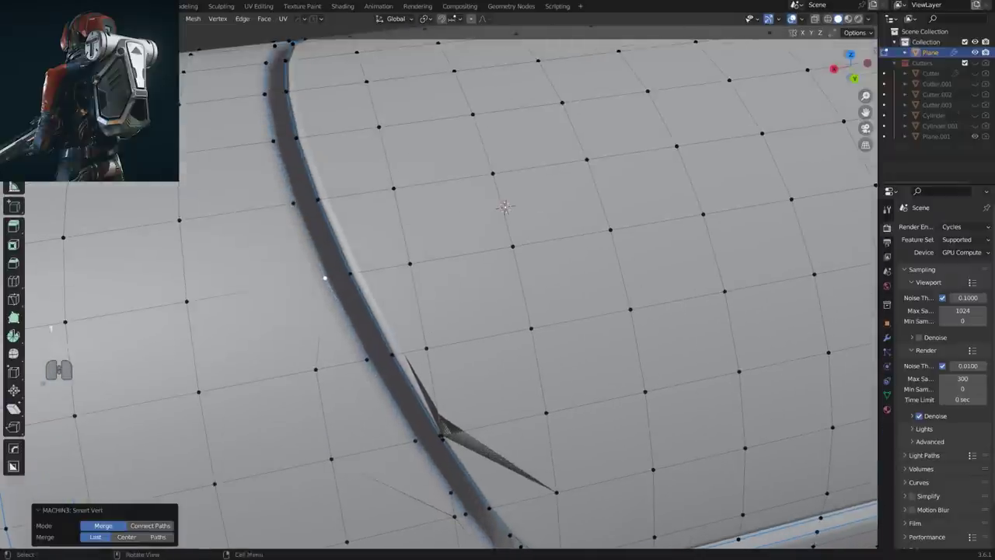
key("ctrl+z")
Knife a new line of edges just outside the slanted seam, from the cylinder's back over the top to the front.
scroll(387, 320, "down", 6)
key("k")
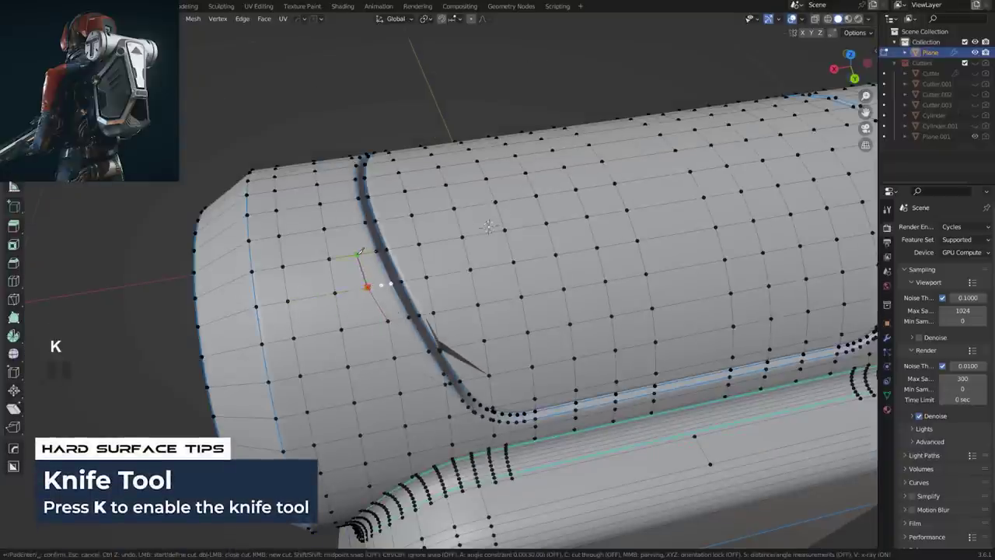
left_click(342, 179)
middle_click_drag(342, 180, 537, 221)
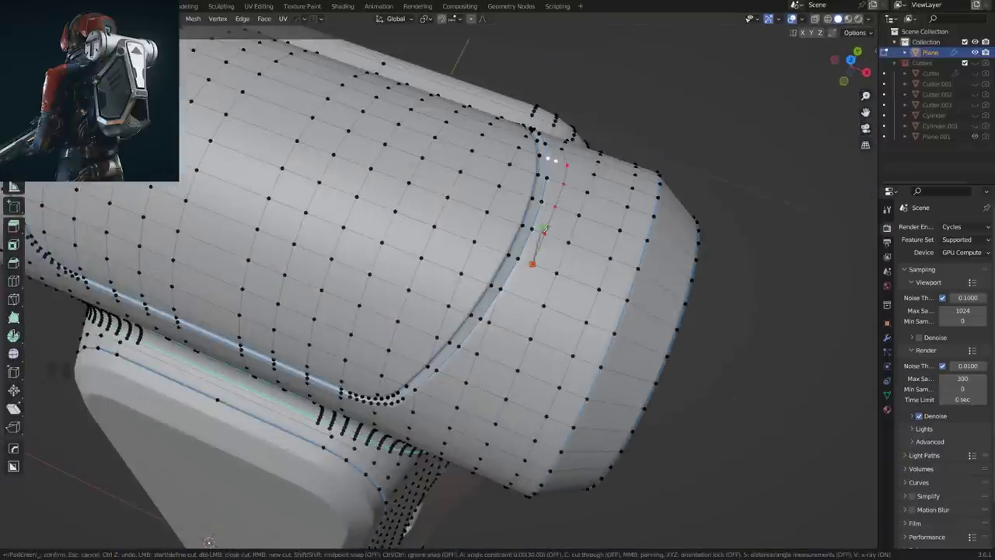
left_click(477, 353)
key("space")
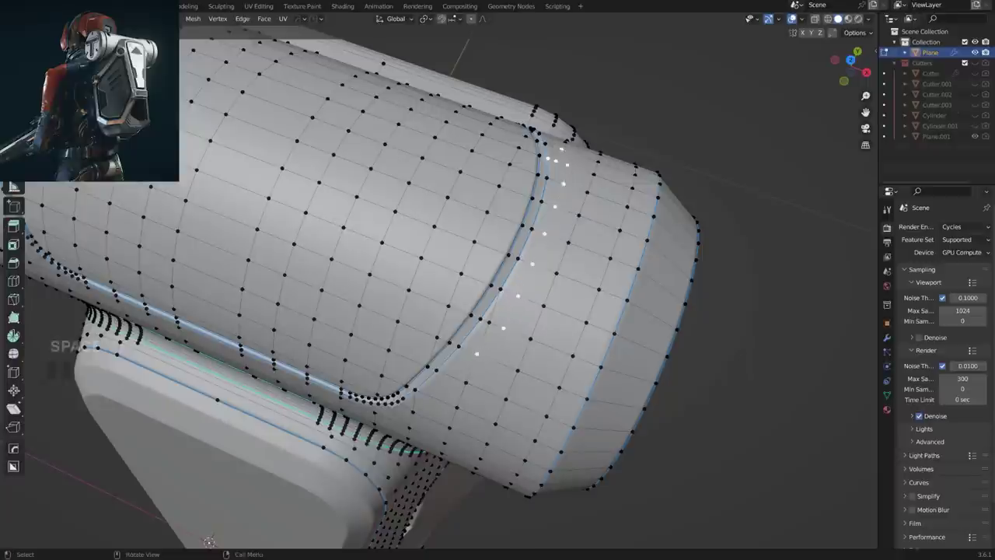
Dissolve the two surplus edges on the cylinder surface just outside the front slanted seam.
scroll(501, 331, "up", 4)
key("Tab")
left_click(509, 344)
left_click(558, 347)
left_click(546, 378, "shift")
key("x")
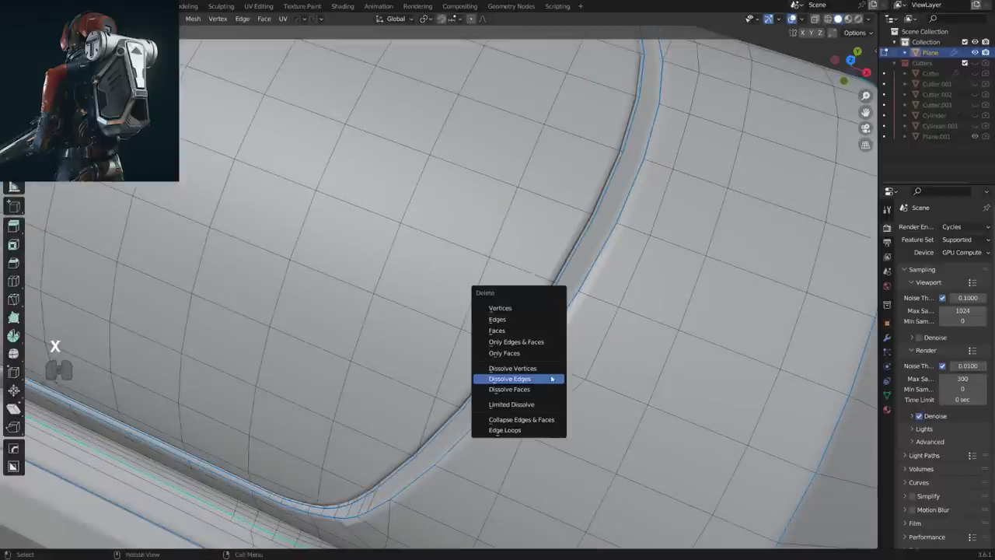
left_click(549, 379)
Merge the overlapping vertices on the panel side of the back slanted seam, where the dark faces are, merging at last.
scroll(549, 379, "down", 2)
middle_click_drag(549, 379, 381, 303)
middle_click_drag(381, 303, 404, 266, "shift")
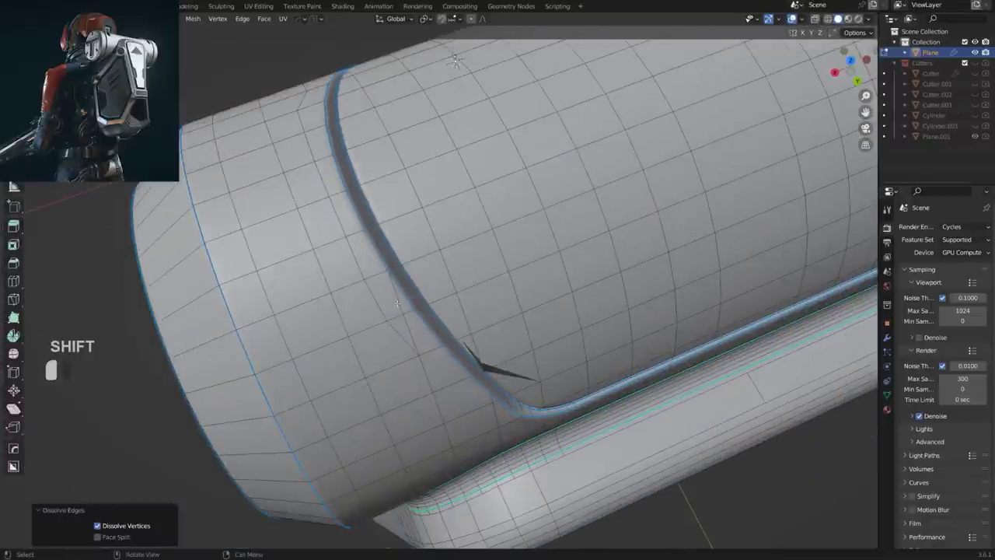
scroll(436, 351, "down", 3)
middle_click_drag(441, 351, 424, 288)
scroll(424, 288, "up", 3)
key("Tab")
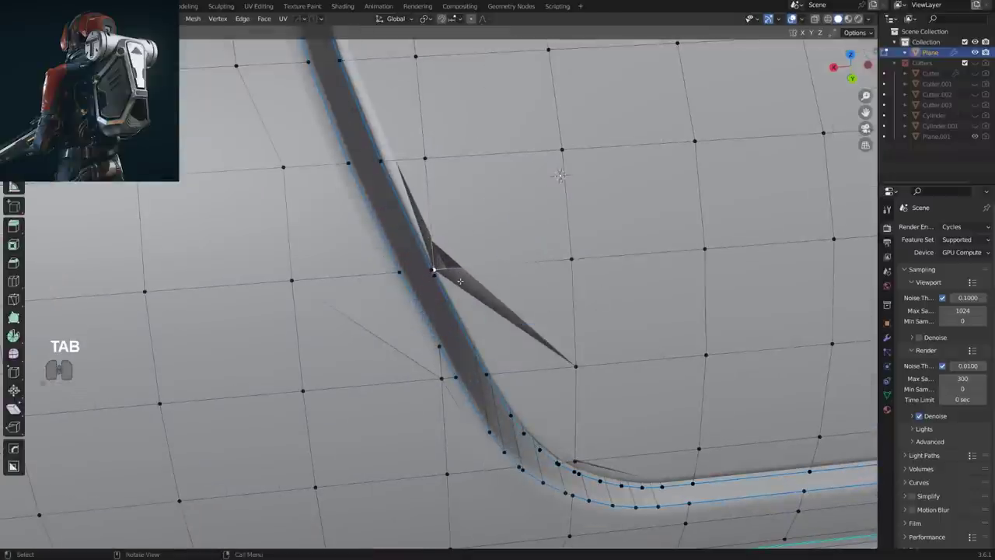
left_click(428, 268, "shift")
key("1")
left_click(431, 275)
left_click(432, 272, "shift")
key("1")
scroll(440, 287, "down", 4)
scroll(432, 277, "up", 6)
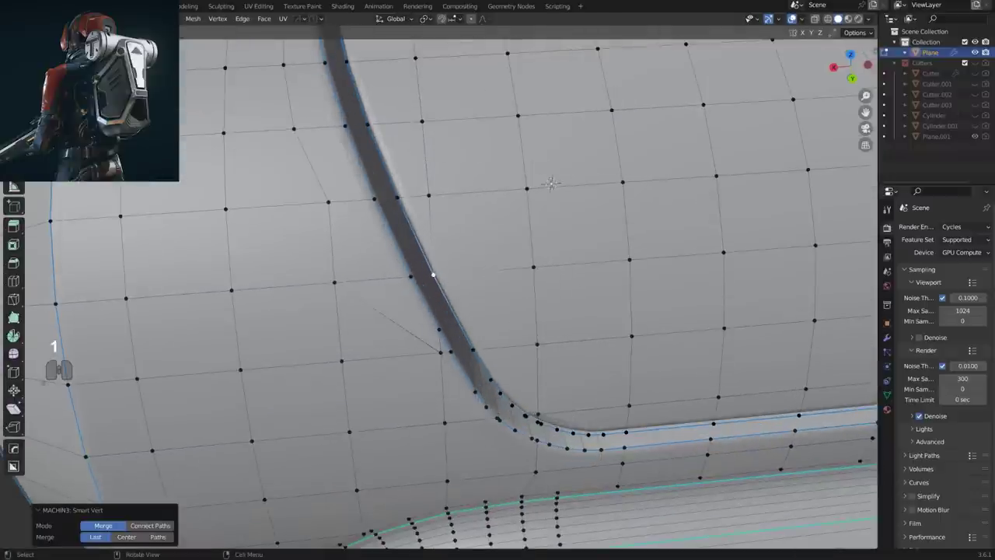
Merge the stray grid vertex into the outer edge vertex just above the back seam's rounded corner with Smart Vert.
scroll(421, 254, "down", 2)
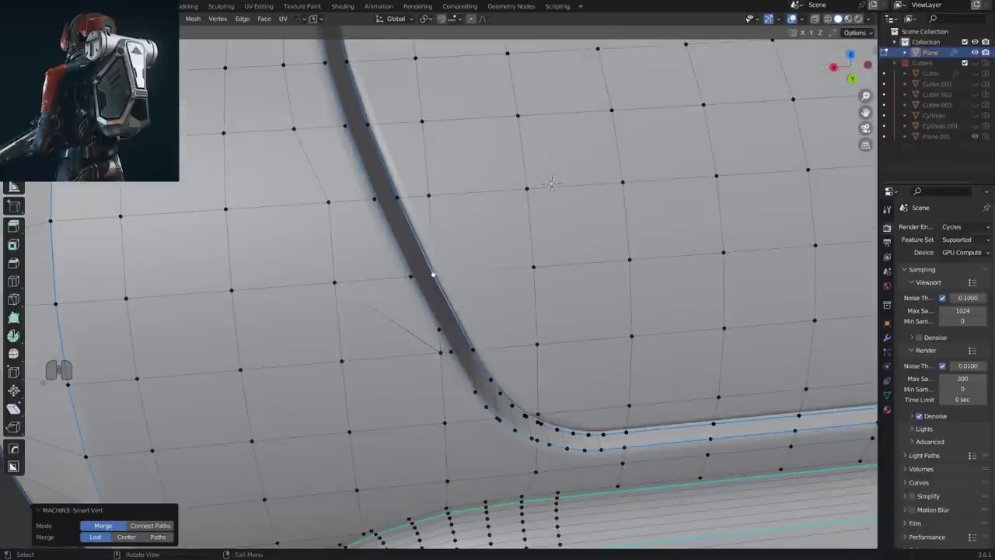
left_click(439, 353)
left_click(439, 329, "shift")
key("1")
key("ctrl+z")
left_click(451, 353, "shift")
key("1")
Symmetrize the backpack mesh across the X axis from the positive to the negative side.
scroll(498, 362, "down", 4)
middle_click_drag(499, 362, 476, 342)
scroll(476, 342, "down", 3)
key("alt+x")
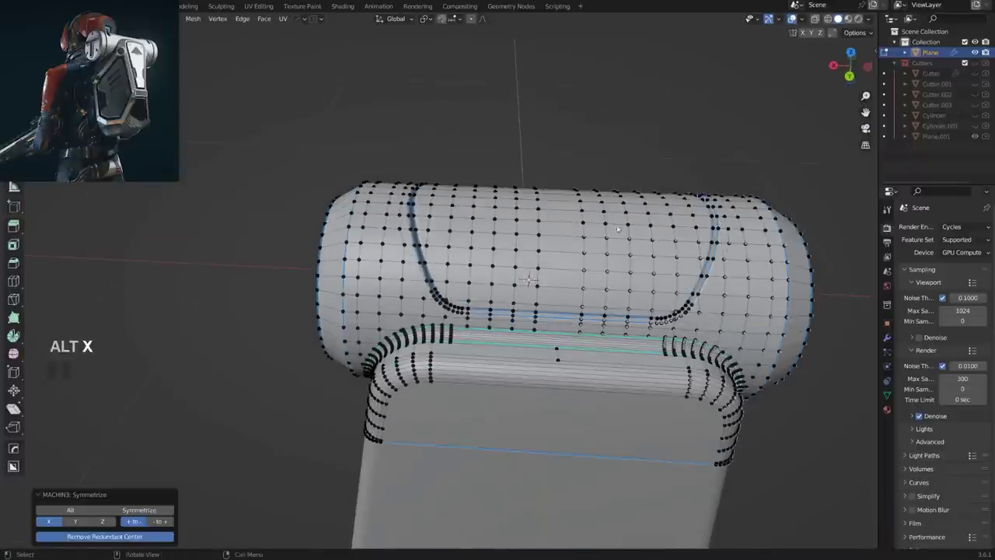
Vertex-slide the panel's corner grid vertex along its edge, away from the seam's rounded back corner.
key("Tab")
mouse_move(536, 206)
middle_mouse_down()
mouse_move(557, 244)
mouse_move(535, 210)
middle_mouse_up()
scroll(535, 218, "up", 5)
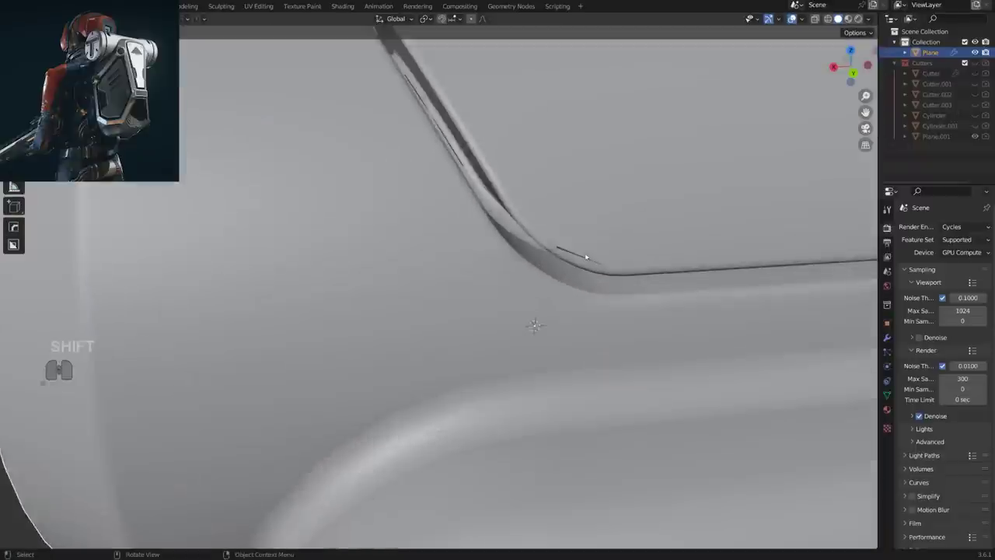
middle_click_drag(607, 245, 421, 286, "shift")
scroll(421, 286, "up", 3)
key("Tab")
middle_click_drag(237, 324, 301, 338, "shift")
scroll(301, 338, "up", 3)
scroll(301, 338, "down", 3)
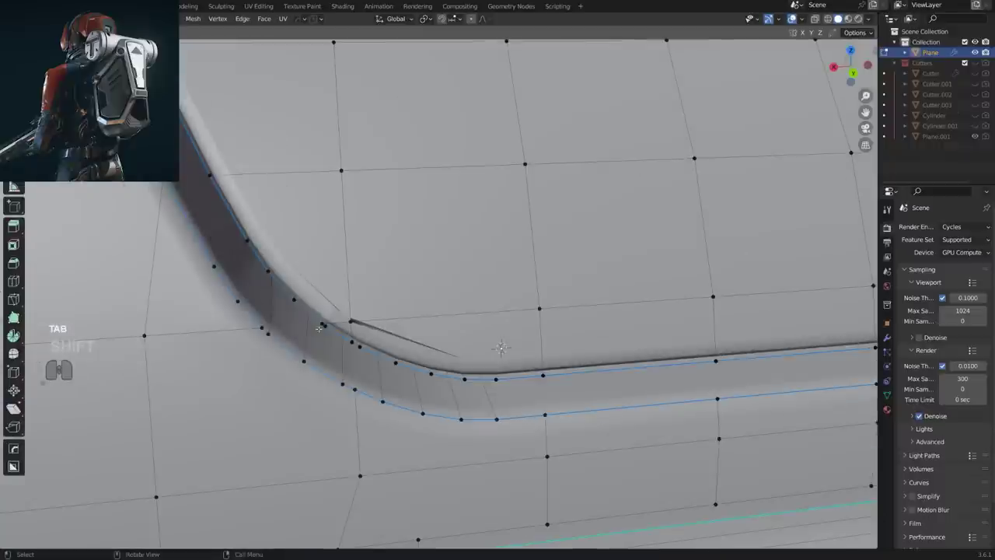
key("g")
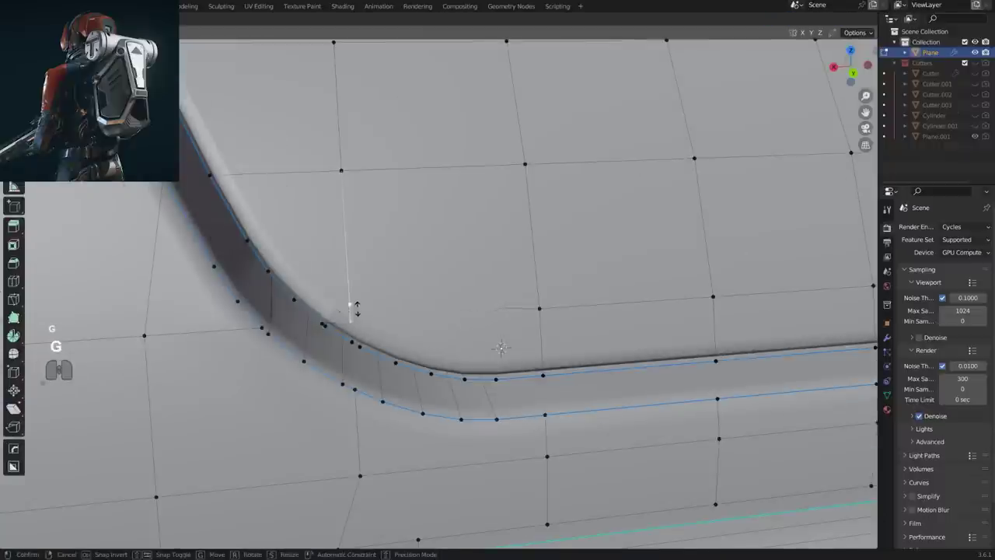
left_click(355, 291)
Merge the two close vertex pairs on the inner edge of the rounded back corner with Smart Vert.
left_click(321, 323, "shift")
left_click(326, 326, "shift")
key("1")
key("ctrl+z")
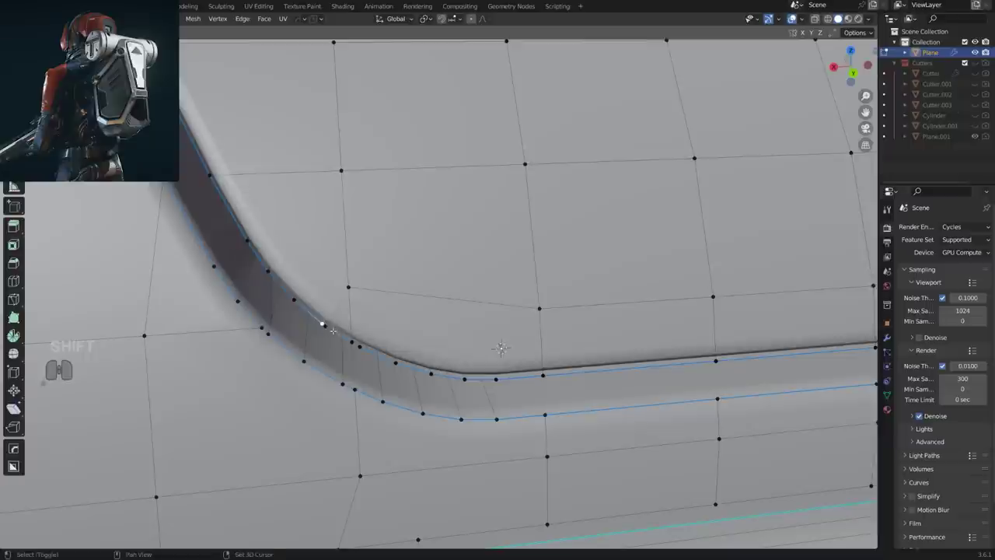
key("1")
left_click(351, 341)
left_click(327, 329, "shift")
key("1")
Symmetrize the cleaned-up mesh along X again and return to Object Mode.
scroll(342, 328, "down", 5)
key("Tab")
scroll(412, 312, "down", 5)
scroll(416, 312, "down", 1)
key("Tab")
key("alt+x")
key("Tab")
Deselect the backpack, switch to the front view and save the file with PowerSave.
scroll(497, 156, "down", 3)
middle_click_drag(490, 187, 630, 190)
left_click(630, 190)
middle_click_drag(407, 349, 537, 287, "shift")
key("grave")
key("KP_1")
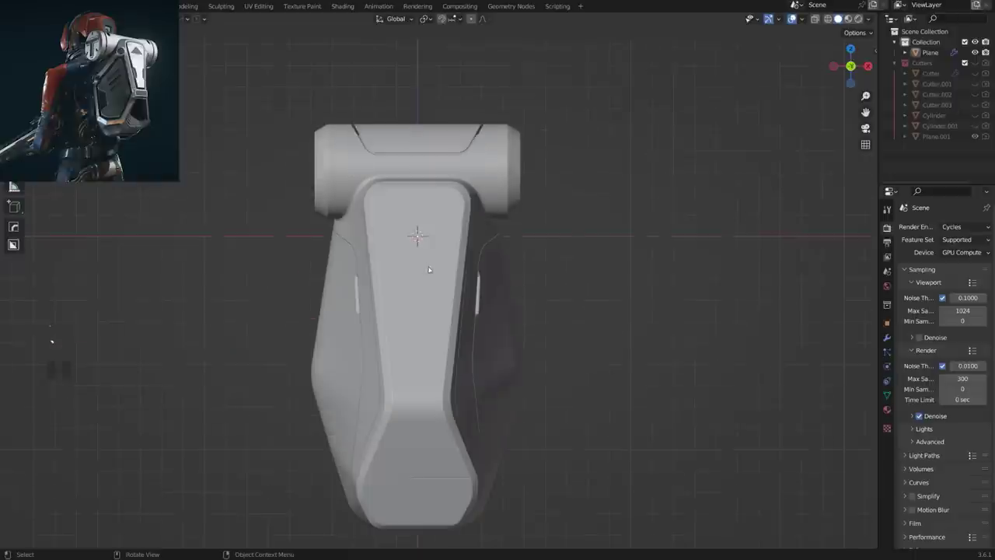
left_click(204, 21)
left_click(203, 59)
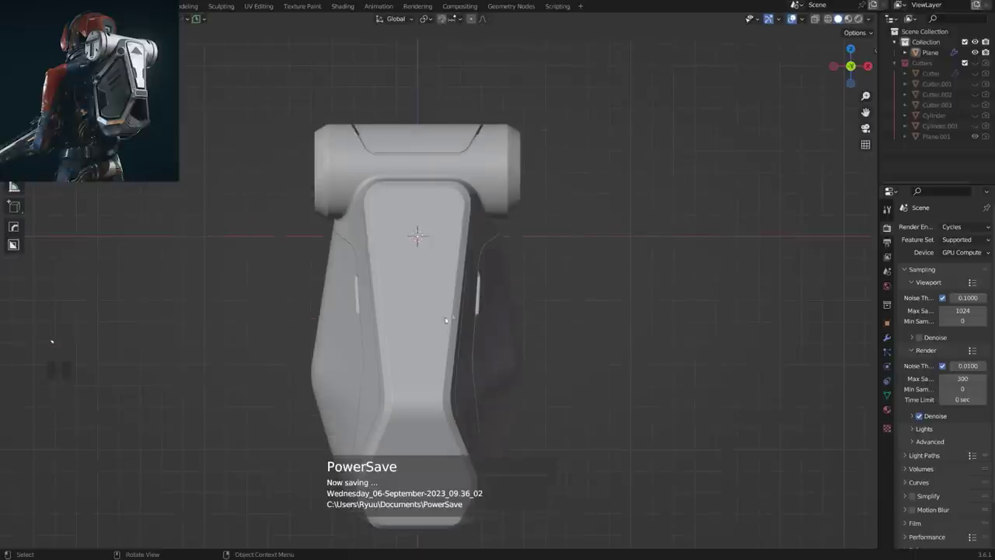
Enter Edit Mode on the tapered centre body with its large front face selected.
middle_click_drag(445, 322, 430, 298, "shift")
scroll(425, 289, "up", 2)
left_click(428, 240)
key("d")
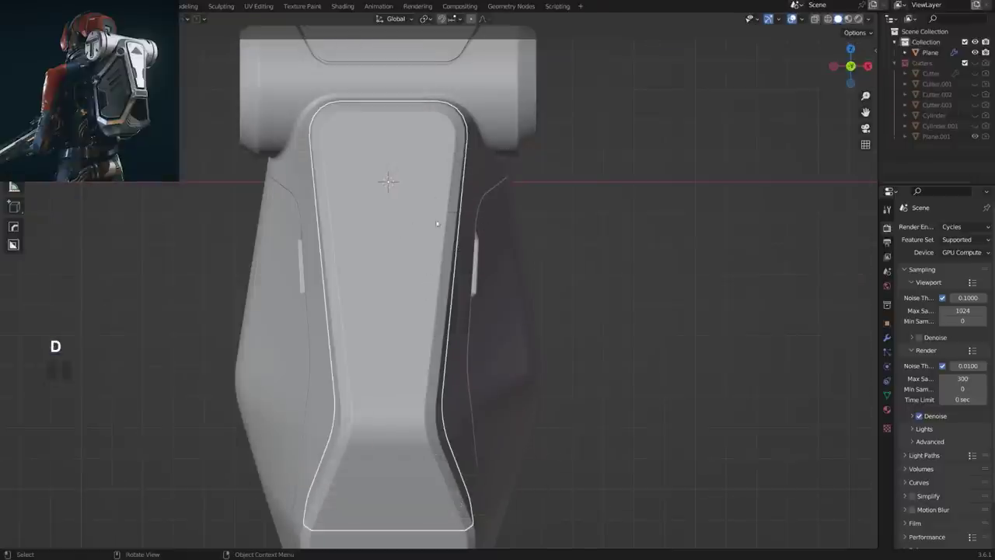
key("Tab")
key("ctrl+q")
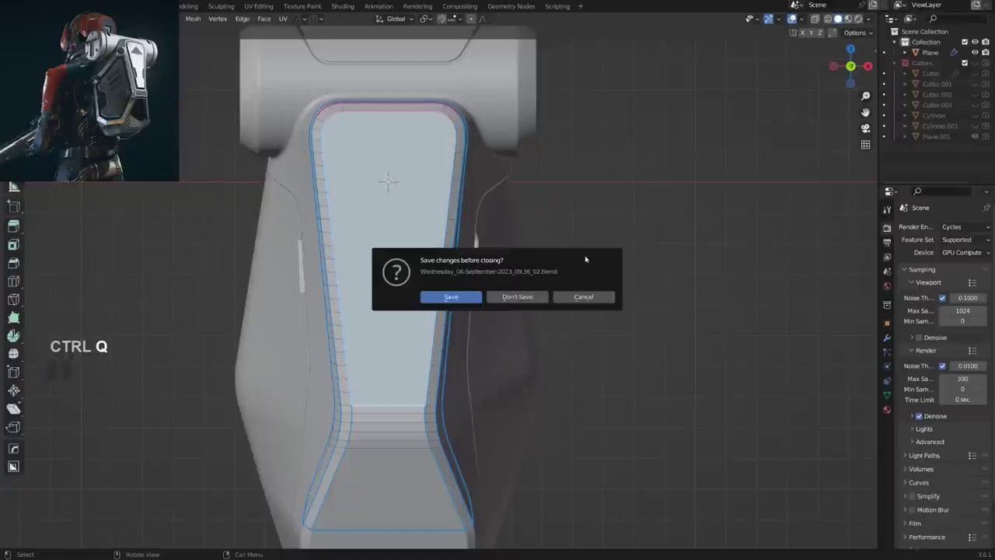
Assign the Ctrl+Q shortcut to HardOps Align View and align the view to the selected large front face.
key("q")
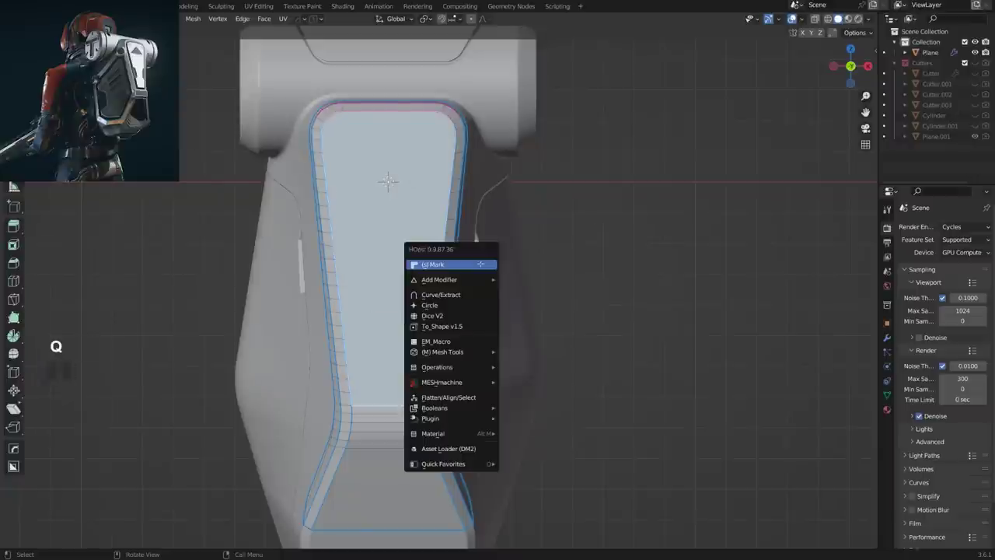
mouse_move(465, 371)
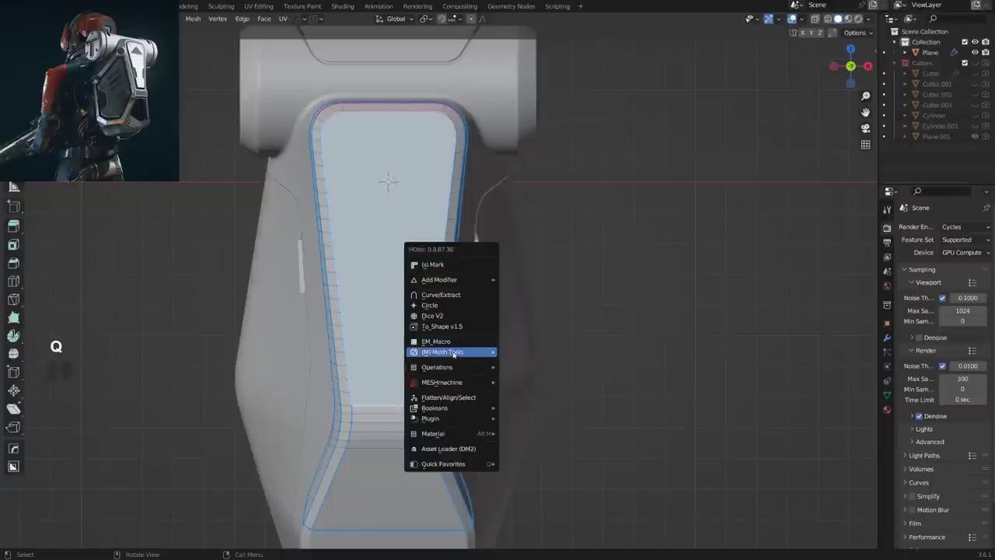
mouse_move(453, 353)
right_click(554, 425)
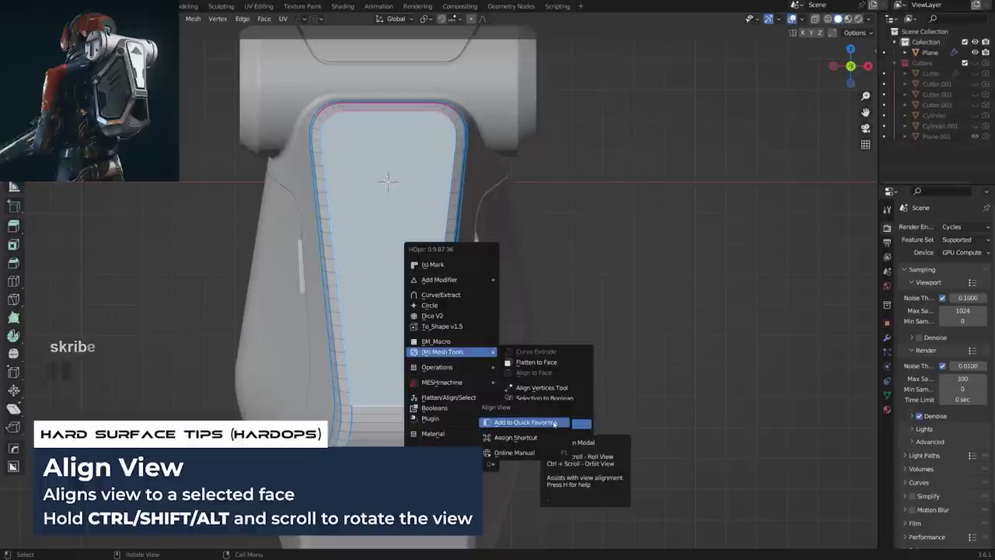
left_click(544, 438)
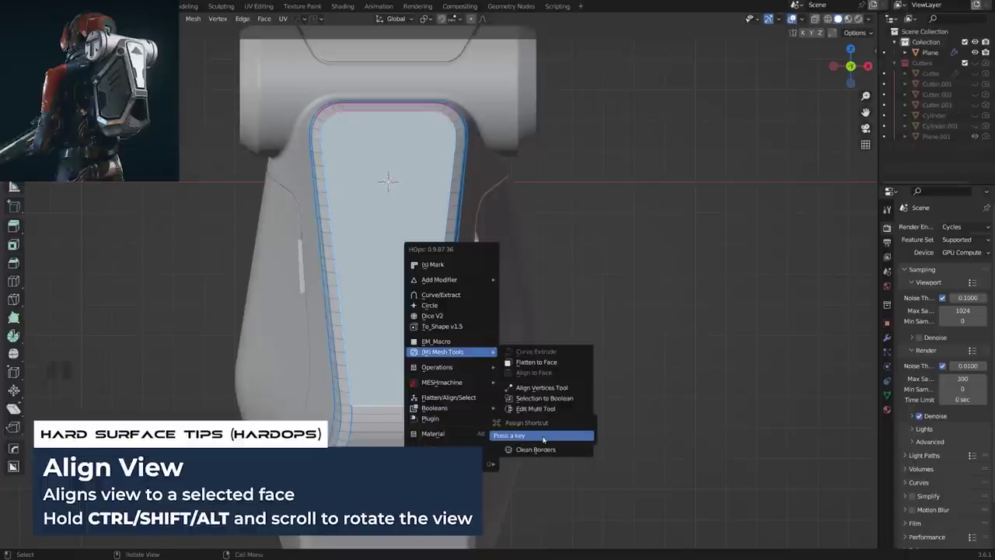
key("ctrl+q")
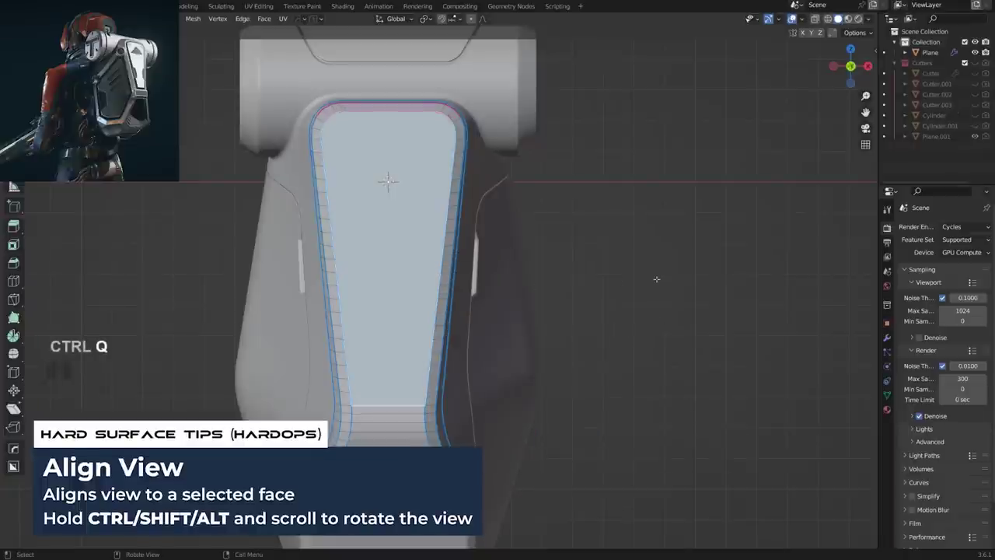
key("ctrl+q")
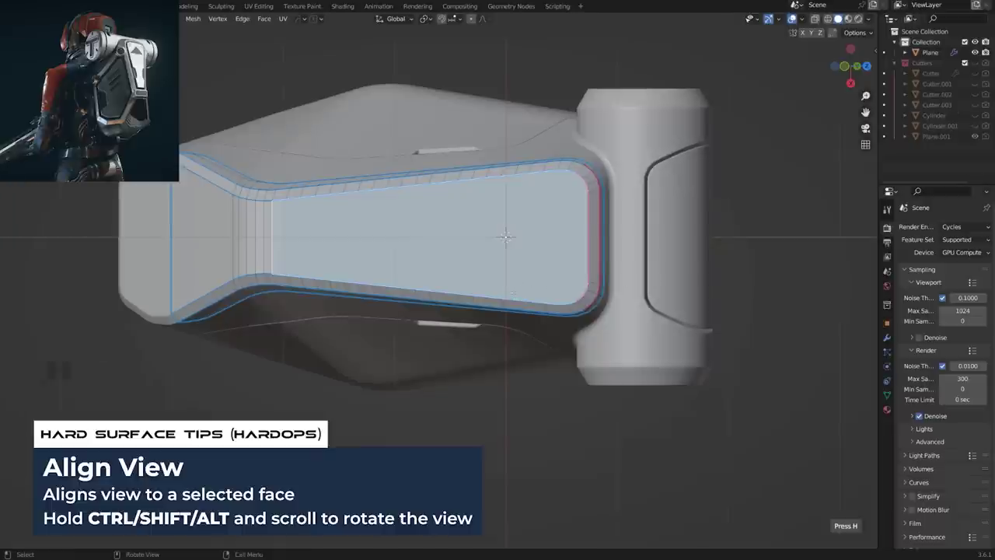
Return to Object Mode and activate BoxCutter with the Ngon shape and View Align in Ortho enabled.
key("Tab")
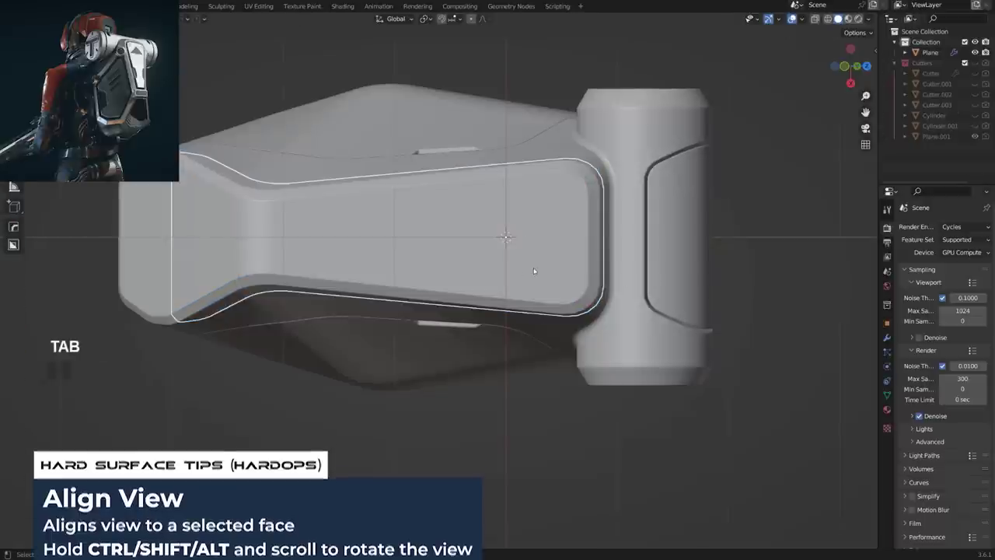
key("shift+v")
left_click(533, 274, "shift")
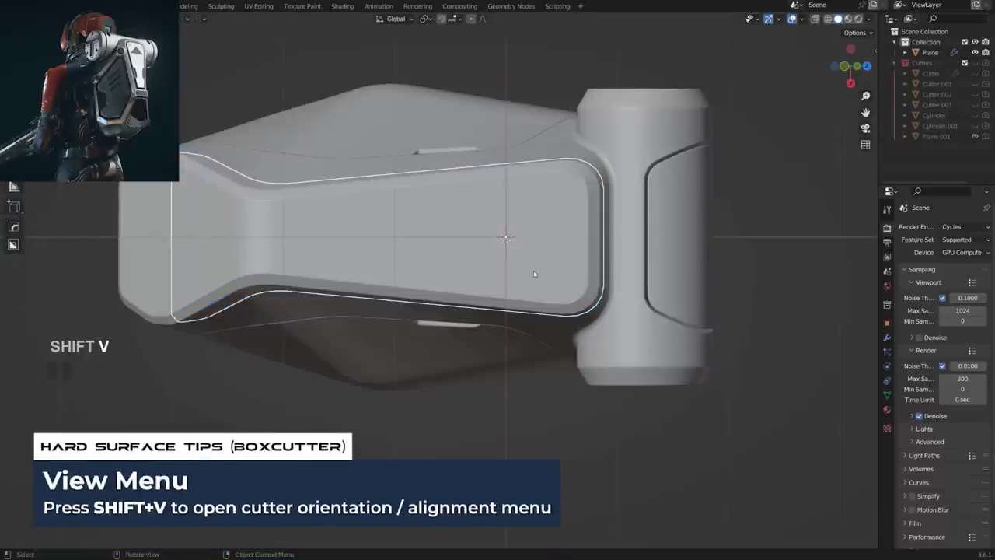
key("alt+w")
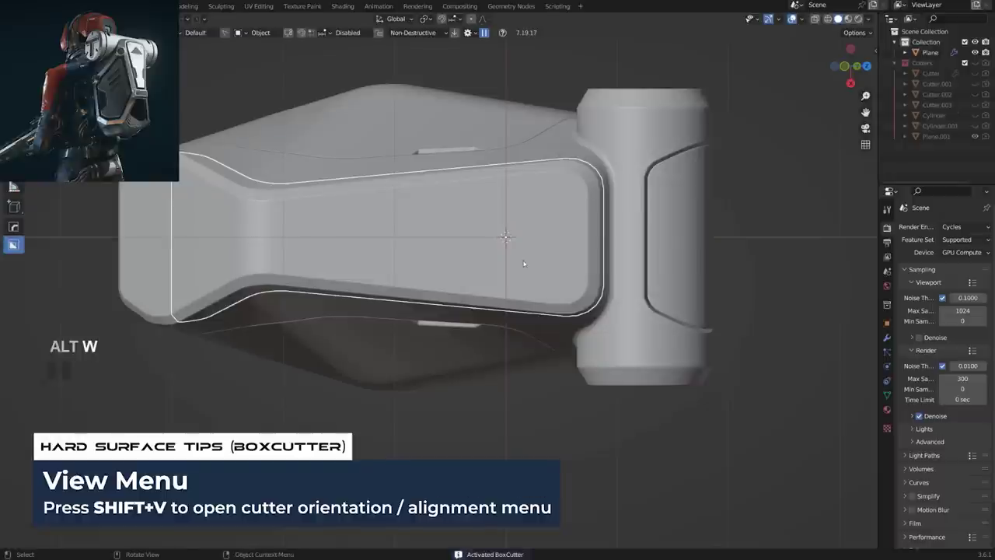
key("shift+v")
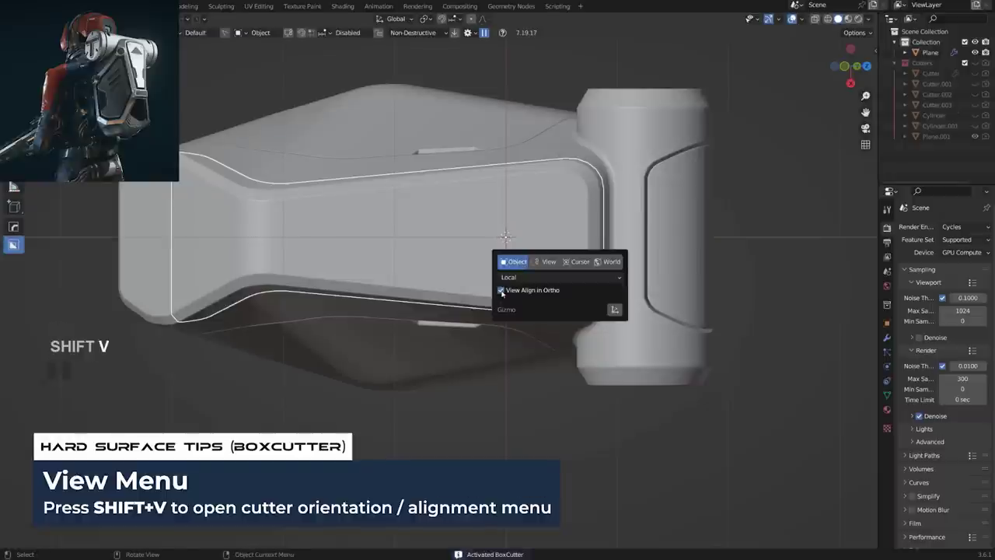
key("d")
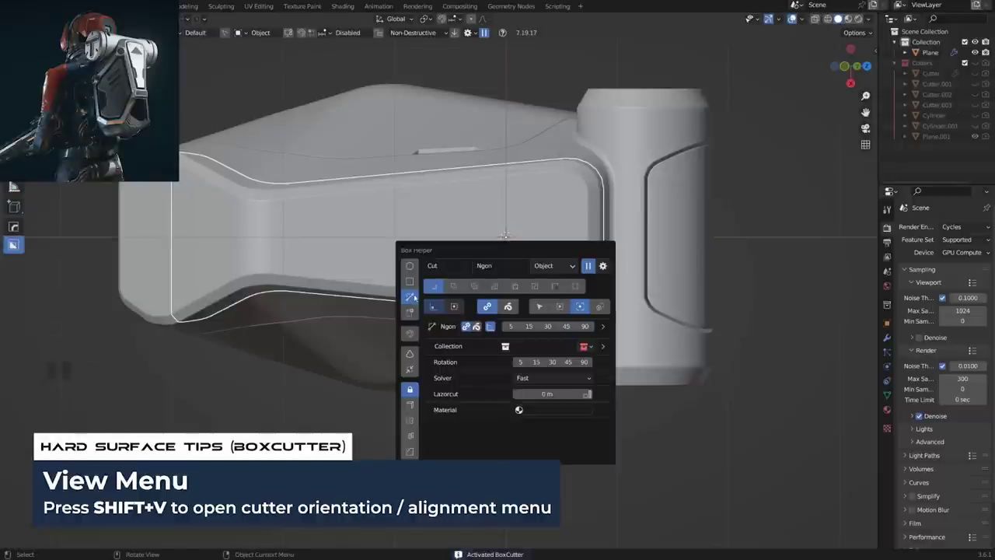
left_click(413, 297)
left_click(524, 317)
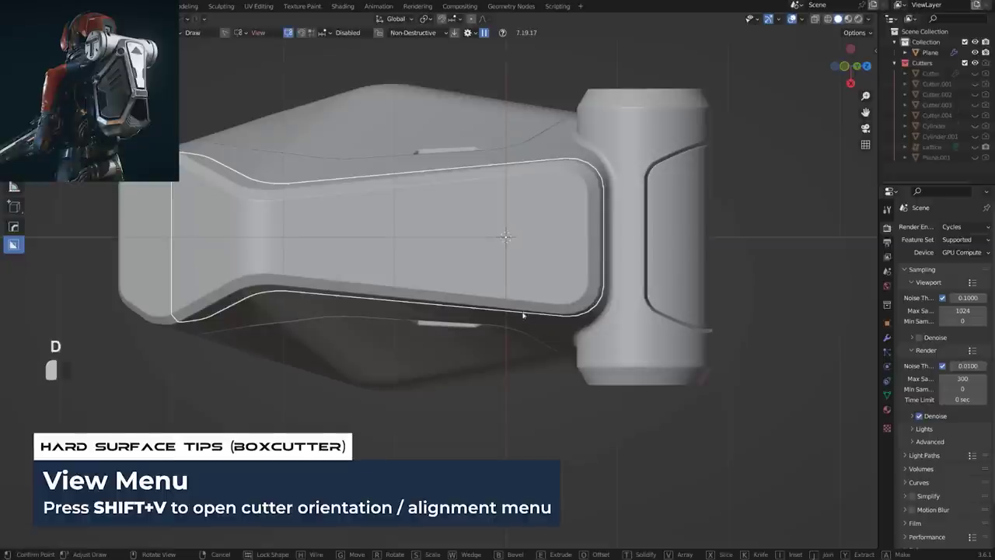
left_click_drag(522, 297, 525, 293)
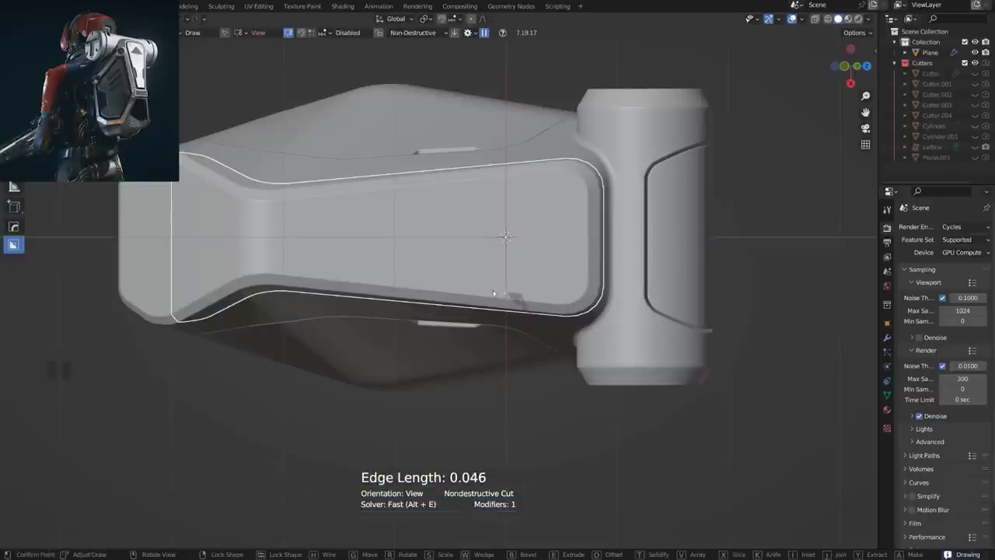
left_click(393, 282, "ctrl")
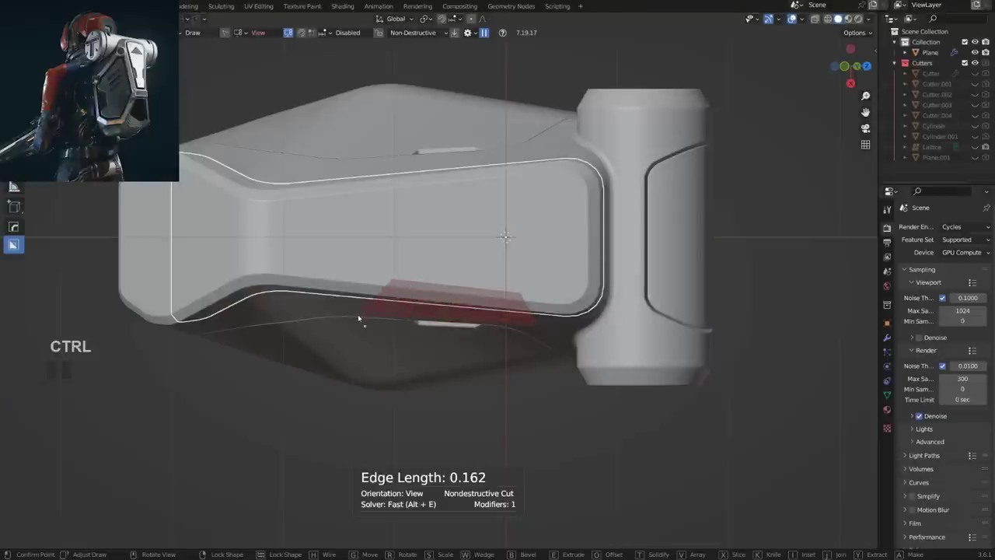
key("Escape")
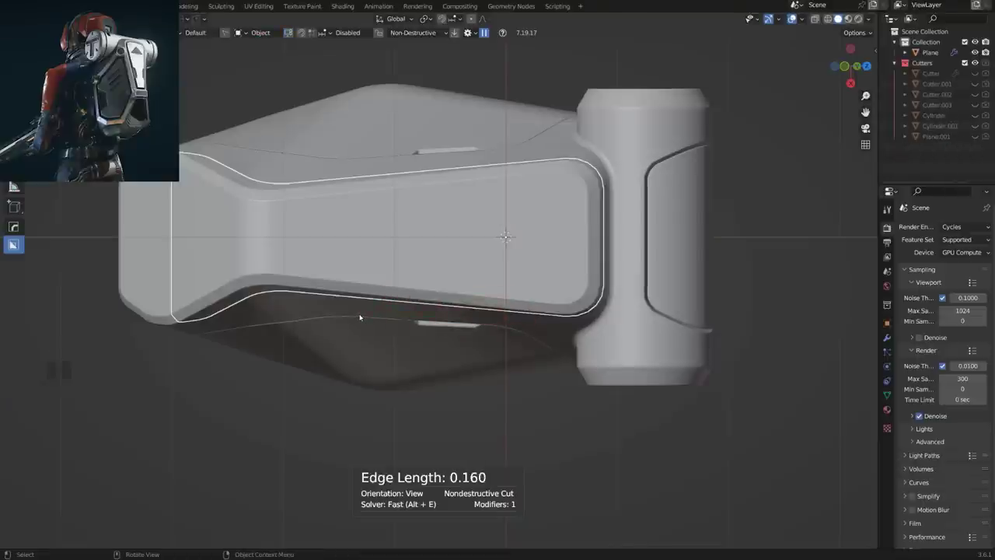
Slice a stepped panel out of one long edge of the tapered front body with a bevelled Ngon cutter.
left_click_drag(544, 332, 509, 294)
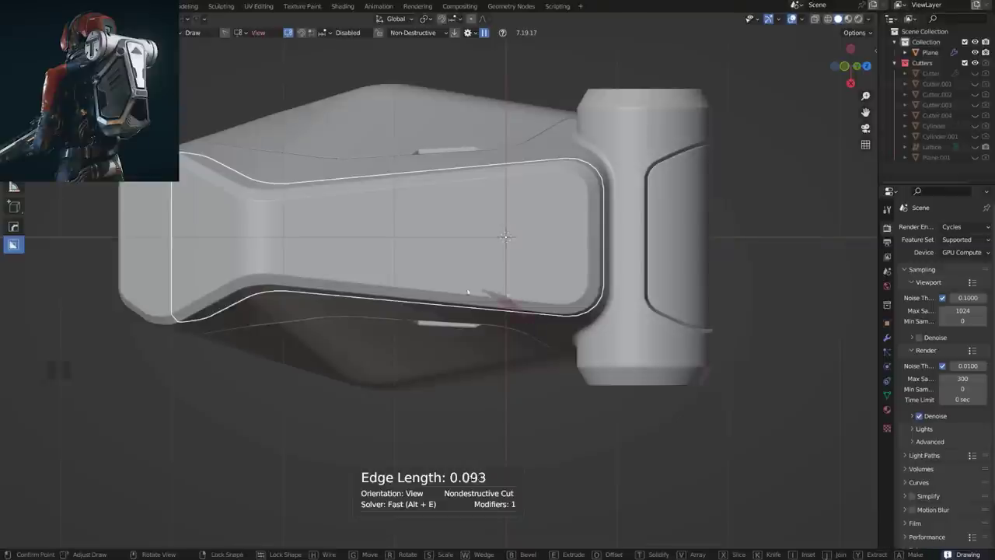
left_click(420, 286)
left_click(355, 276)
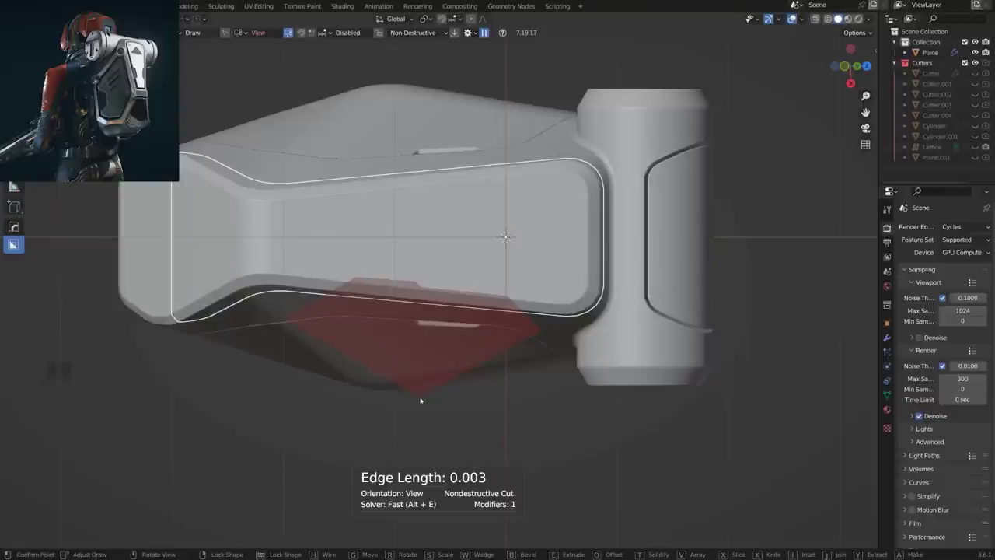
key("b")
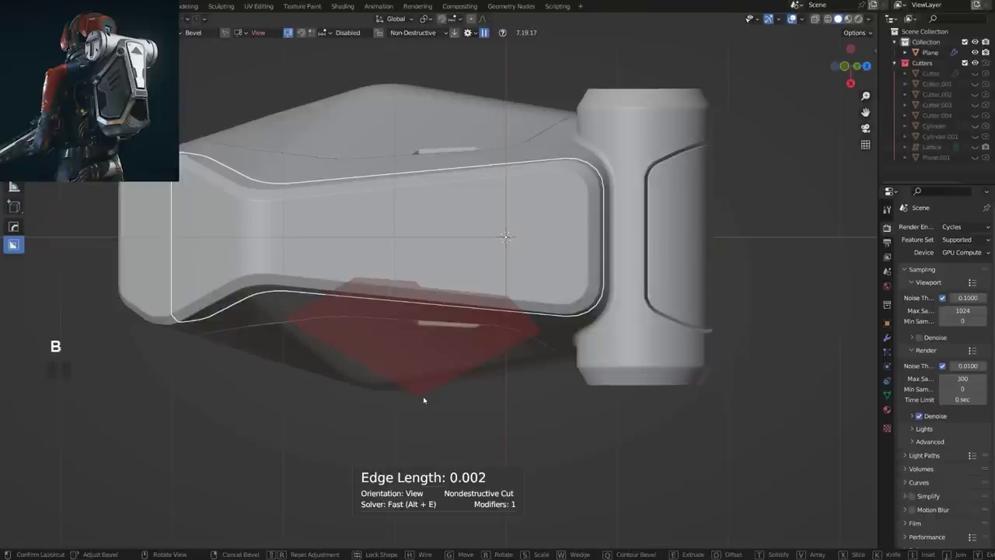
key("x")
key("space")
Reveal the slice's boolean cutter with Ever Scroll and move it slightly to adjust the panel's cut line.
scroll(485, 384, "up", 5)
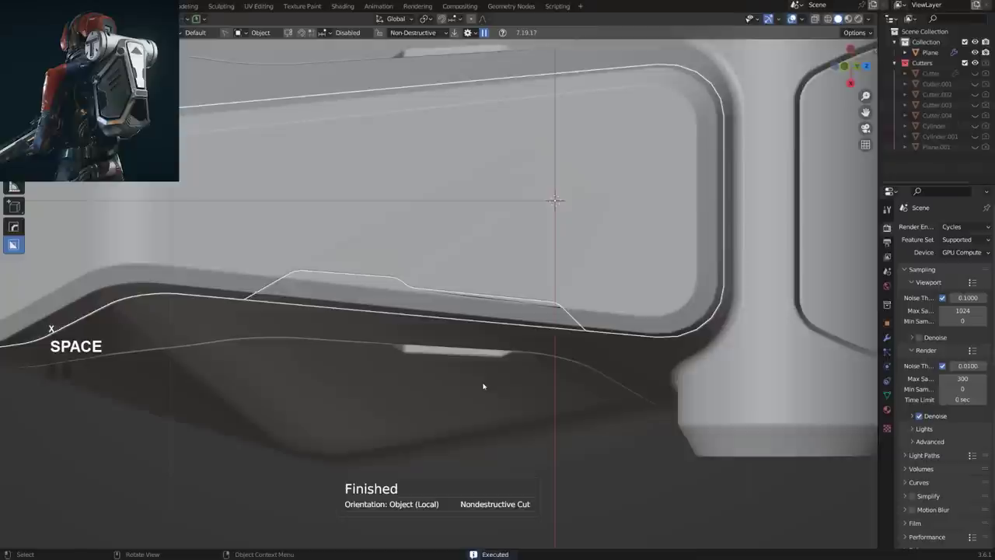
key("q")
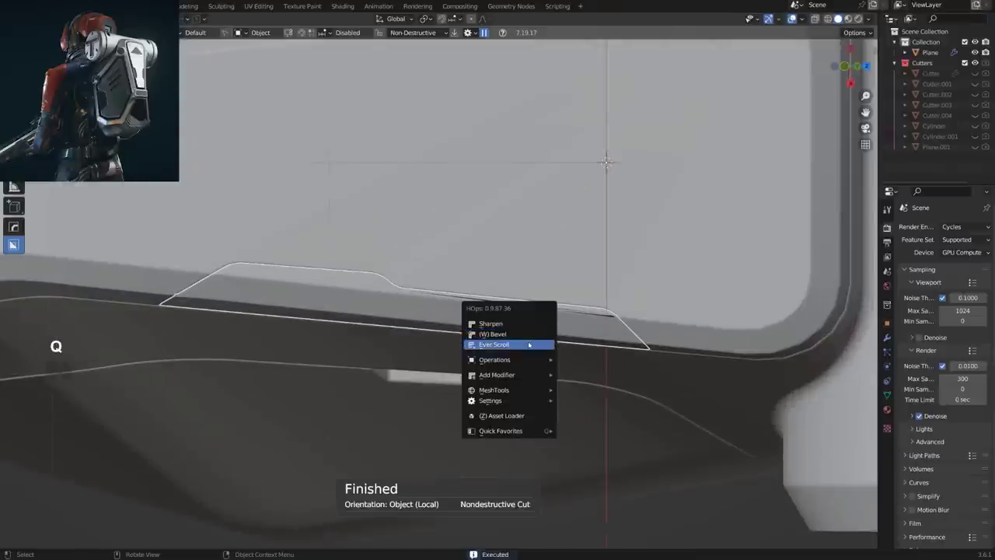
left_click(529, 344)
key("g")
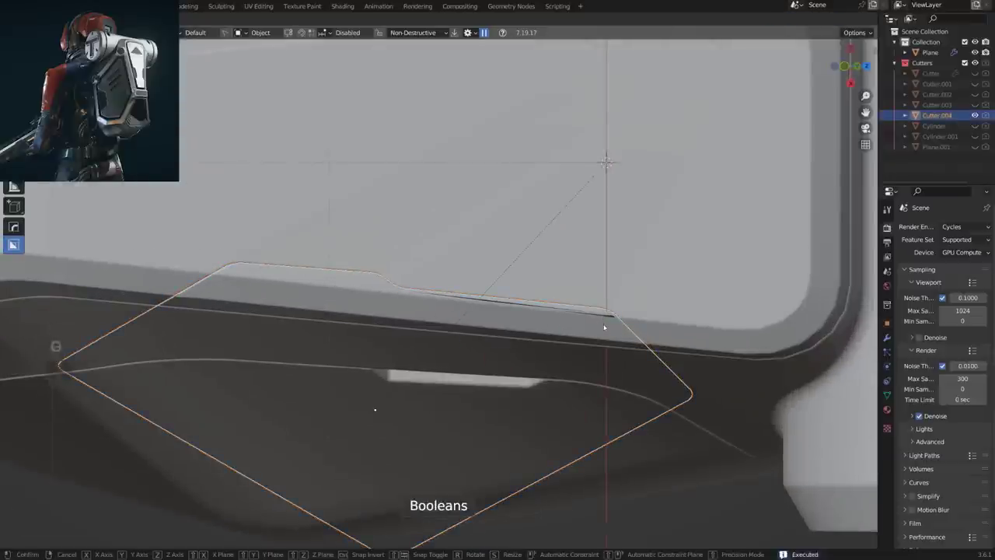
left_click(616, 243, "shift")
key("shift+2")
Sharpen the tapered front body, the sliced edge panel and the adjacent side parts, adding a weighted normal modifier to each.
left_click(607, 247)
scroll(615, 259, "down", 5)
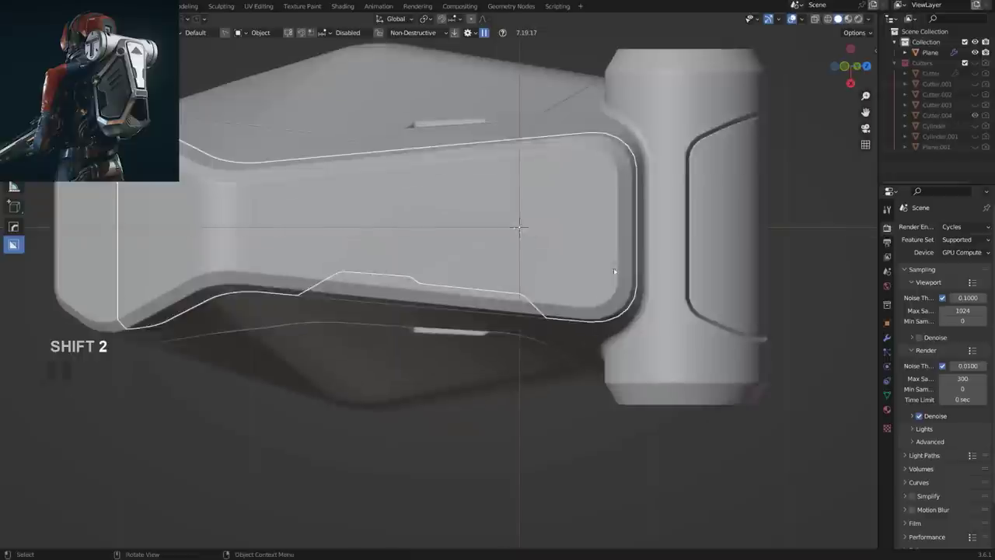
middle_click_drag(615, 259, 568, 189)
scroll(568, 194, "up", 2)
key("q")
left_click(565, 202, "alt")
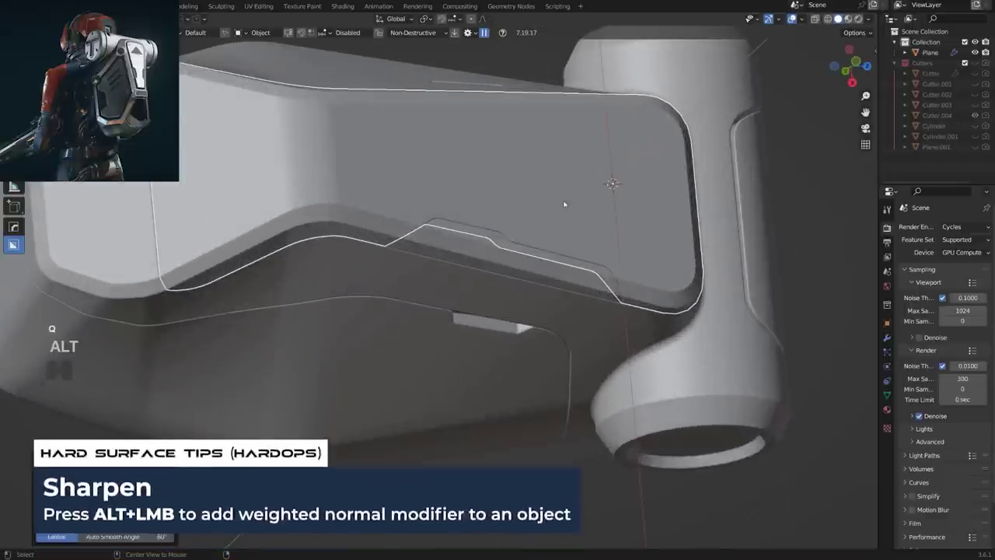
left_click(552, 259)
key("q")
left_click(548, 259, "alt")
left_click(462, 306)
key("q")
left_click(463, 306, "alt")
left_click(415, 335)
key("q")
left_click(415, 334, "alt")
Mirror the tapered body's edge cut and the sliced edge panel to the opposite side with HardOps mirror modifiers.
scroll(415, 337, "down", 3)
middle_click_drag(415, 338, 404, 282)
key("KP_3")
scroll(638, 354, "down", 3)
middle_click_drag(604, 362, 668, 362)
scroll(668, 363, "up", 3)
left_click(444, 244)
key("alt+x")
left_click(475, 197)
left_click(459, 262)
left_click(436, 261, "shift")
key("alt+x")
left_click(476, 198)
left_click(568, 278)
Scale the mirrored edge panels to about 0.982 so a thin gap separates them from the tapered body.
middle_click_drag(567, 278, 502, 279)
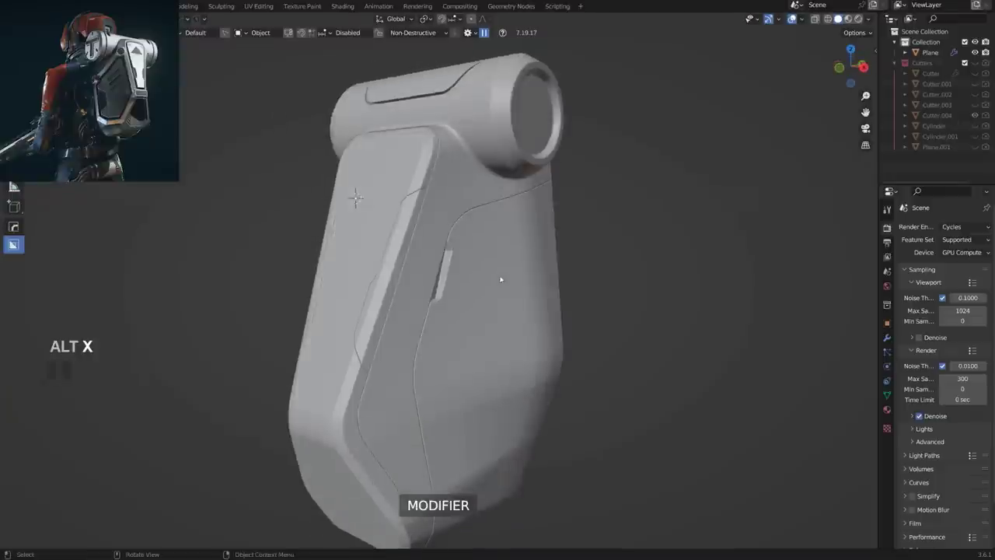
scroll(497, 278, "up", 2)
left_click(377, 244)
key("s")
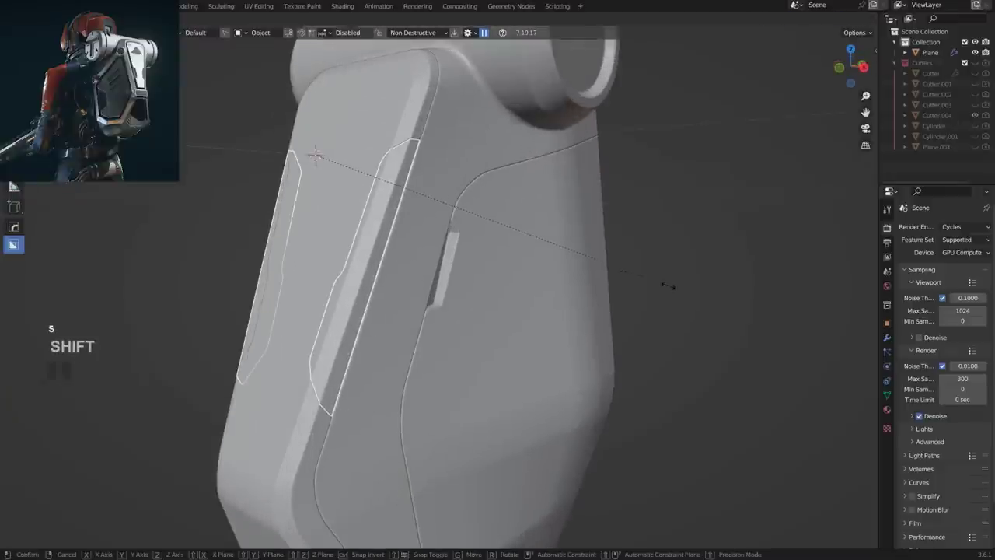
left_click(625, 275)
Move the edge panels in side view by about 0.006 m in Y and -0.003 m in Z, and deselect them.
middle_click_drag(528, 298, 497, 283)
key("KP_3")
scroll(516, 291, "up", 2)
key("g")
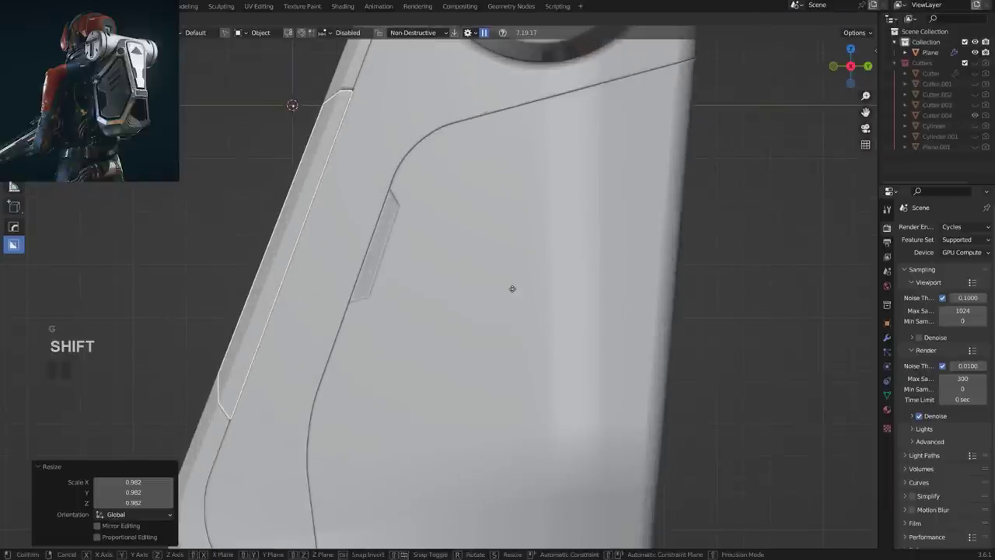
left_click(547, 299)
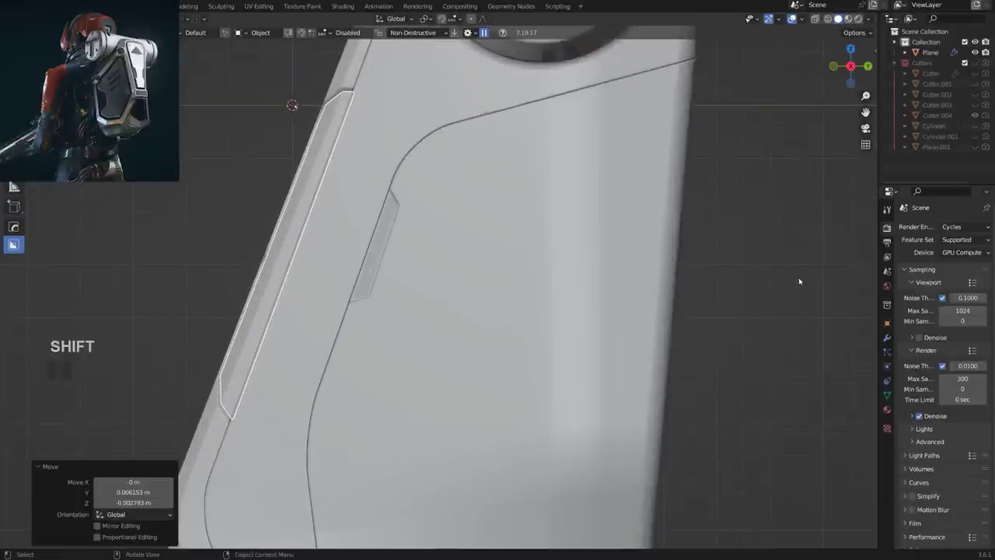
left_click(799, 281)
scroll(591, 303, "down", 3)
scroll(434, 351, "down", 3)
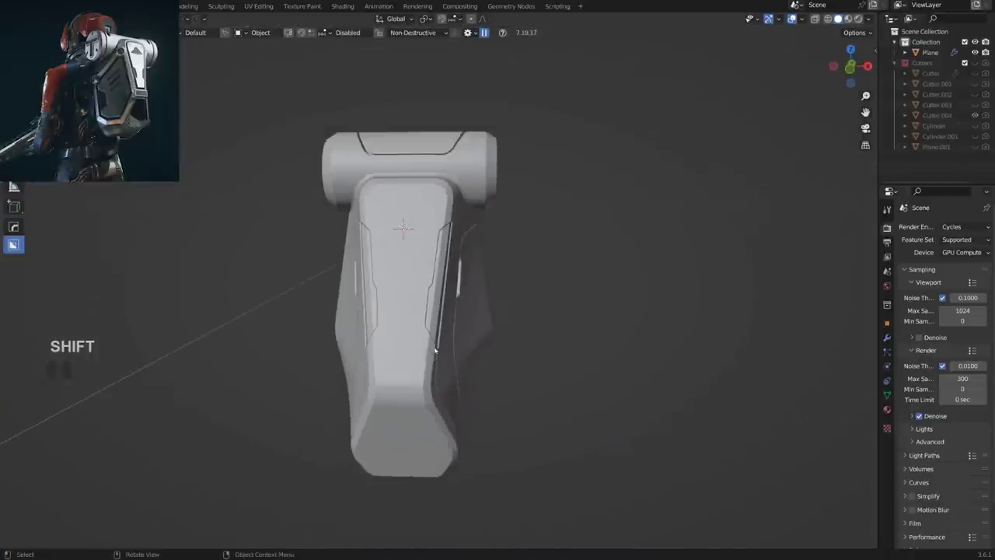